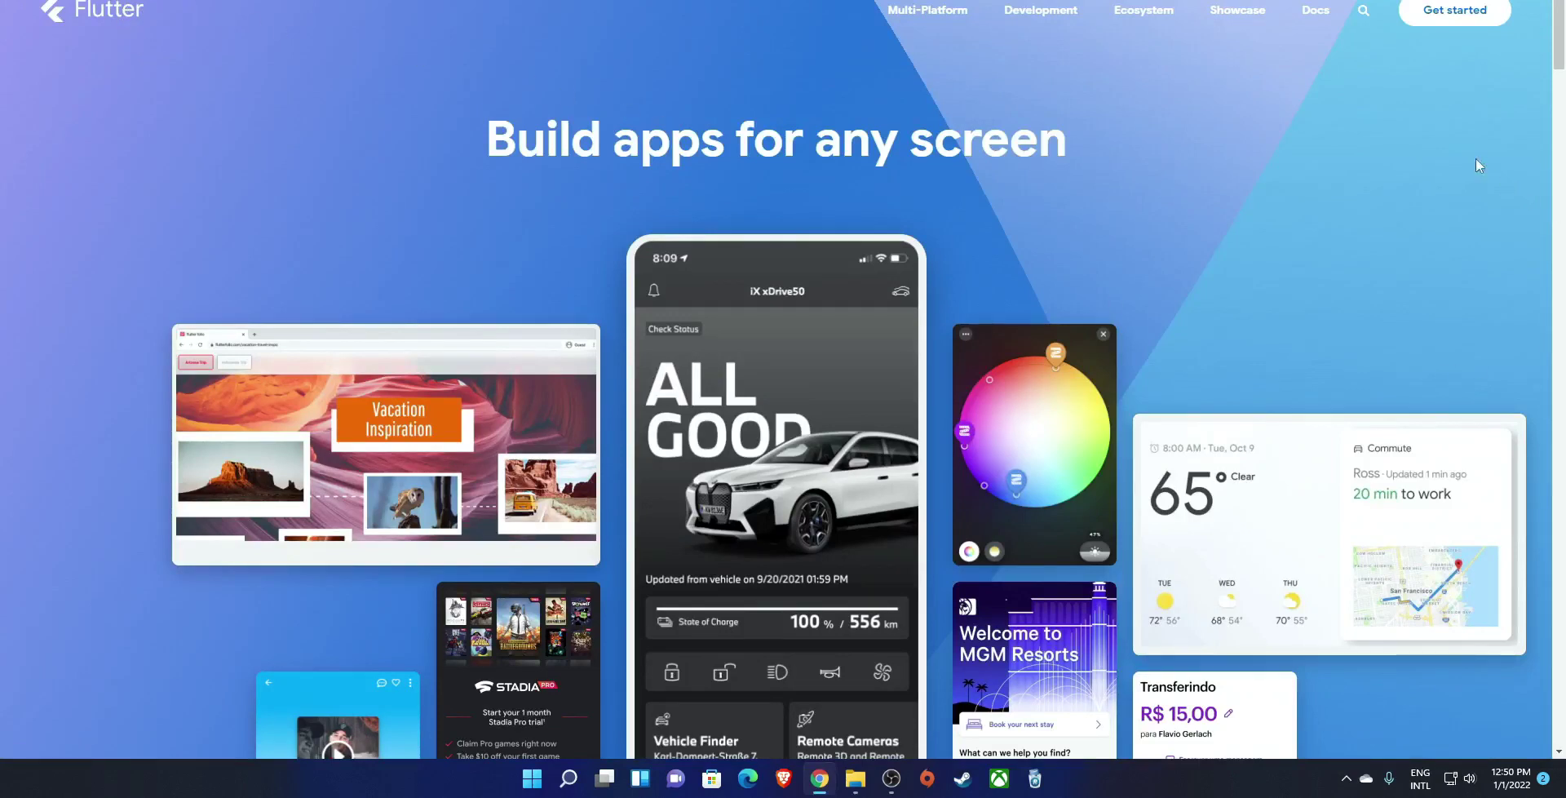
# Open the Flutter installation guide for Windows and go to its section on getting the Flutter SDK.
pyautogui.click(1433, 14)
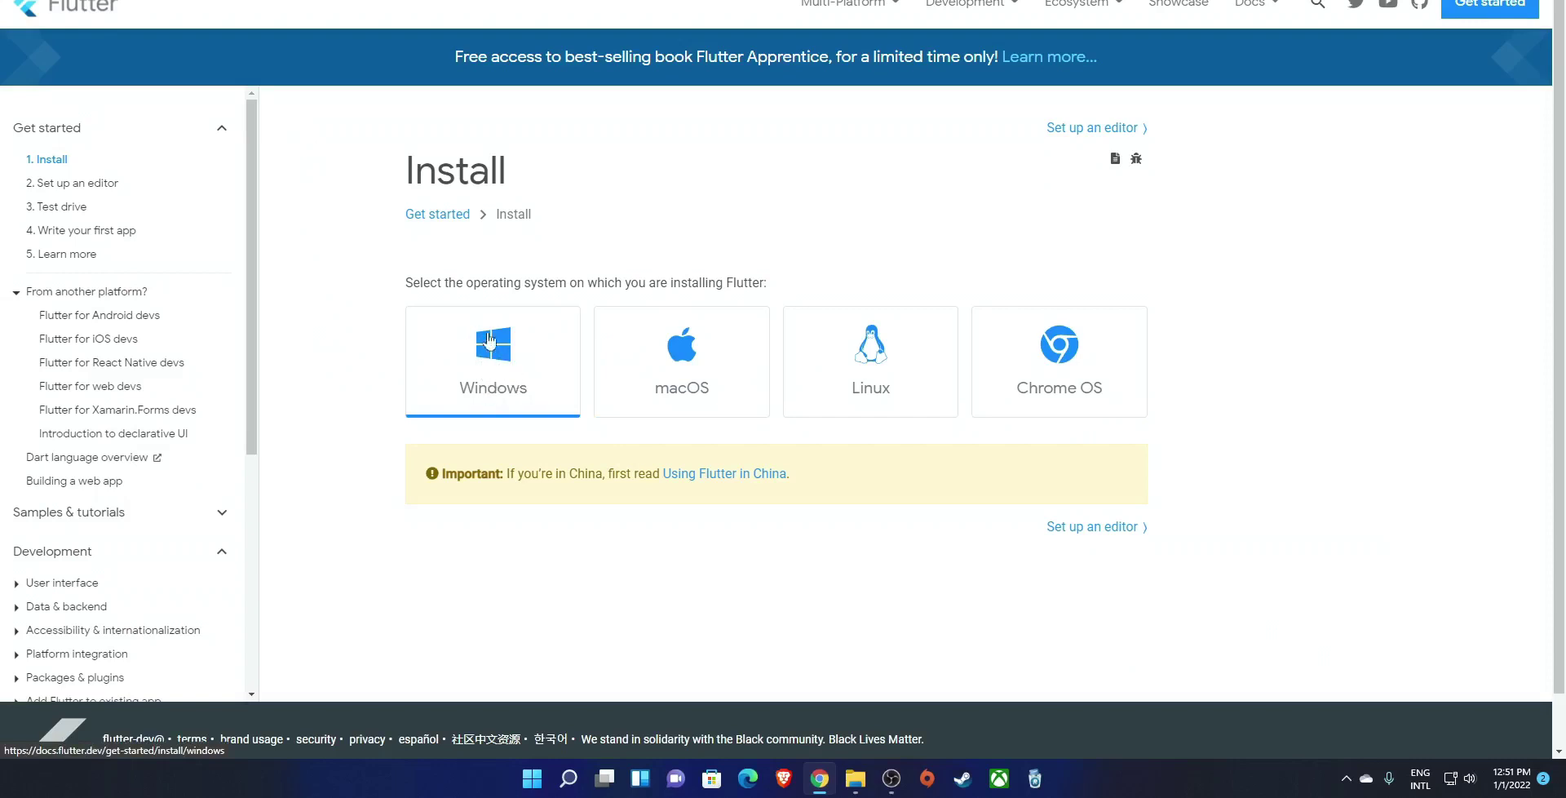
pyautogui.click(501, 354)
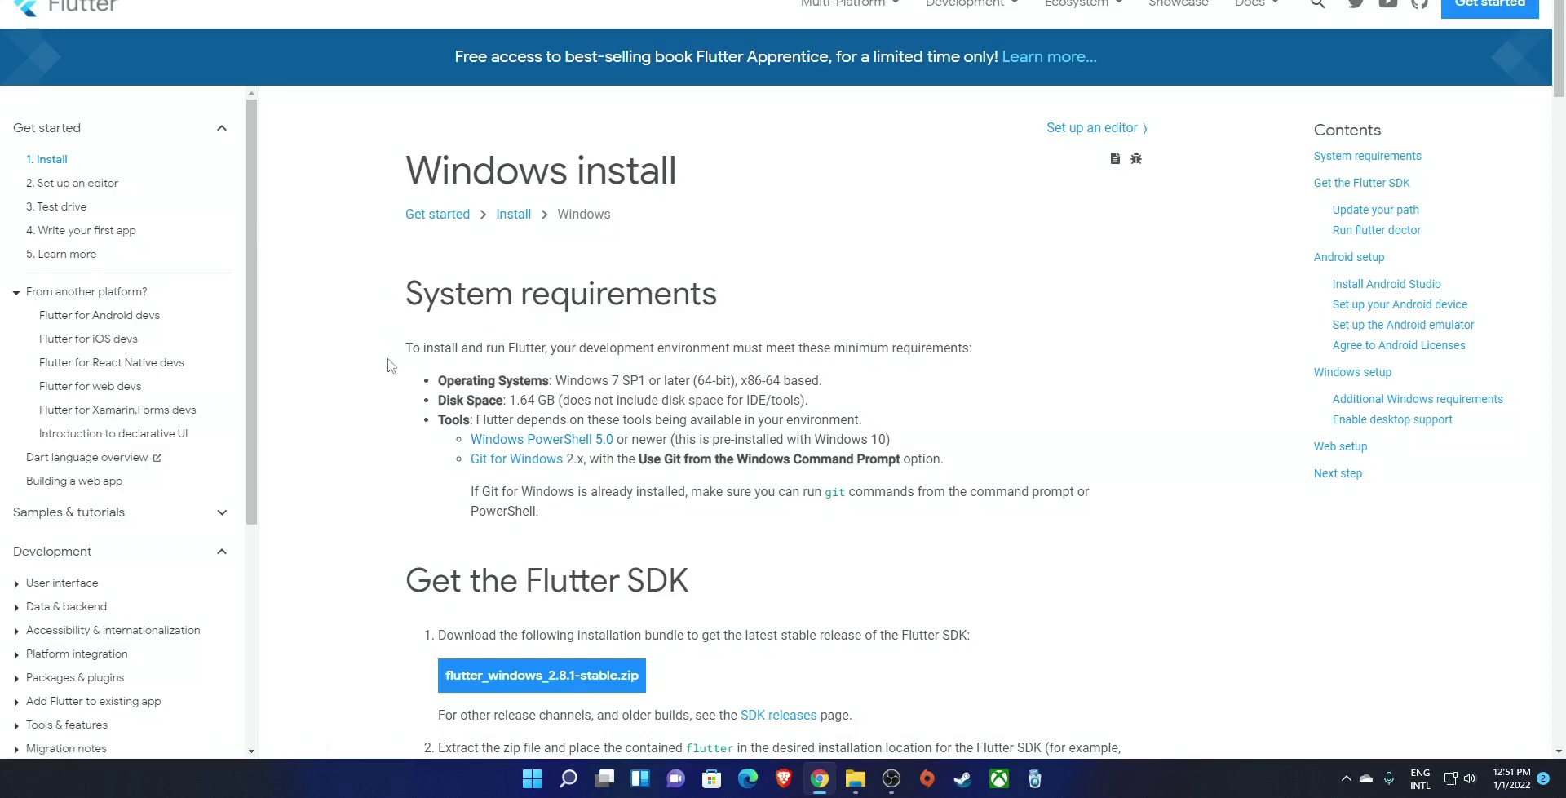
pyautogui.scroll(-4, 390, 375)
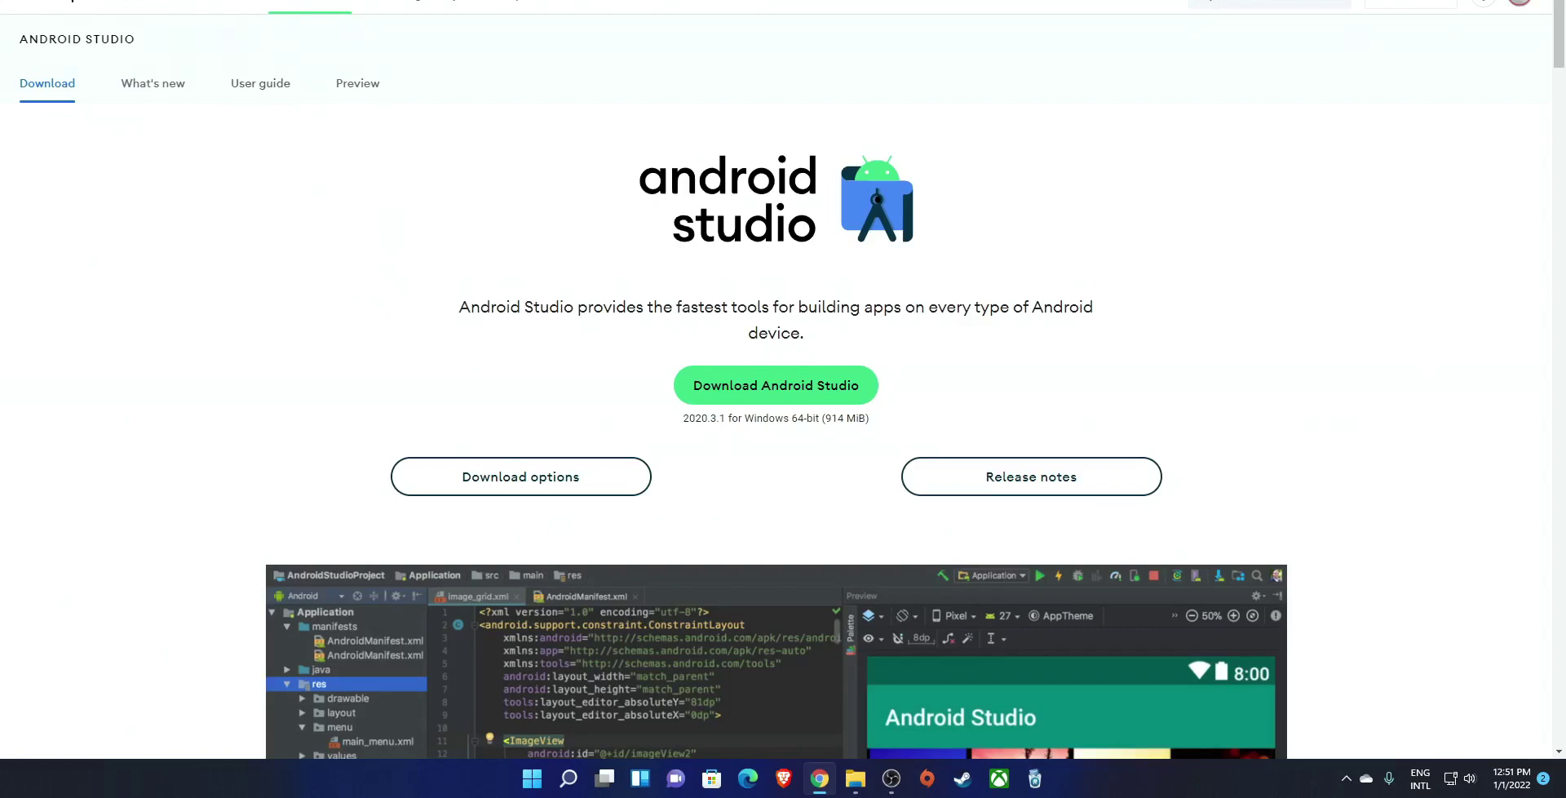
# Accept the Android Studio terms and conditions and download Android Studio 2020.3.1 for Windows.
pyautogui.click(747, 385)
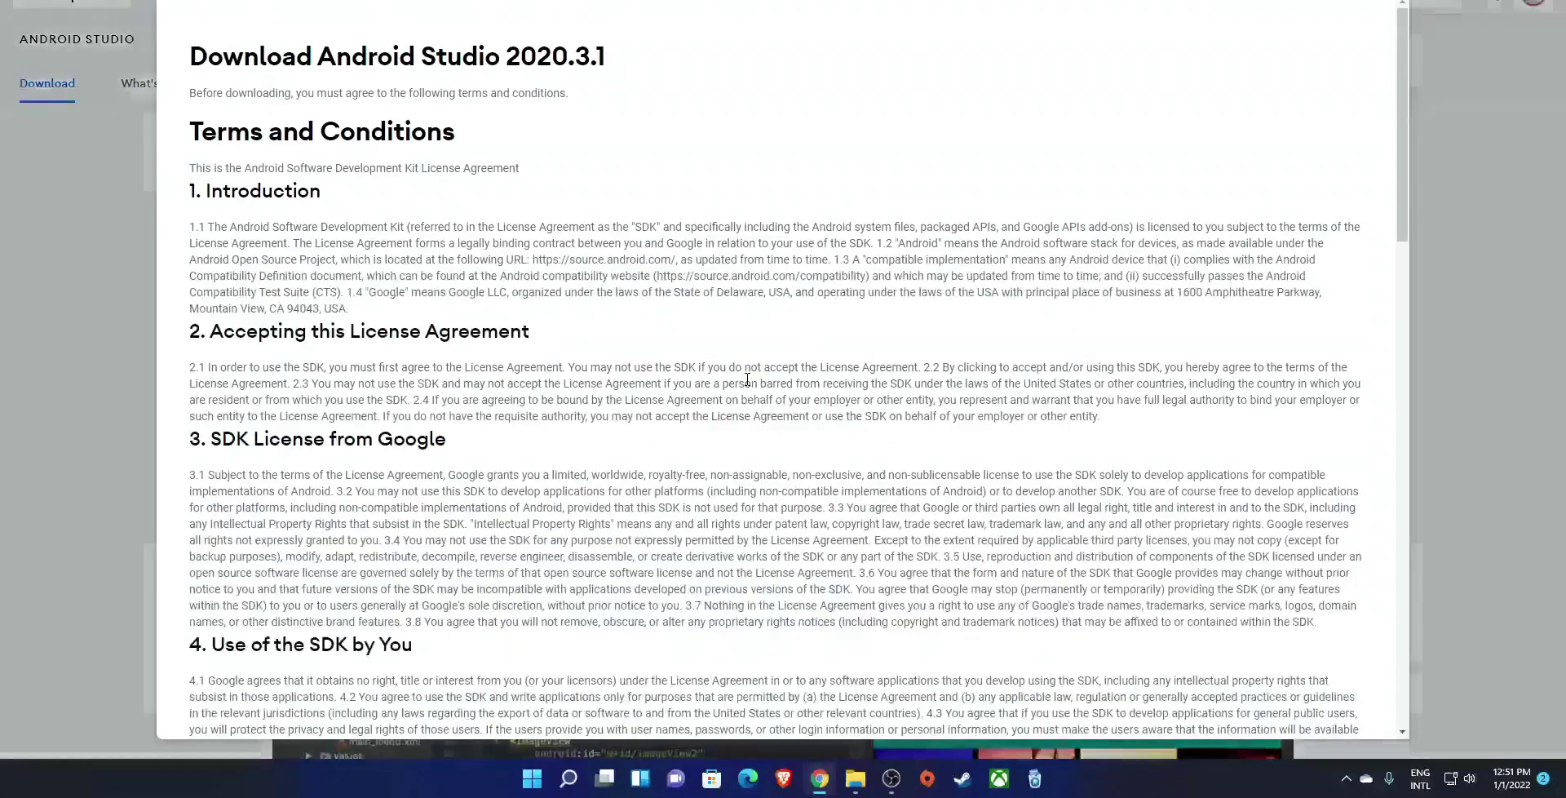
pyautogui.scroll(-7, 407, 363)
pyautogui.scroll(-13, 405, 363)
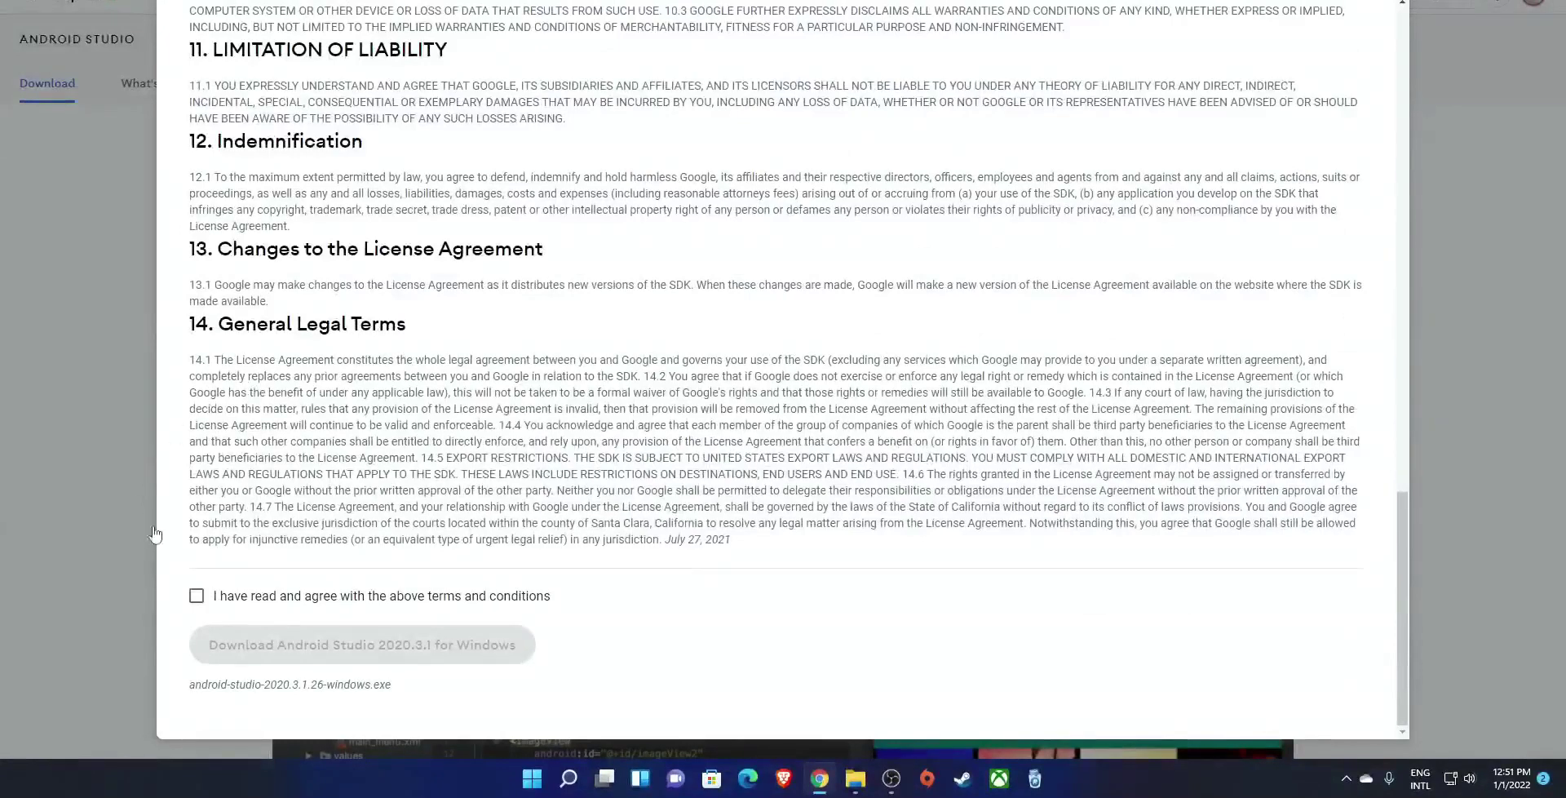
pyautogui.click(197, 595)
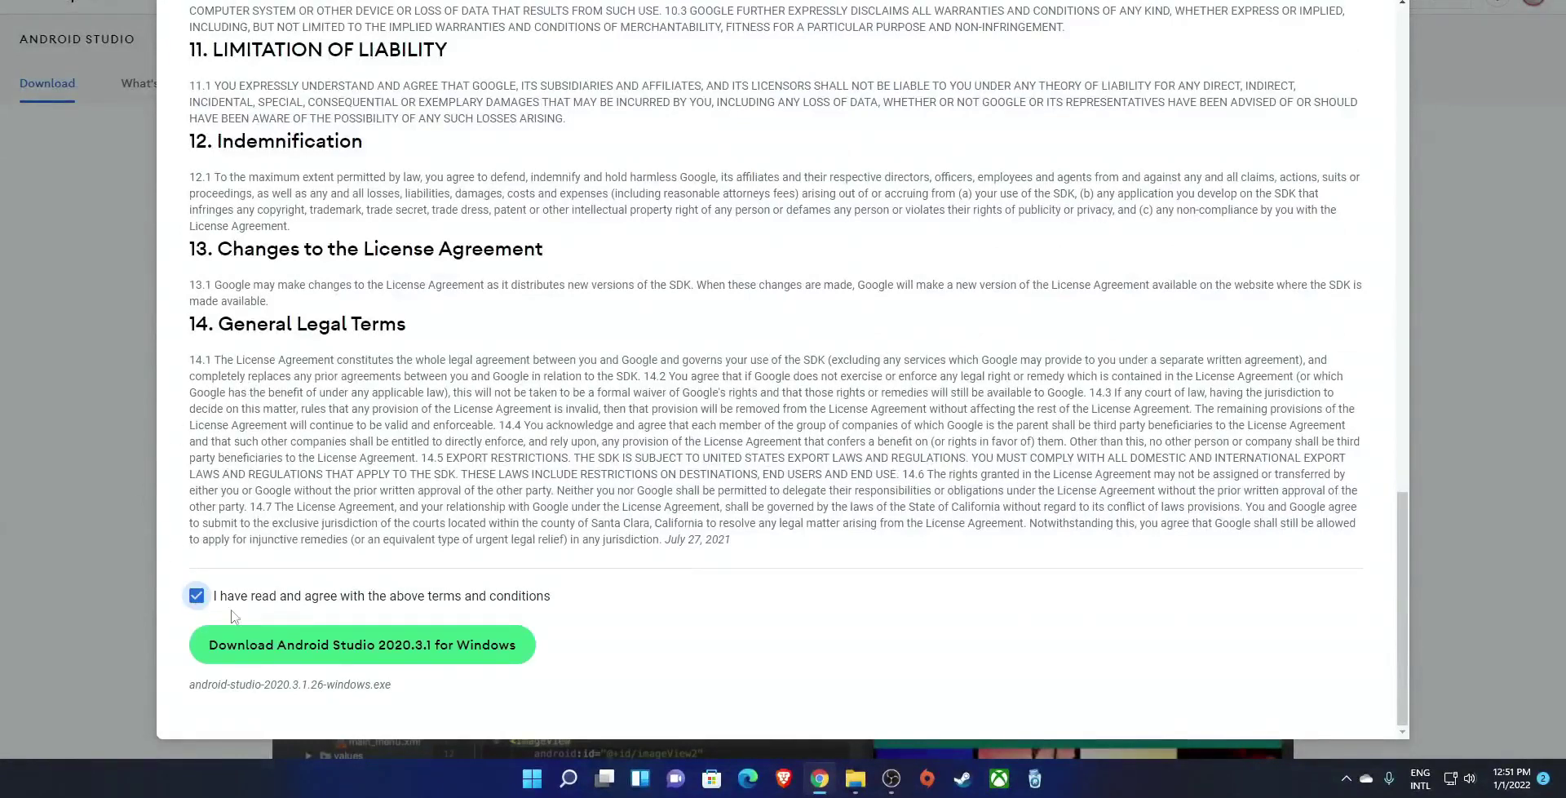
pyautogui.click(320, 651)
pyautogui.click(400, 644)
pyautogui.click(379, 648)
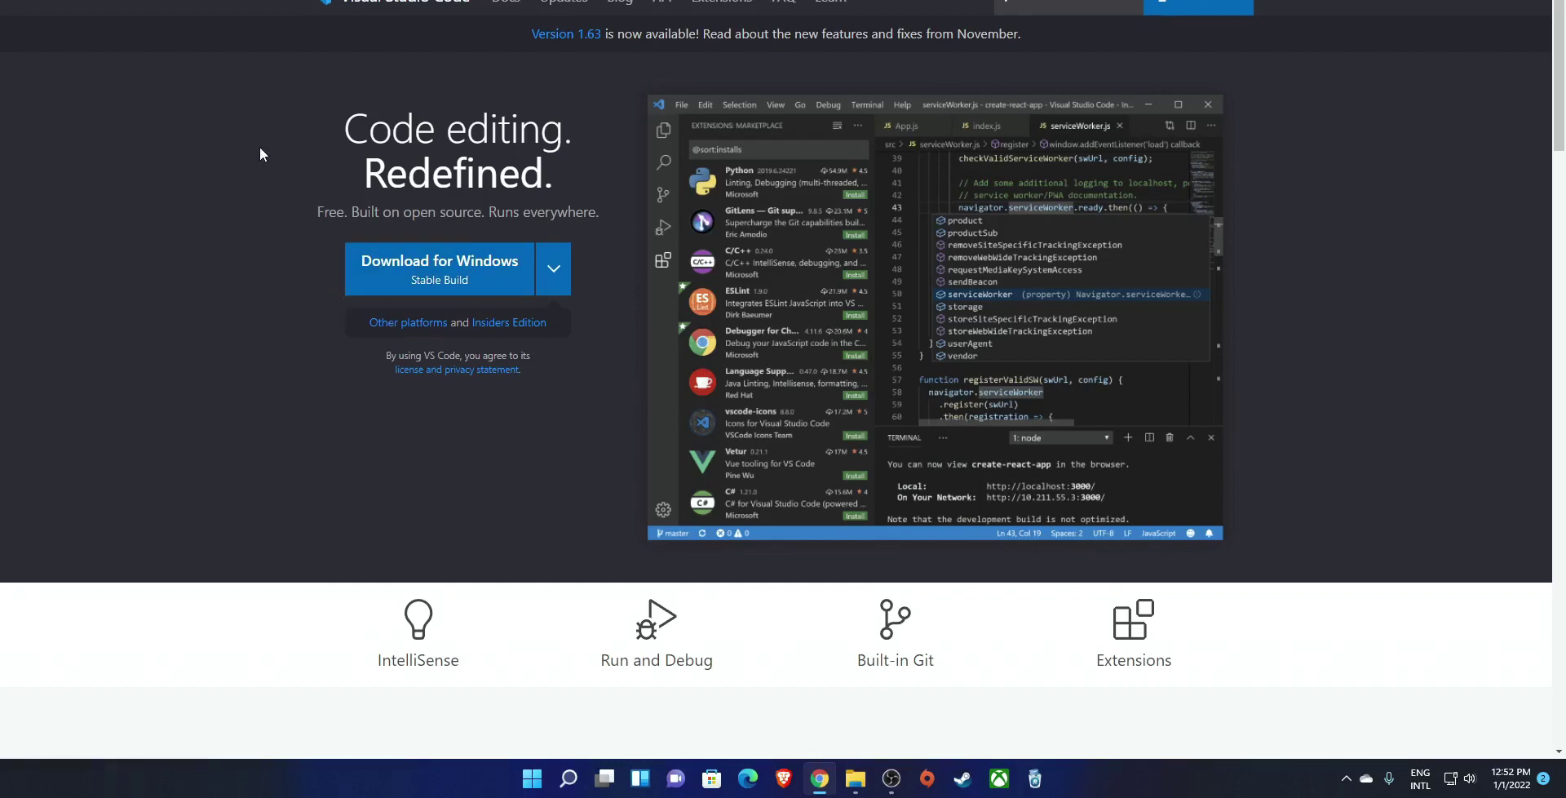
# Switch to File Explorer, open the flutter_windows_2.8.1-stable archive, and browse to the user's profile folder under Users on drive C:.
pyautogui.hotkey('alt', 'Tab')
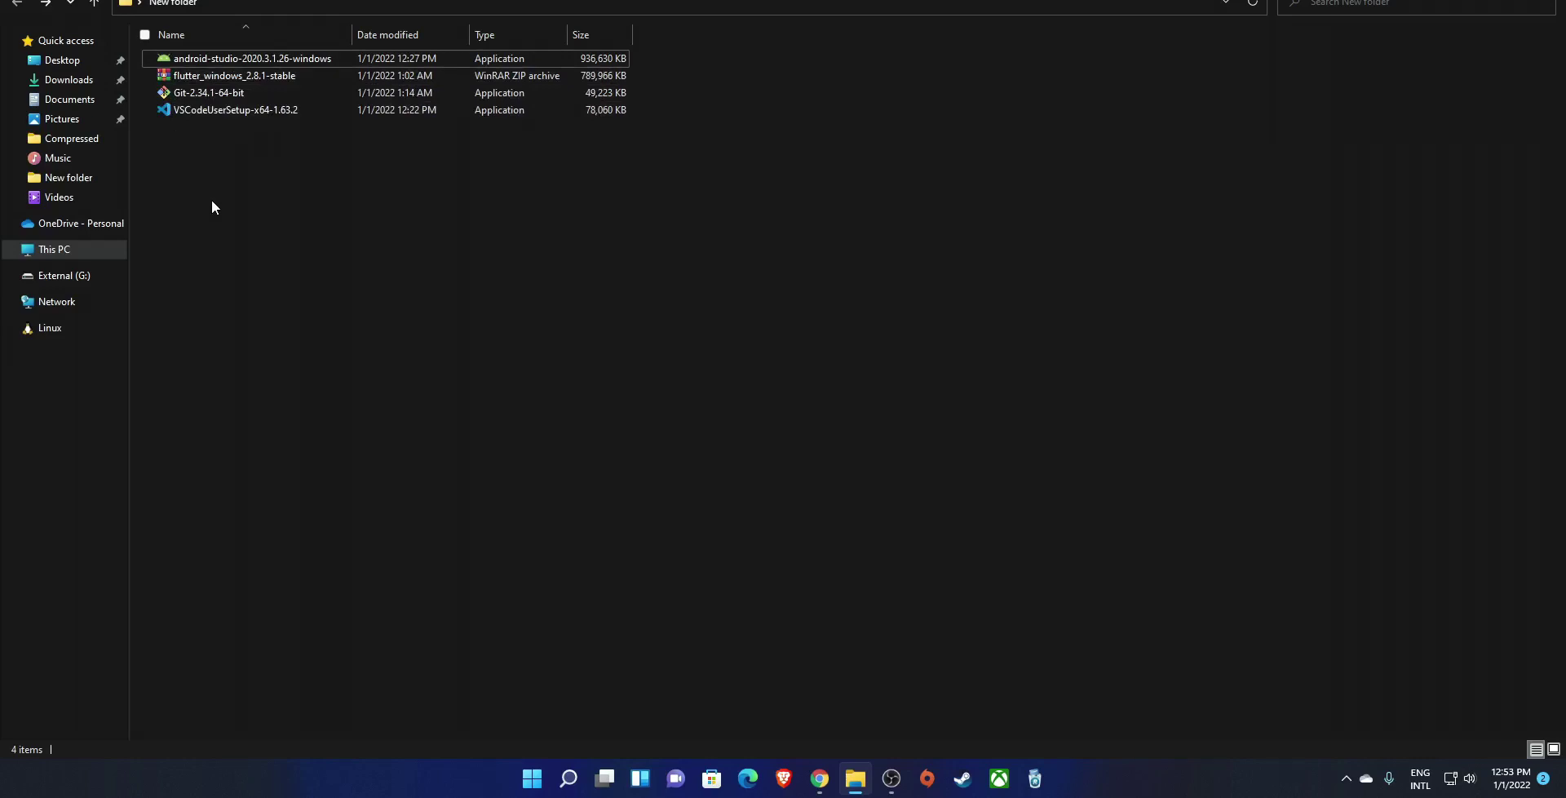
pyautogui.doubleClick(196, 79)
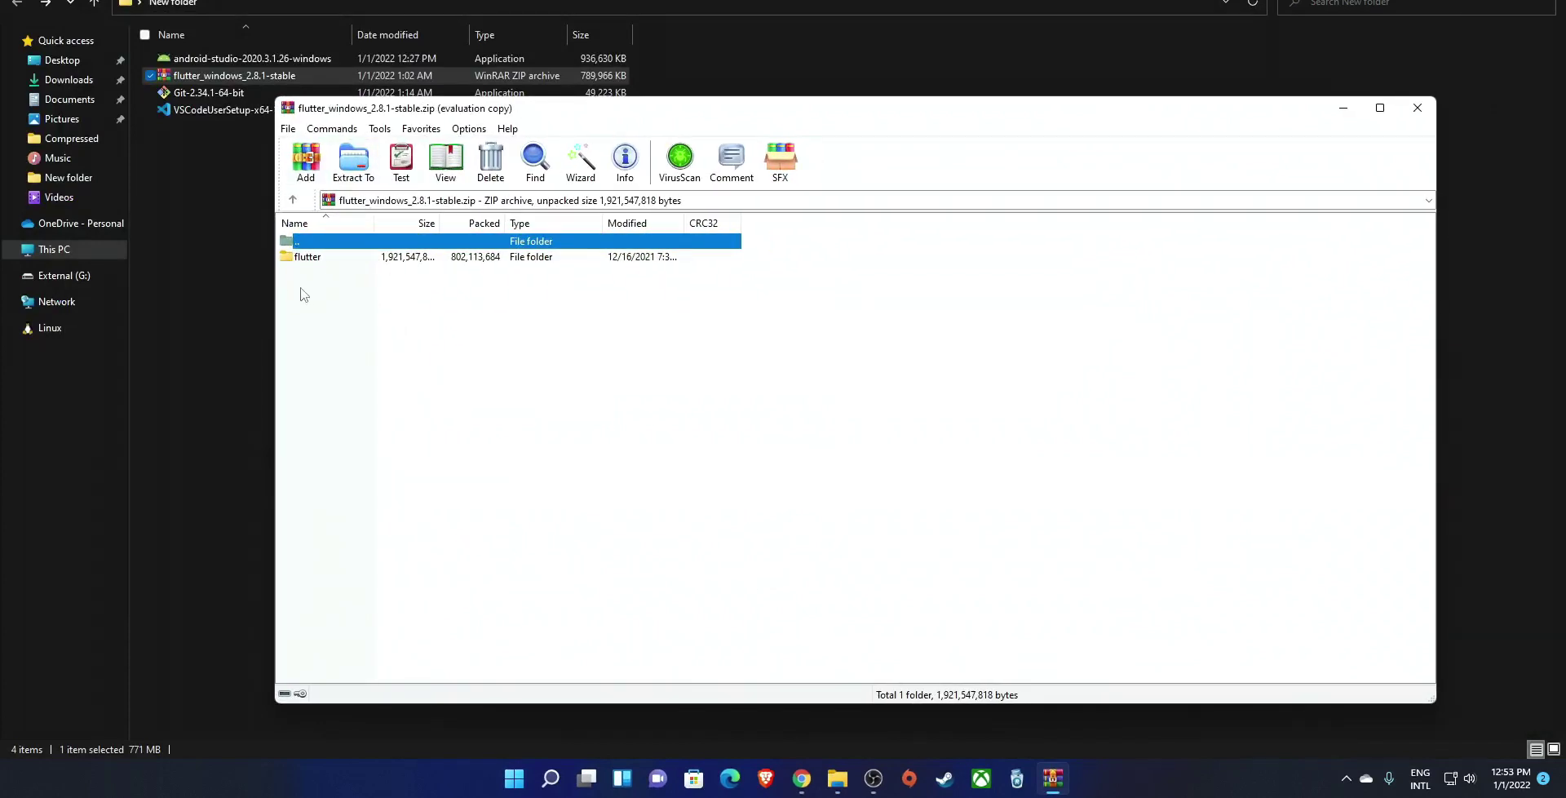
pyautogui.click(52, 249)
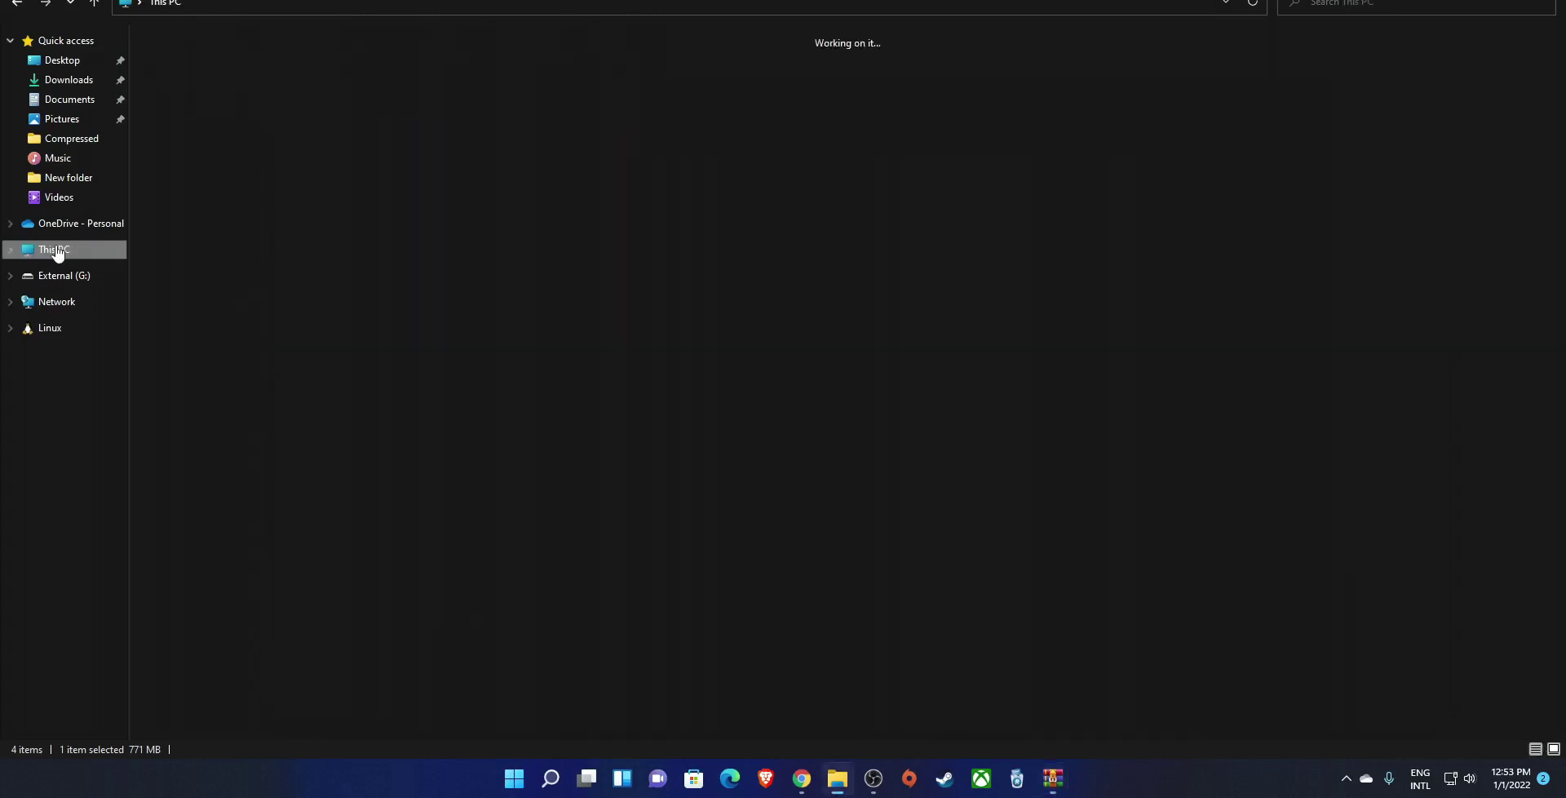
pyautogui.doubleClick(257, 150)
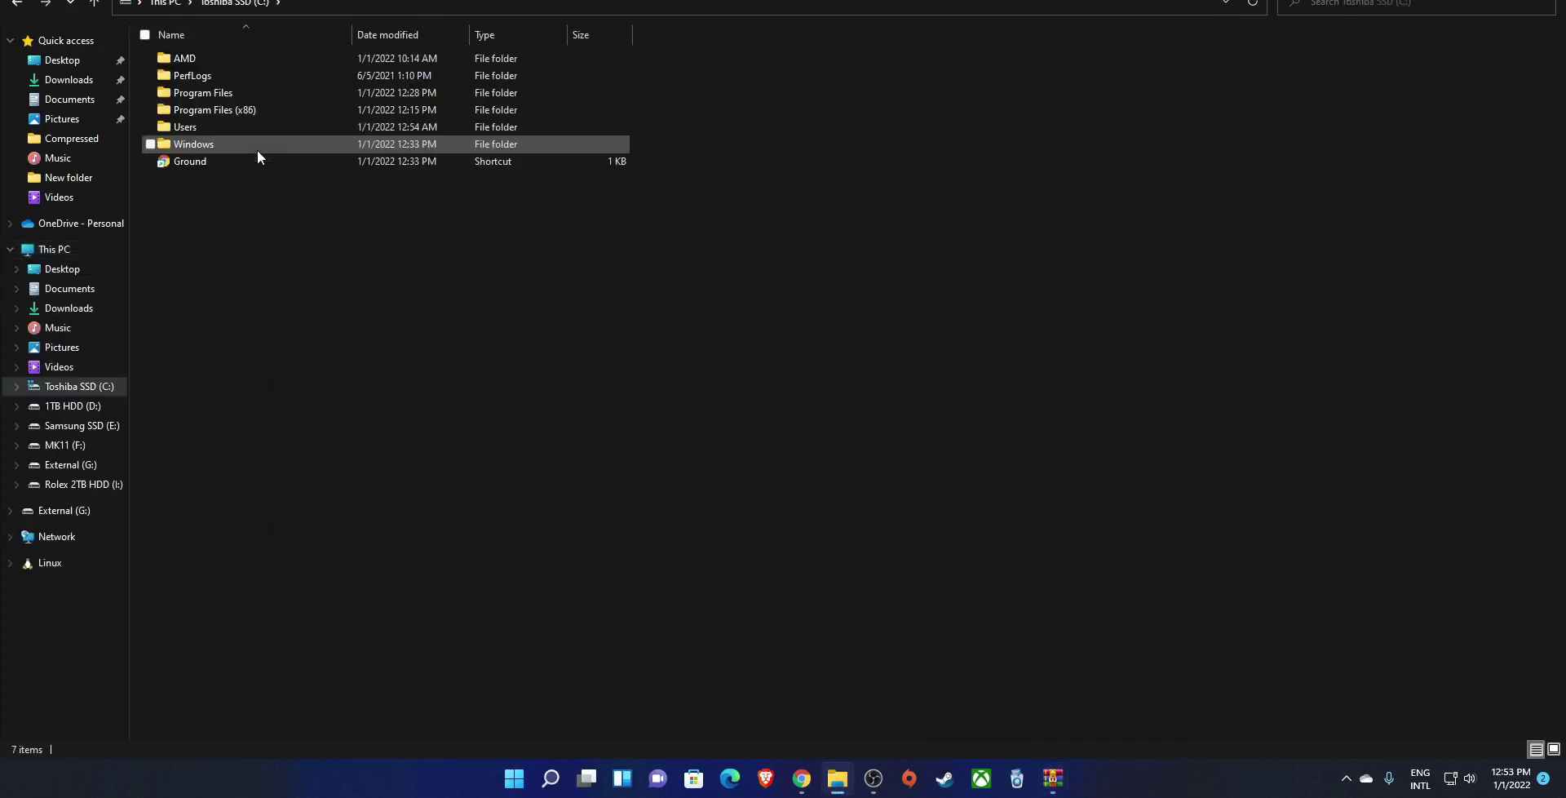
pyautogui.doubleClick(188, 127)
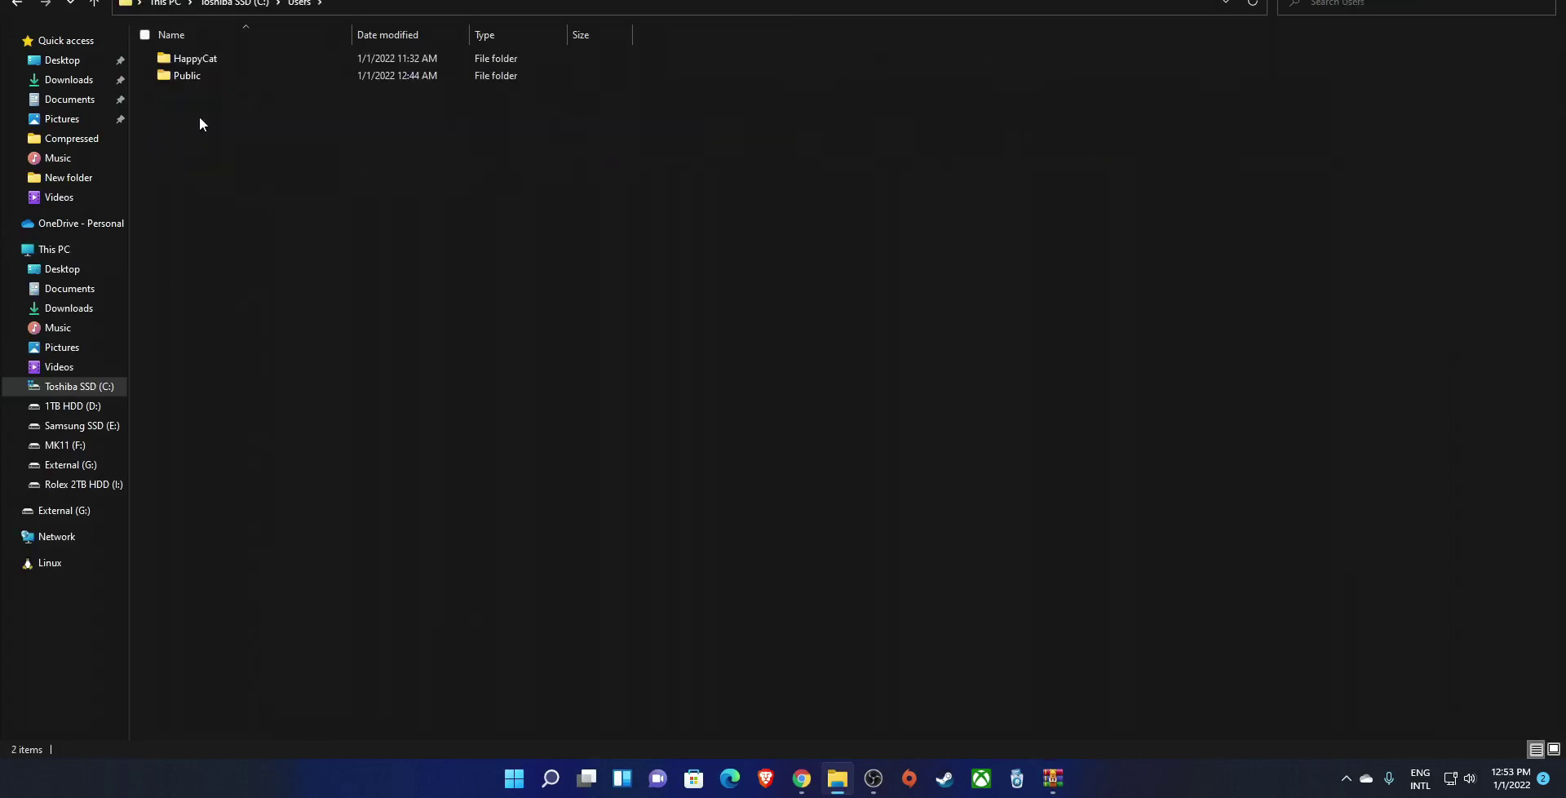
pyautogui.doubleClick(194, 61)
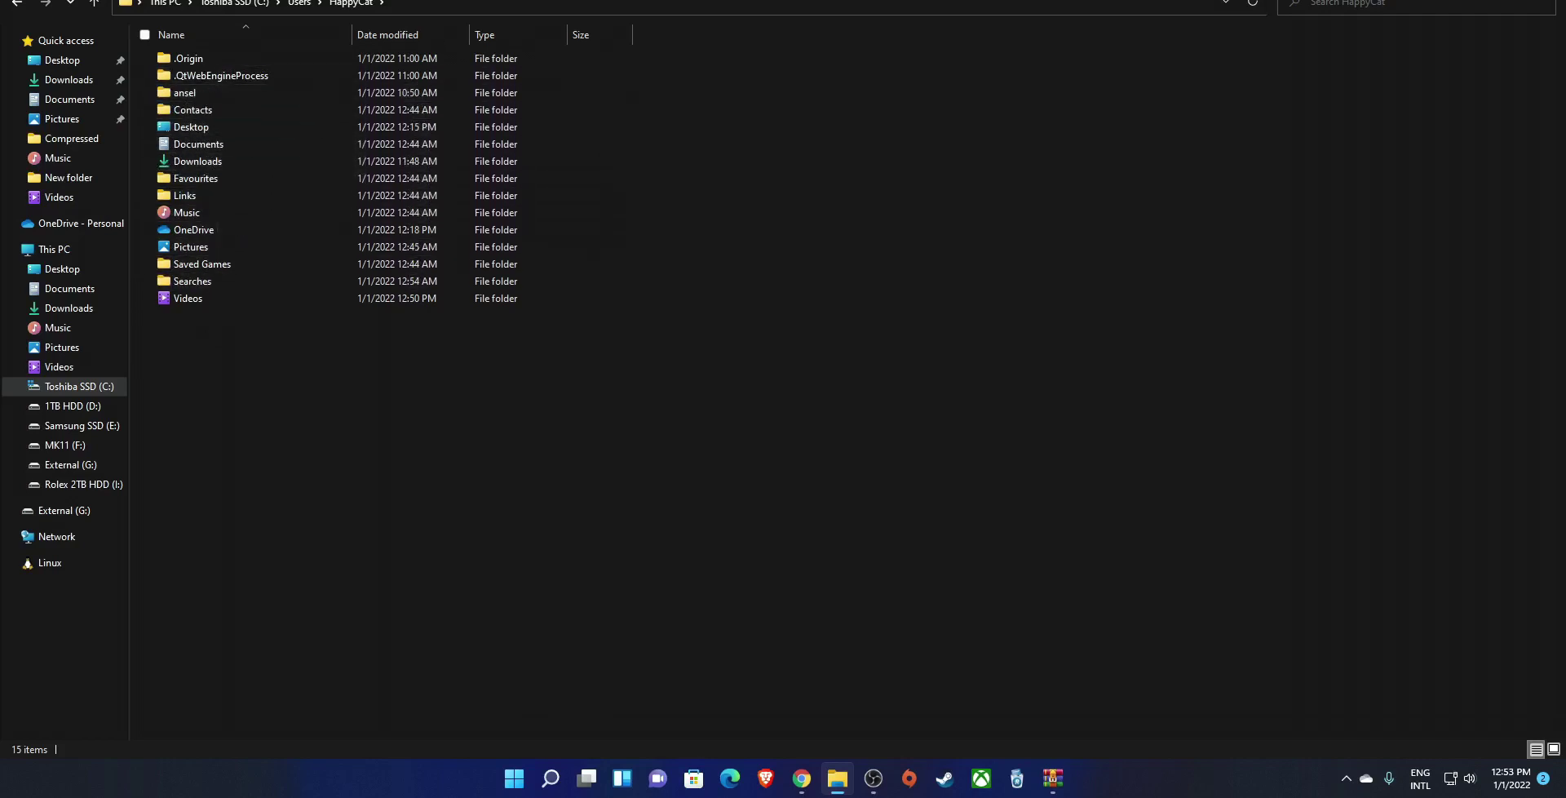
# Show hidden items in the profile folder and open AppData\Local.
pyautogui.click(432, 0)
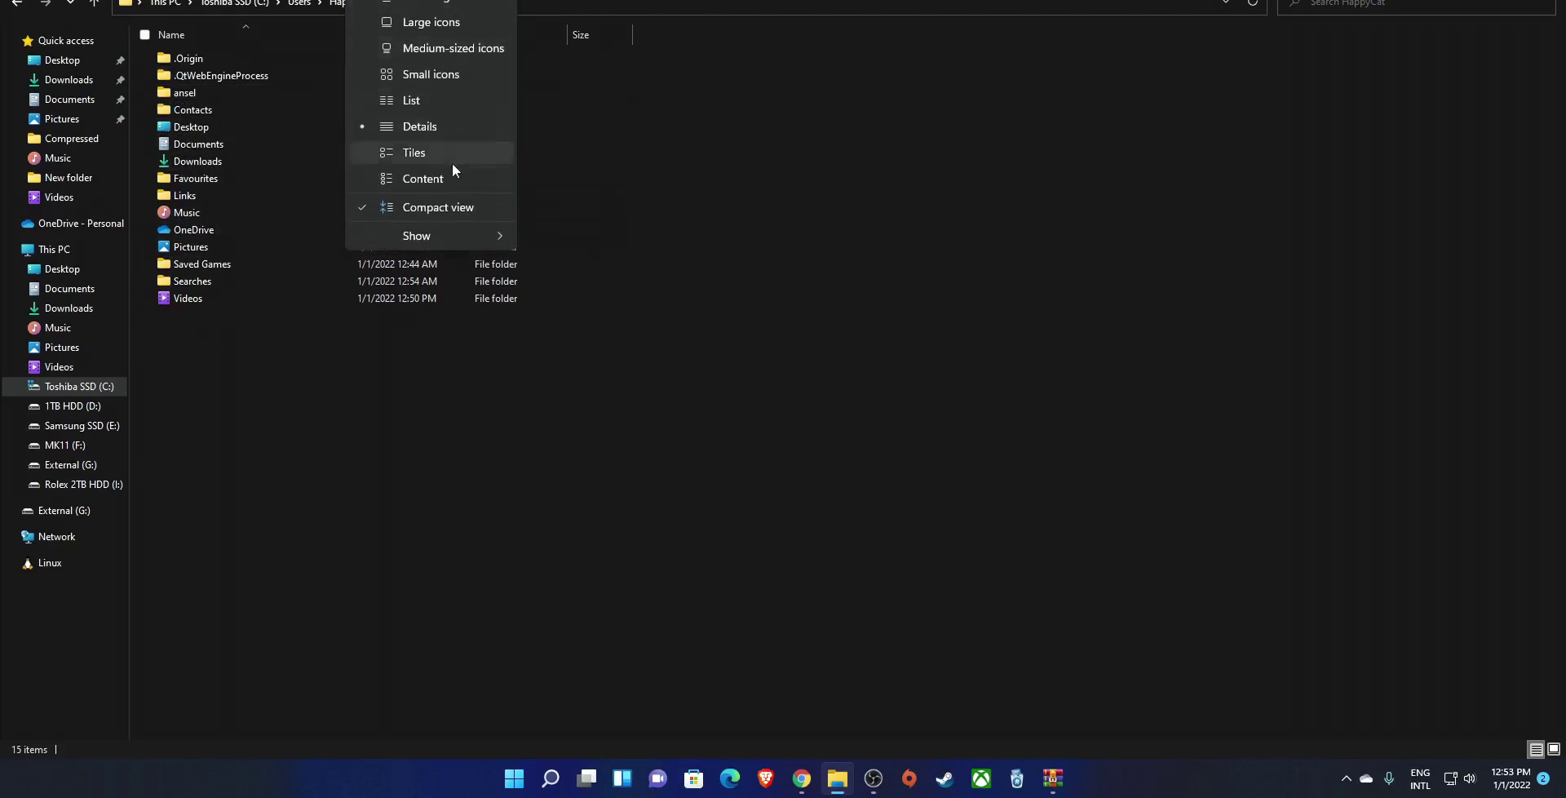
pyautogui.moveTo(454, 234)
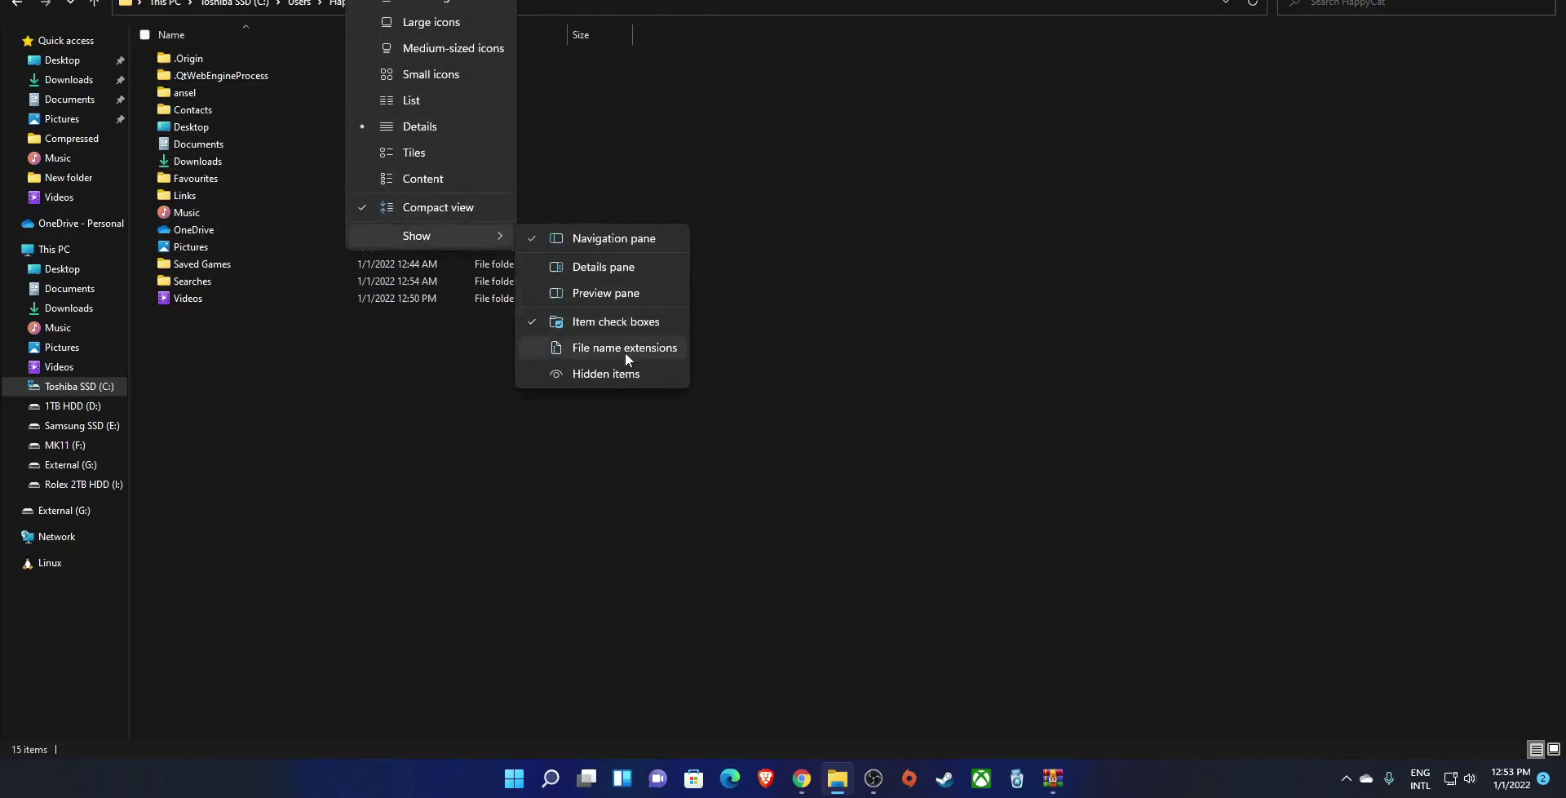
pyautogui.click(604, 373)
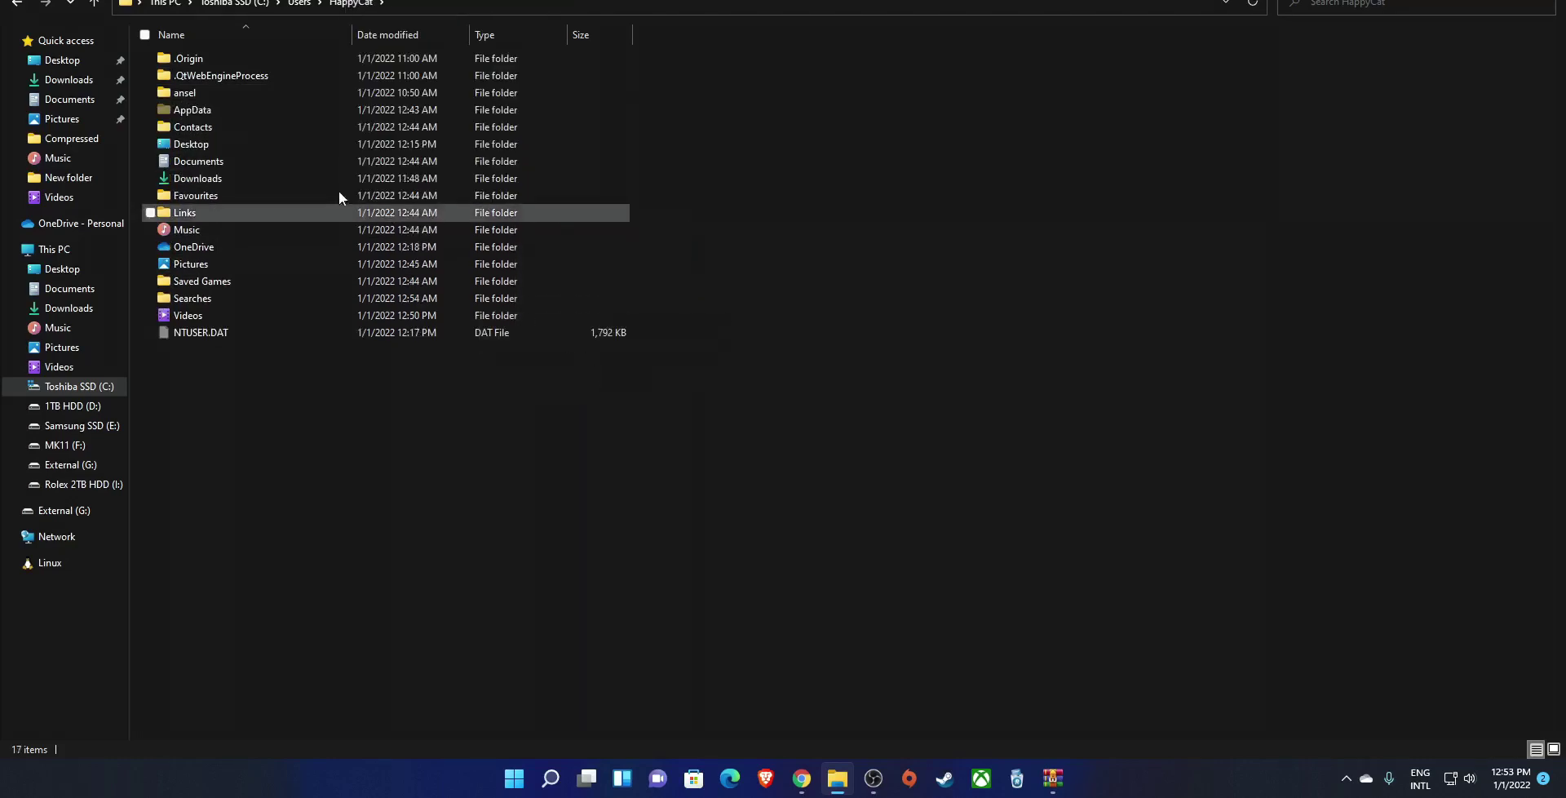
pyautogui.doubleClick(187, 109)
pyautogui.doubleClick(202, 61)
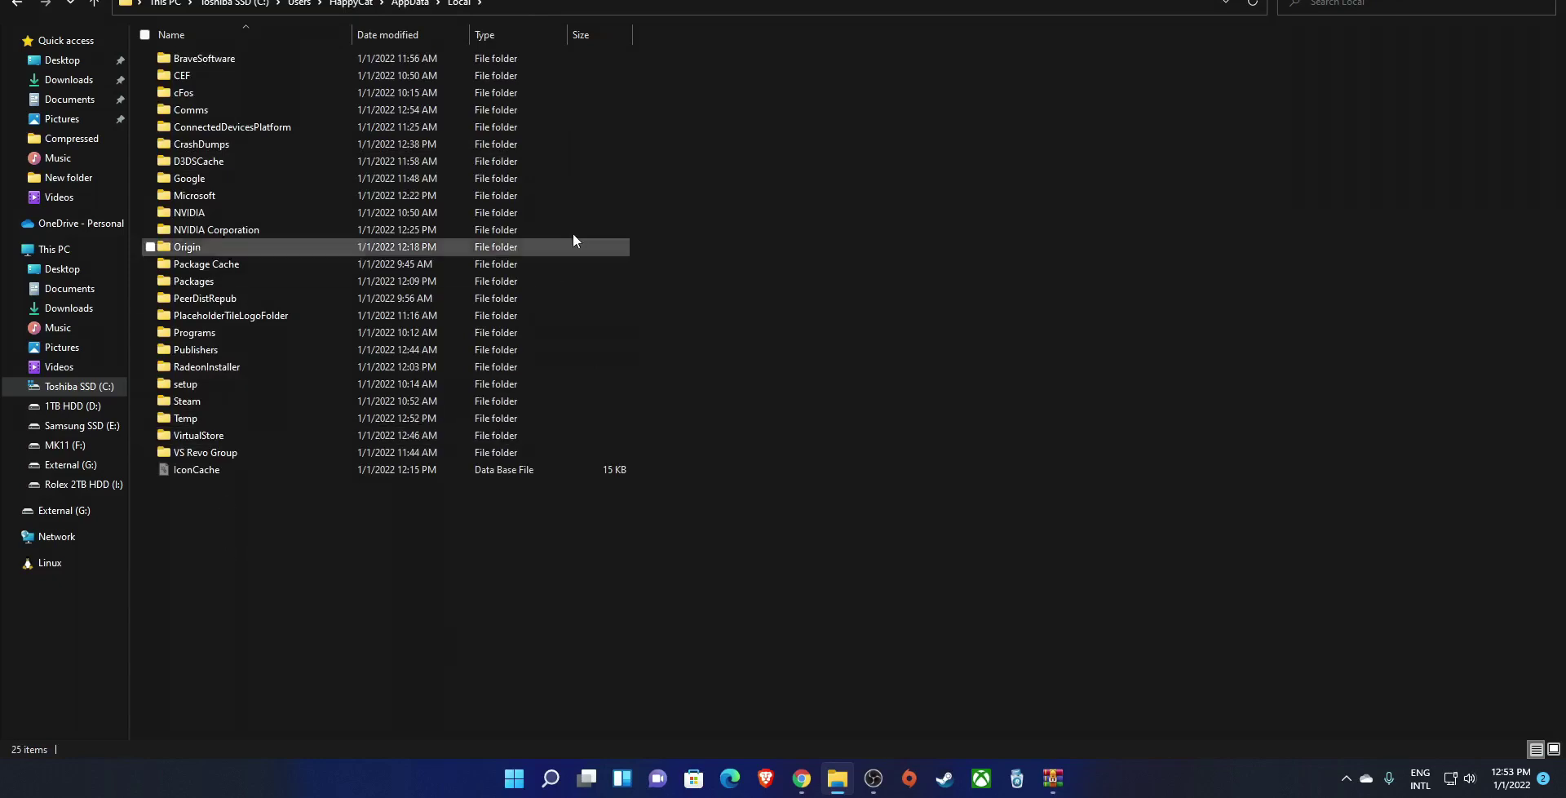
# Extract the flutter folder from the archive into AppData\Local and close the archive window.
pyautogui.moveTo(623, 16); pyautogui.dragTo(634, 154)
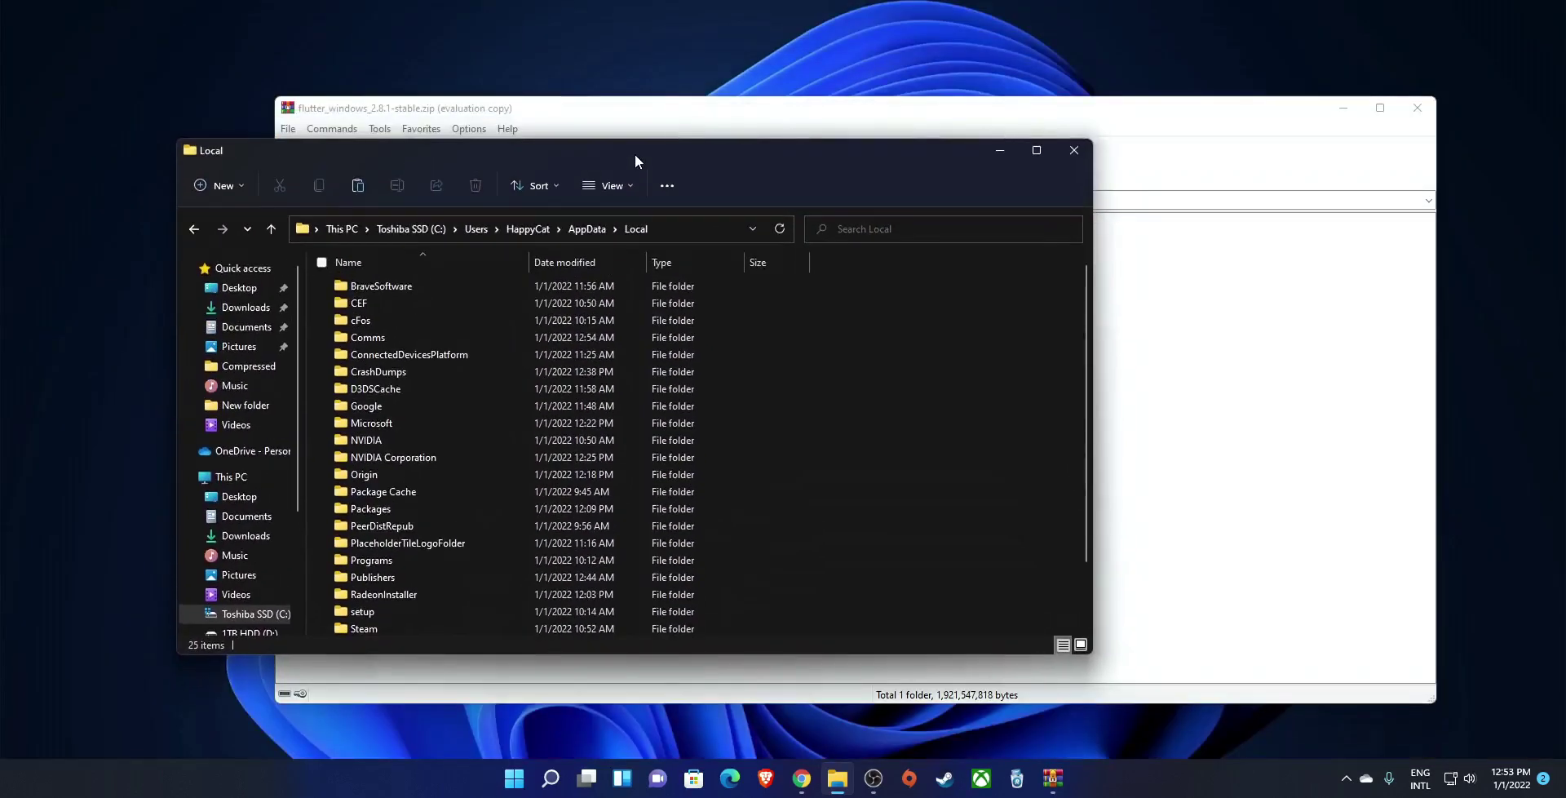
pyautogui.click(634, 117)
pyautogui.moveTo(561, 108); pyautogui.dragTo(1040, 86)
pyautogui.scroll(-2, 662, 389)
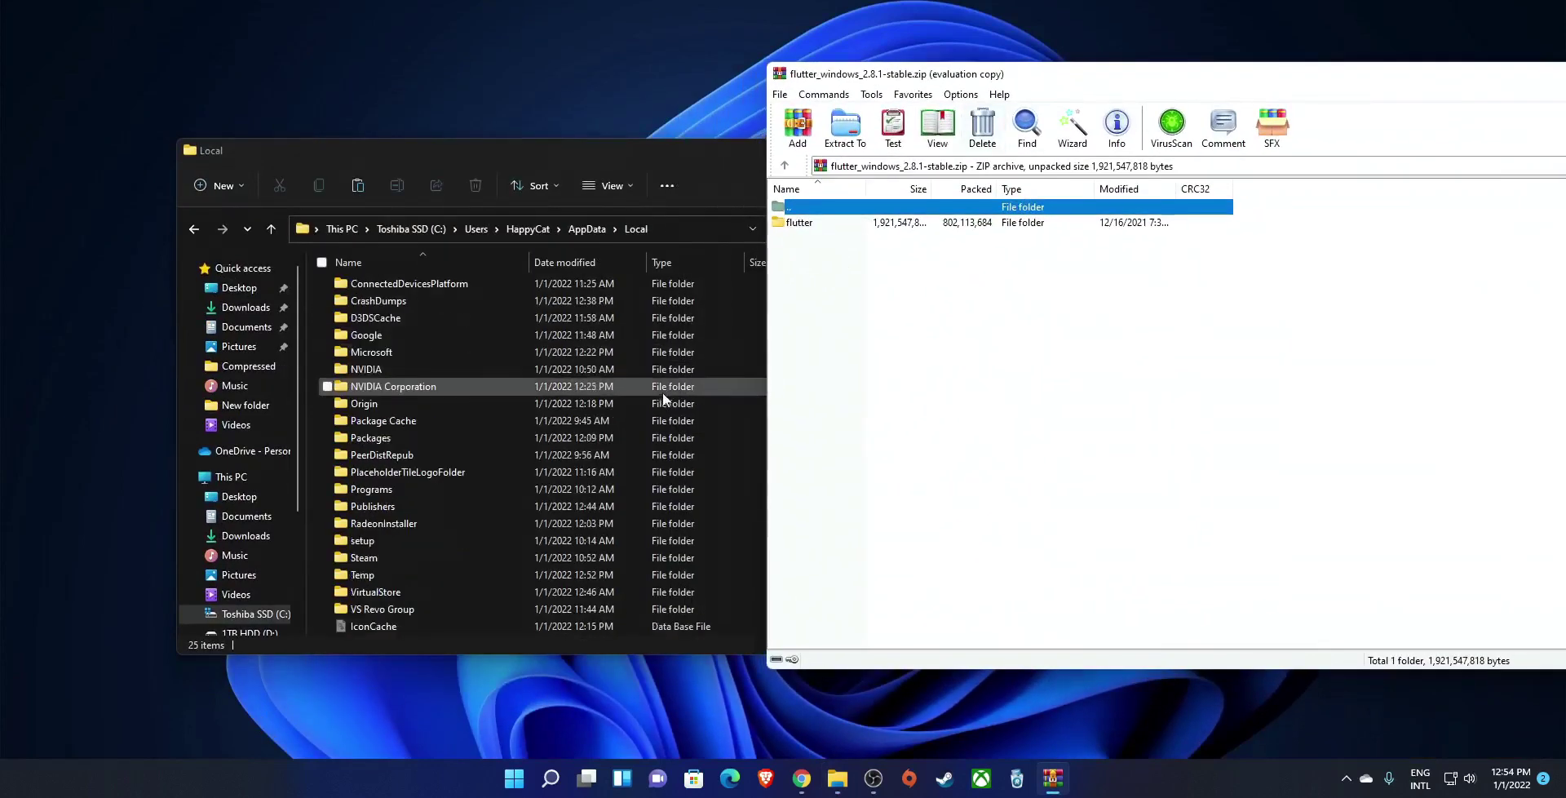
pyautogui.moveTo(799, 226); pyautogui.dragTo(478, 625)
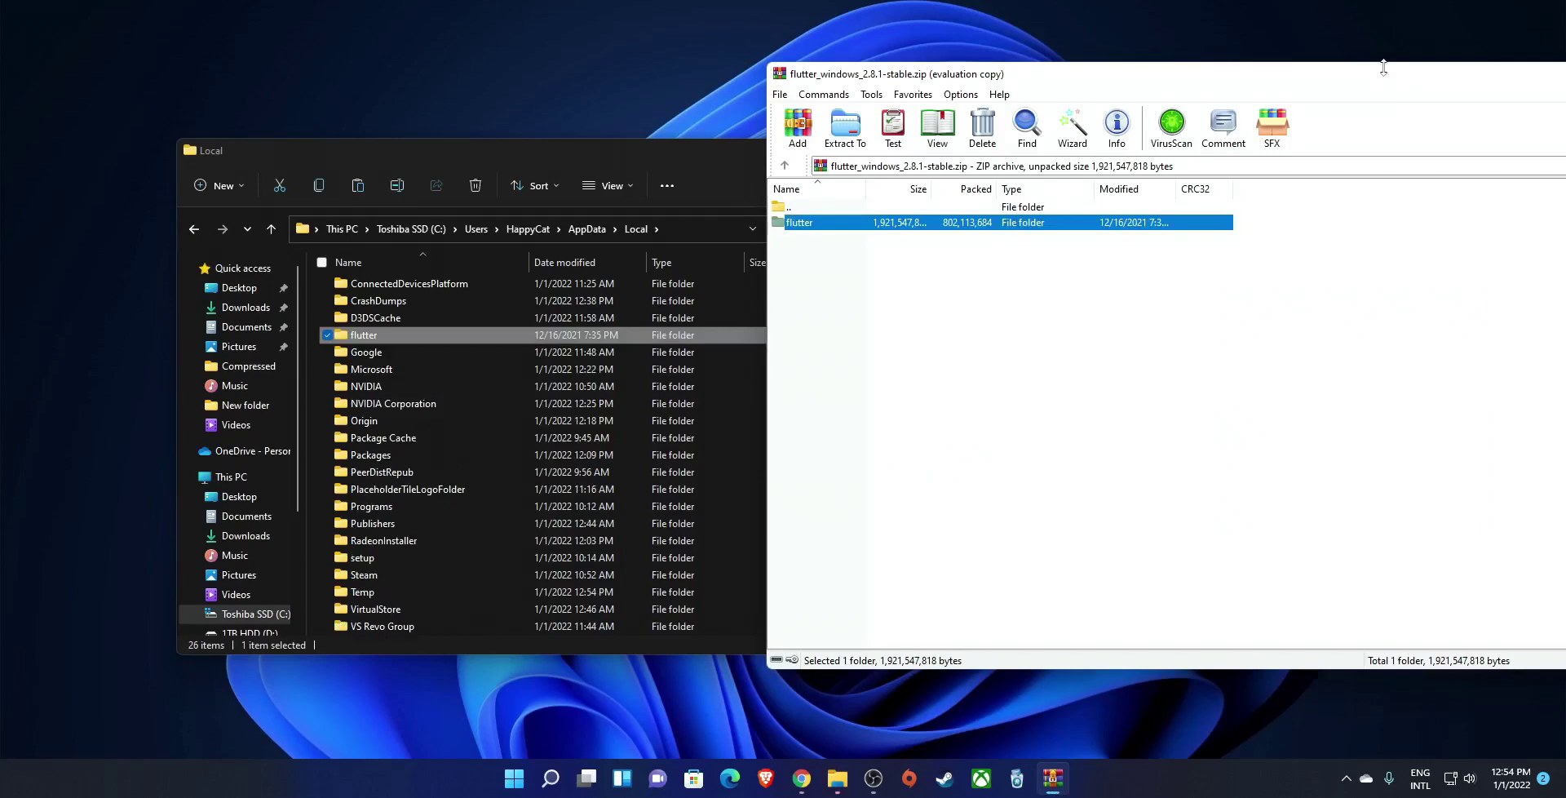
pyautogui.moveTo(1374, 77); pyautogui.dragTo(1135, 78)
pyautogui.moveTo(1383, 80); pyautogui.dragTo(1333, 123)
pyautogui.click(1347, 76)
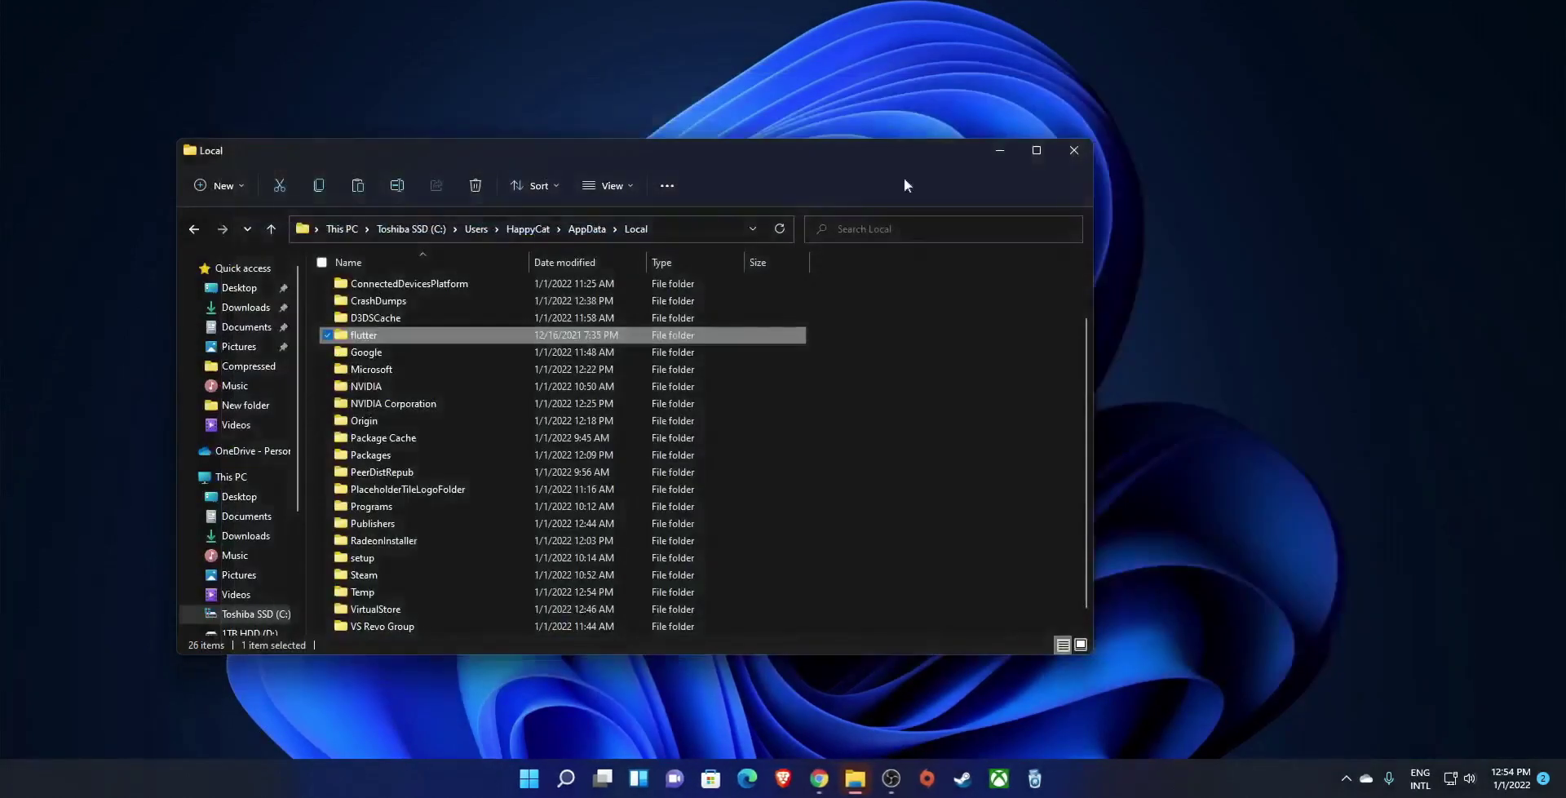
# Open the bin folder inside the extracted flutter folder and copy its full path.
pyautogui.doubleClick(354, 334)
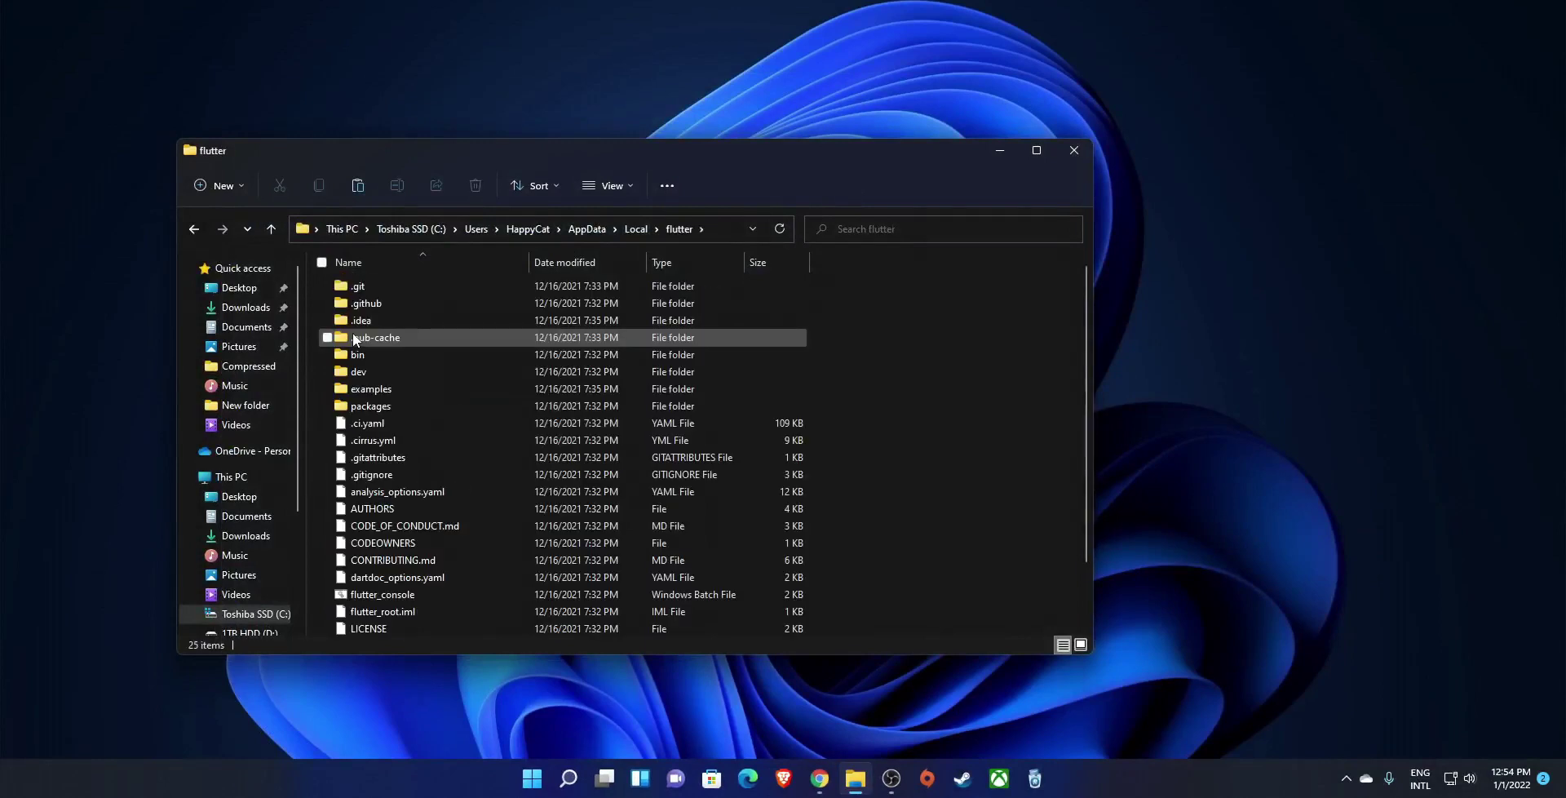
pyautogui.click(363, 356)
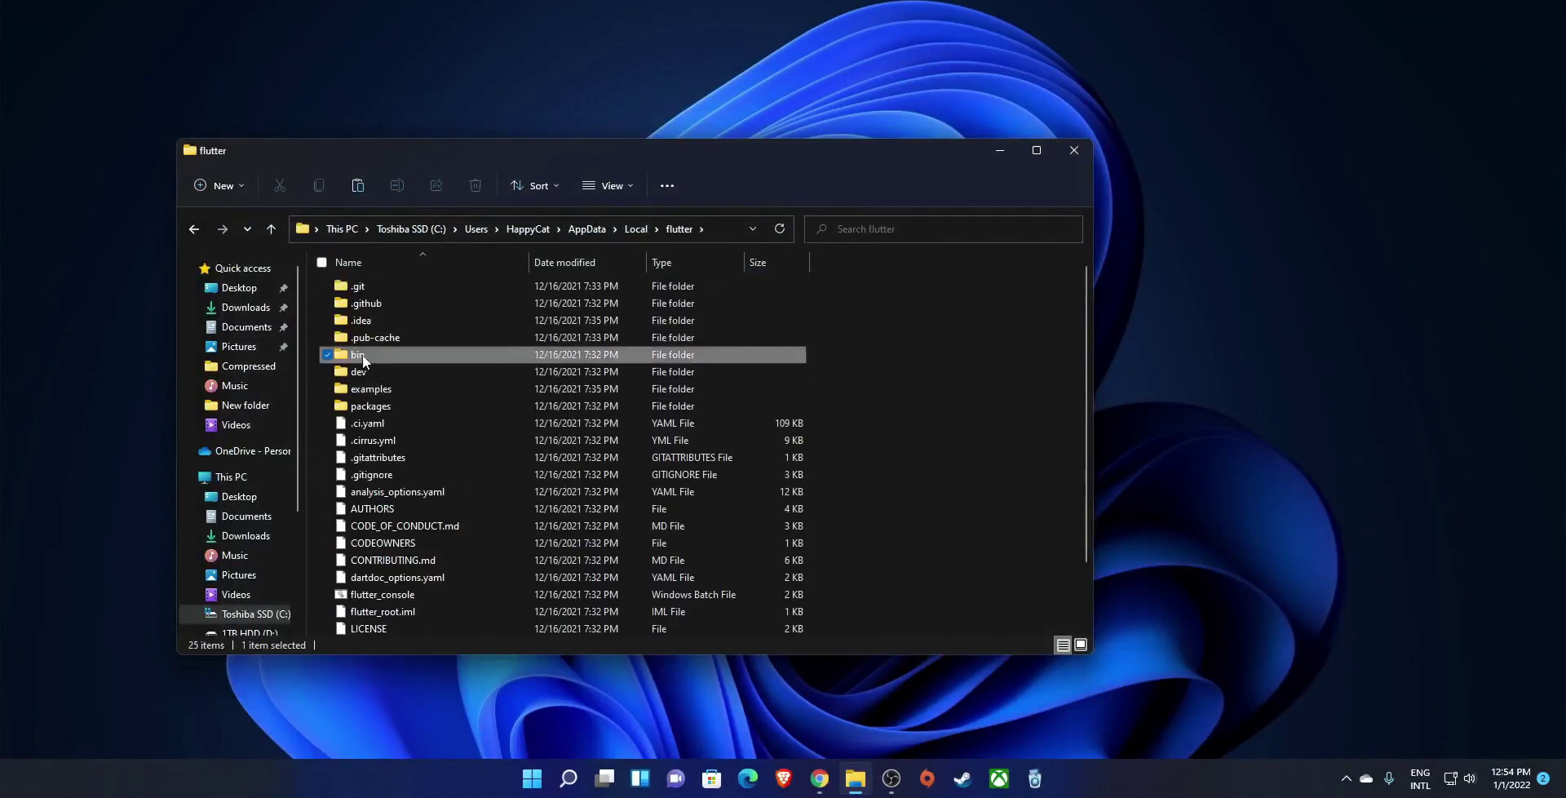
pyautogui.doubleClick(362, 354)
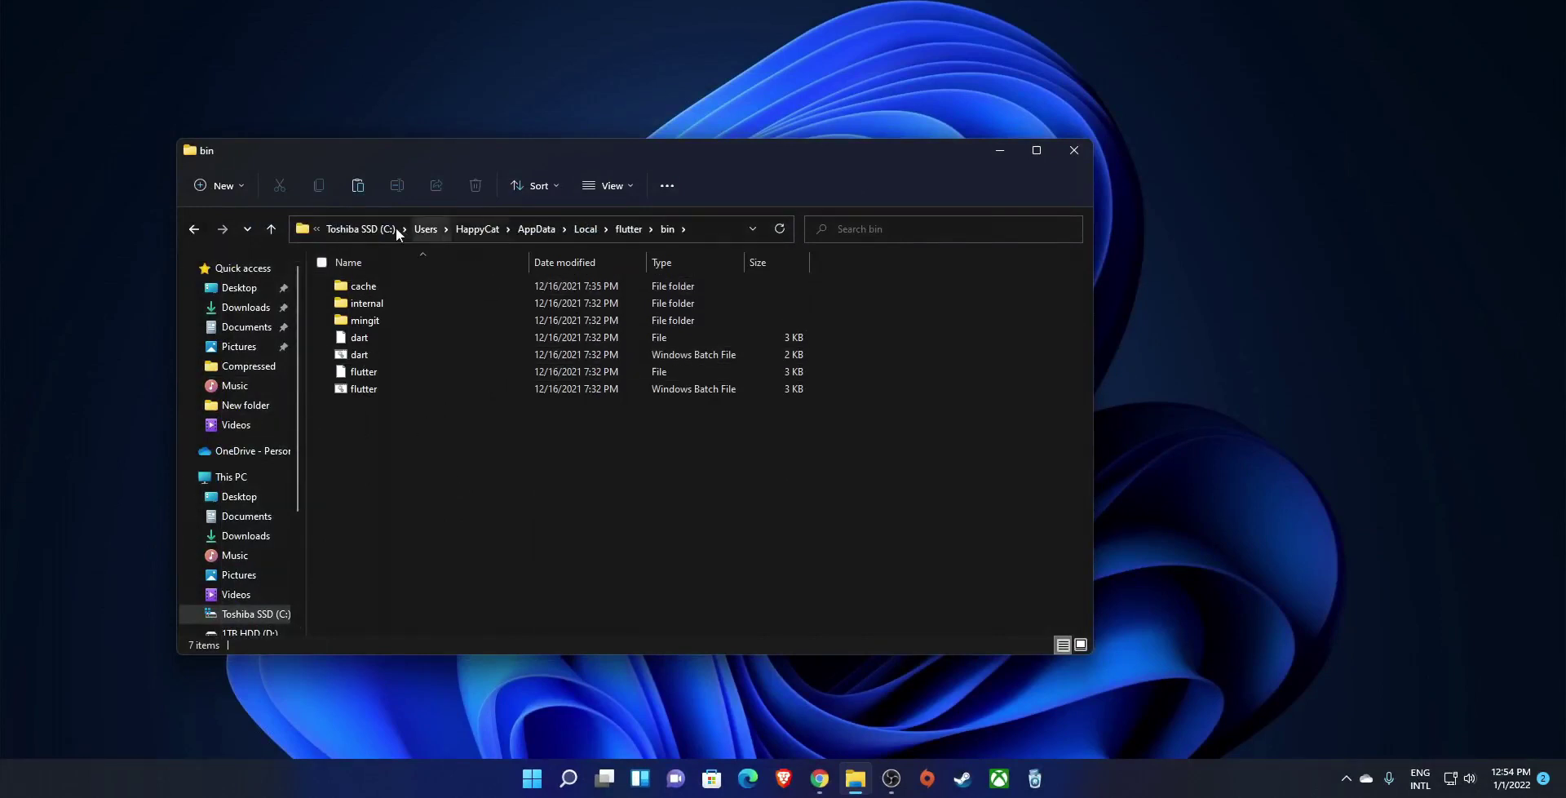
pyautogui.click(731, 228)
pyautogui.hotkey('ctrl', 'c')
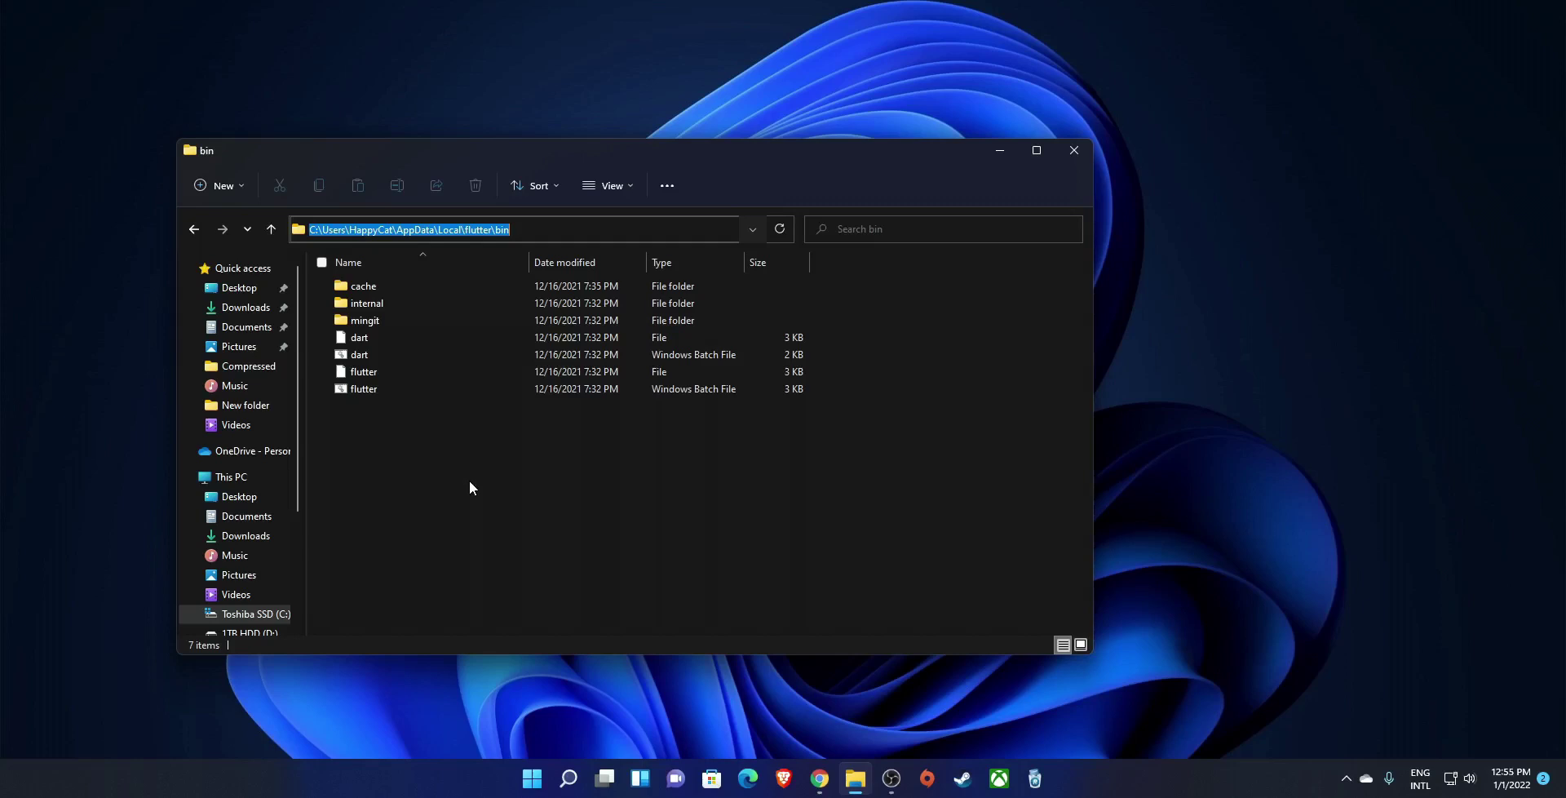
# Search Windows for "env" and open the Environment Variables dialog from the system environment settings.
pyautogui.press('super')
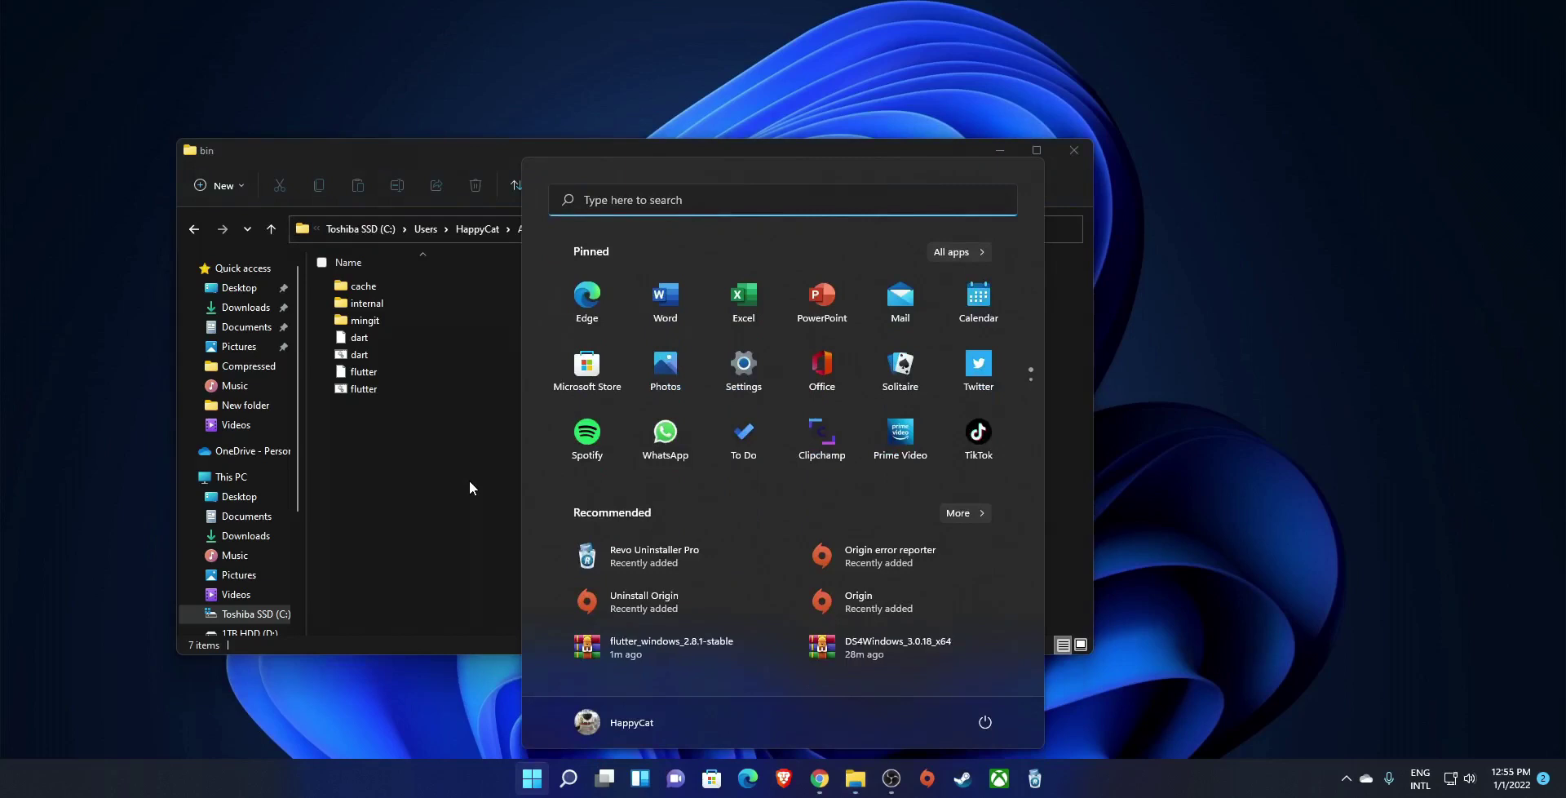
pyautogui.write('env')
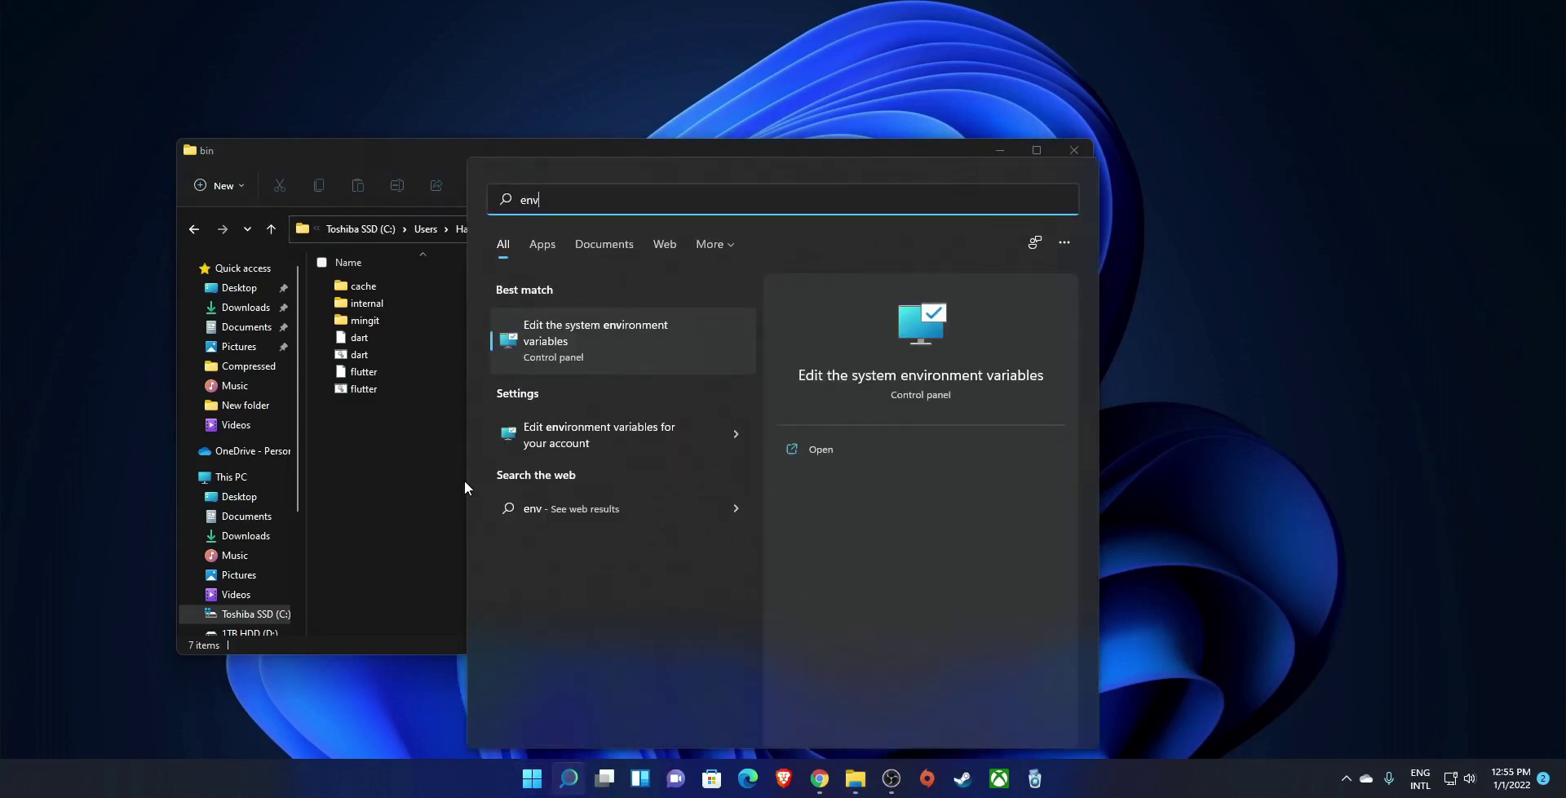
pyautogui.click(600, 334)
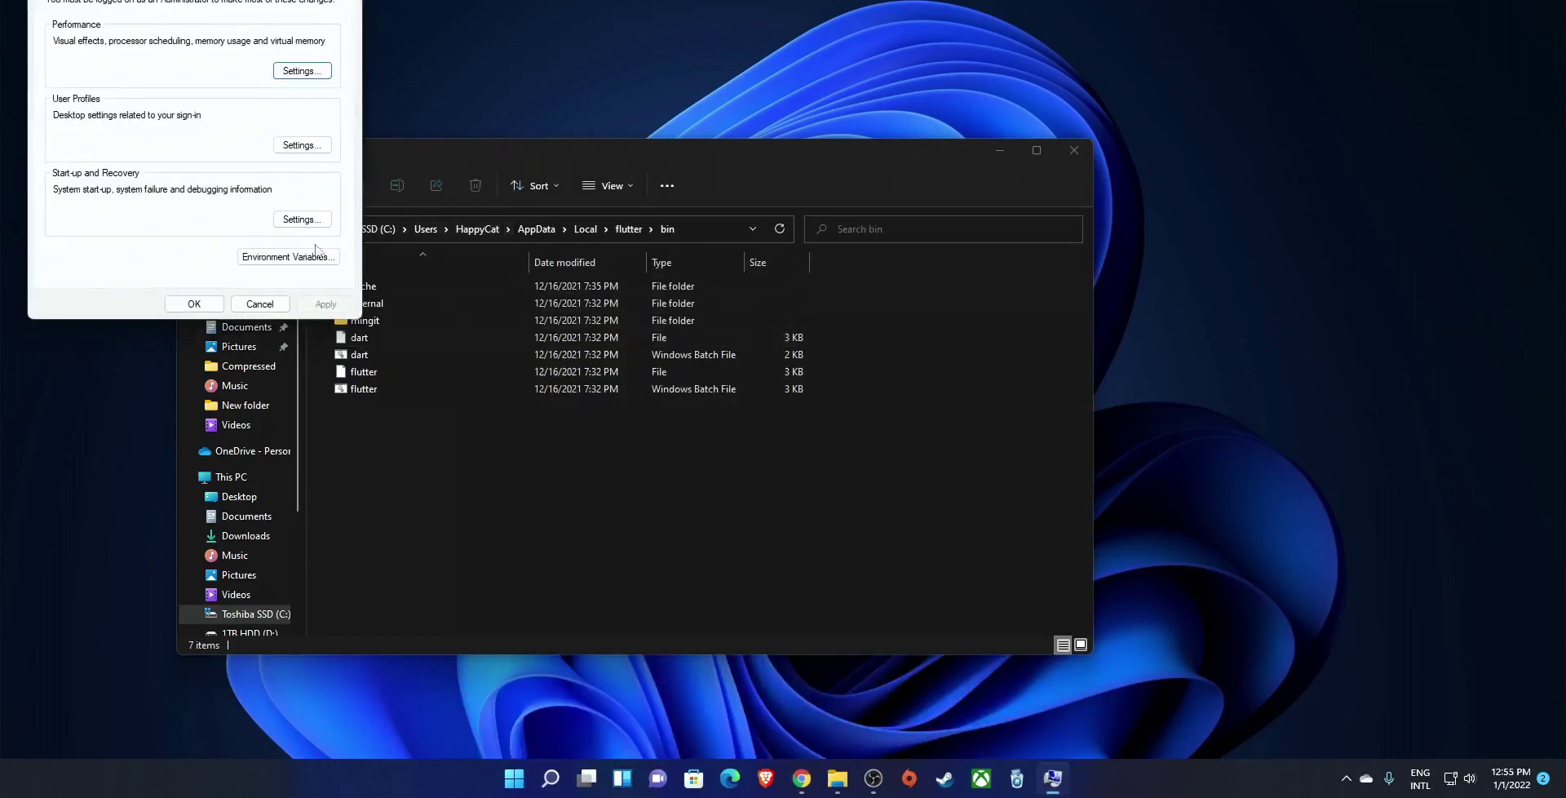
pyautogui.click(284, 258)
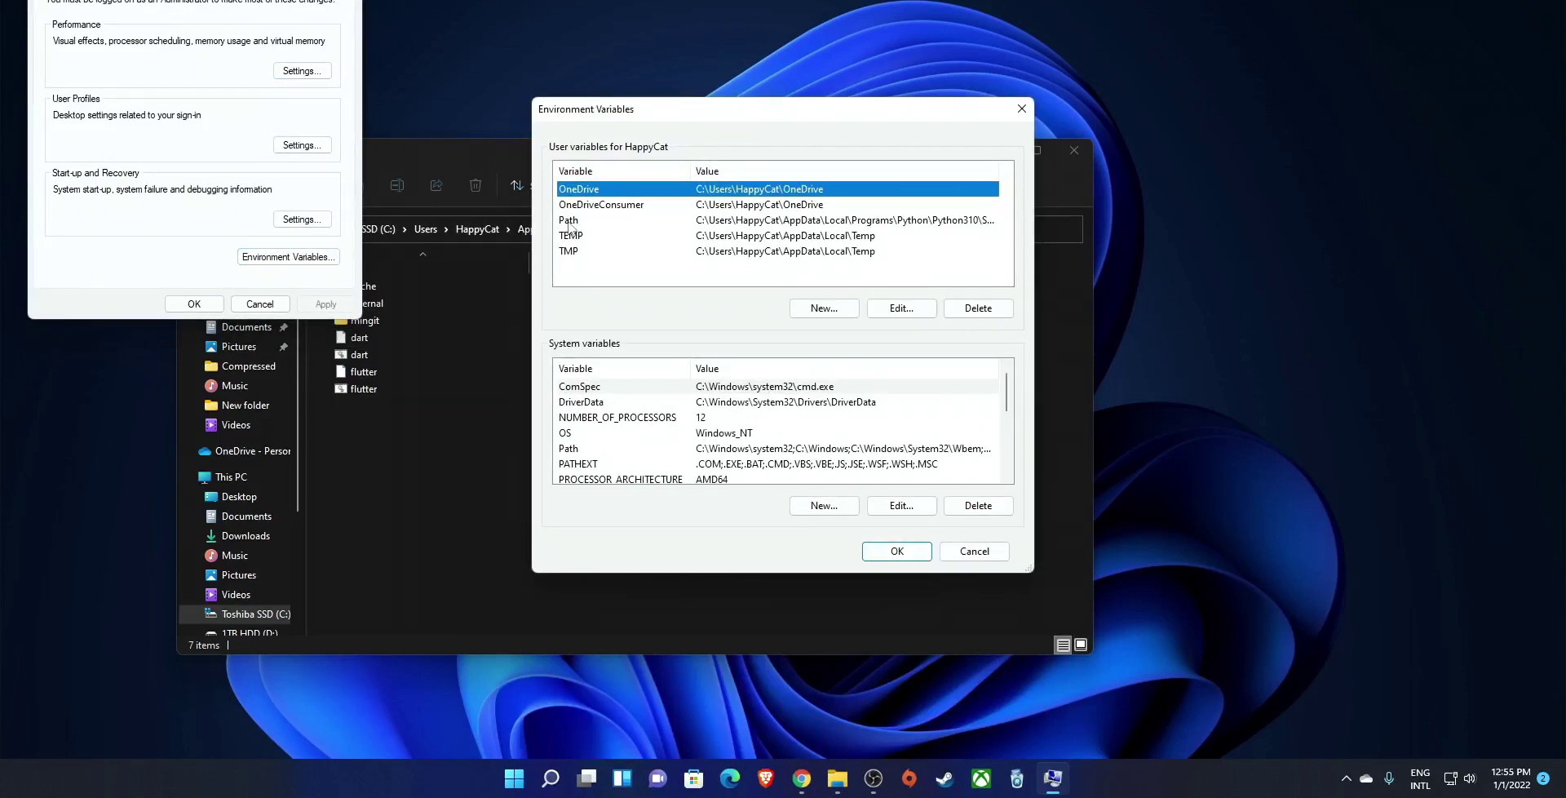
# Add the copied flutter\bin path as a new entry in the user Path variable and save the changes.
pyautogui.click(569, 221)
pyautogui.click(883, 314)
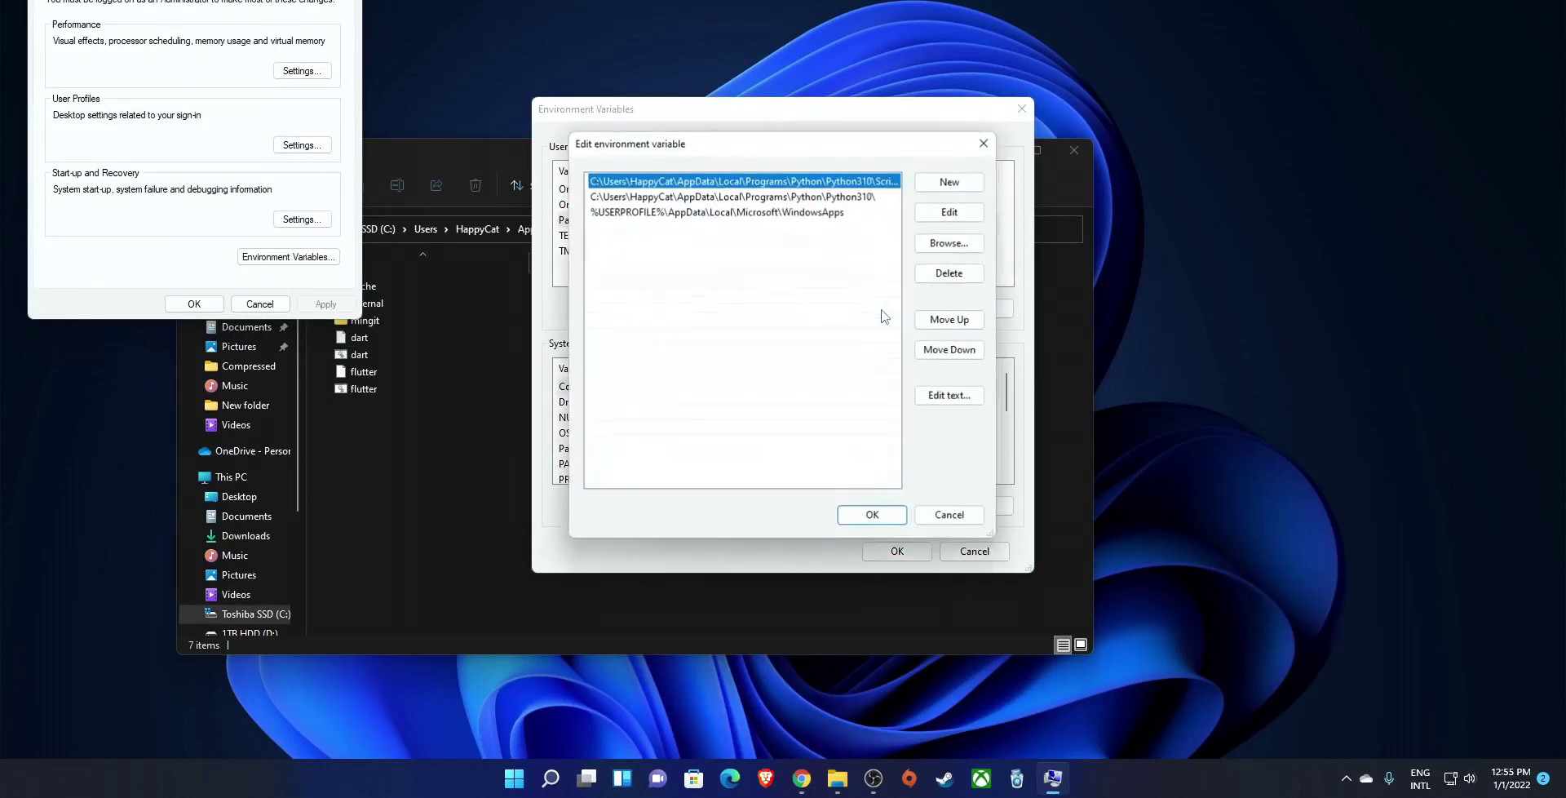
pyautogui.click(950, 186)
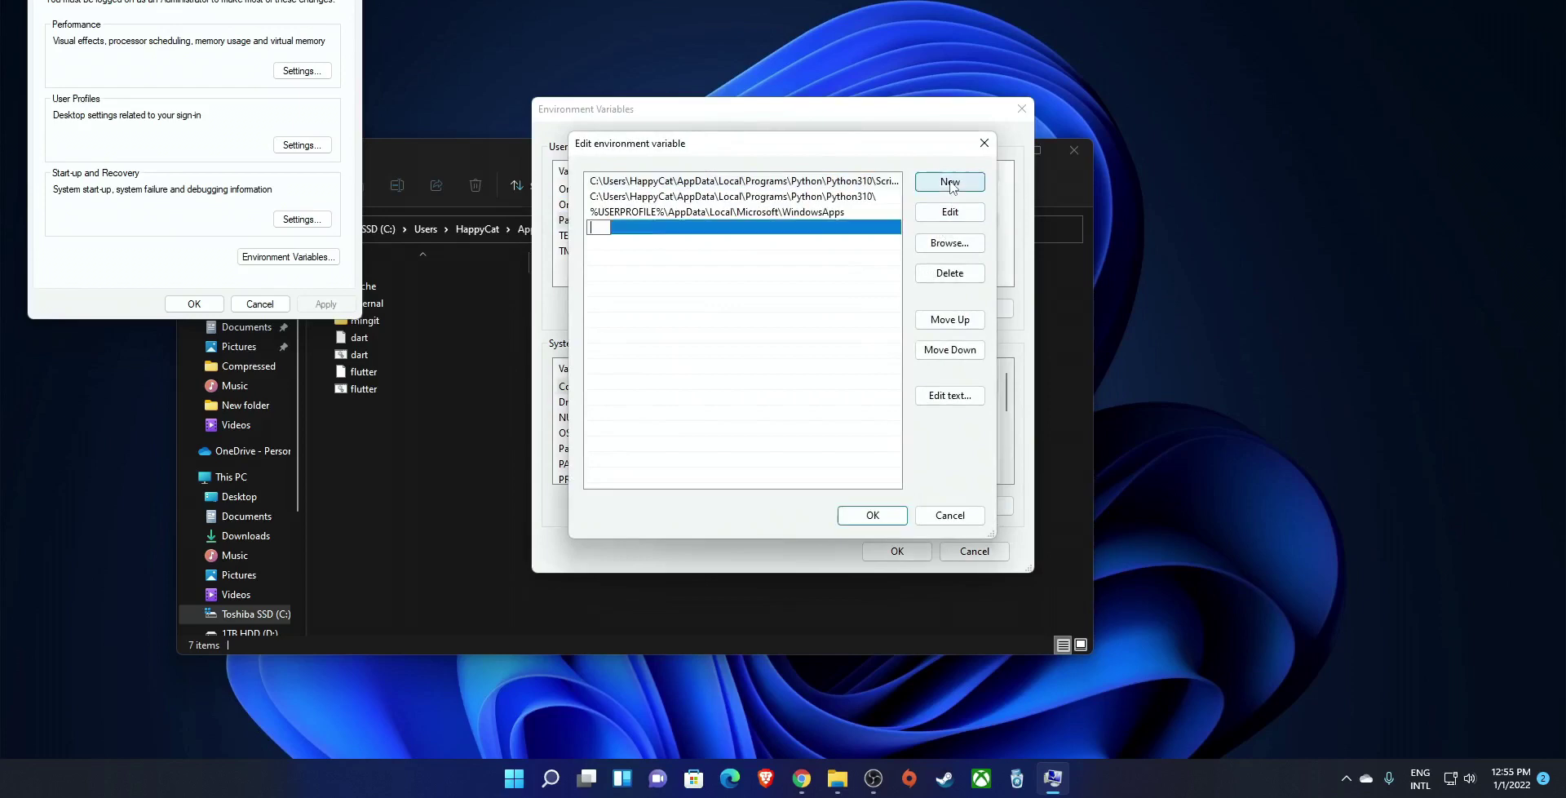
pyautogui.hotkey('ctrl', 'v')
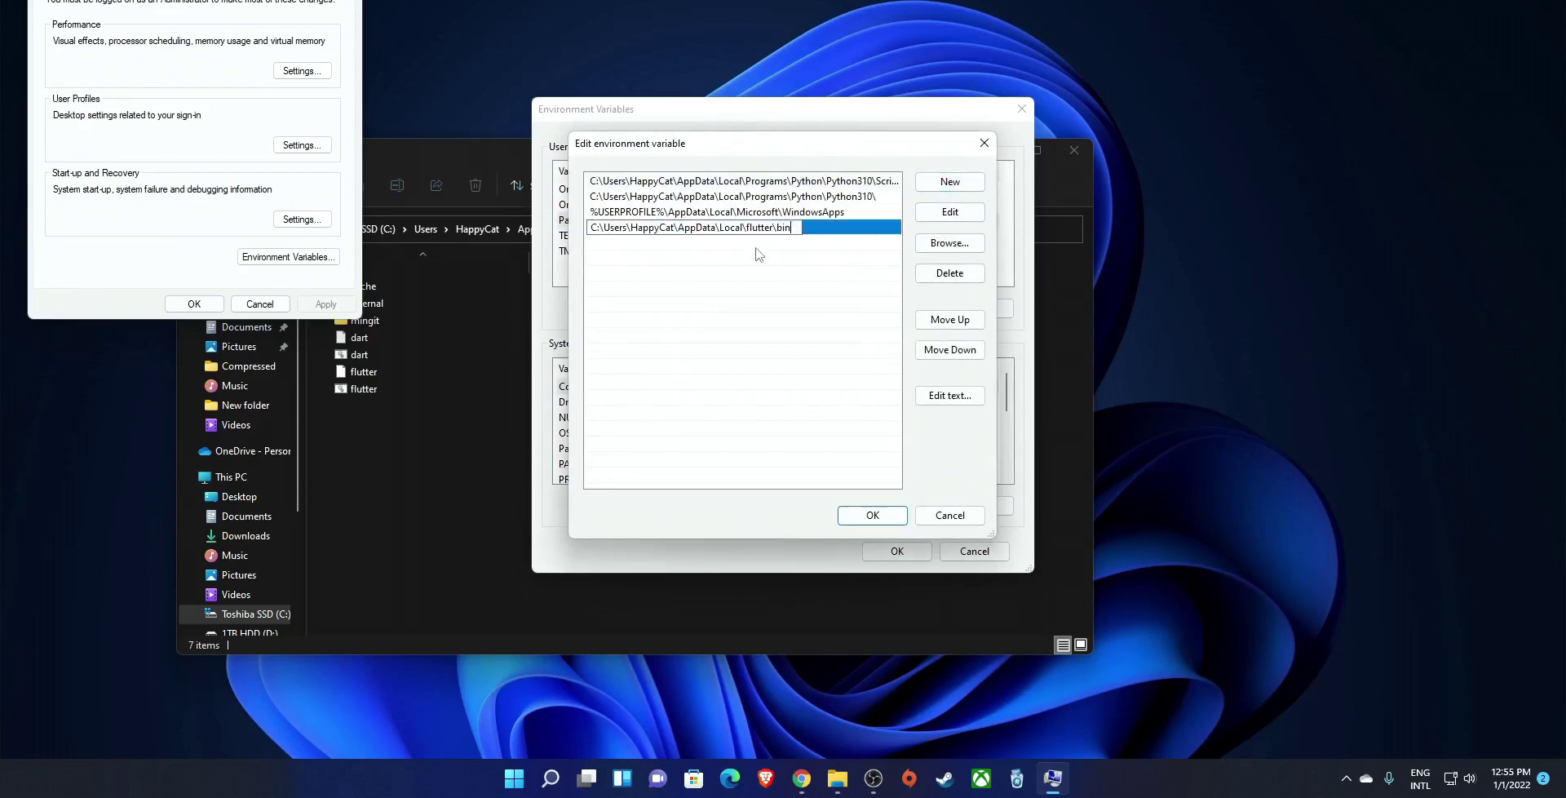
pyautogui.click(871, 515)
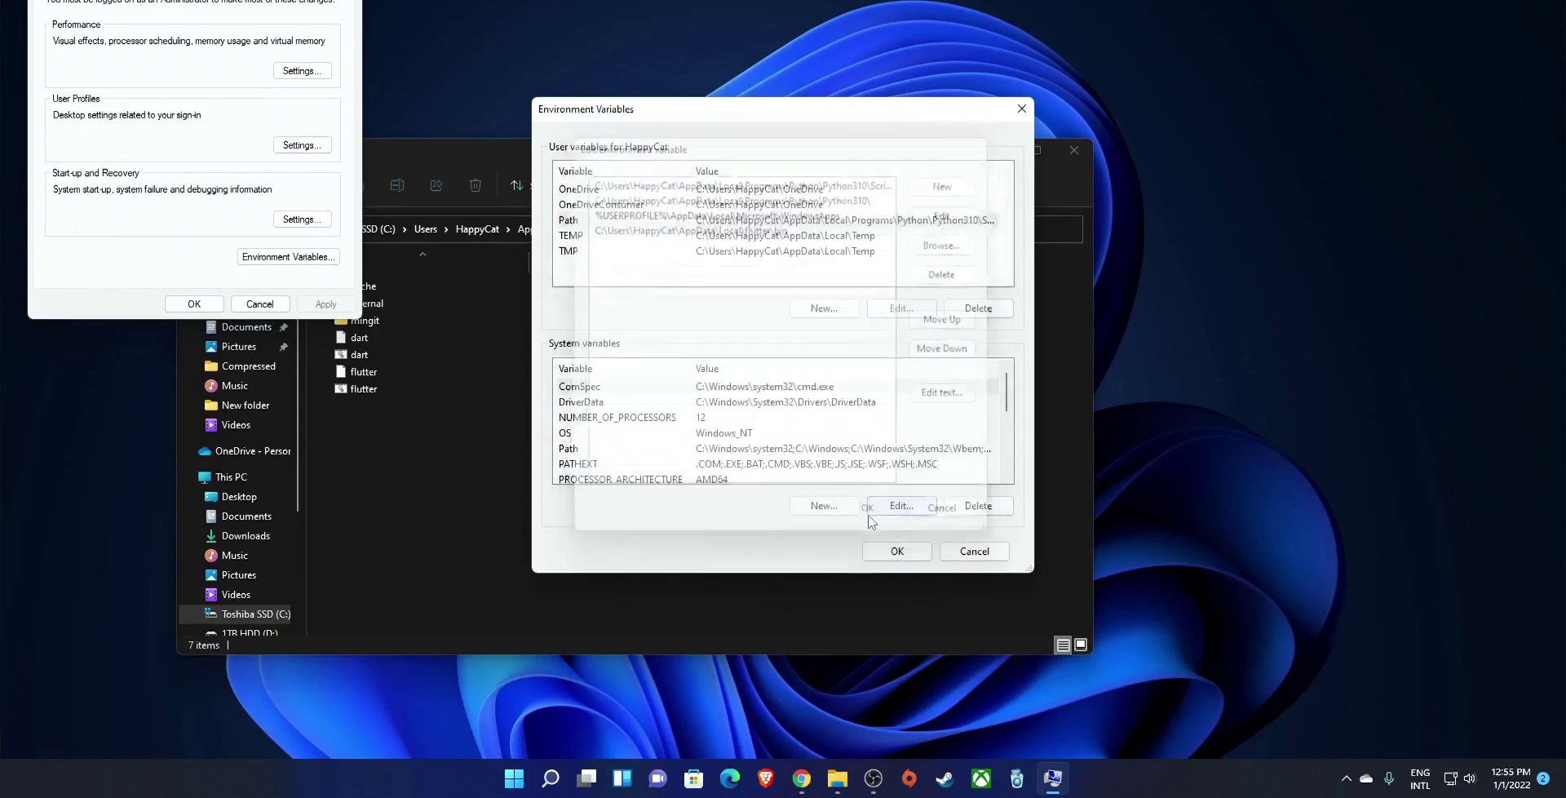
pyautogui.click(897, 550)
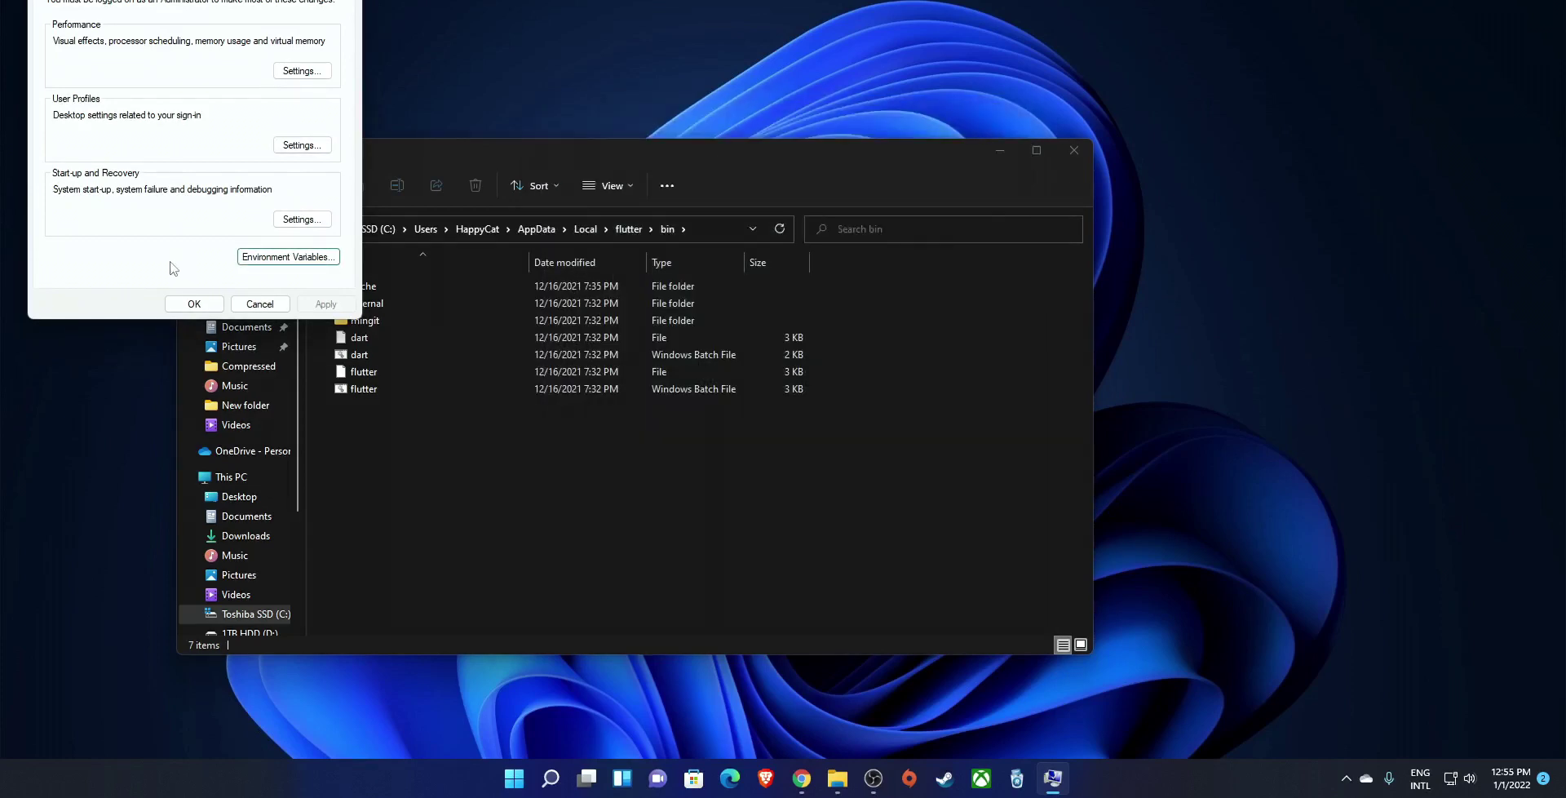
pyautogui.click(191, 305)
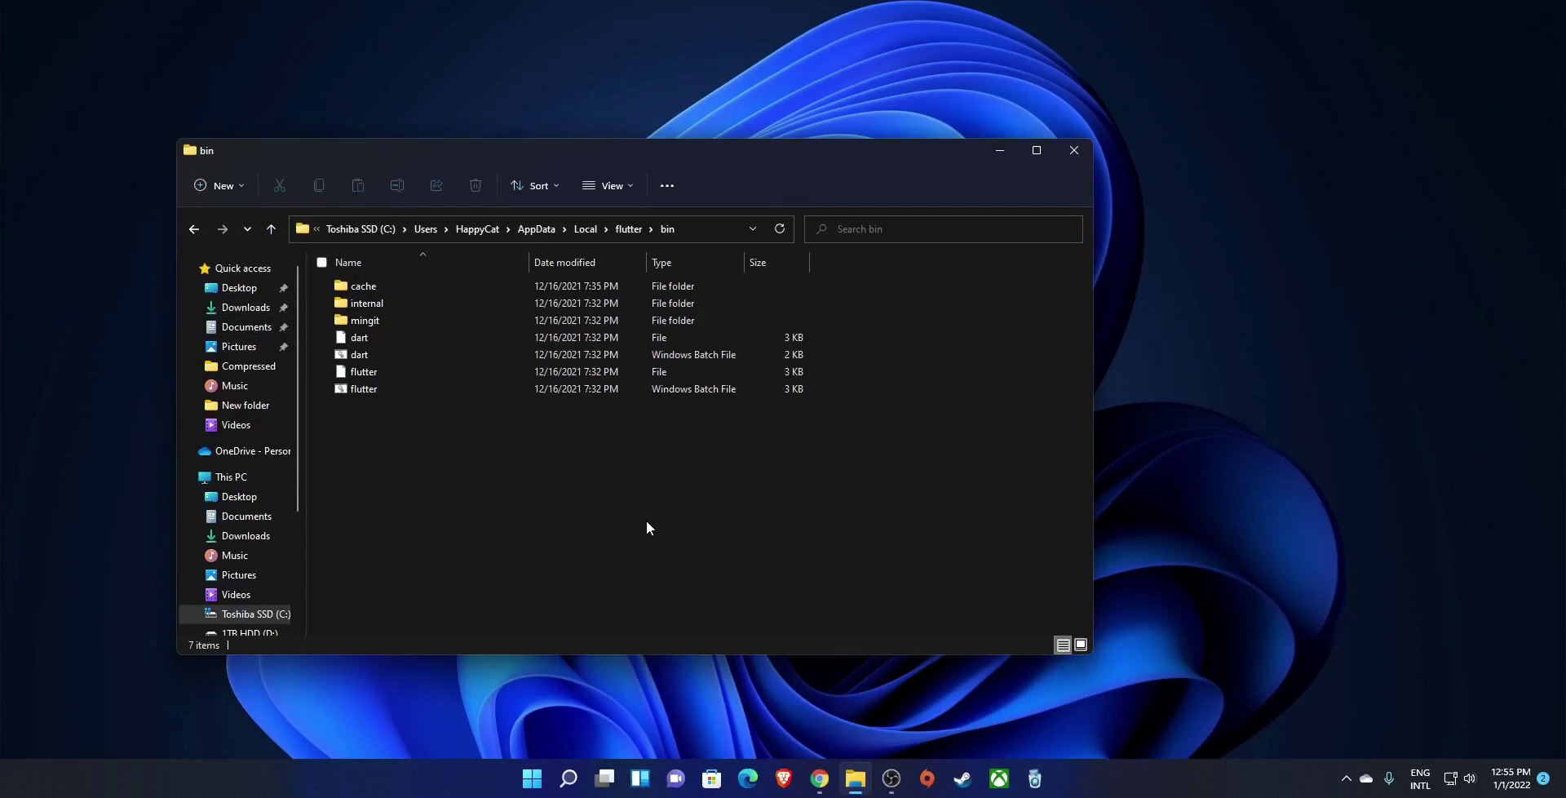
# Search Windows for "termi" and open Windows Terminal.
pyautogui.press('super')
pyautogui.write('ter')
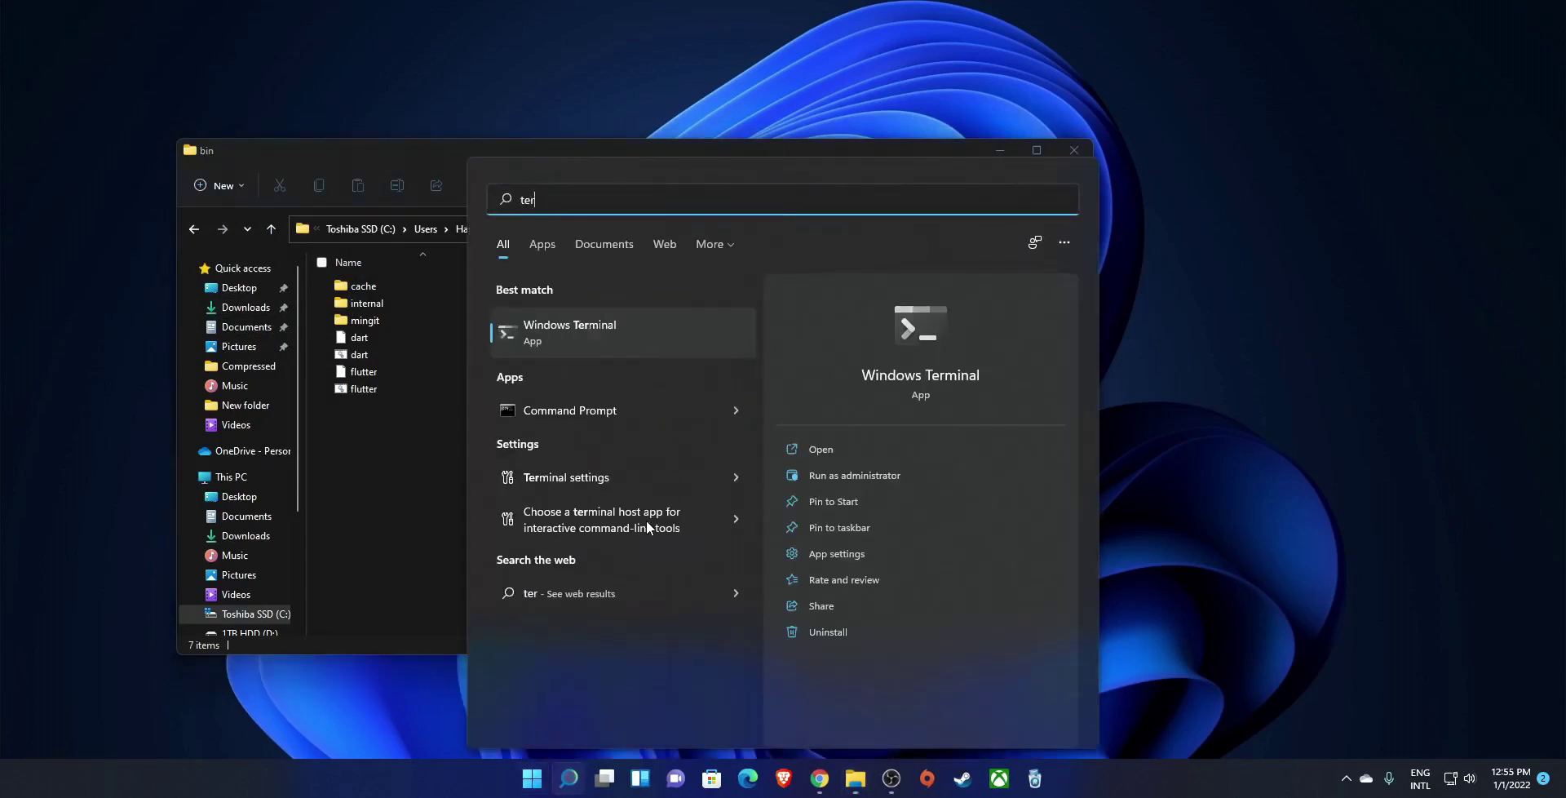
pyautogui.write('mi')
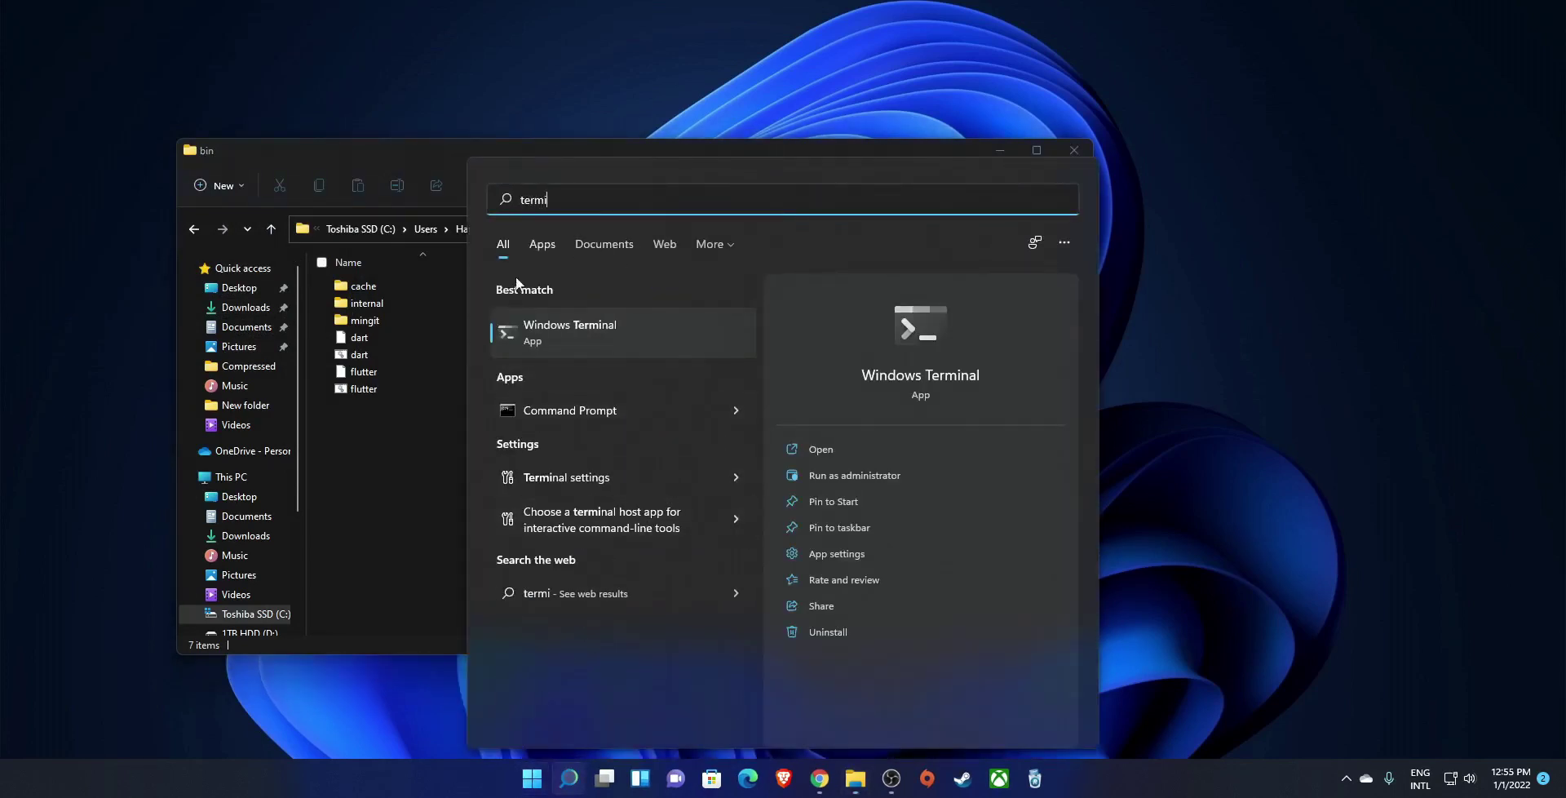
pyautogui.click(582, 327)
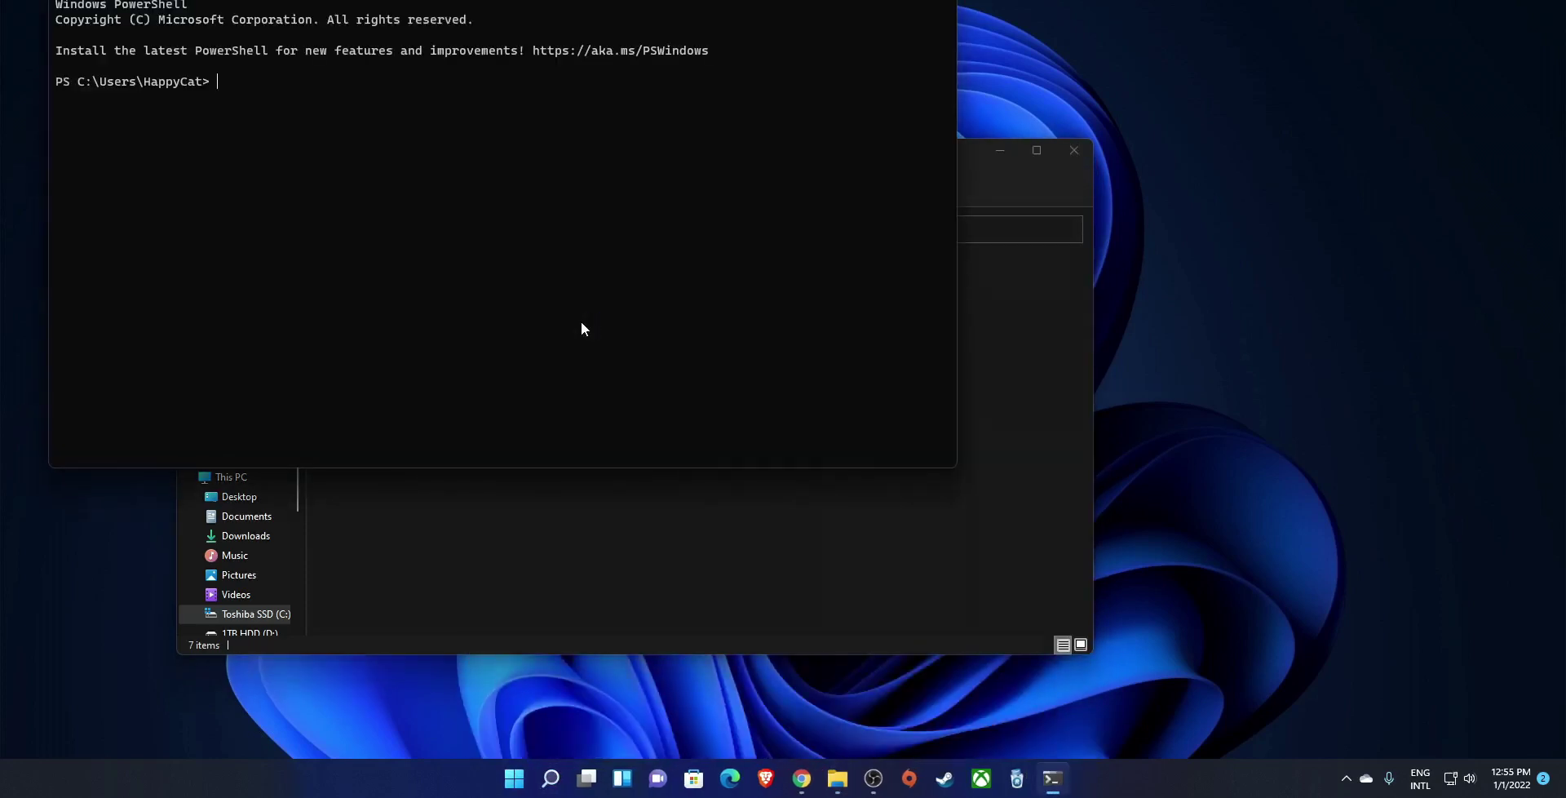
# Run flutter doctor in the terminal, review its full report, and close the terminal window.
pyautogui.write('flutter doctor')
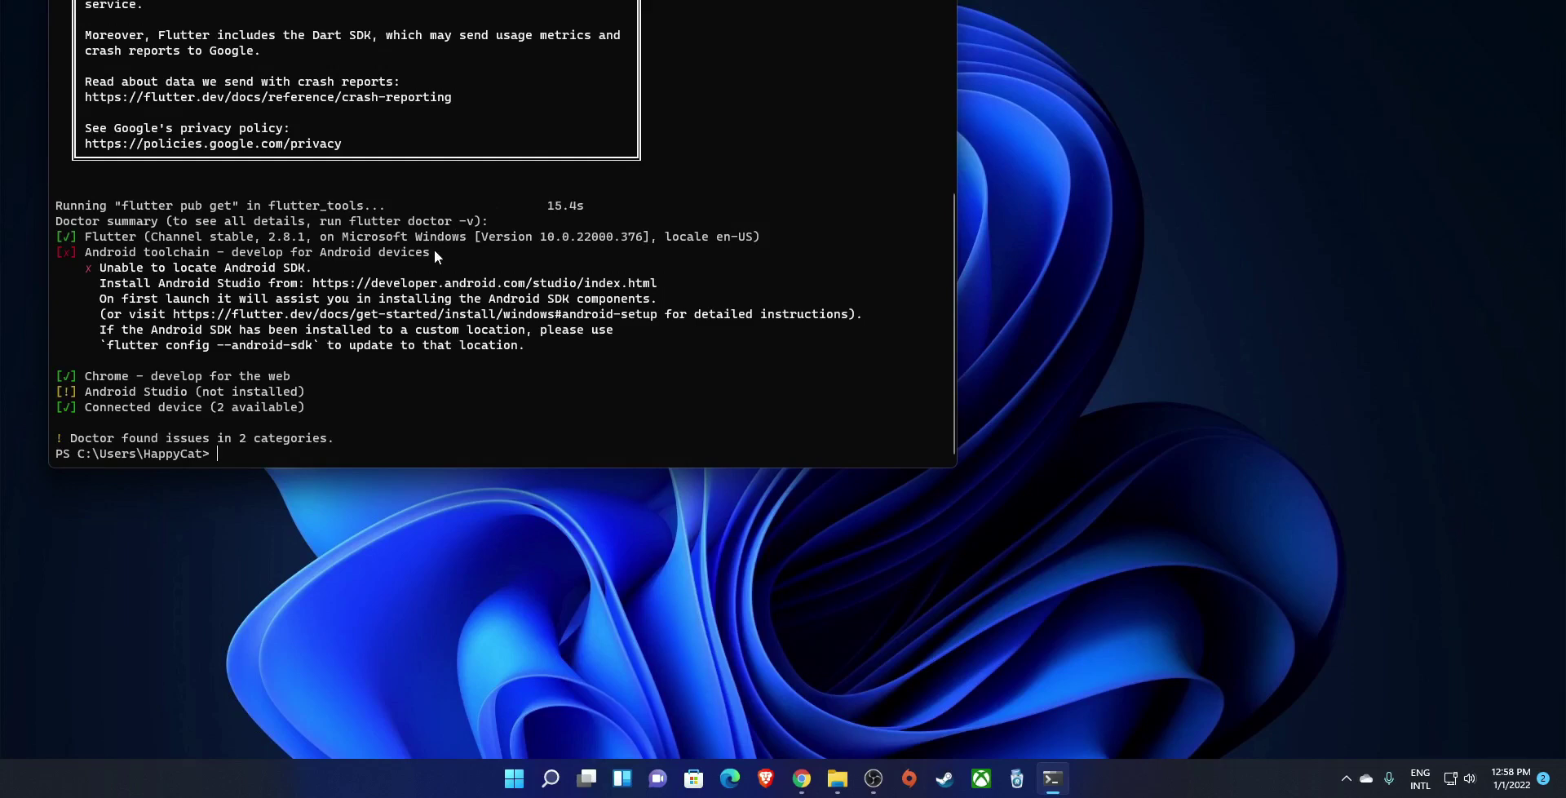
pyautogui.scroll(6, 434, 248)
pyautogui.scroll(-6, 434, 250)
pyautogui.click(942, 5)
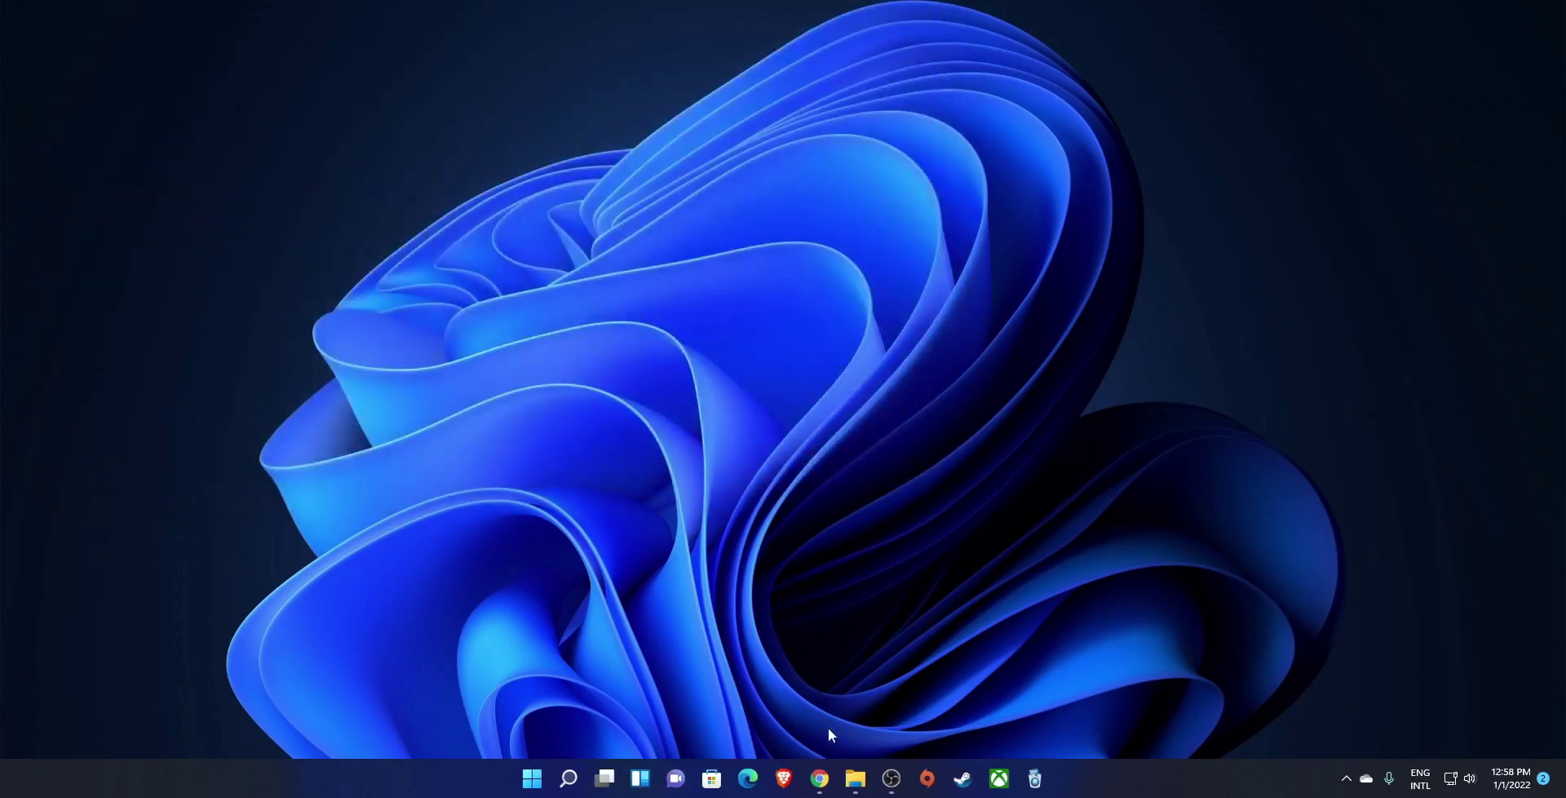
# Start the VSCodeUserSetup-x64-1.63.2 installer from New folder, accept the license agreement, and keep the default destination and Start Menu folder.
pyautogui.click(864, 773)
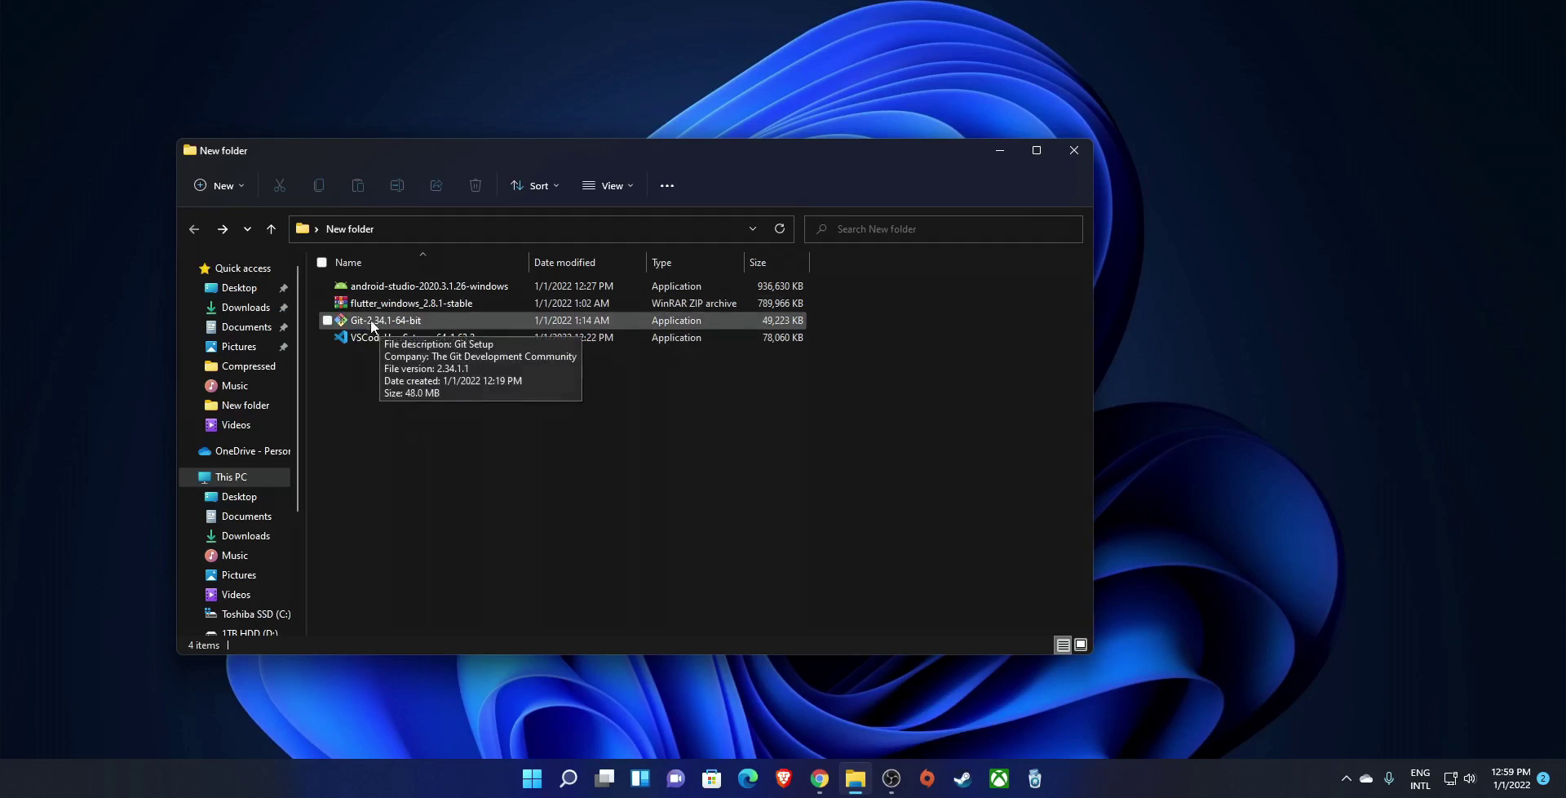
pyautogui.doubleClick(368, 339)
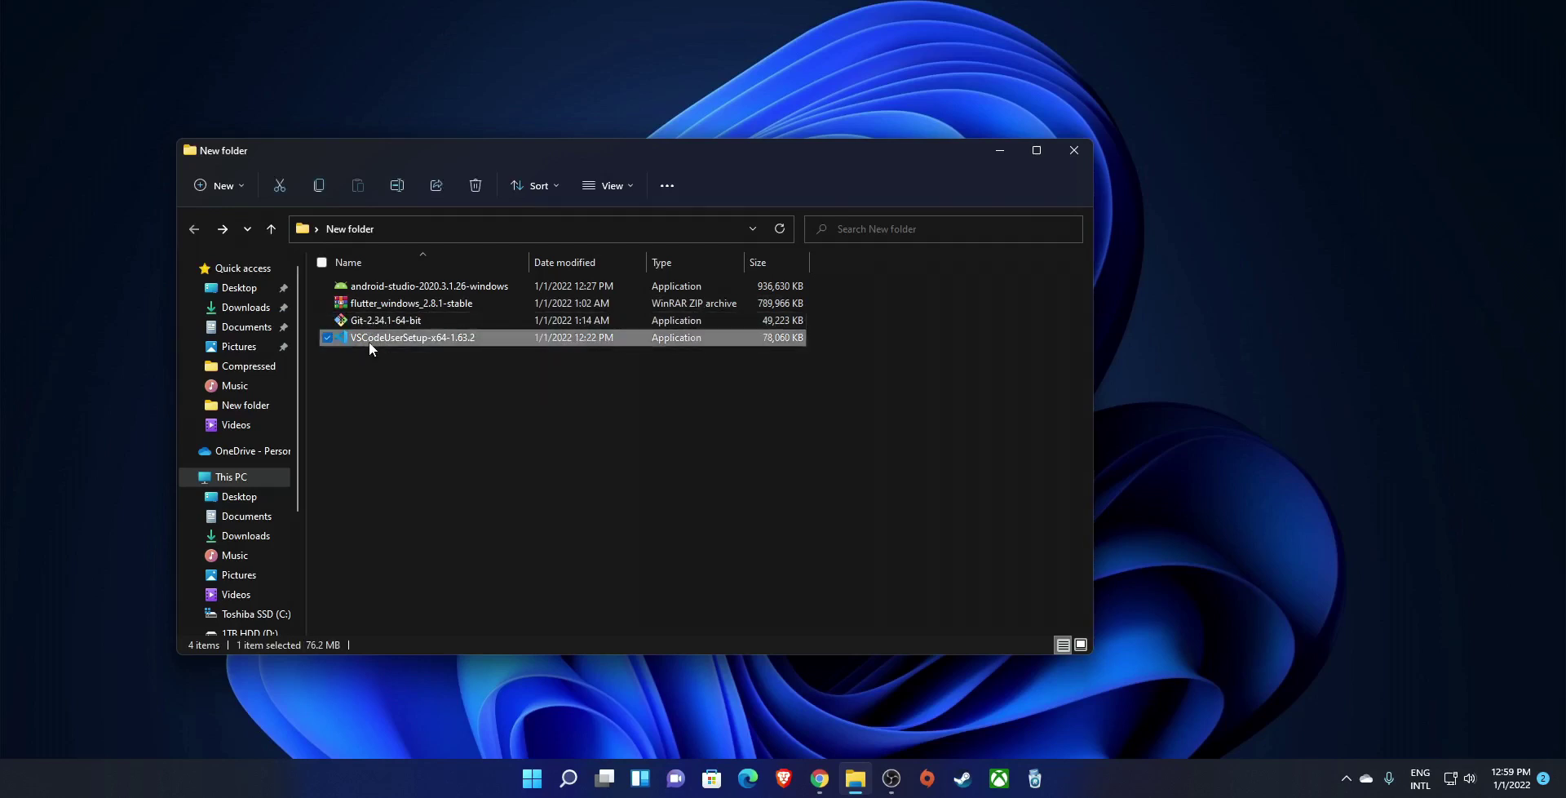
pyautogui.click(578, 455)
pyautogui.click(929, 506)
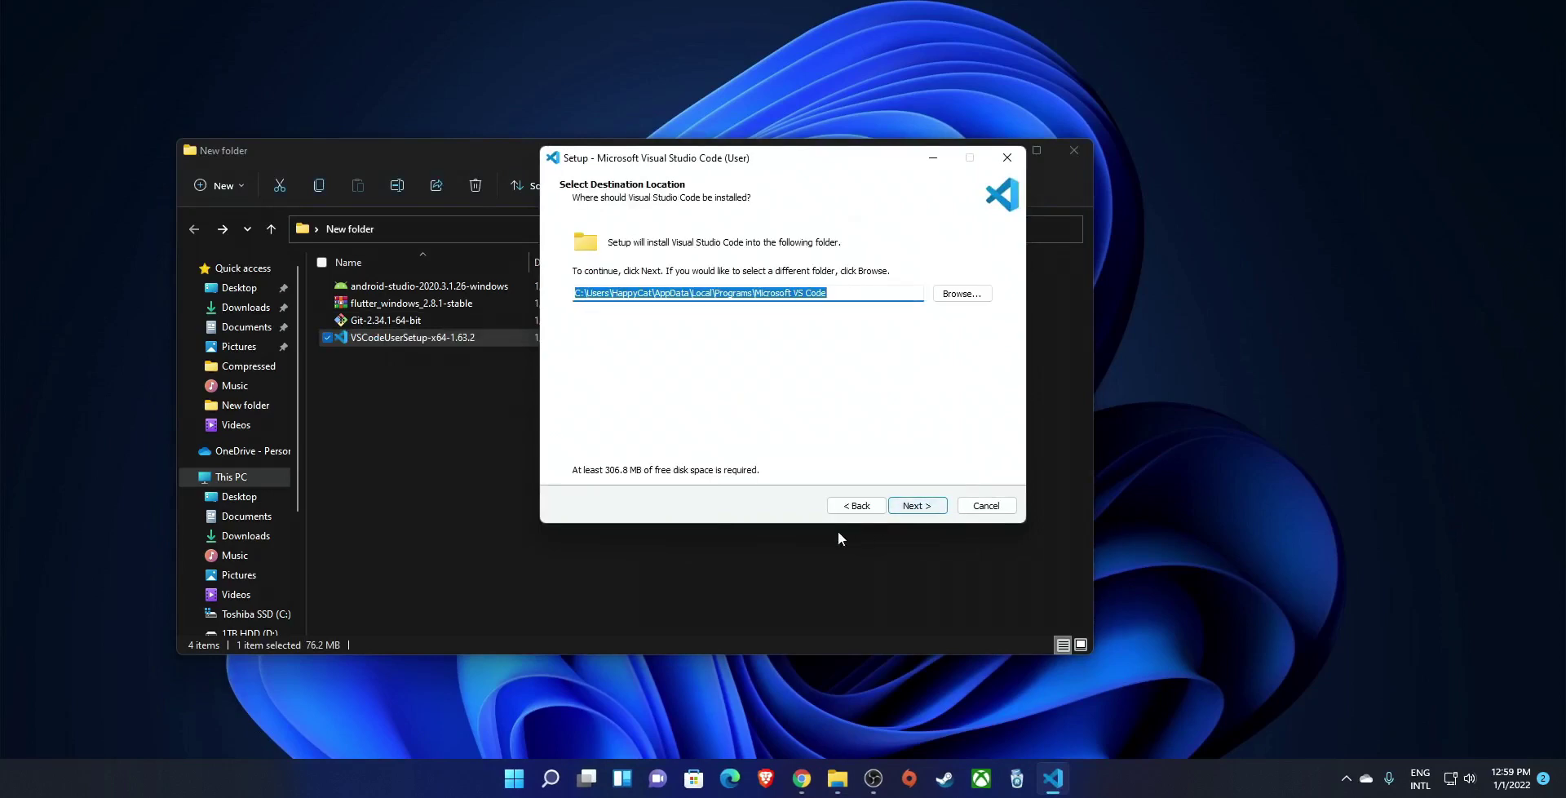
pyautogui.click(915, 506)
pyautogui.click(916, 506)
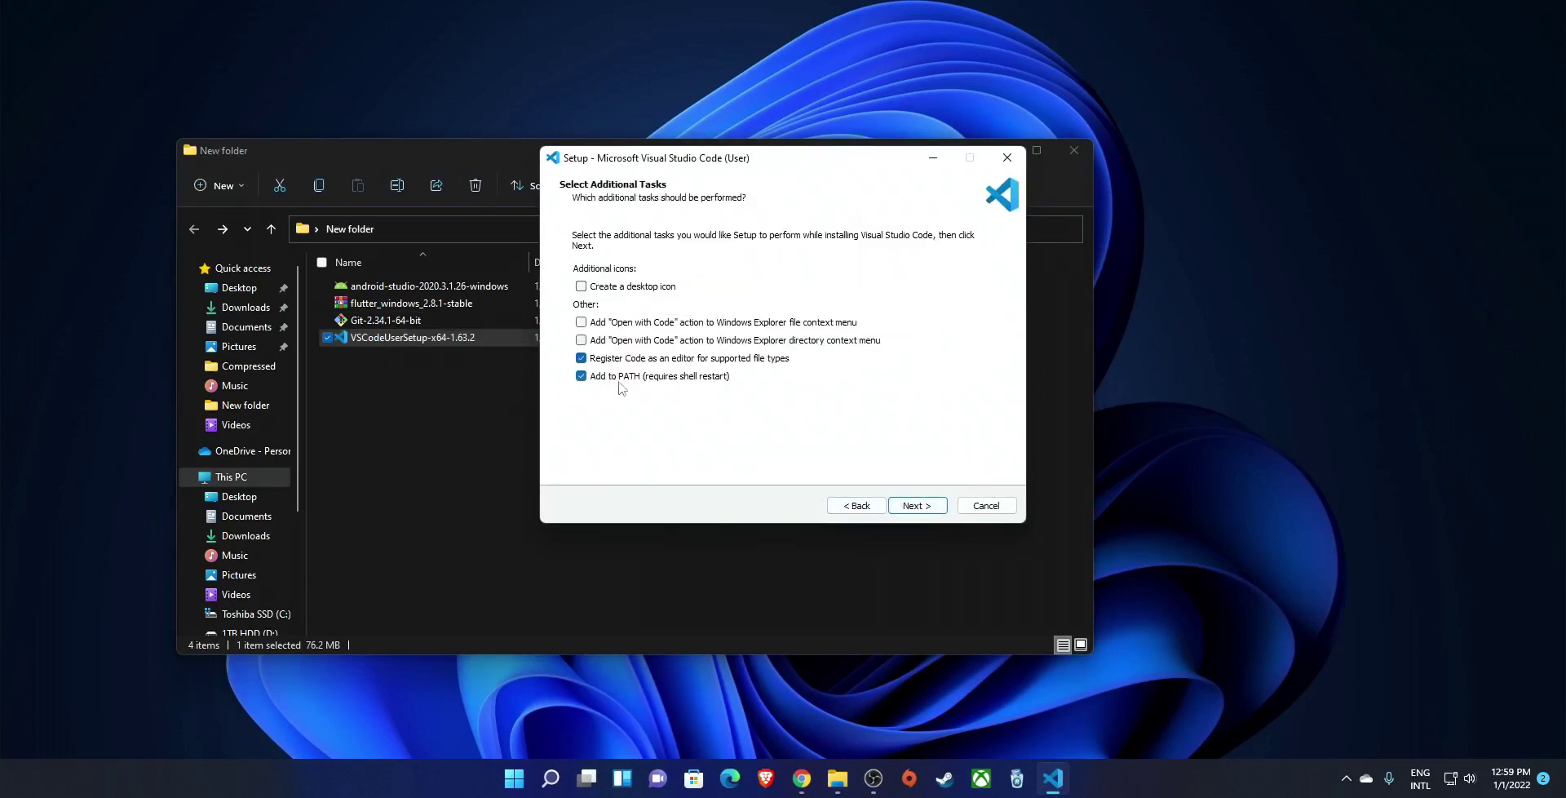
# Enable the desktop icon and both "Open with Code" context menu actions, install Visual Studio Code, and finish setup with it launching.
pyautogui.click(581, 340)
pyautogui.click(581, 322)
pyautogui.click(581, 286)
pyautogui.click(942, 507)
pyautogui.click(941, 507)
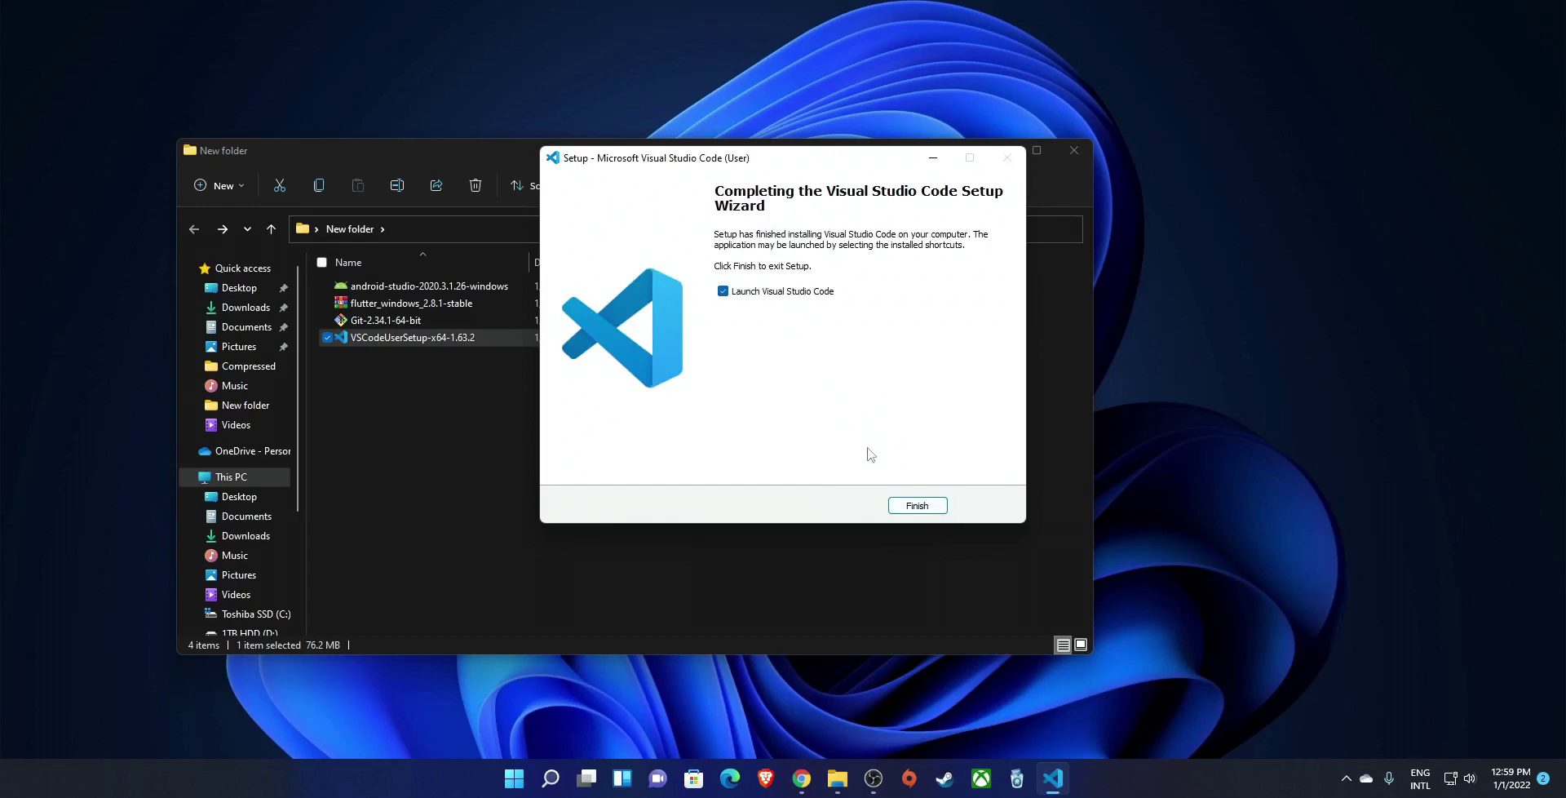
pyautogui.click(913, 505)
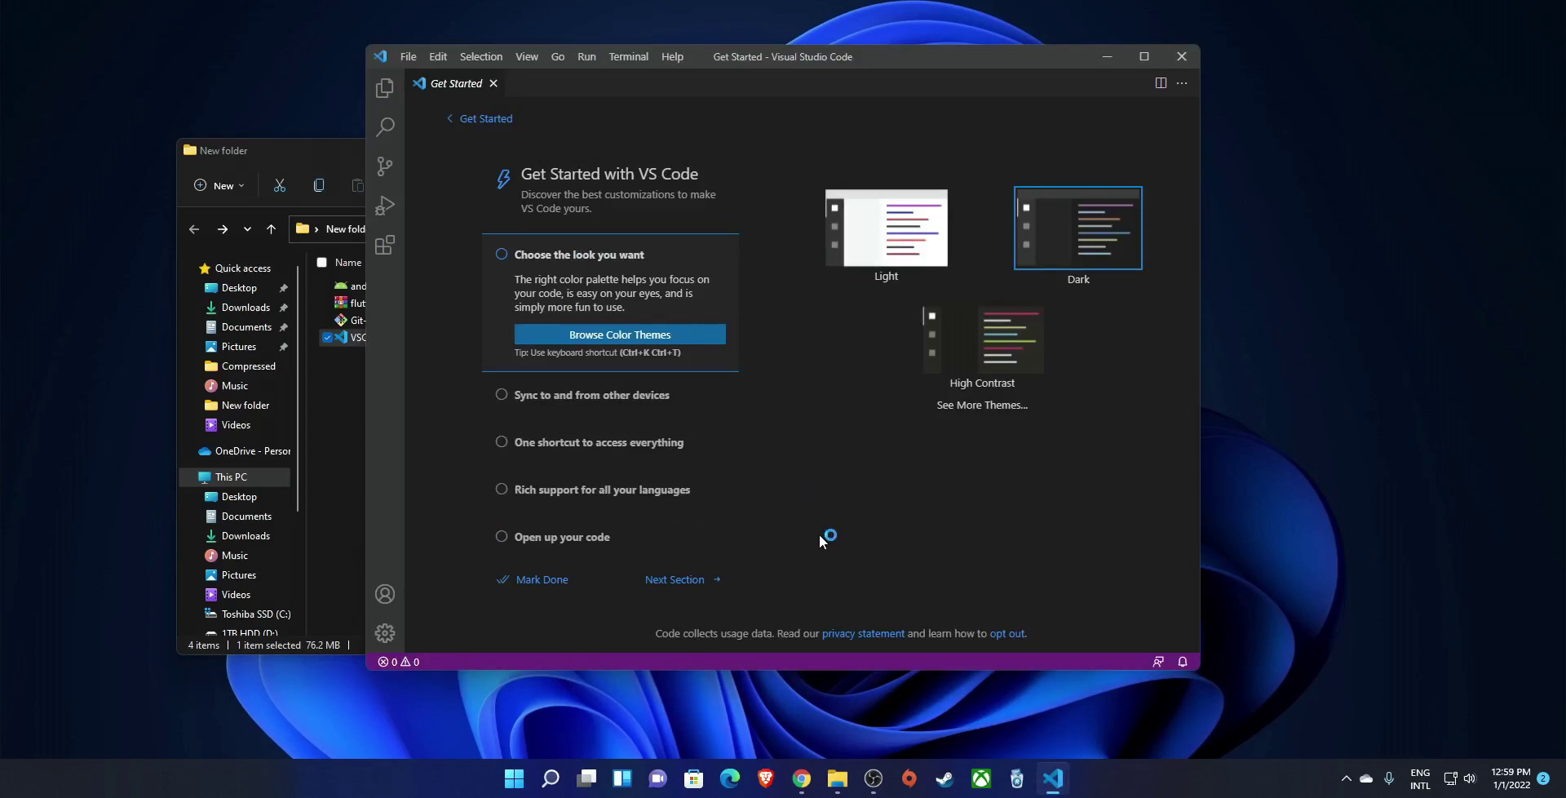
# Pin Visual Studio Code to the Windows taskbar and close its window.
pyautogui.moveTo(1055, 786)
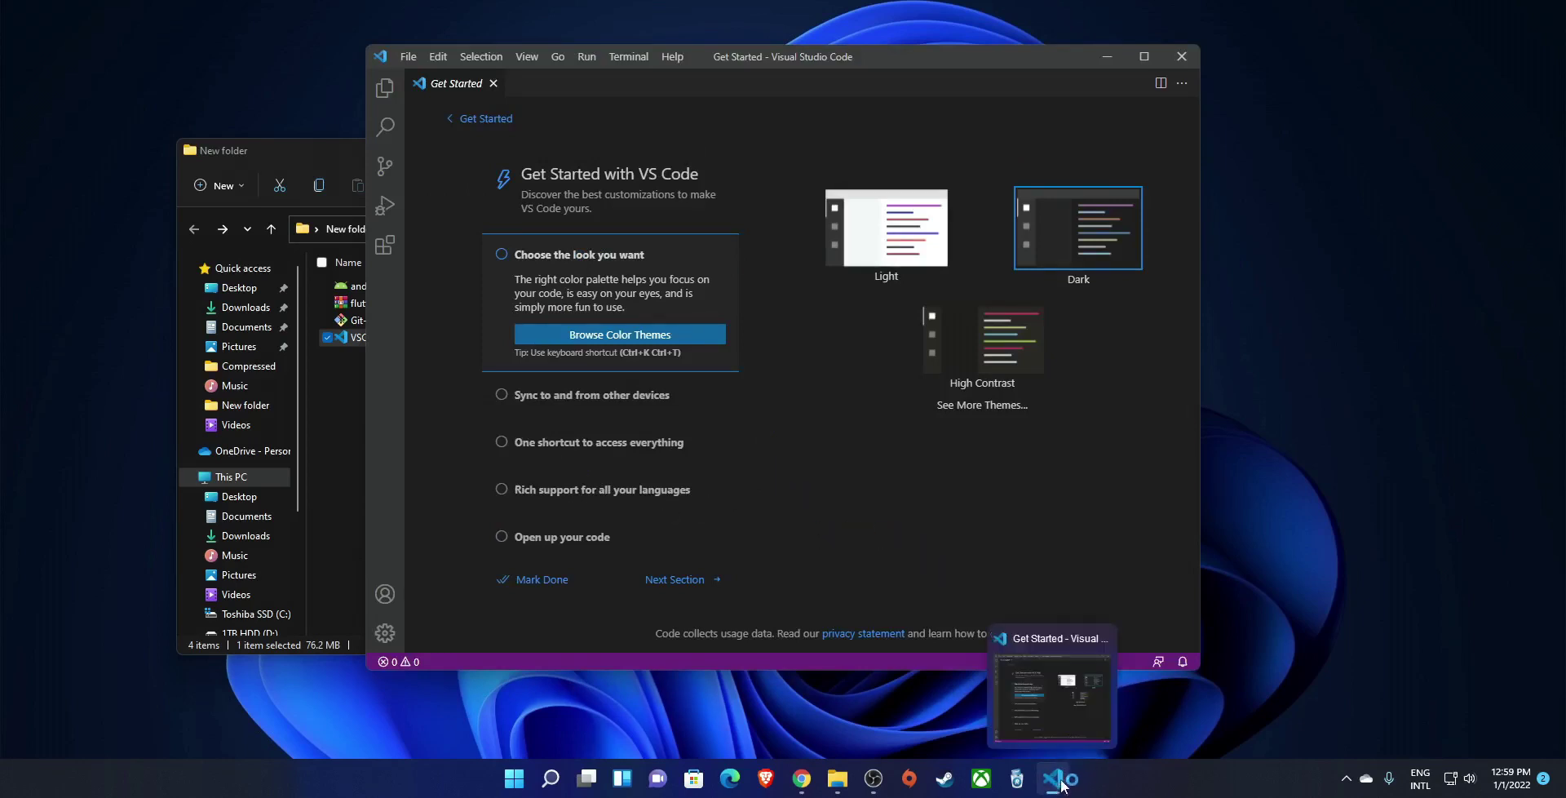
pyautogui.rightClick(1058, 785)
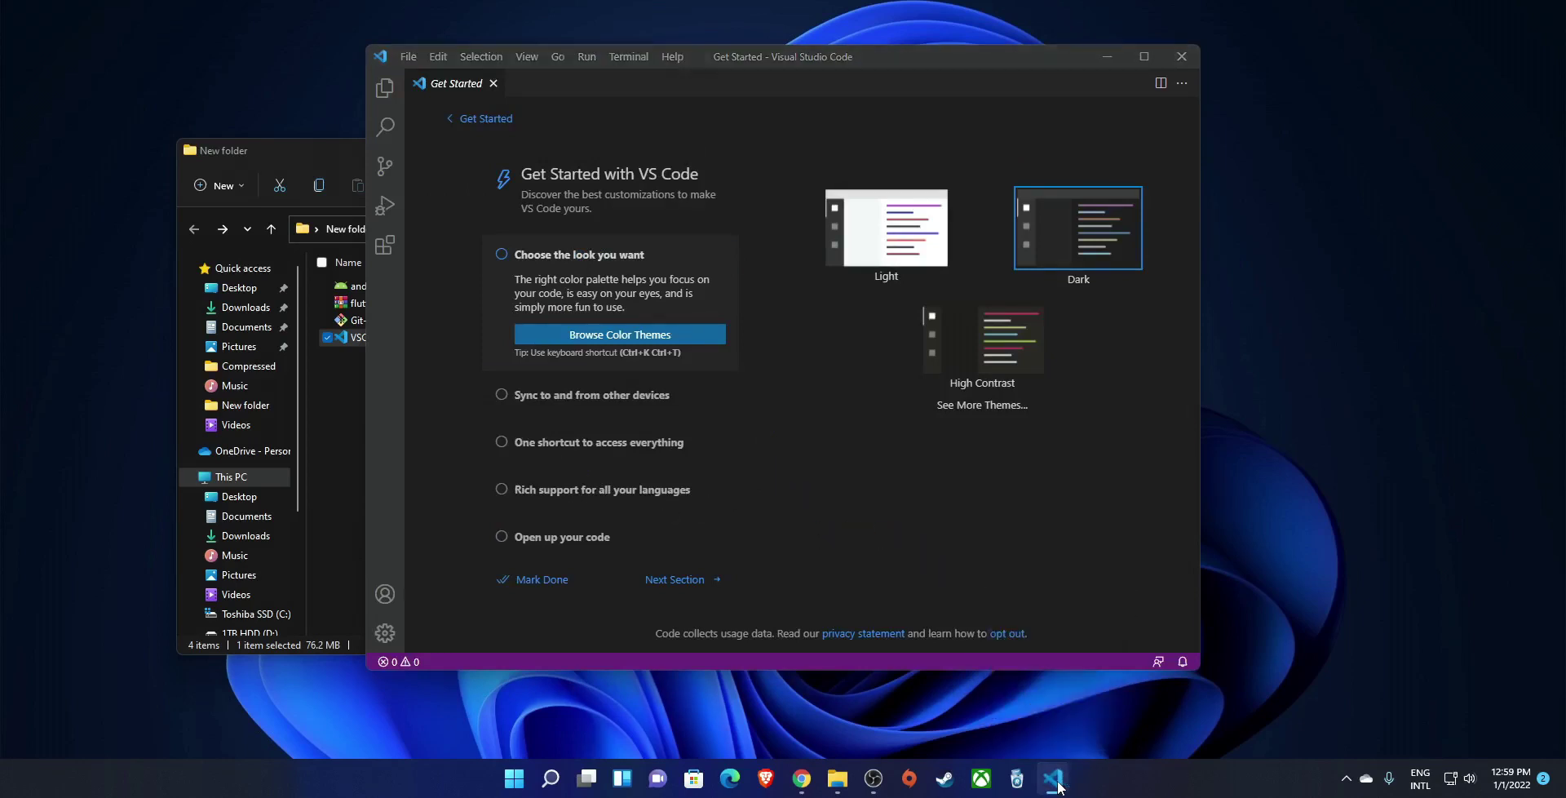
pyautogui.click(1009, 709)
pyautogui.click(1181, 57)
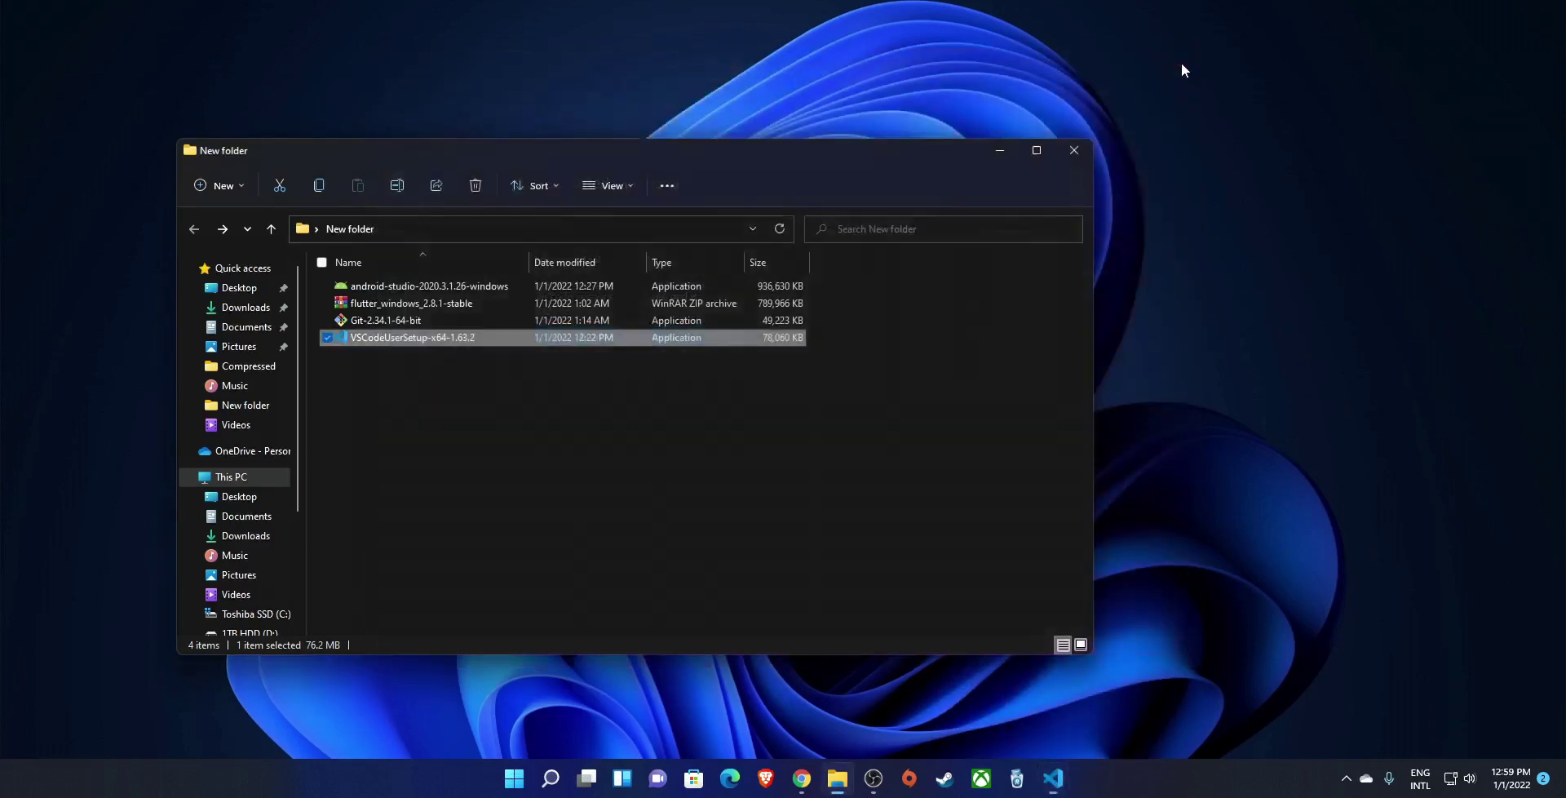
# Start the Git-2.34.1-64-bit installer and accept the default destination C:\Program Files\Git, components, and Start Menu folder.
pyautogui.doubleClick(374, 319)
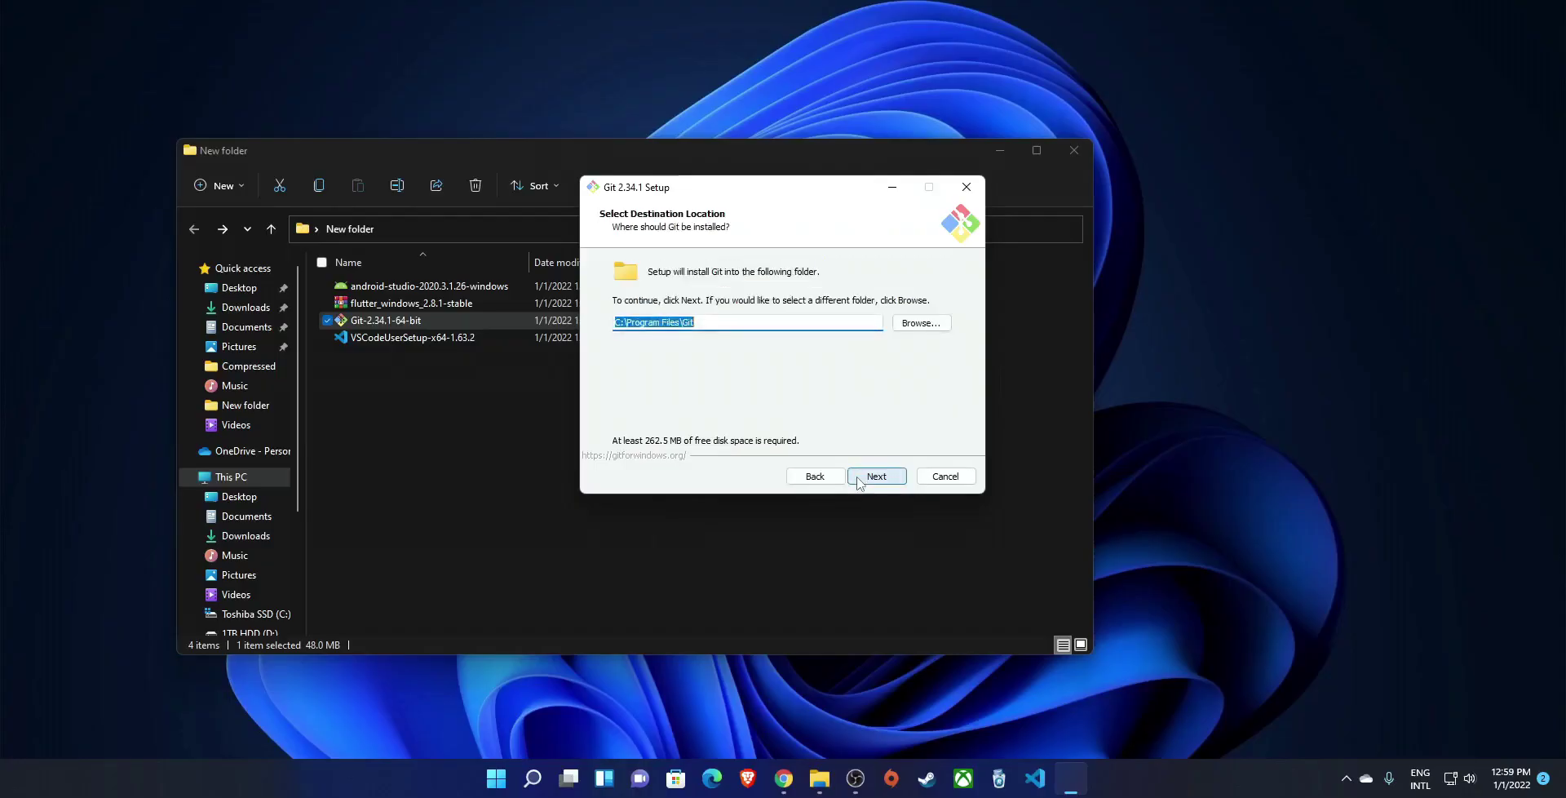
pyautogui.click(871, 478)
pyautogui.click(872, 479)
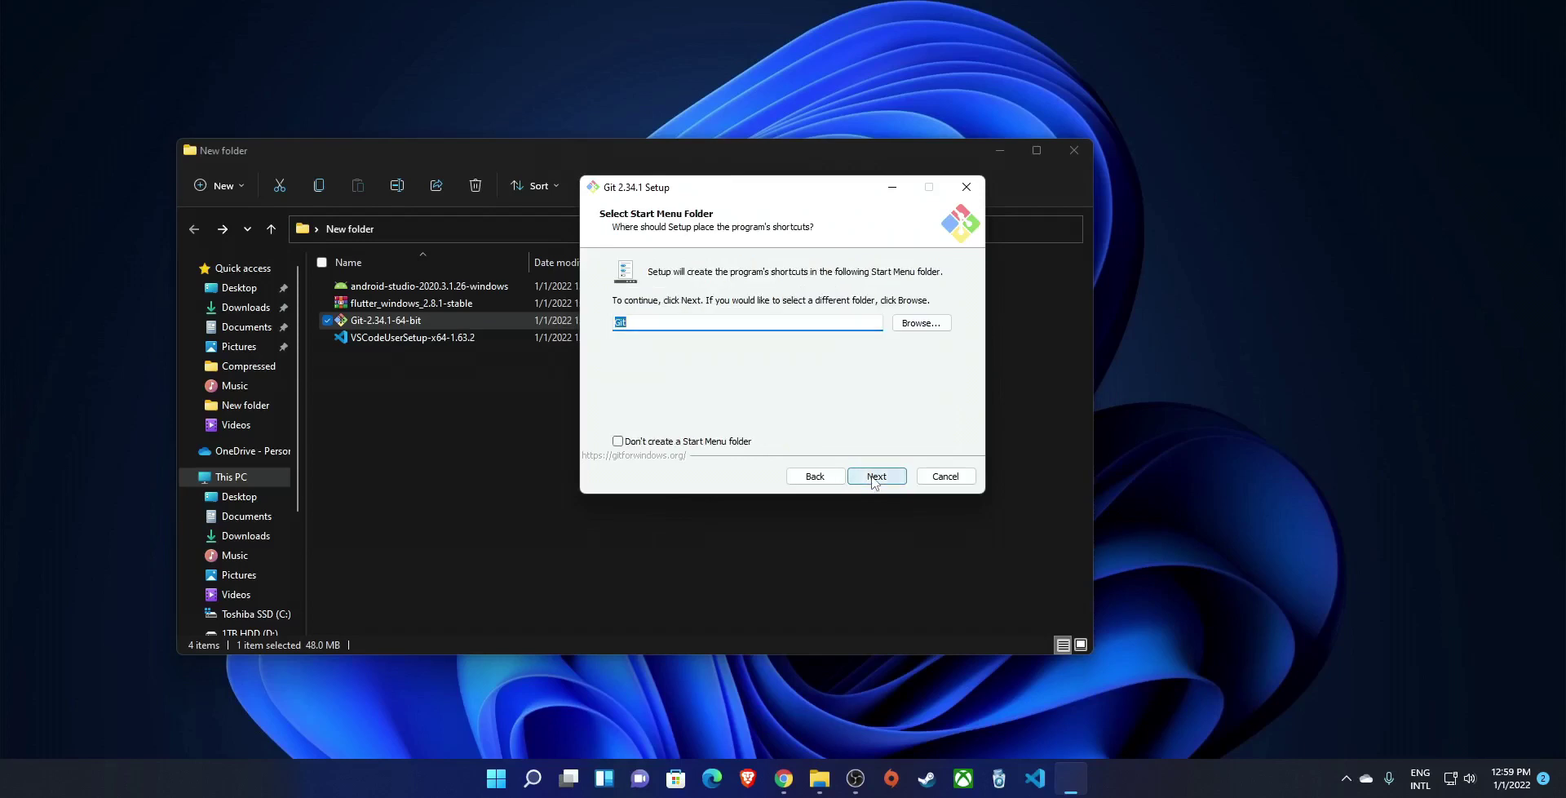
pyautogui.click(871, 479)
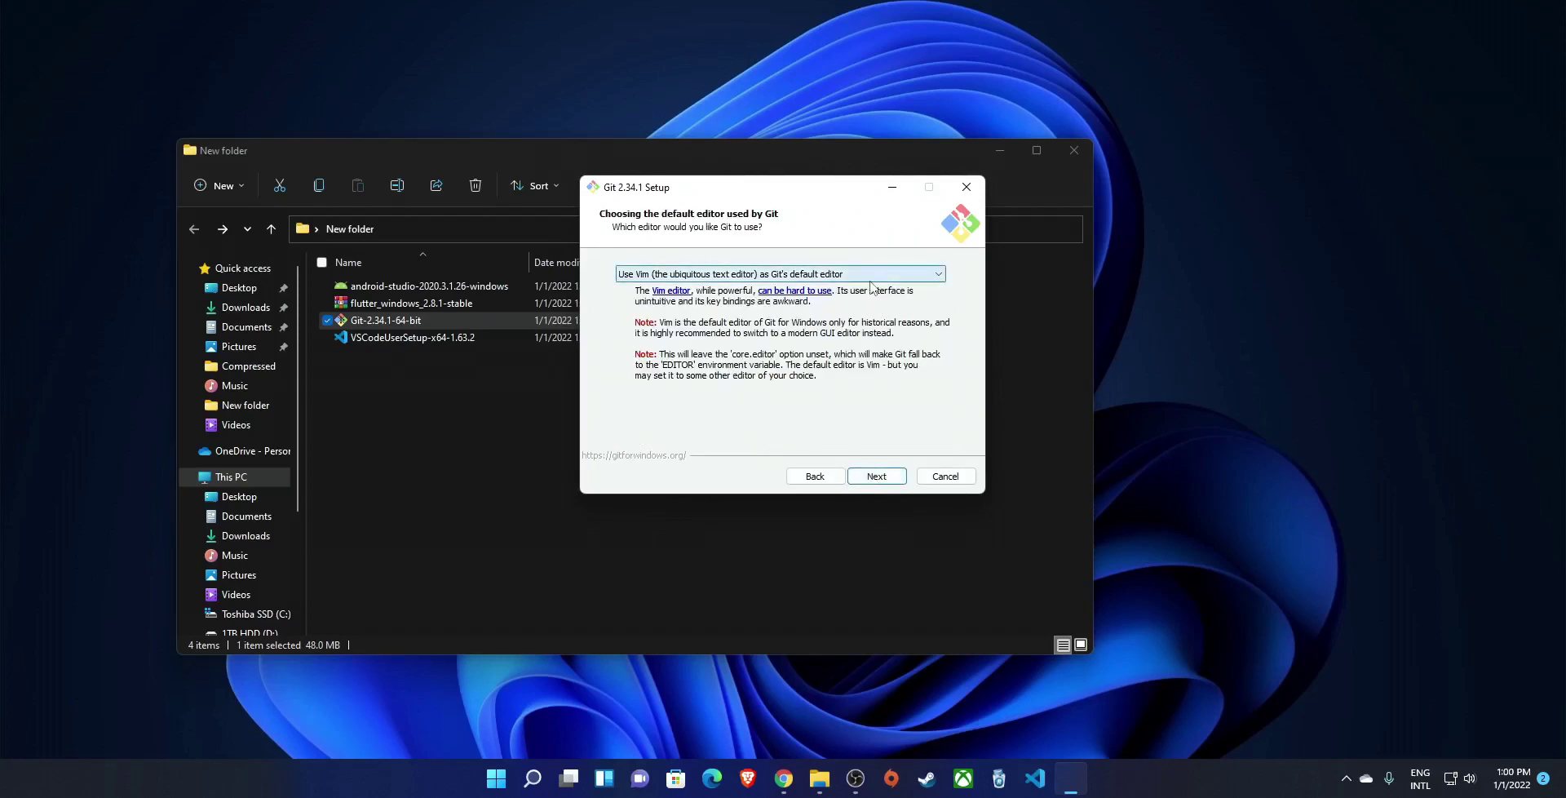
# Choose Visual Studio Code as Git's default editor and continue the setup.
pyautogui.click(709, 277)
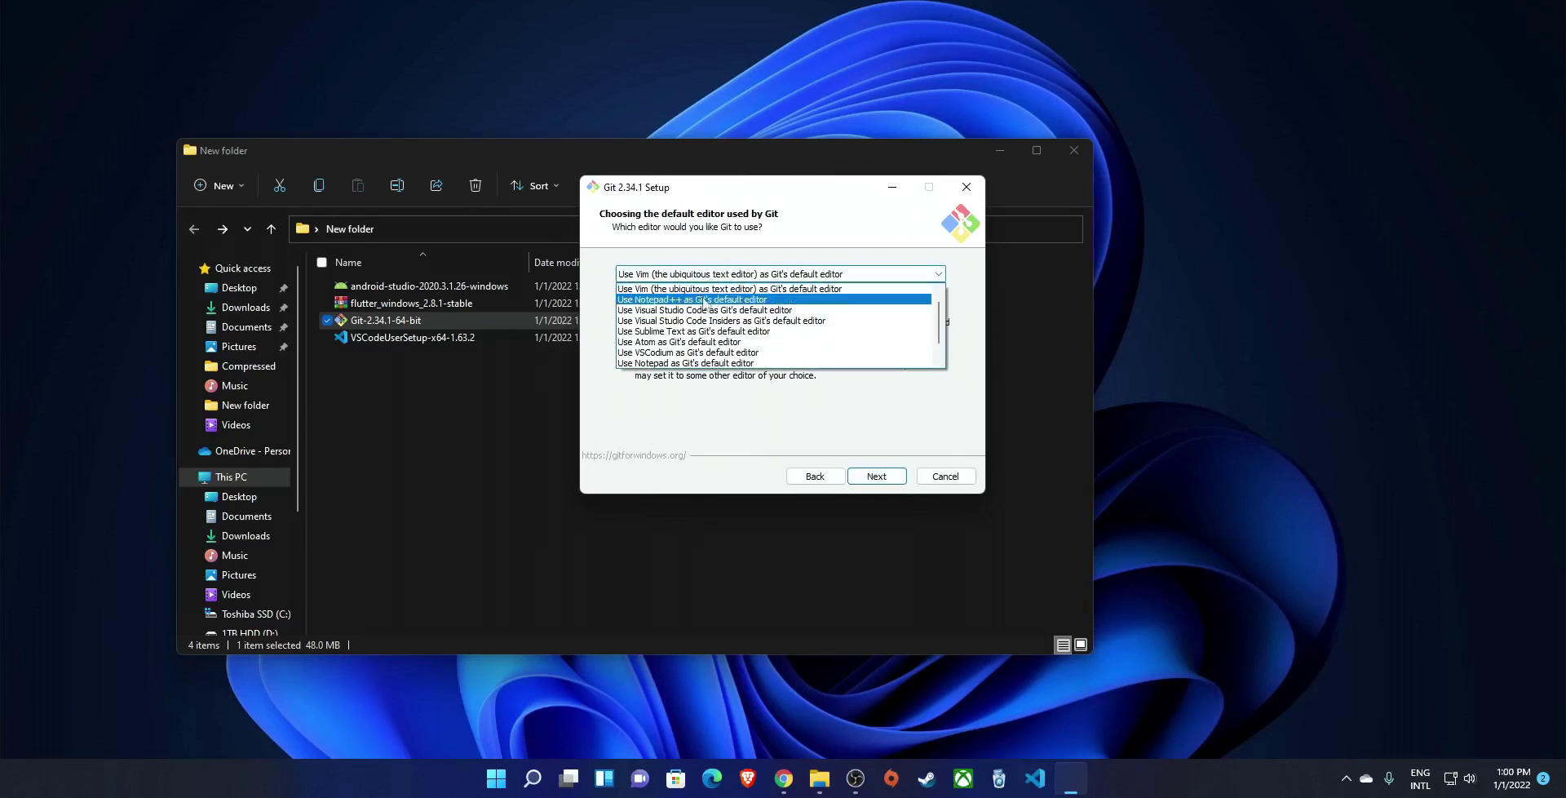
pyautogui.click(662, 316)
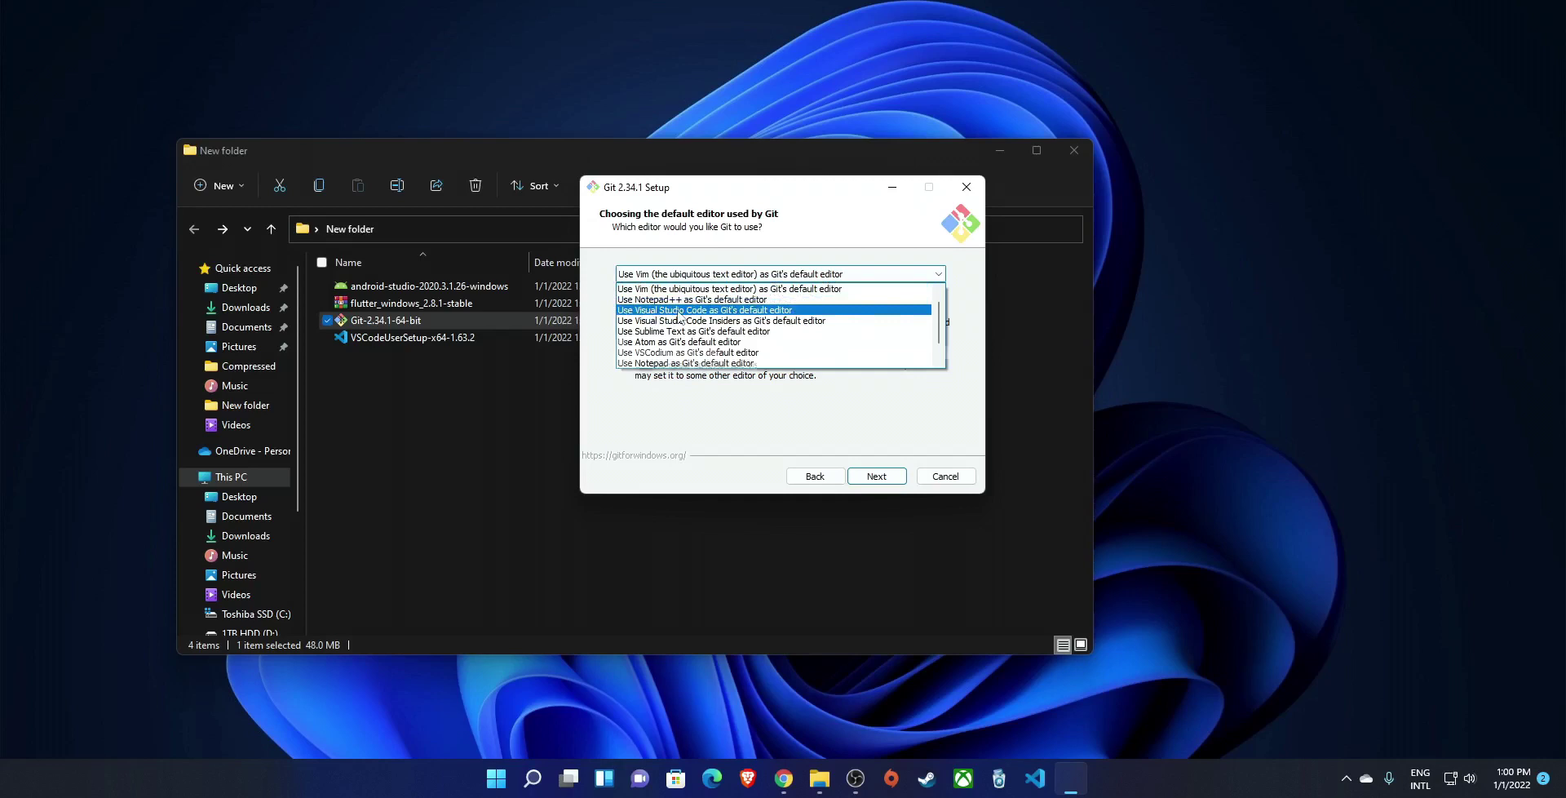
pyautogui.click(878, 478)
# Accept the default choices on all remaining Git setup pages, including bundled OpenSSH and file system caching, and start the installation.
pyautogui.click(878, 480)
pyautogui.click(878, 480)
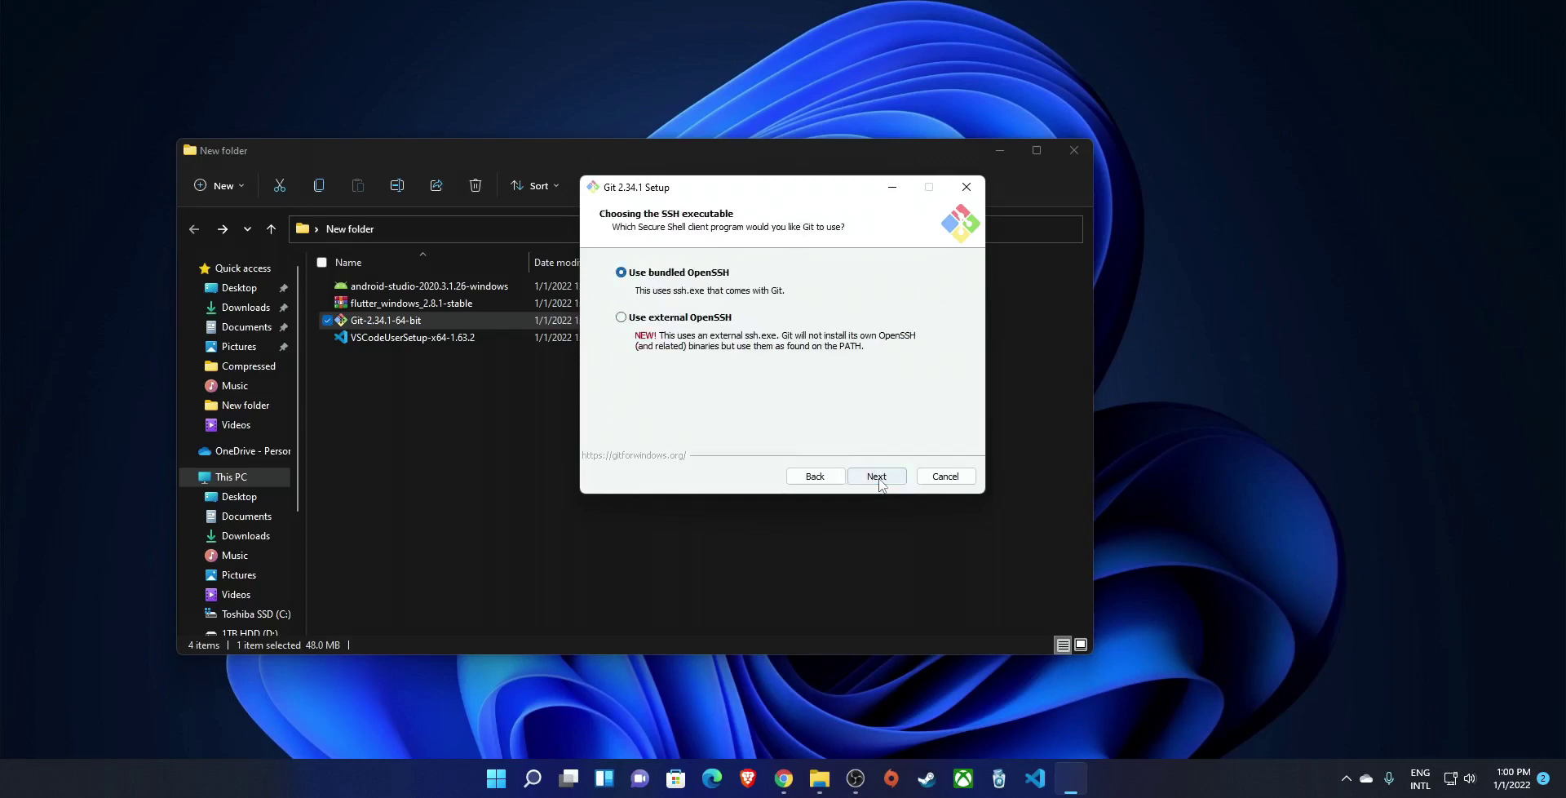
pyautogui.click(878, 479)
pyautogui.click(878, 479)
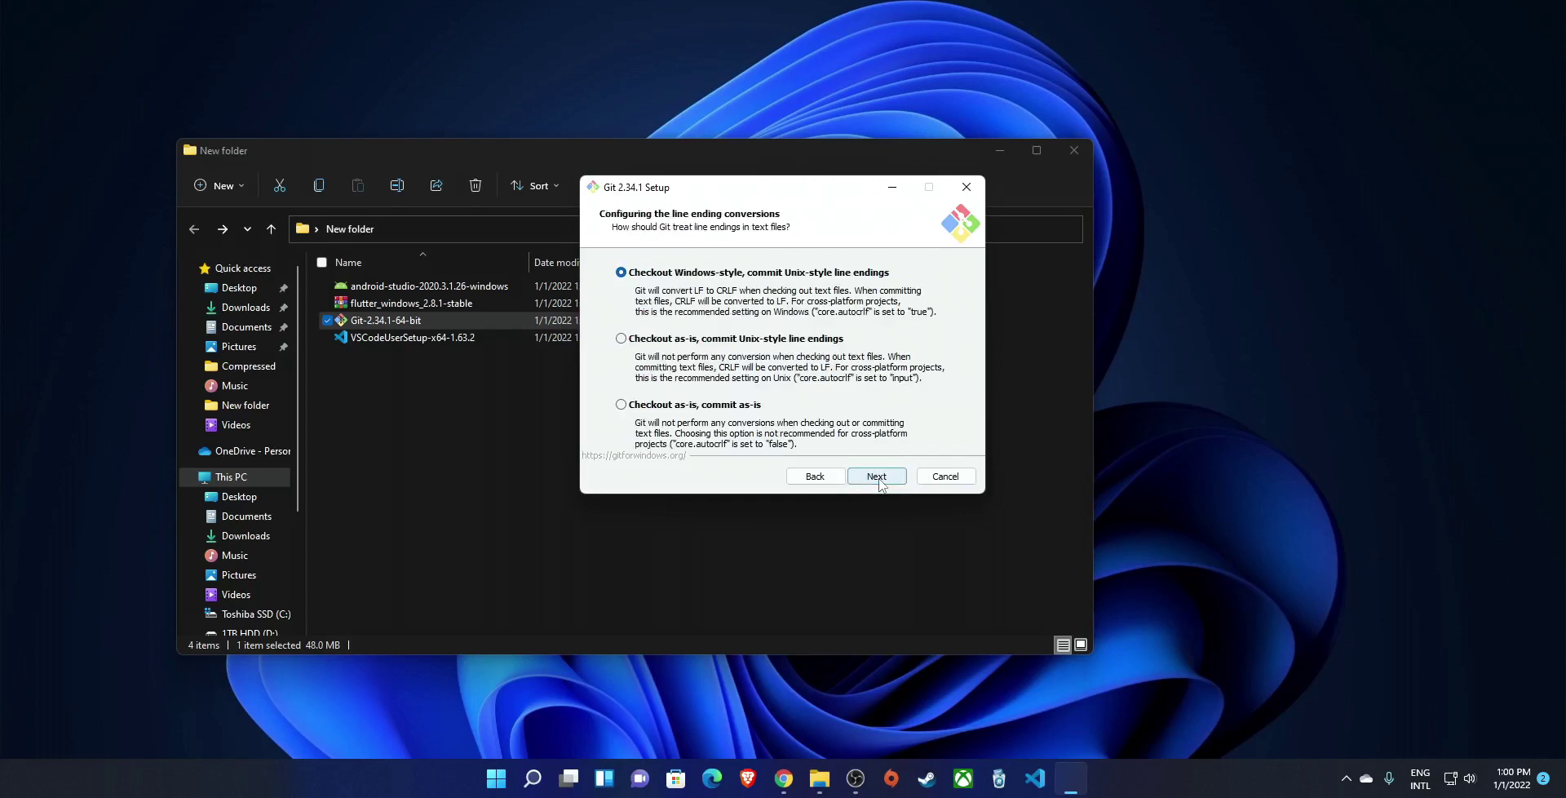
pyautogui.click(878, 480)
pyautogui.click(878, 480)
pyautogui.click(879, 479)
pyautogui.click(878, 480)
pyautogui.click(879, 480)
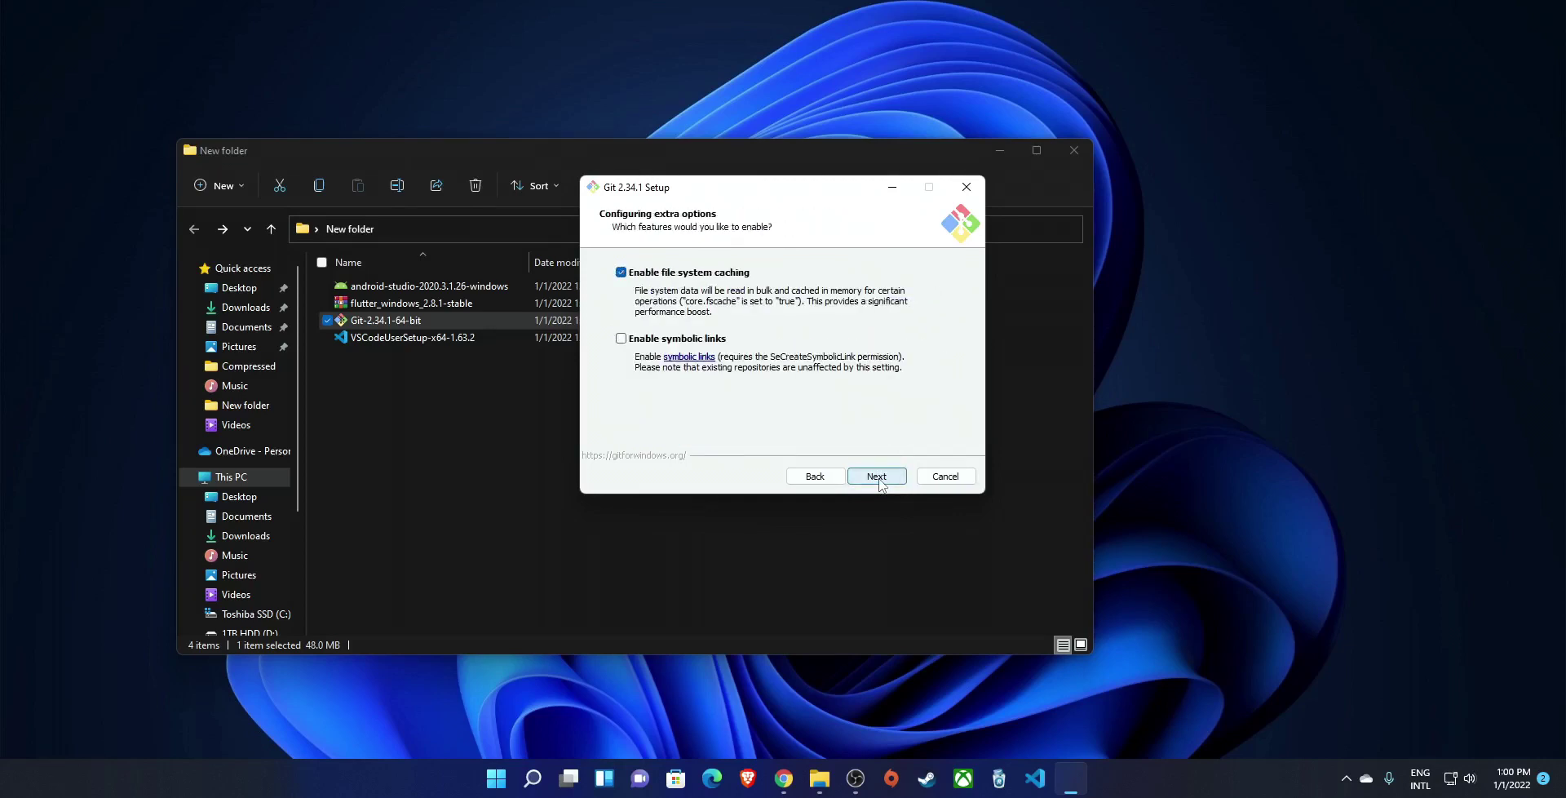
pyautogui.click(879, 480)
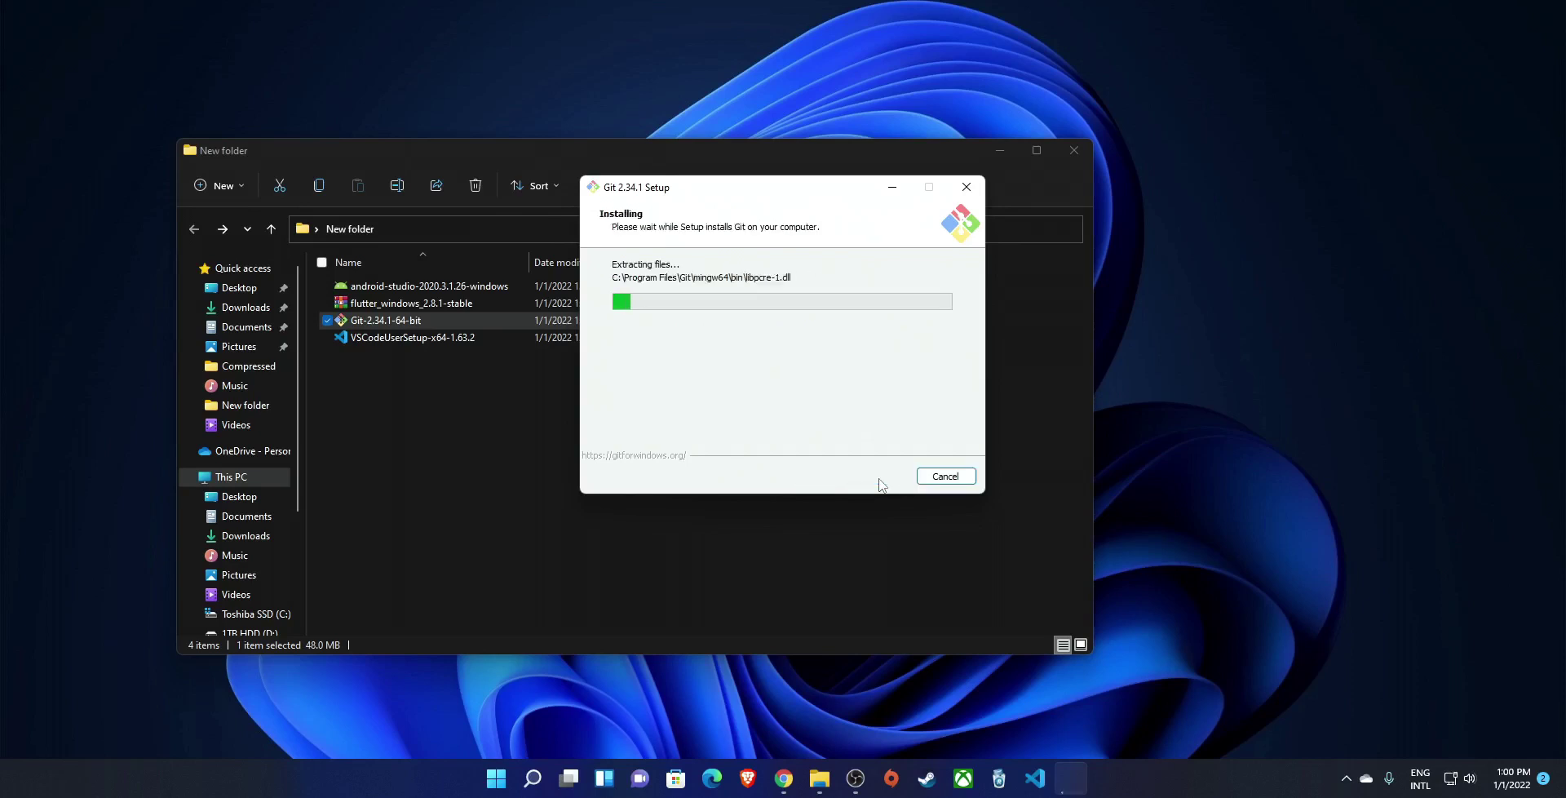
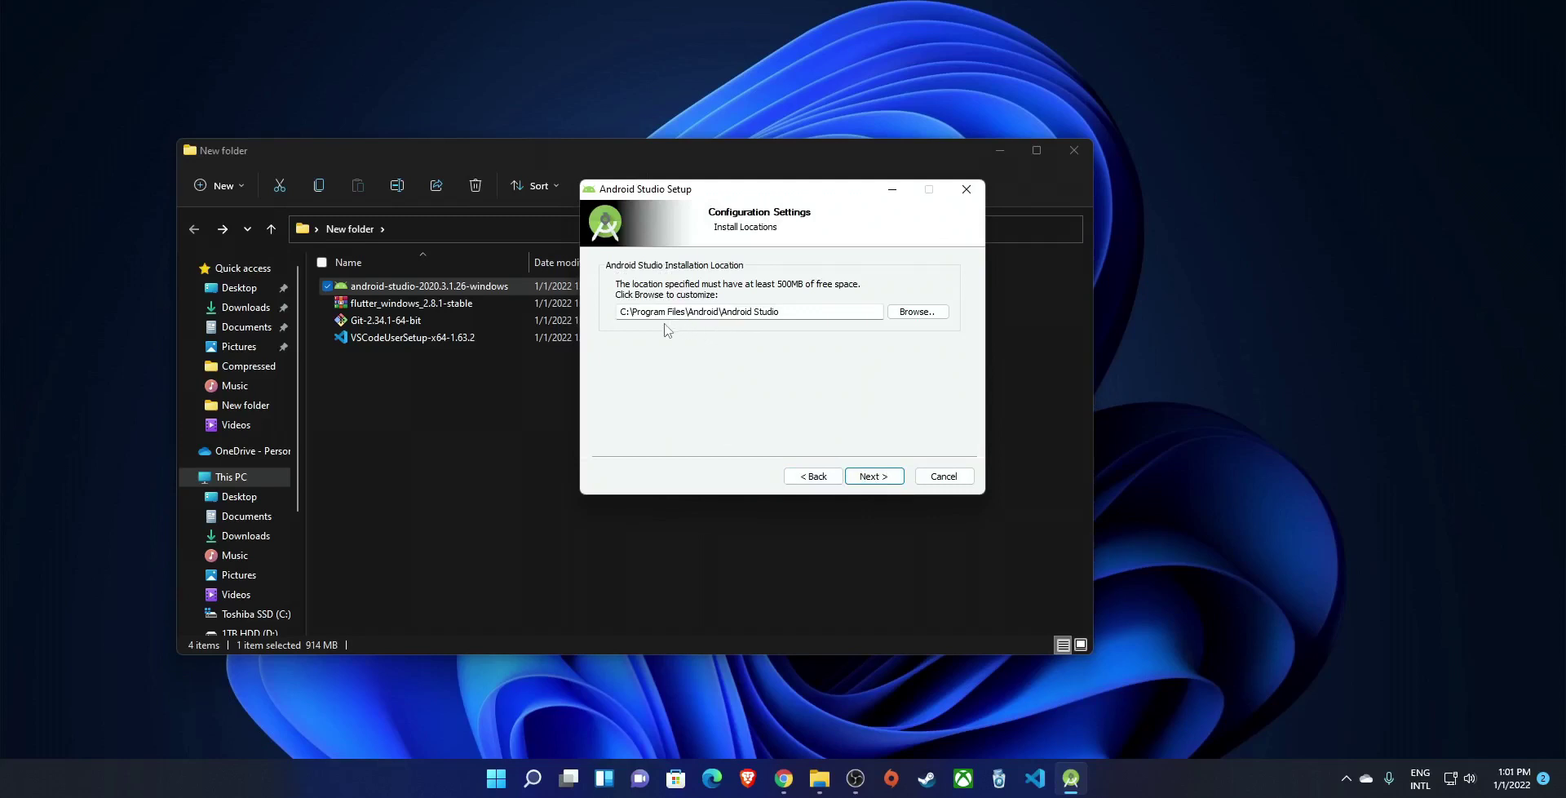
# Install Android Studio in C:\Program Files\Android\Android Studio with the default Start Menu folder, and finish setup with Android Studio starting.
pyautogui.click(872, 477)
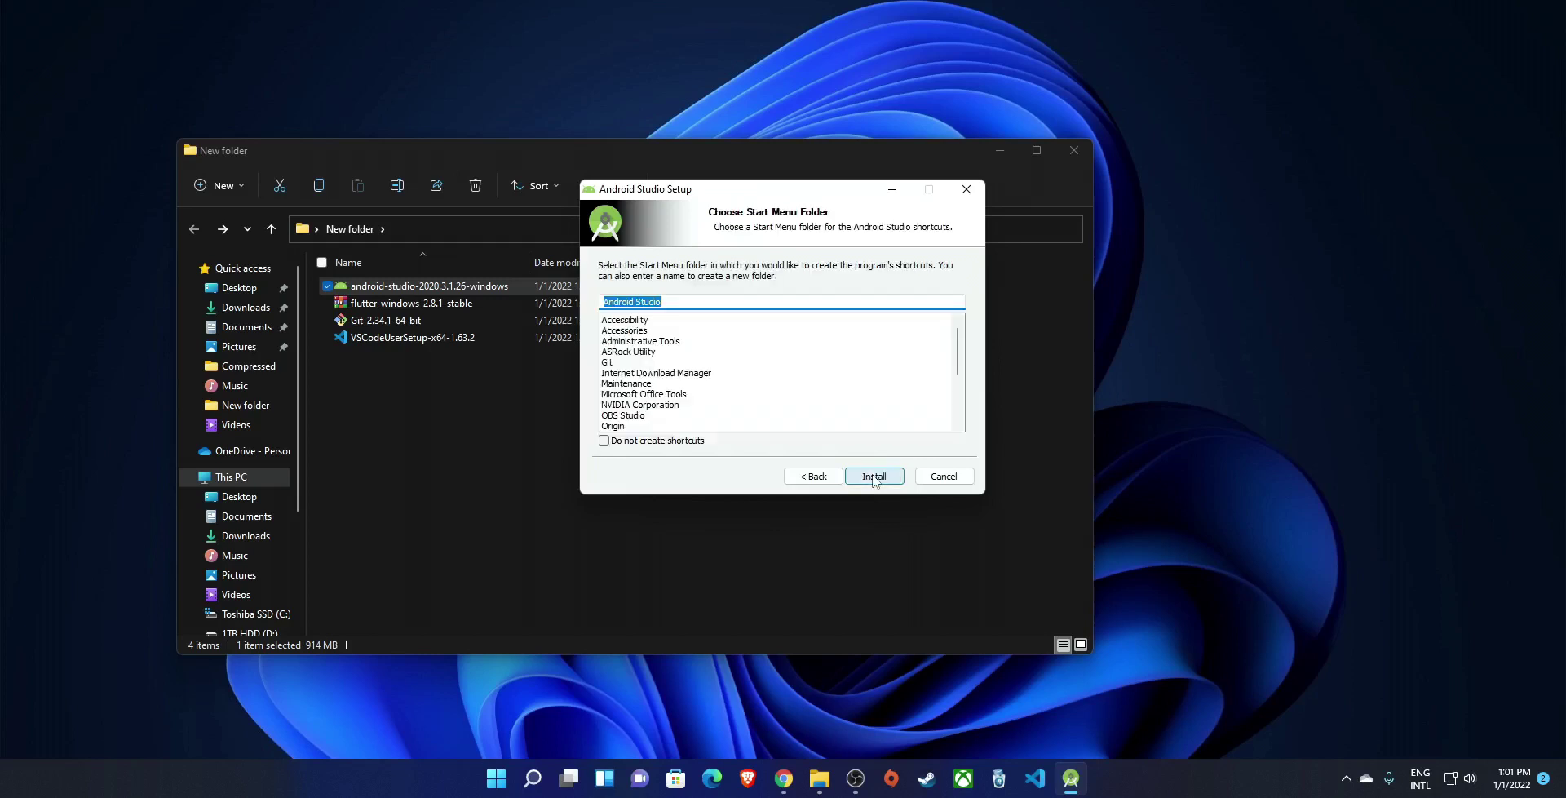
pyautogui.click(872, 477)
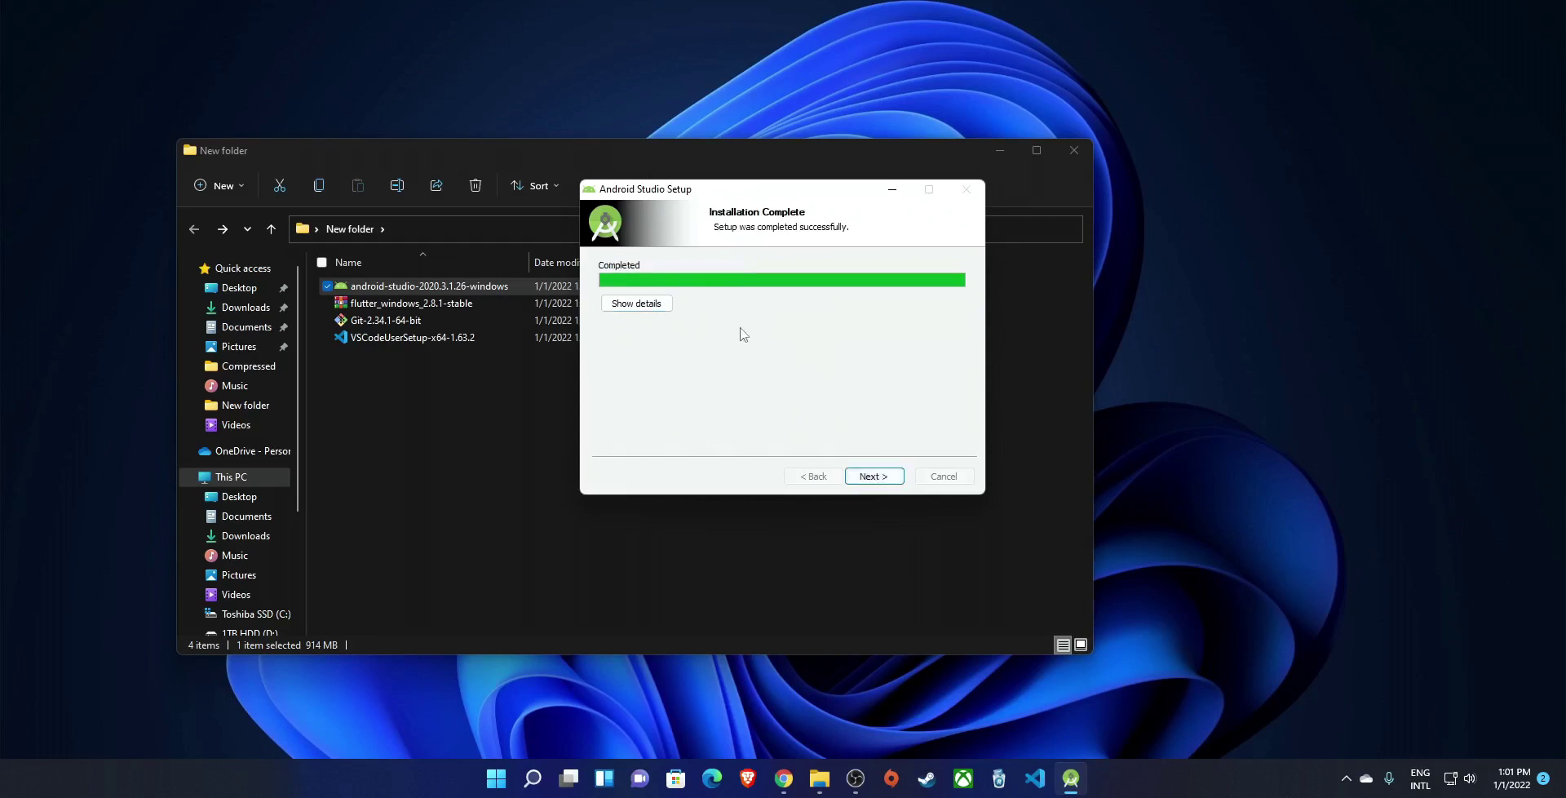
pyautogui.click(865, 477)
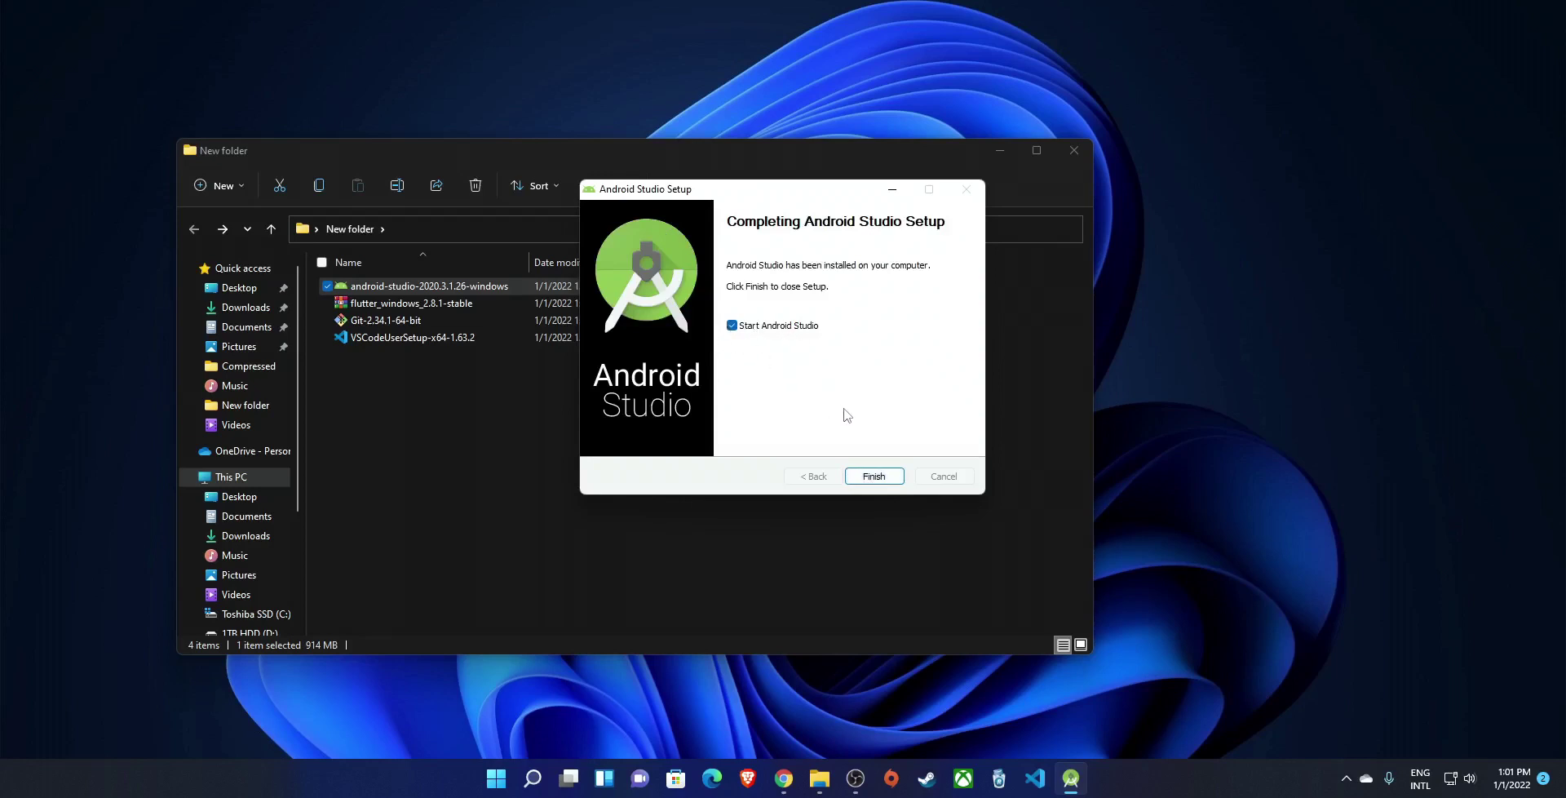
pyautogui.click(870, 477)
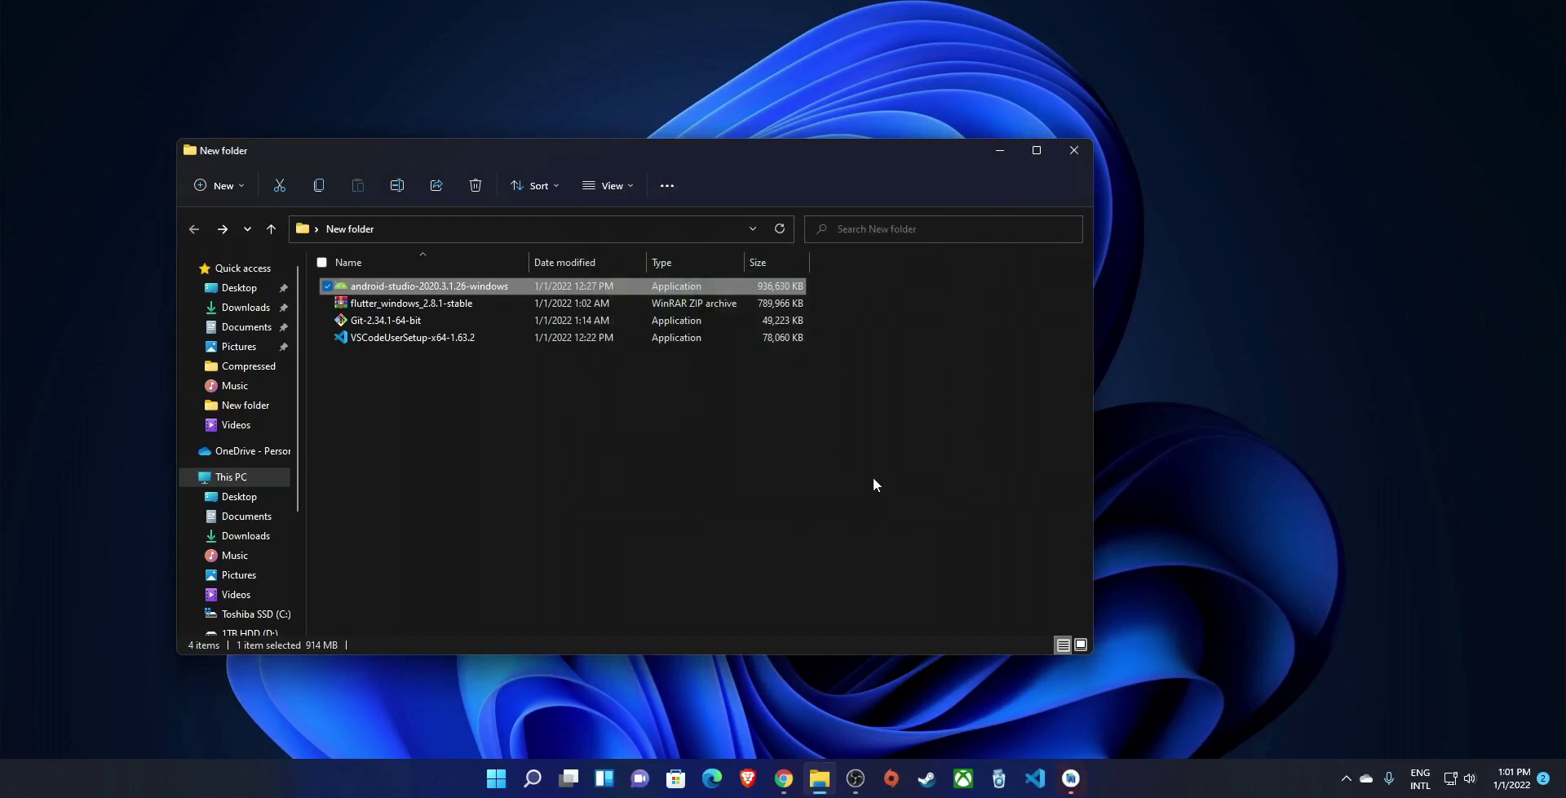
# Minimize the installer folder window, start Android Studio without importing settings, and decline sending usage statistics to Google.
pyautogui.click(995, 158)
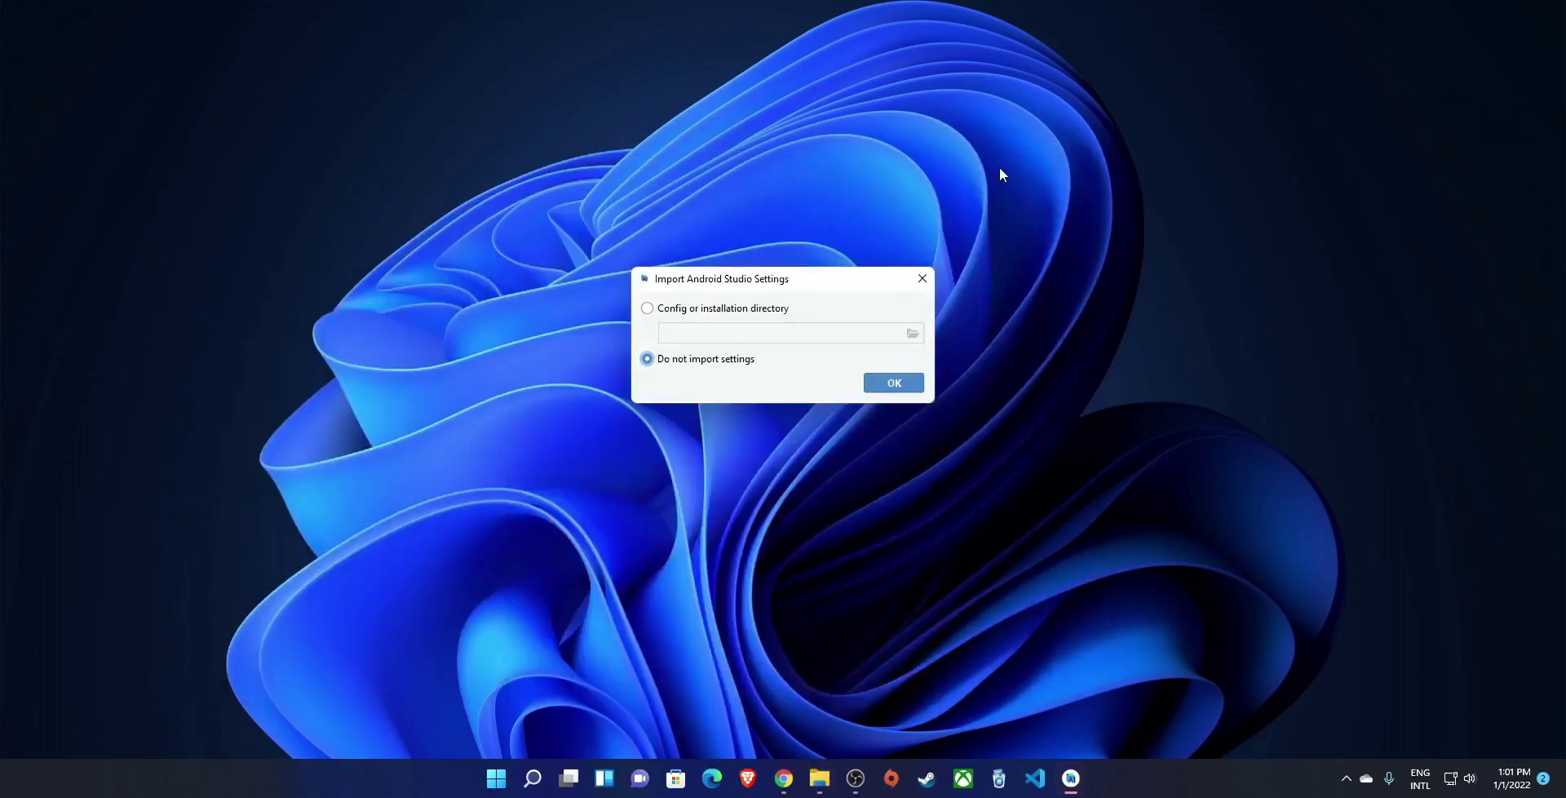
pyautogui.click(892, 383)
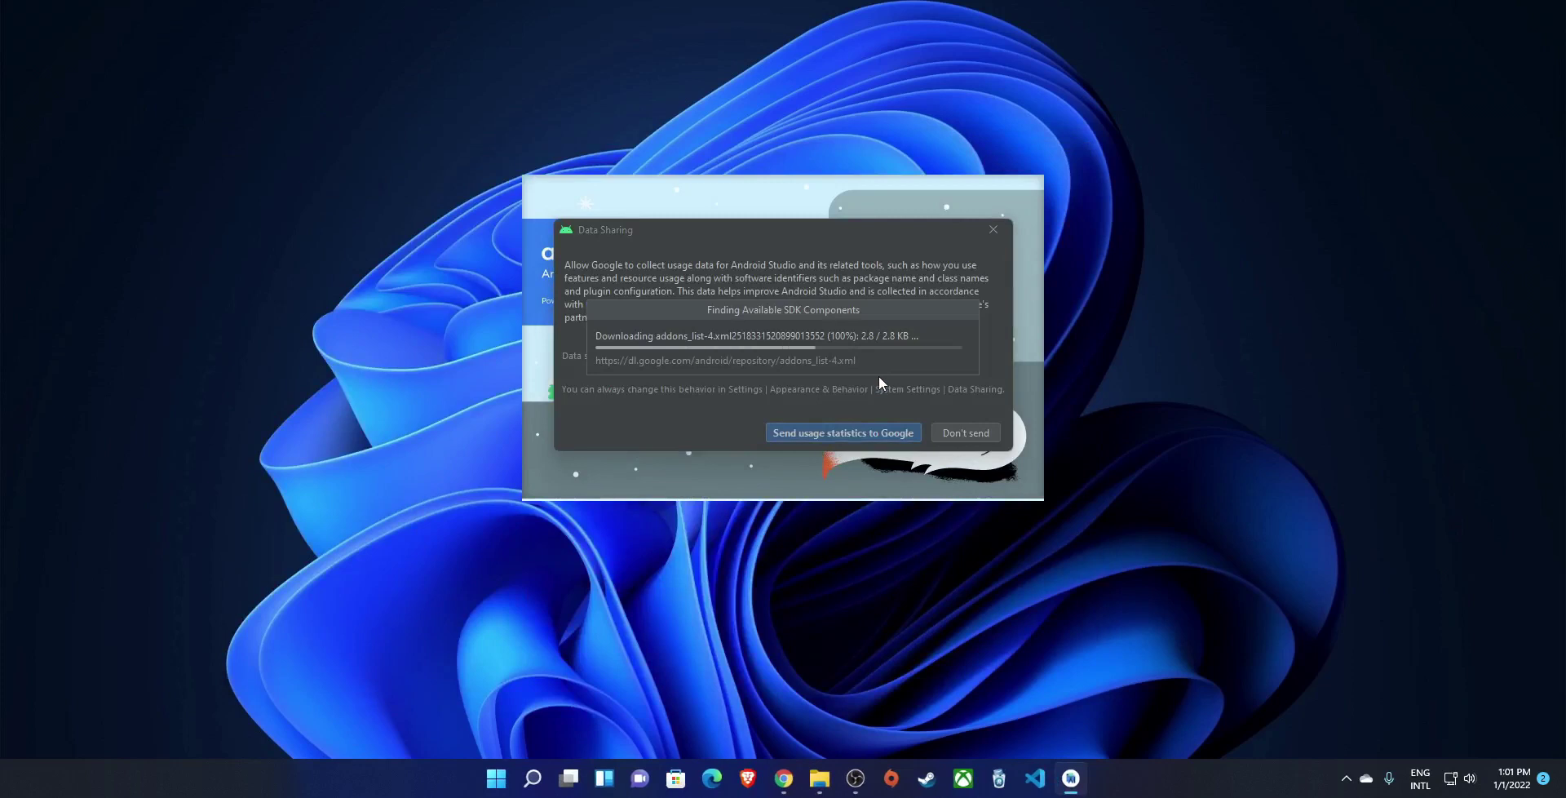
pyautogui.click(946, 433)
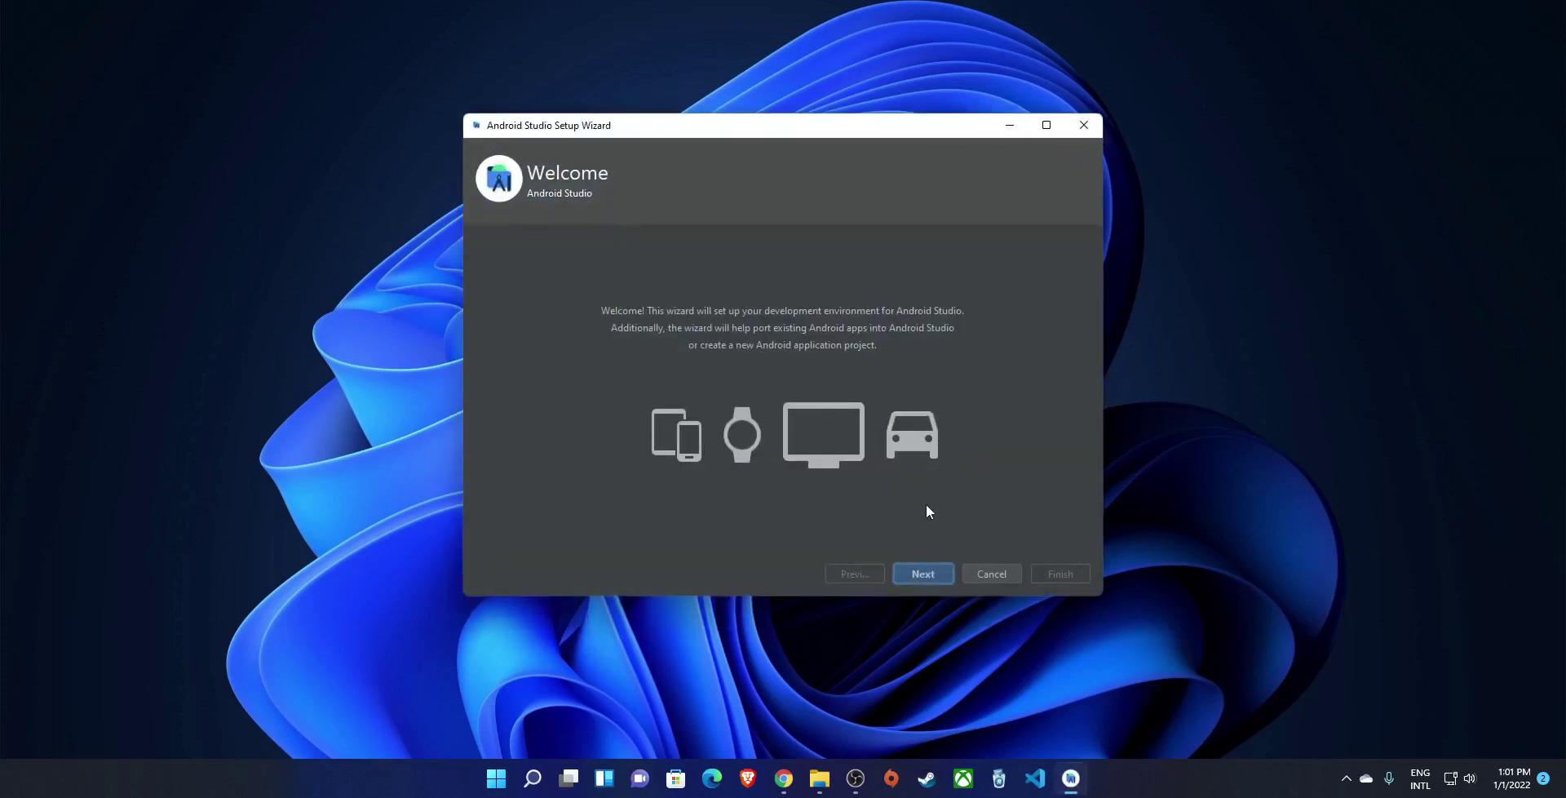
# Choose the Standard install type and the Darcula theme in the Android Studio Setup Wizard, dismissing the Kotlin plugin update notice.
pyautogui.click(922, 571)
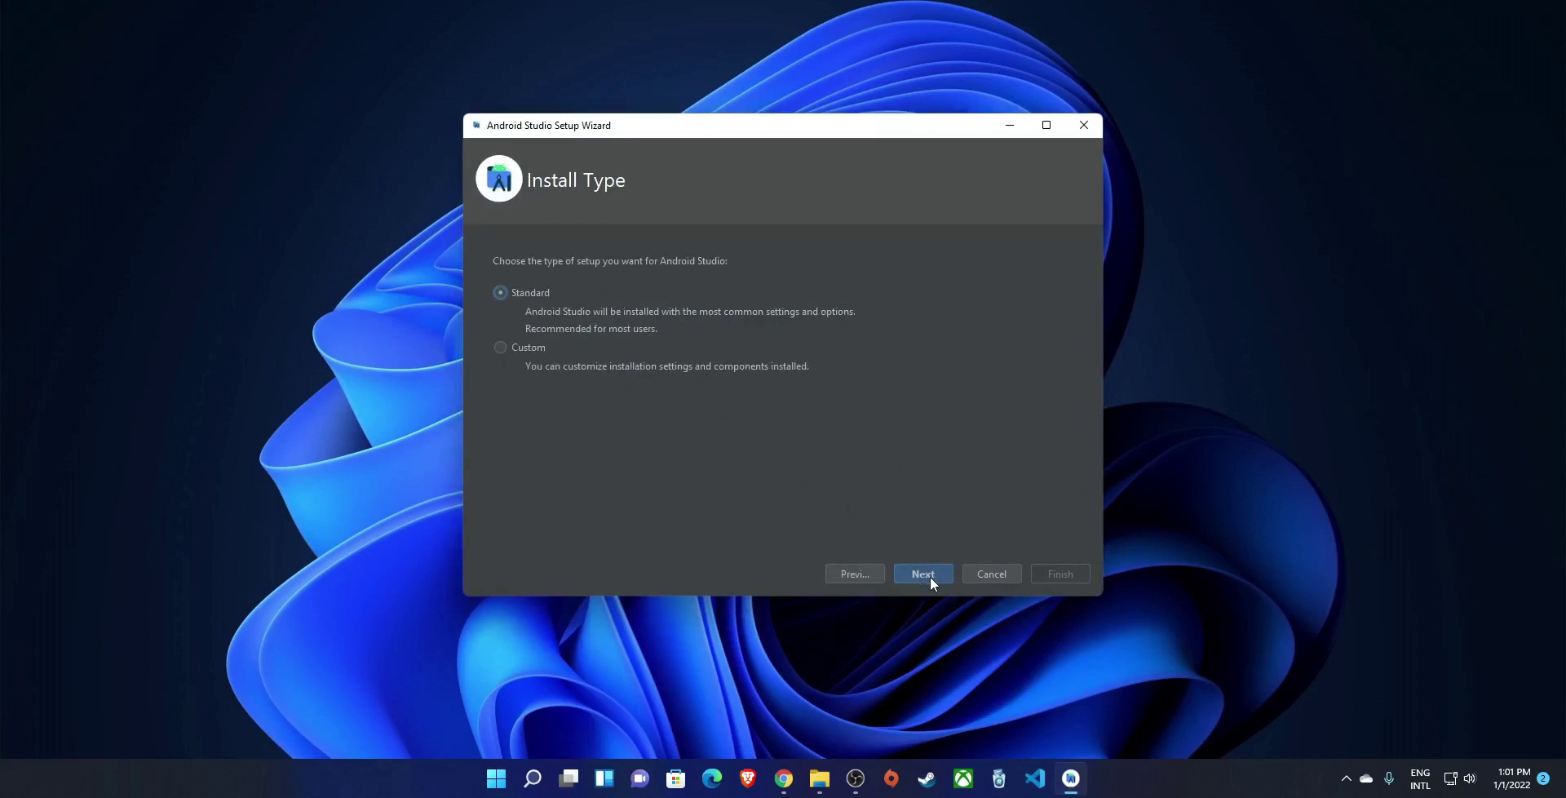
pyautogui.click(930, 574)
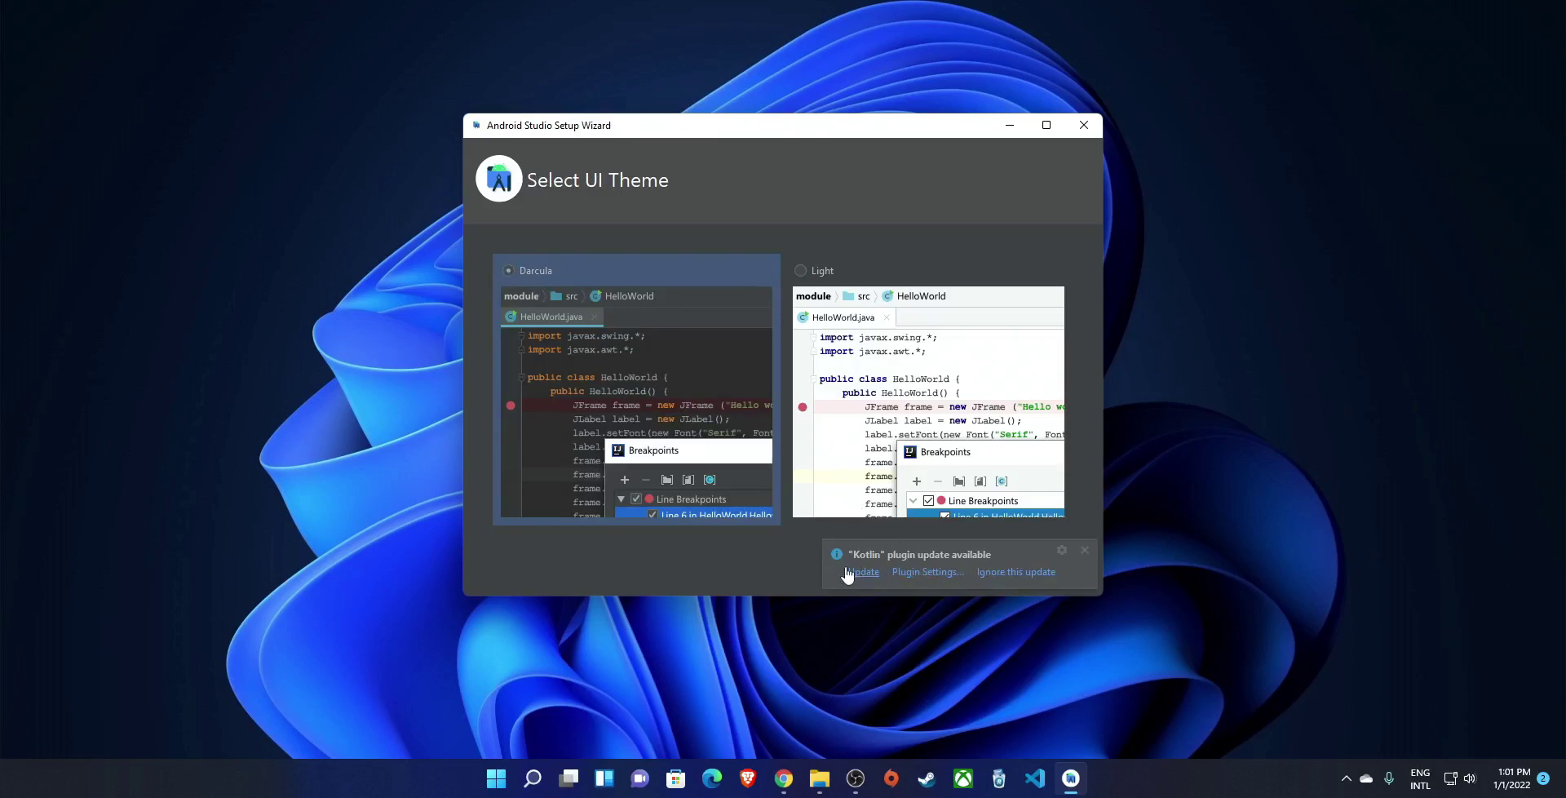
pyautogui.click(1083, 551)
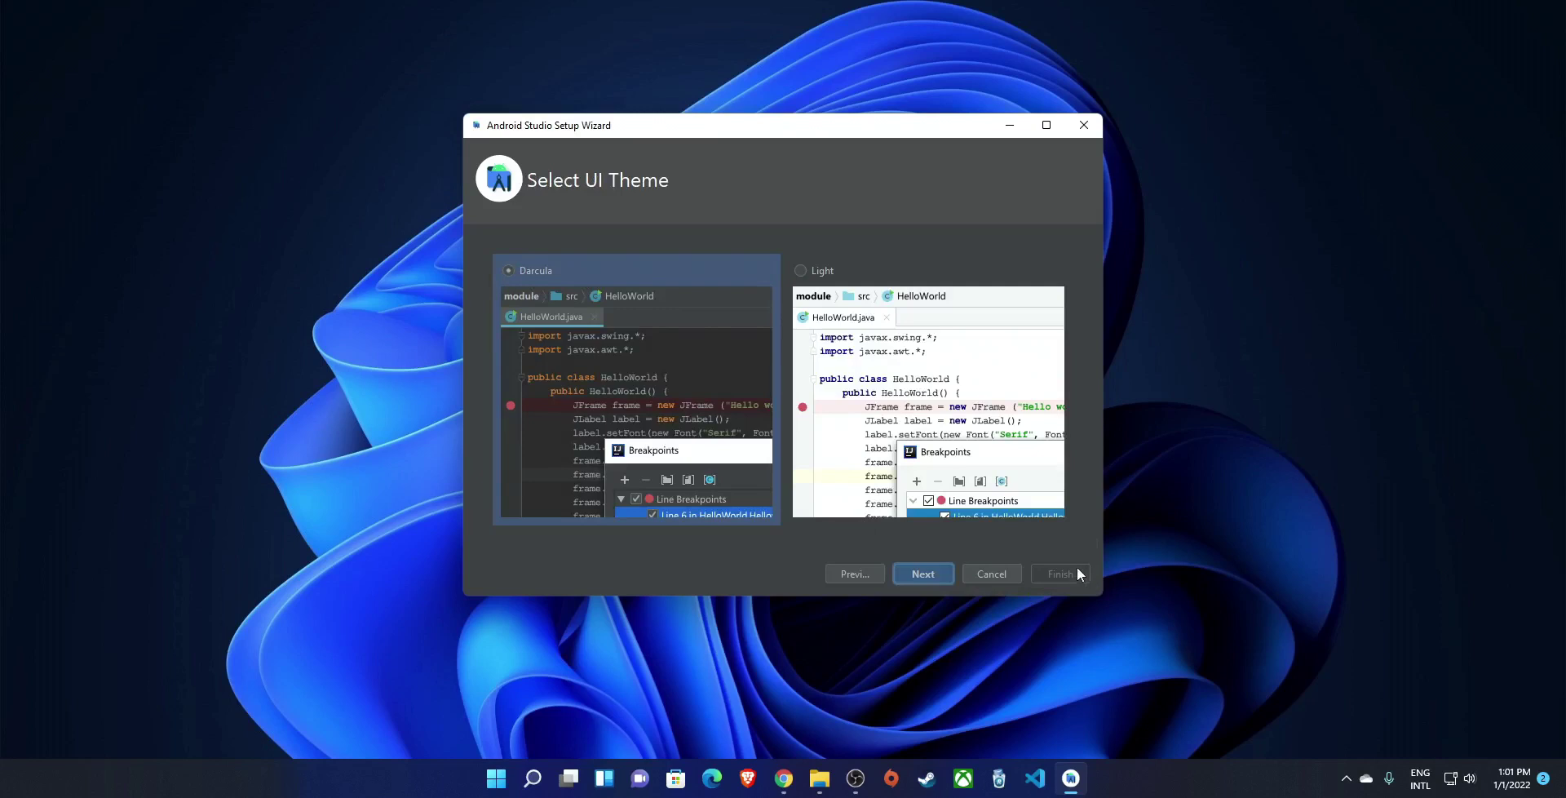
pyautogui.click(931, 571)
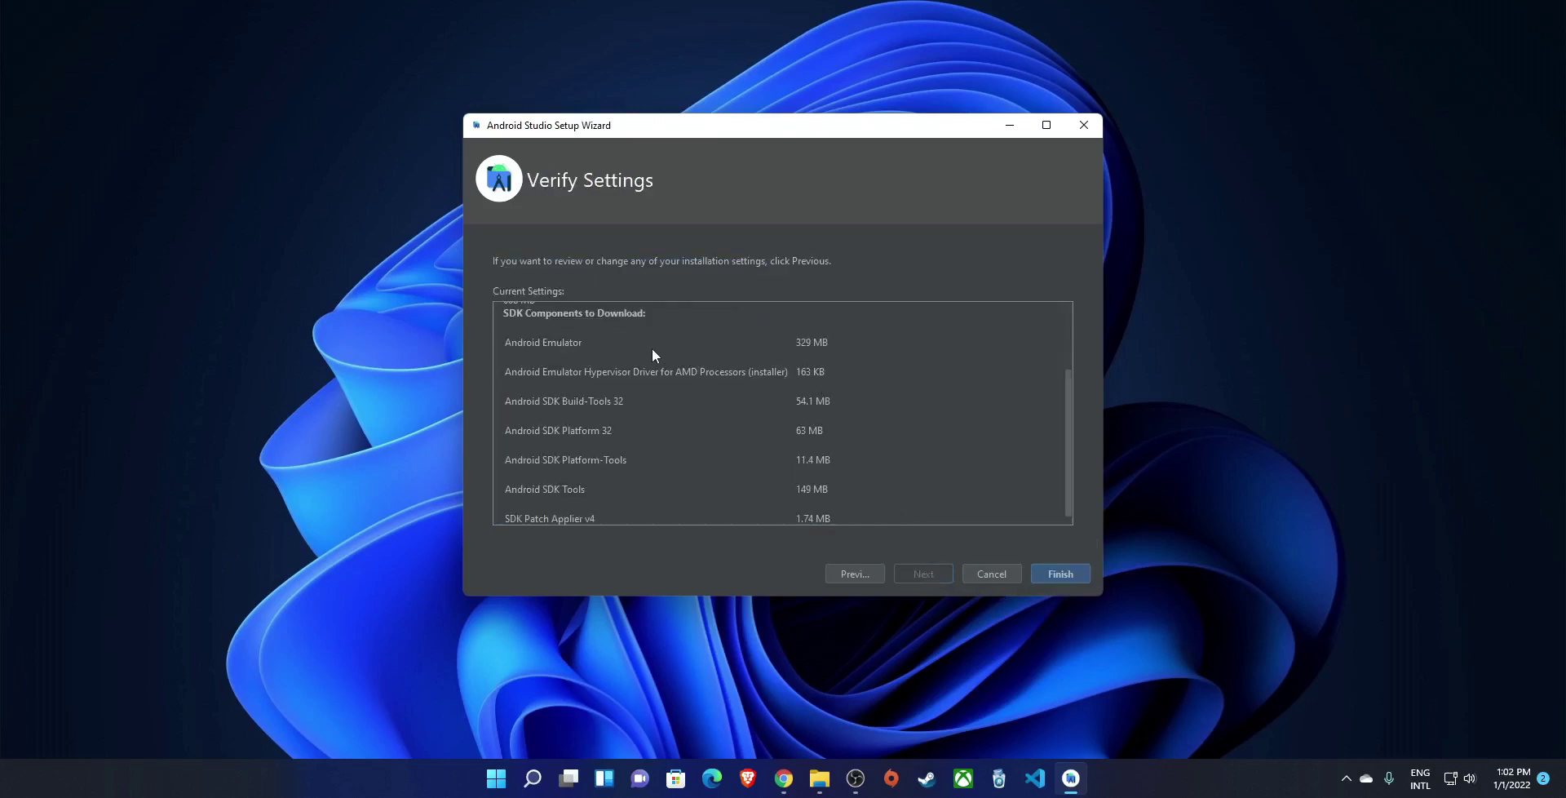
# Review the listed SDK components, start their download with the details shown, and finish the Android Studio Setup Wizard.
pyautogui.scroll(-1, 702, 369)
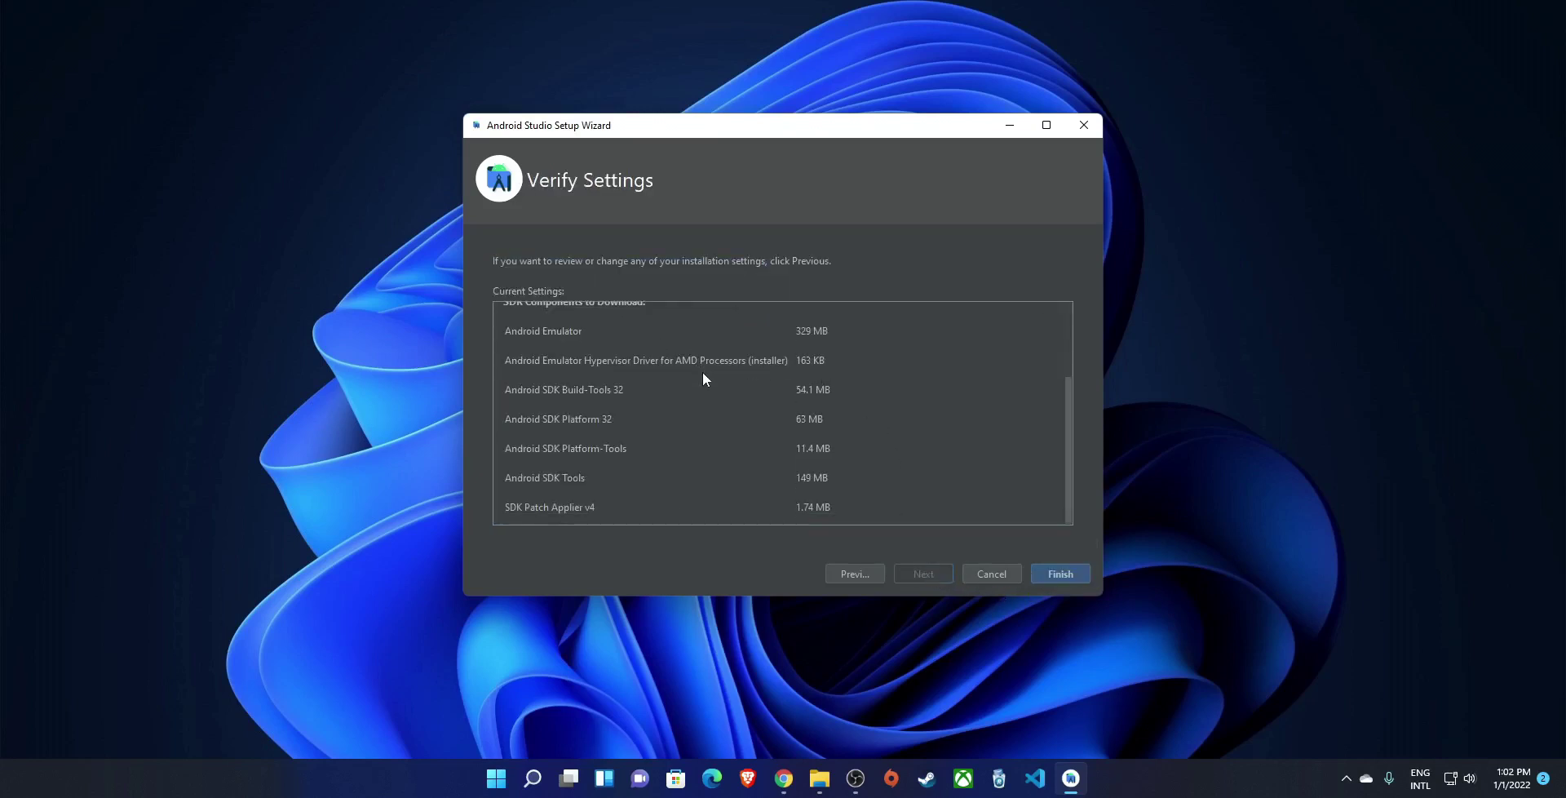
pyautogui.scroll(3, 710, 486)
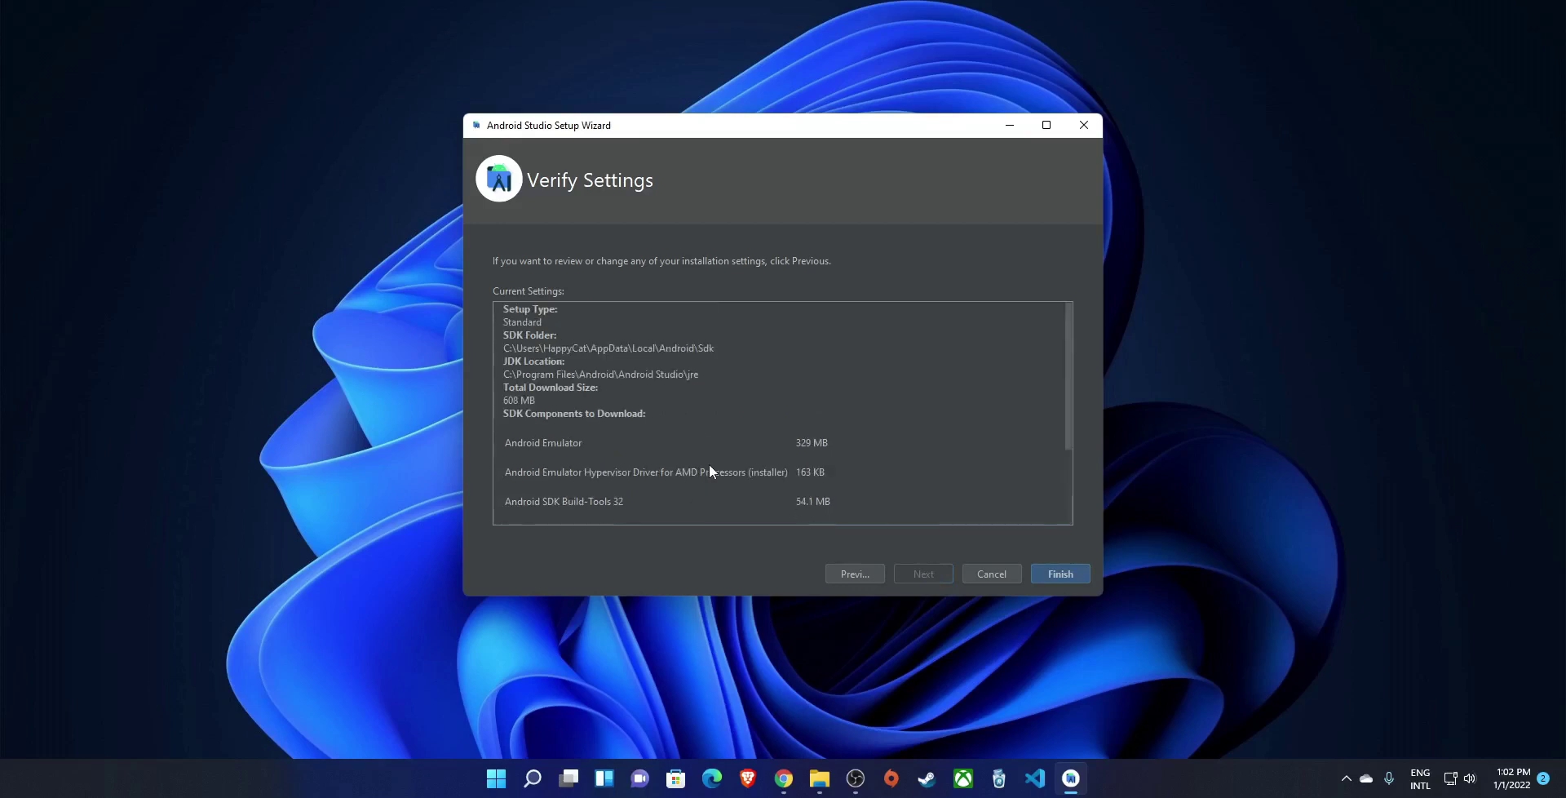
pyautogui.click(1055, 574)
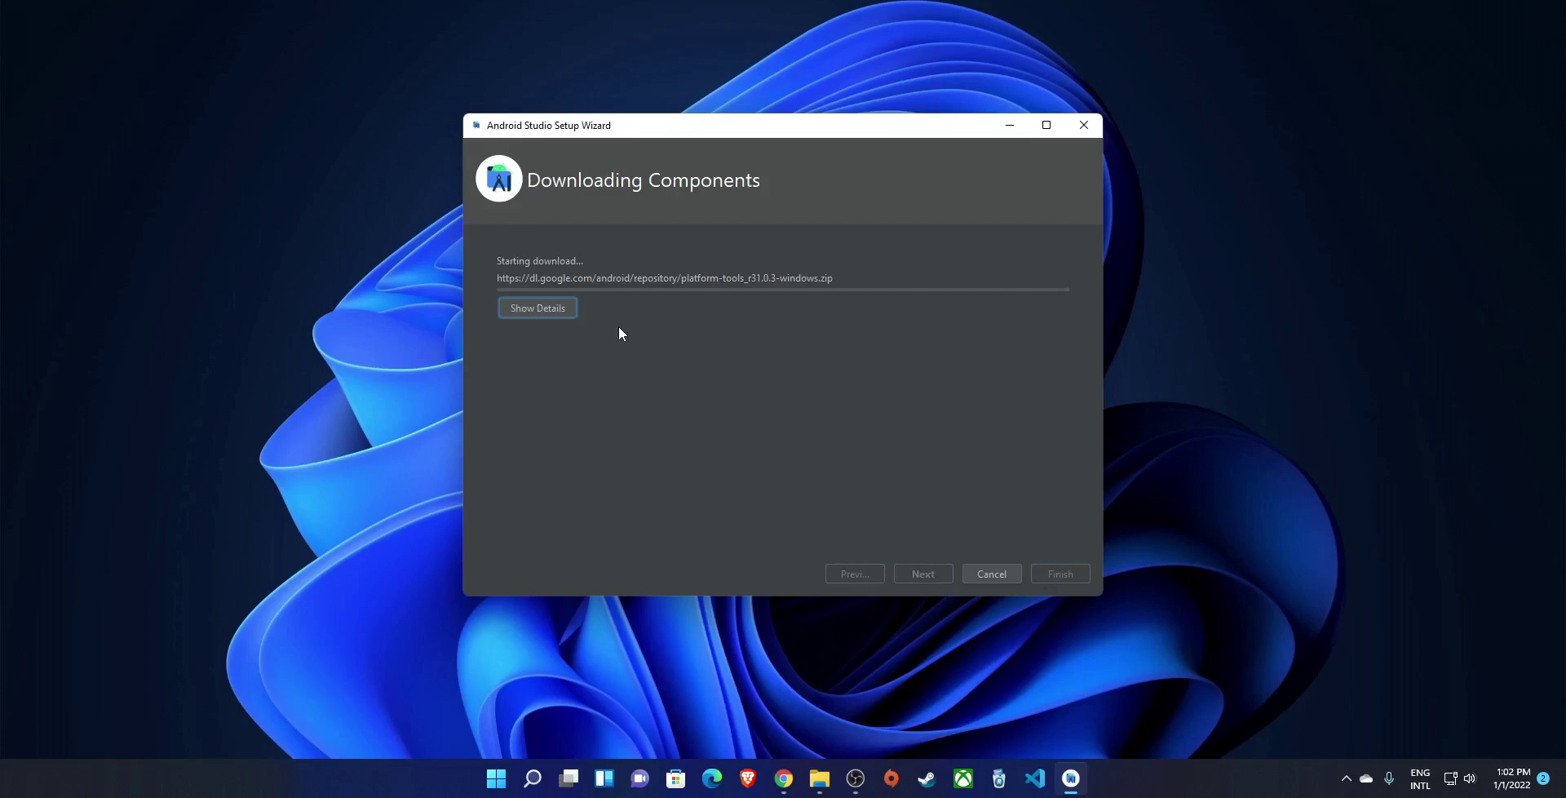
pyautogui.click(549, 315)
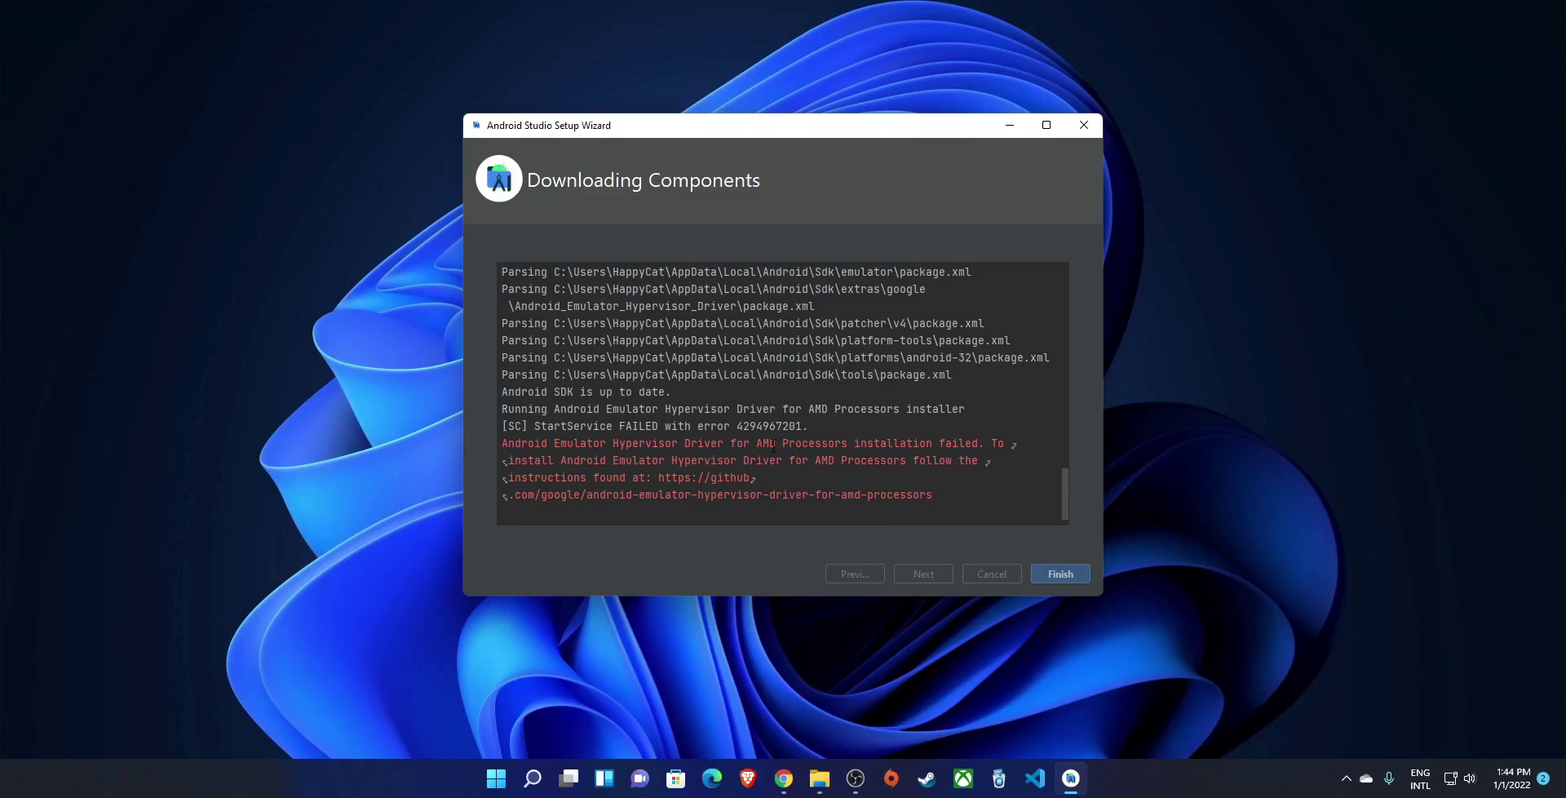
pyautogui.click(1043, 568)
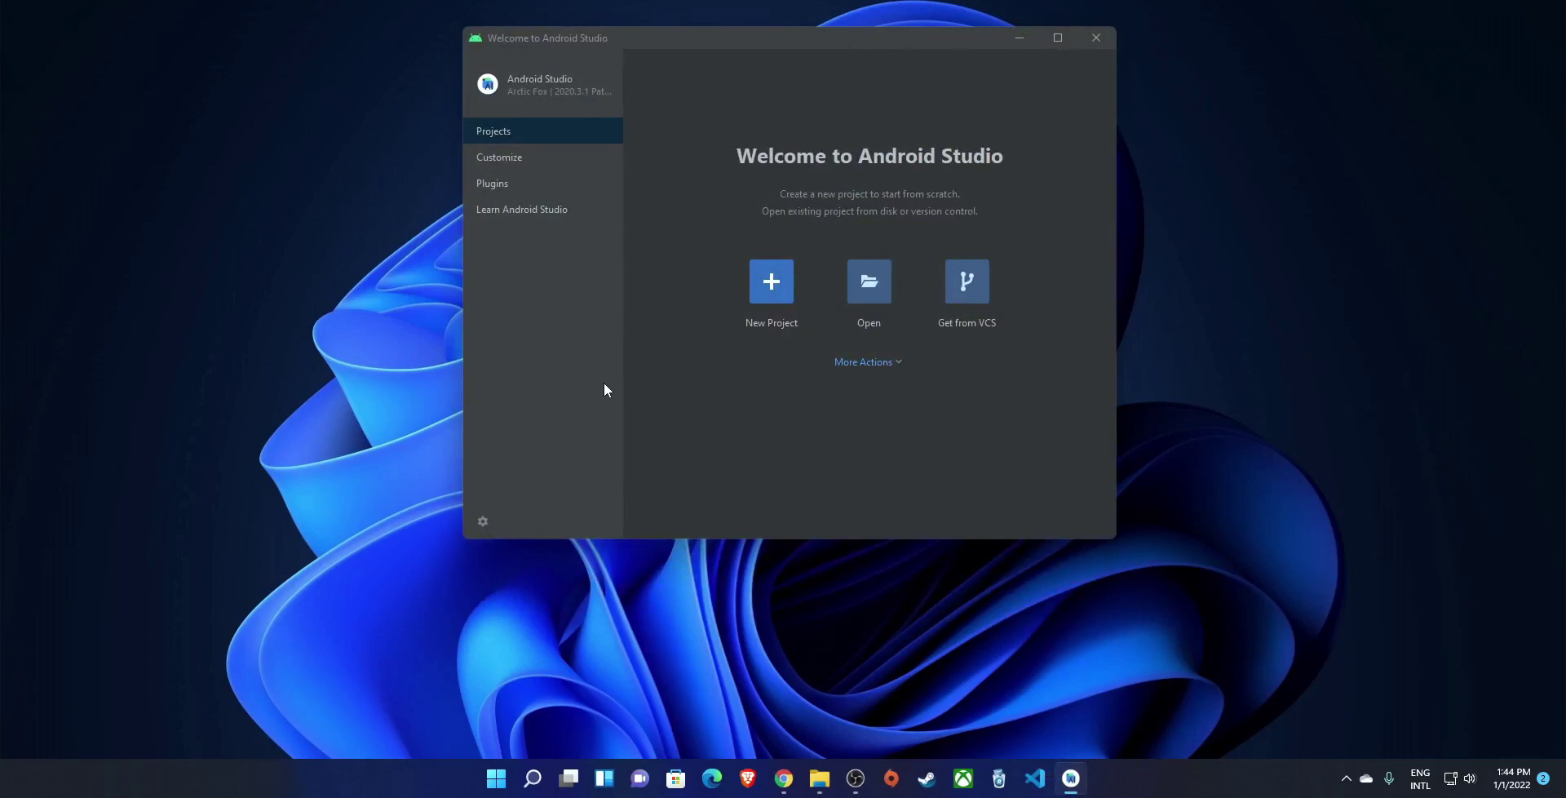
# In the SDK Manager's tools list, mark Android SDK Command-line Tools (latest) and Google USB Driver for installation.
pyautogui.click(897, 364)
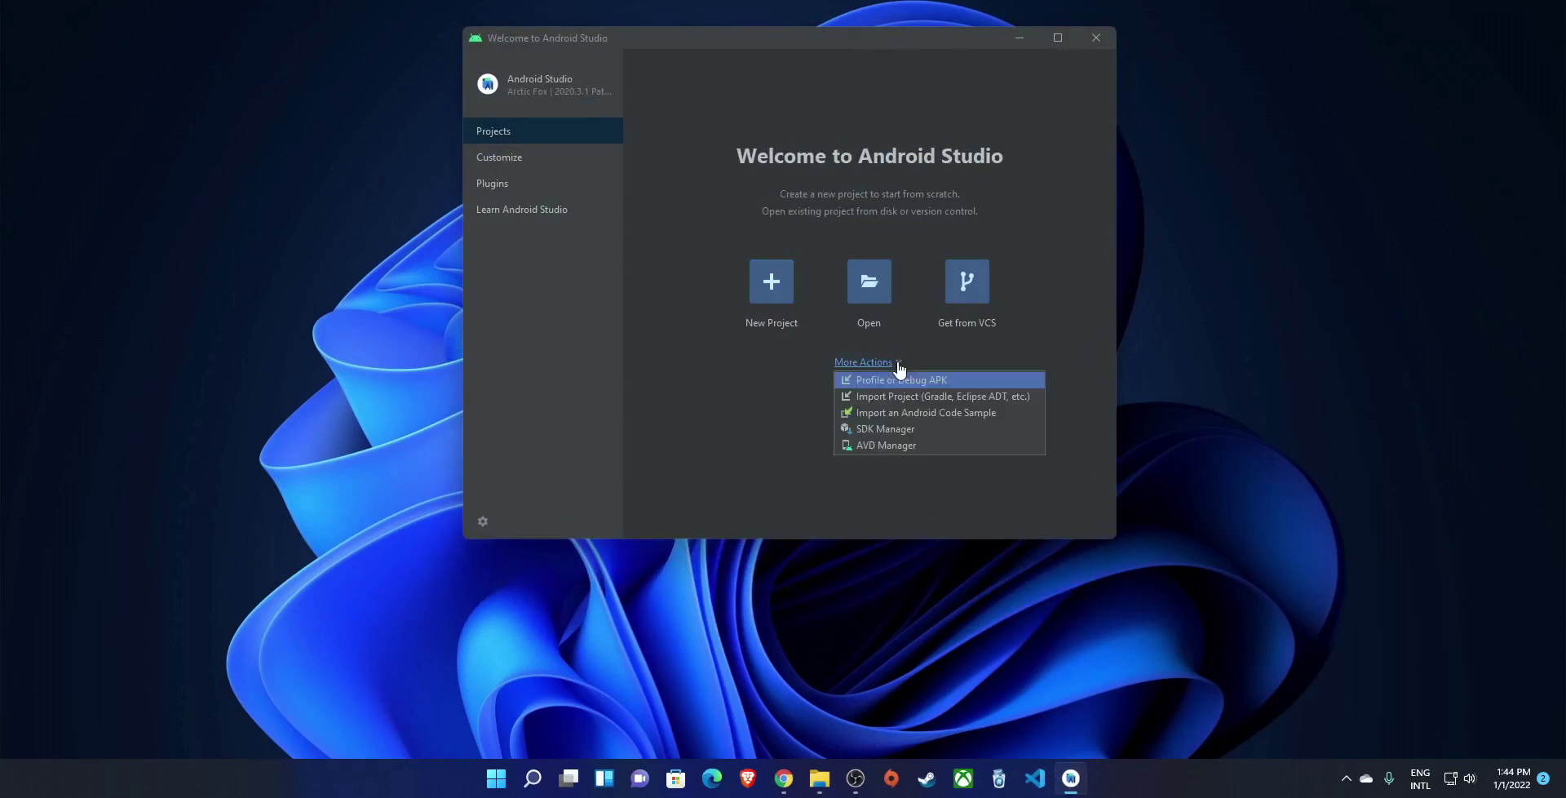
pyautogui.click(888, 427)
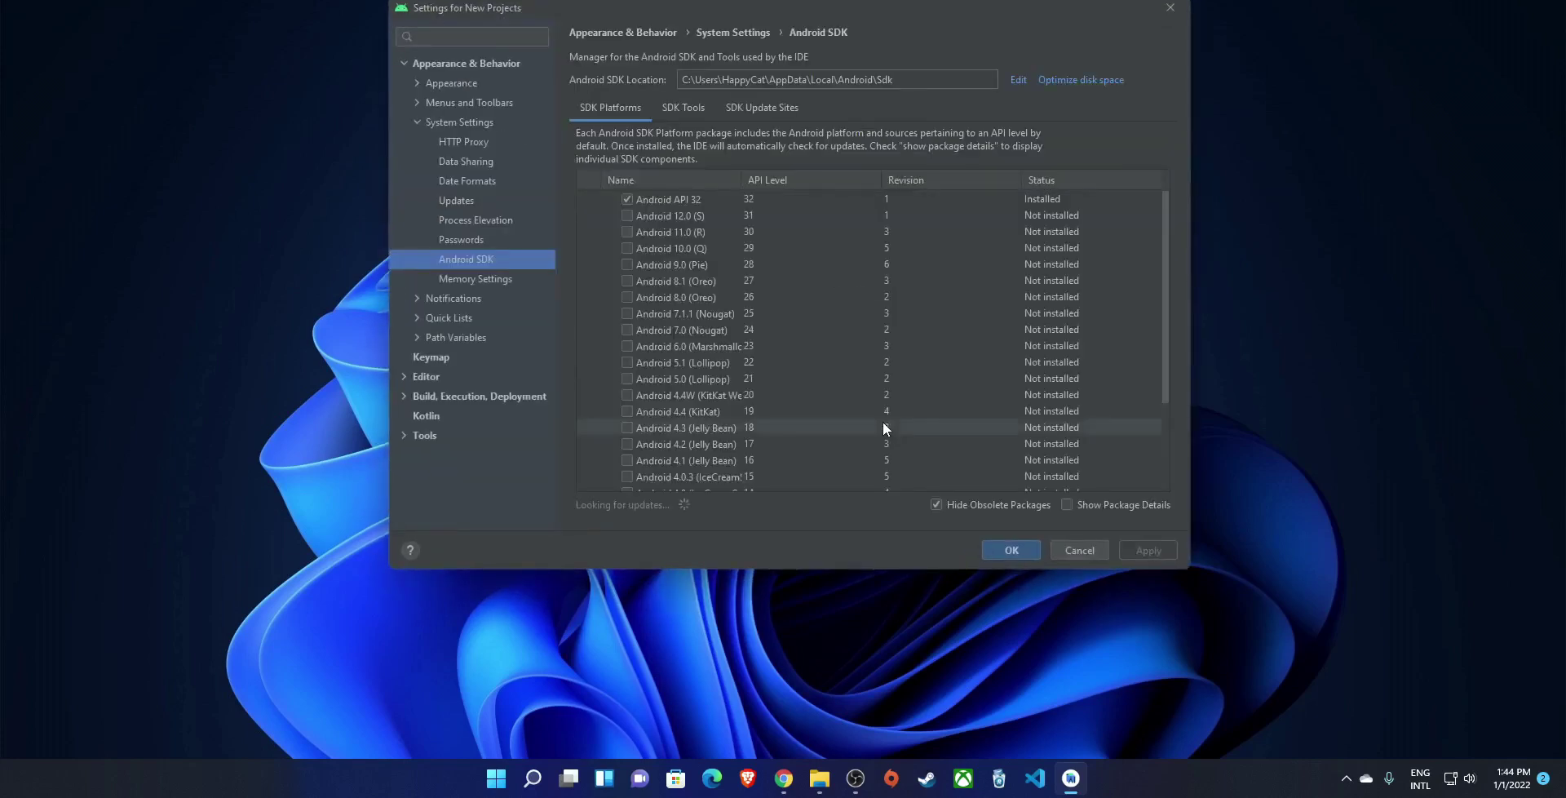
pyautogui.click(697, 110)
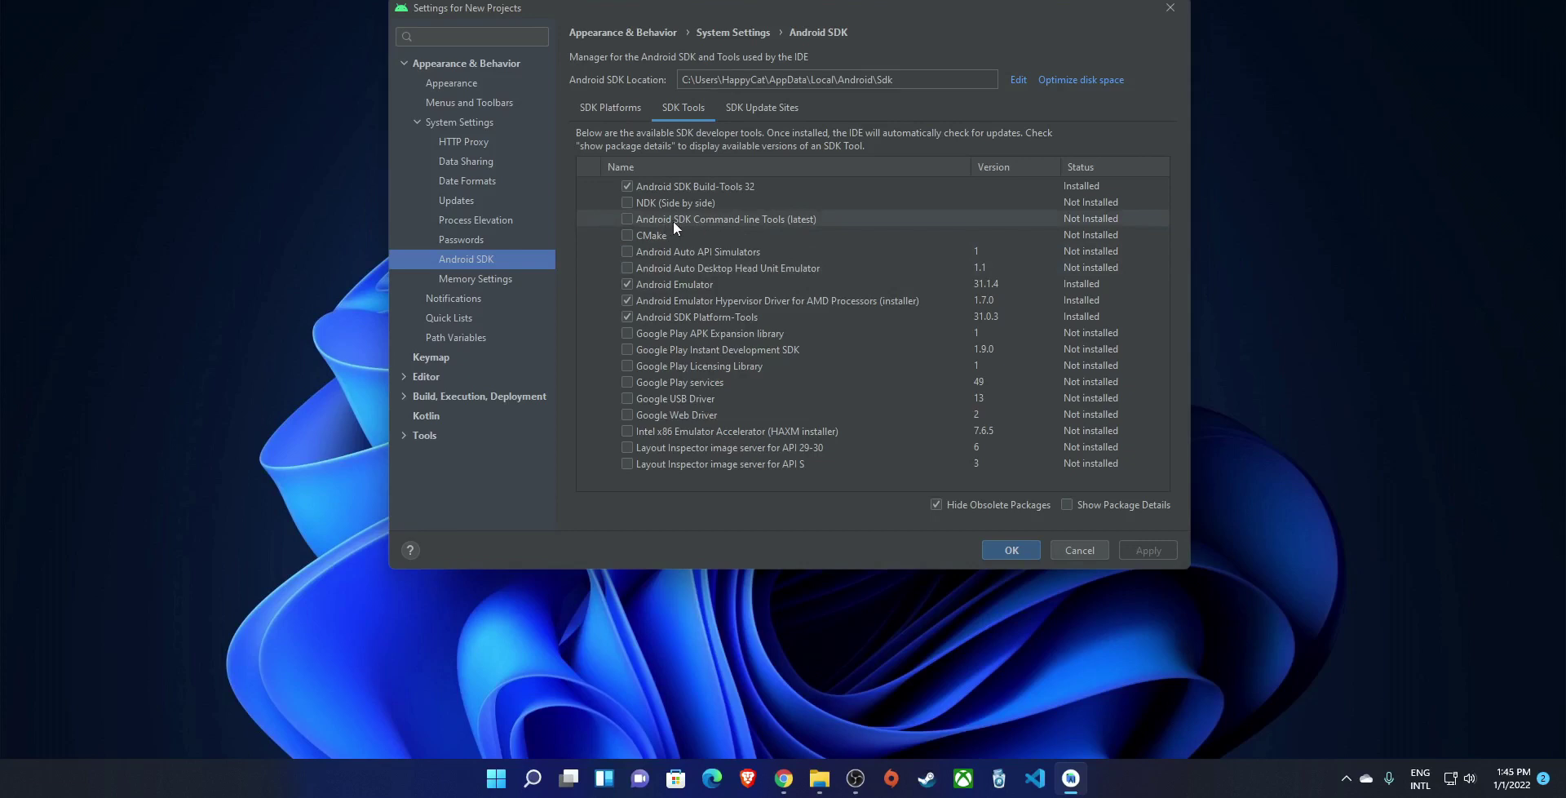
pyautogui.click(630, 220)
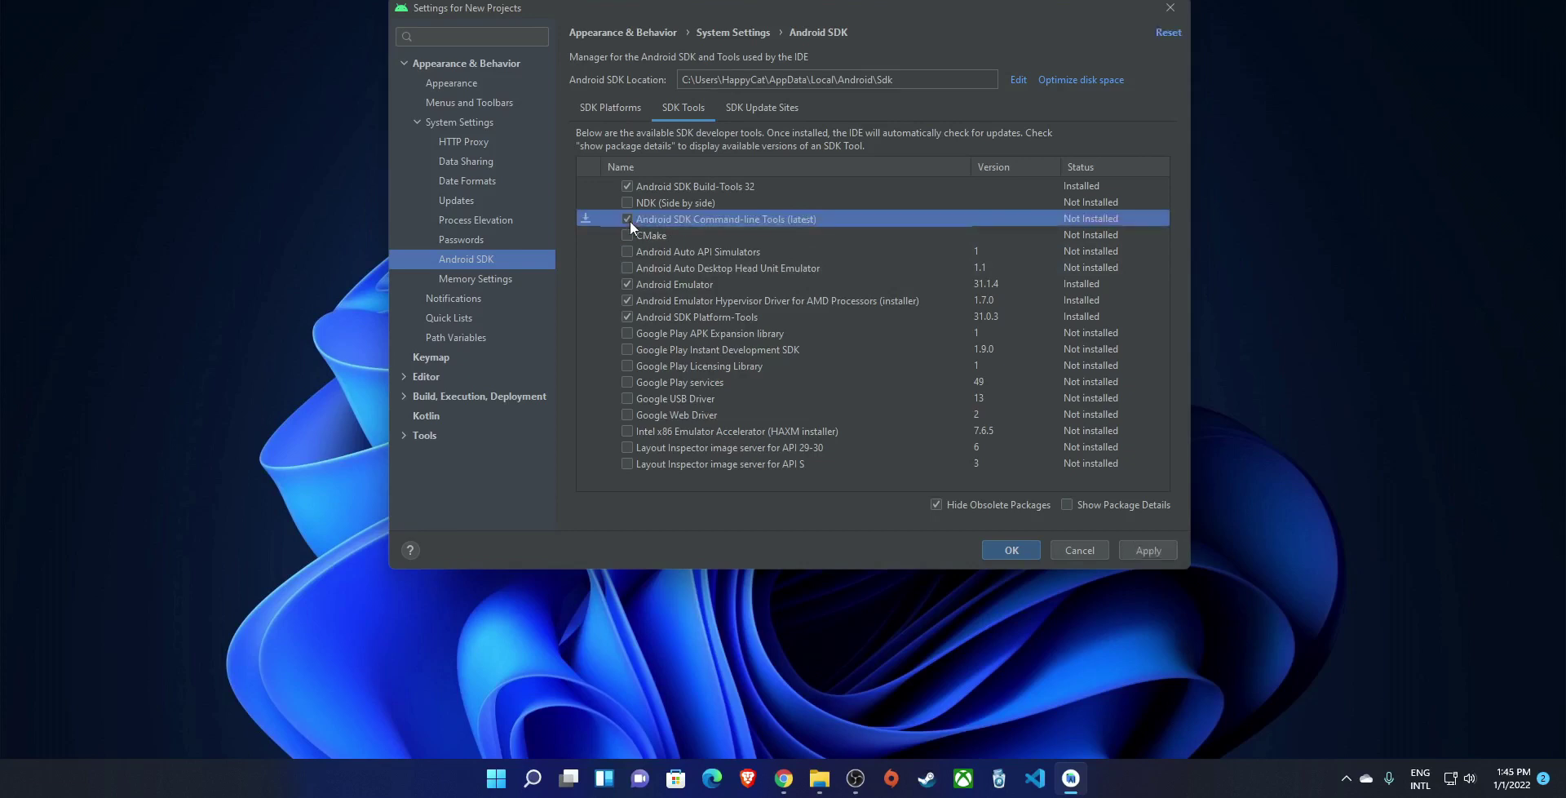
pyautogui.click(626, 398)
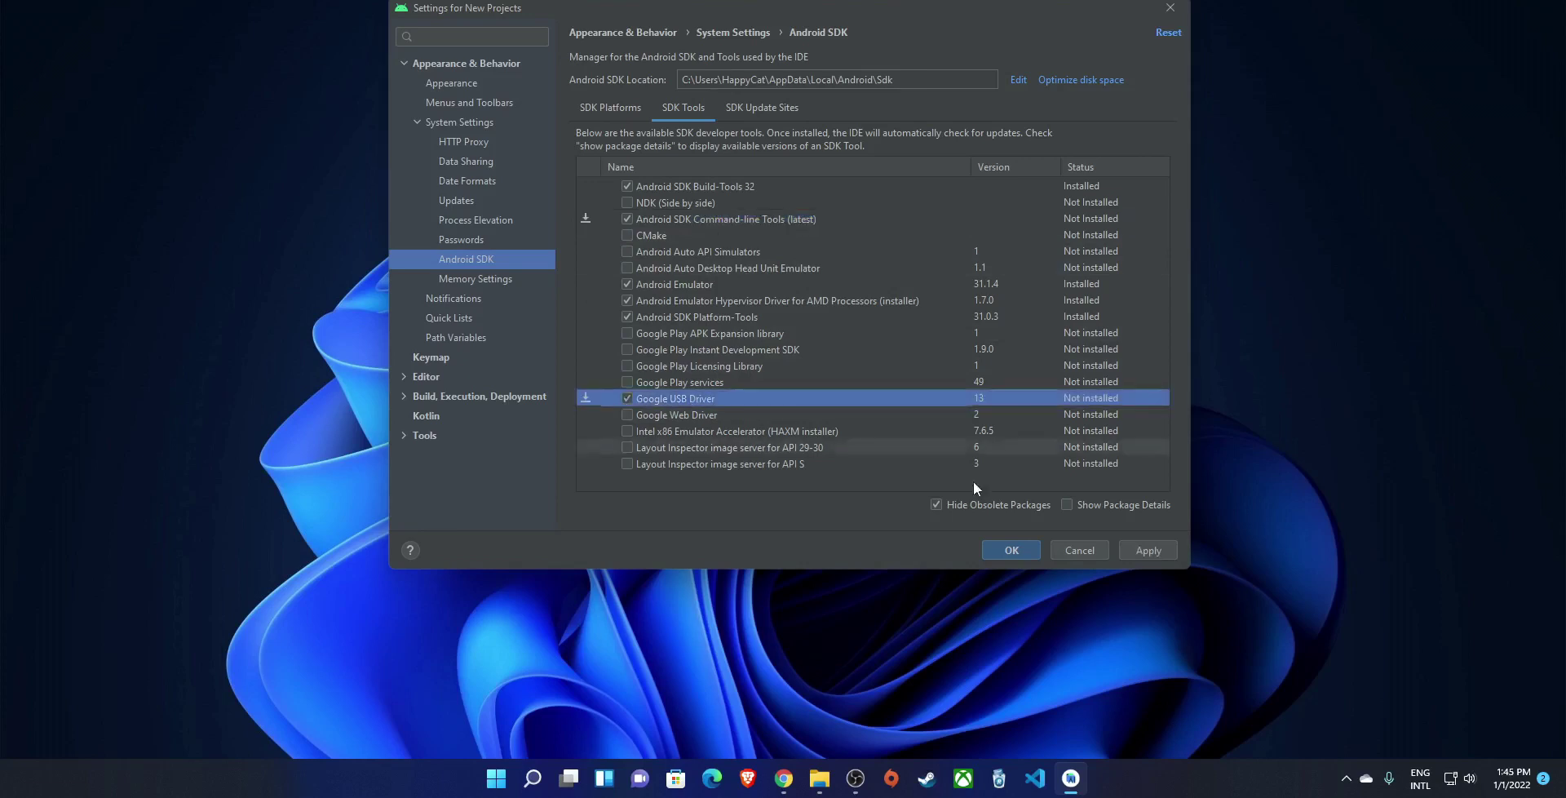
# Install the marked SDK tools, accepting the android-sdk-license, and close the SDK settings when the installation is complete.
pyautogui.click(1140, 546)
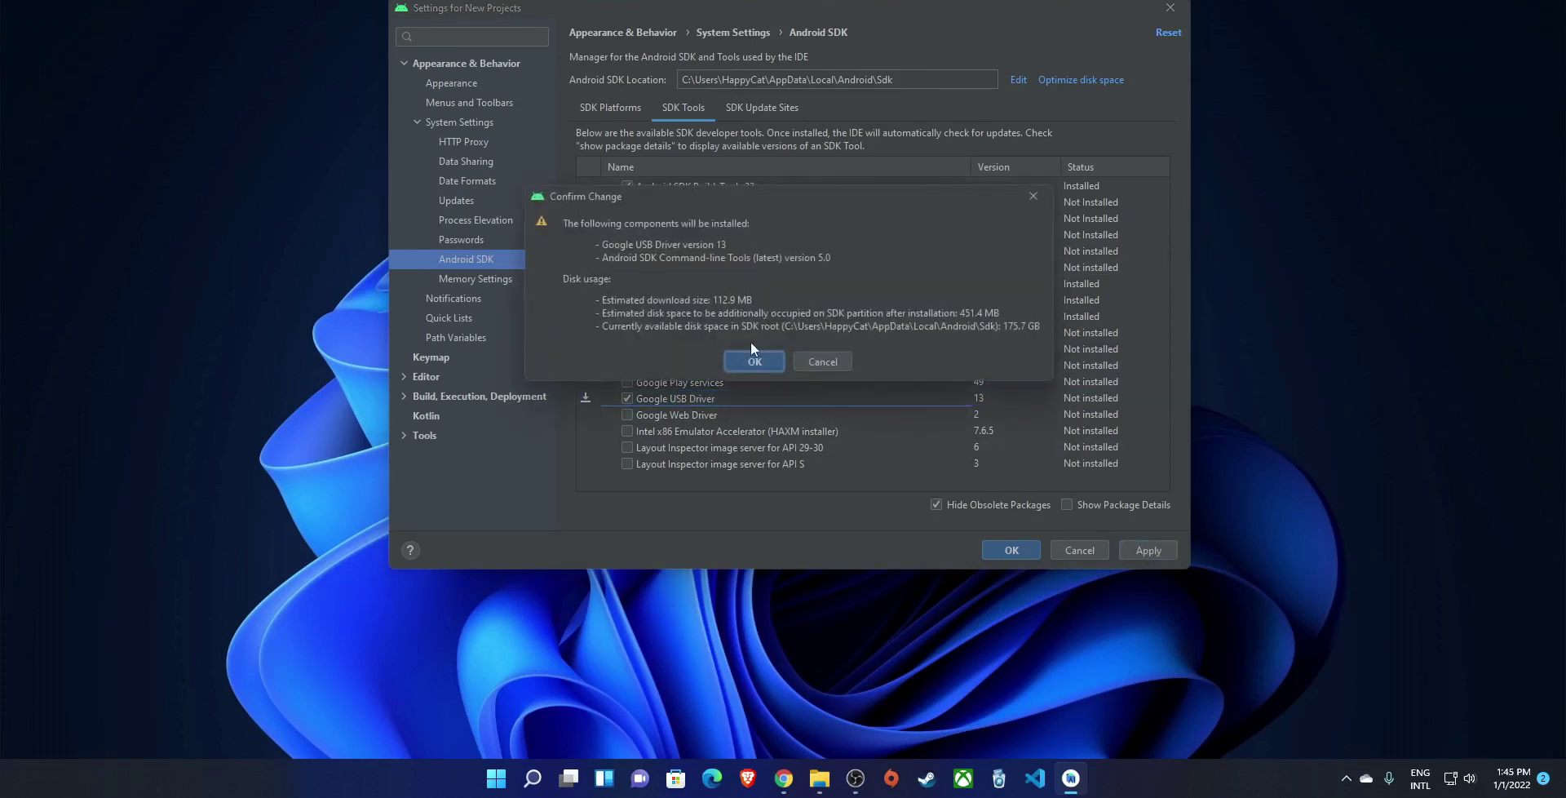
pyautogui.click(752, 361)
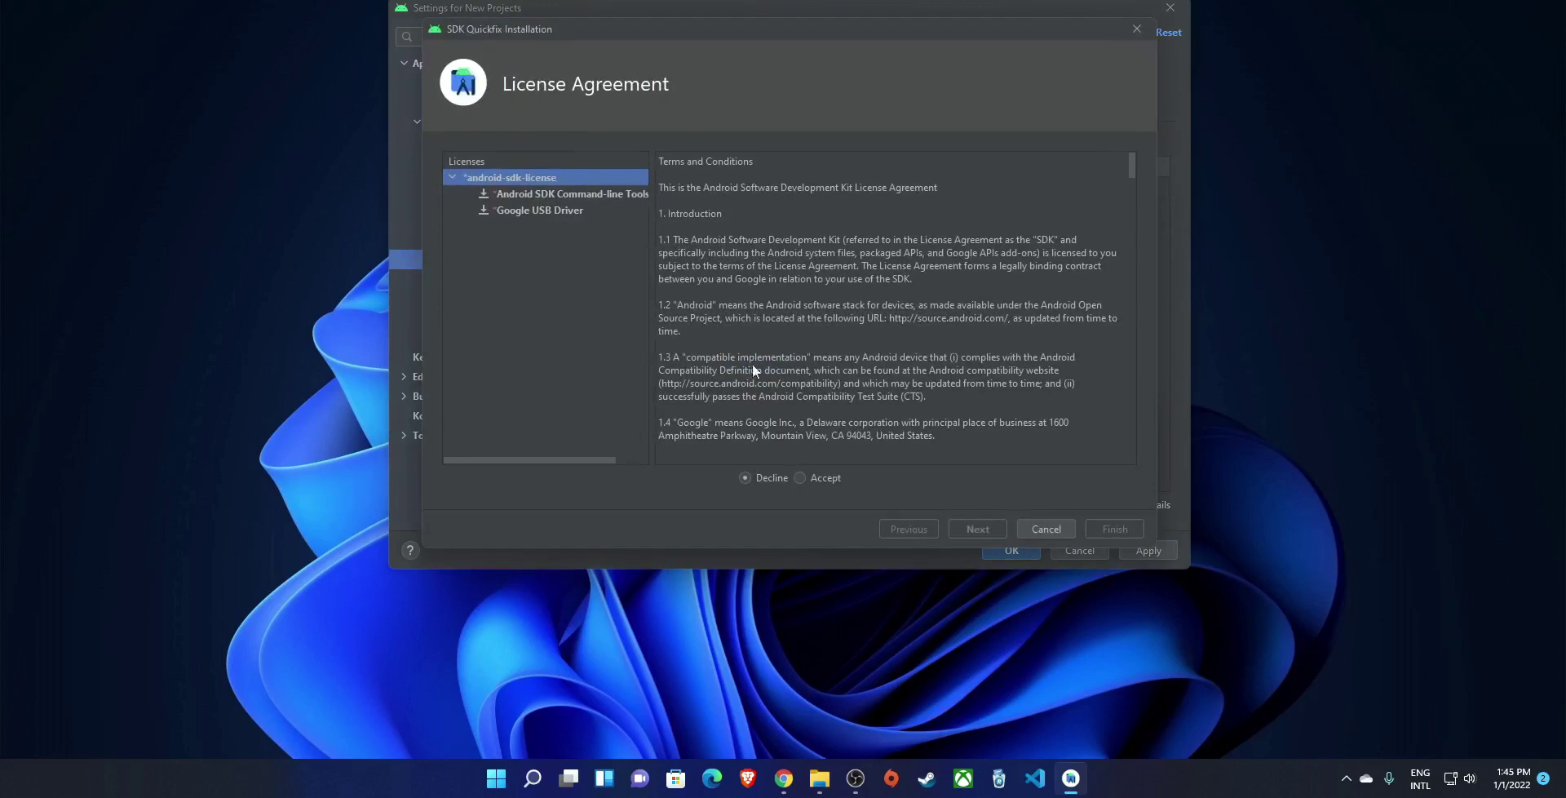
pyautogui.click(799, 477)
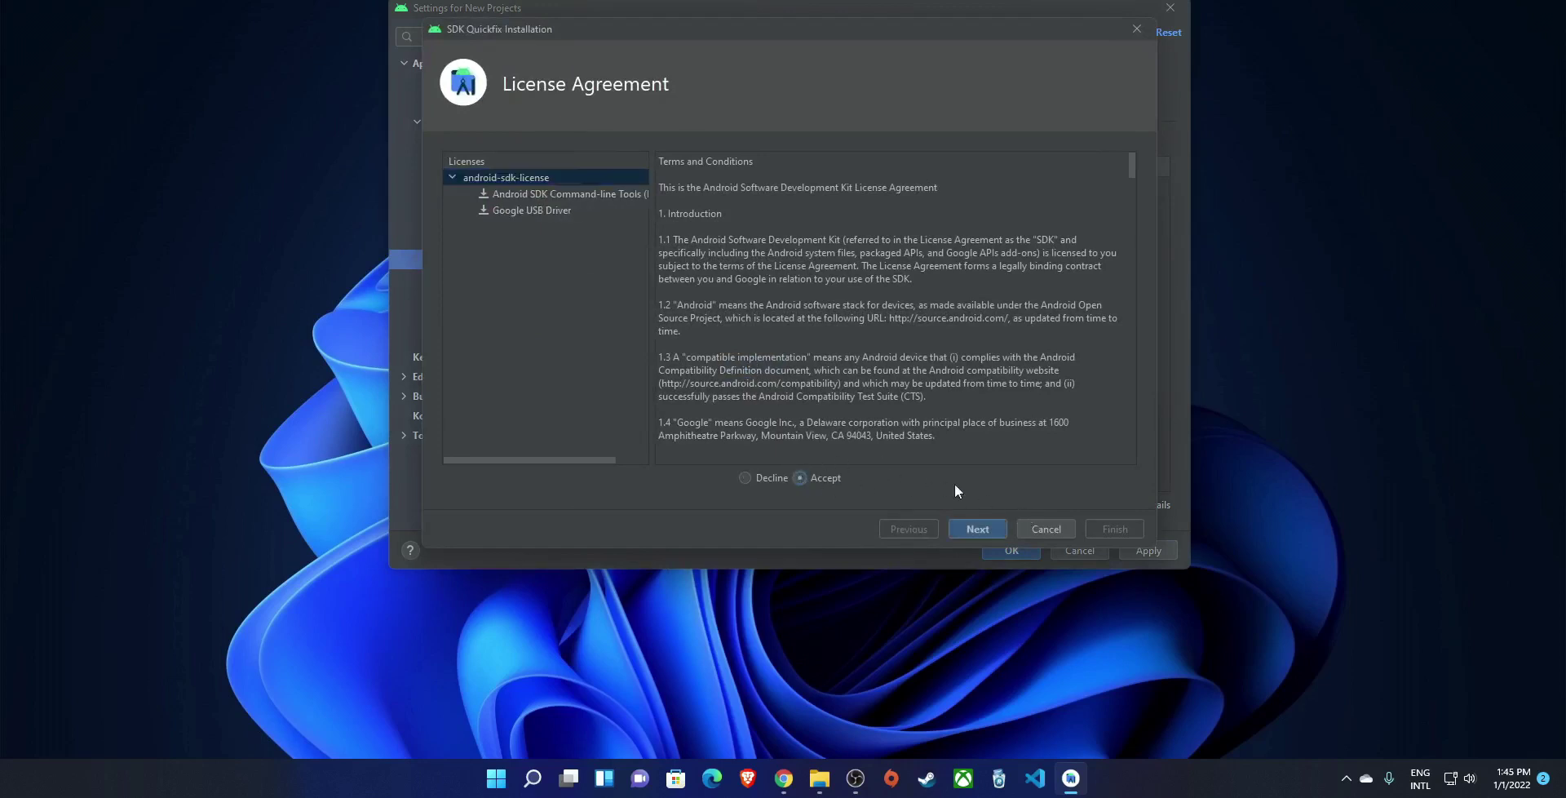
pyautogui.click(982, 527)
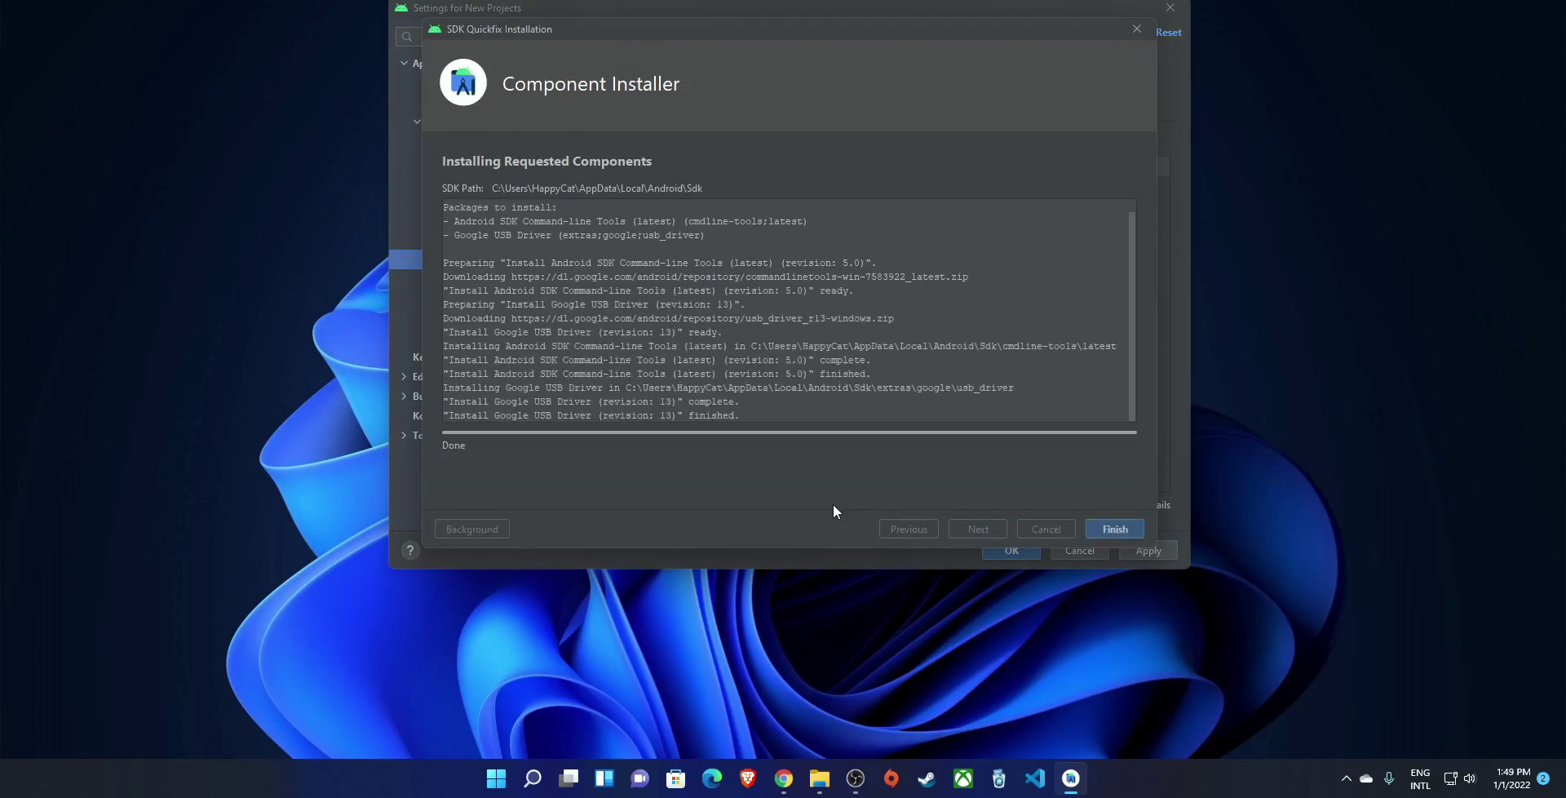
pyautogui.click(1112, 525)
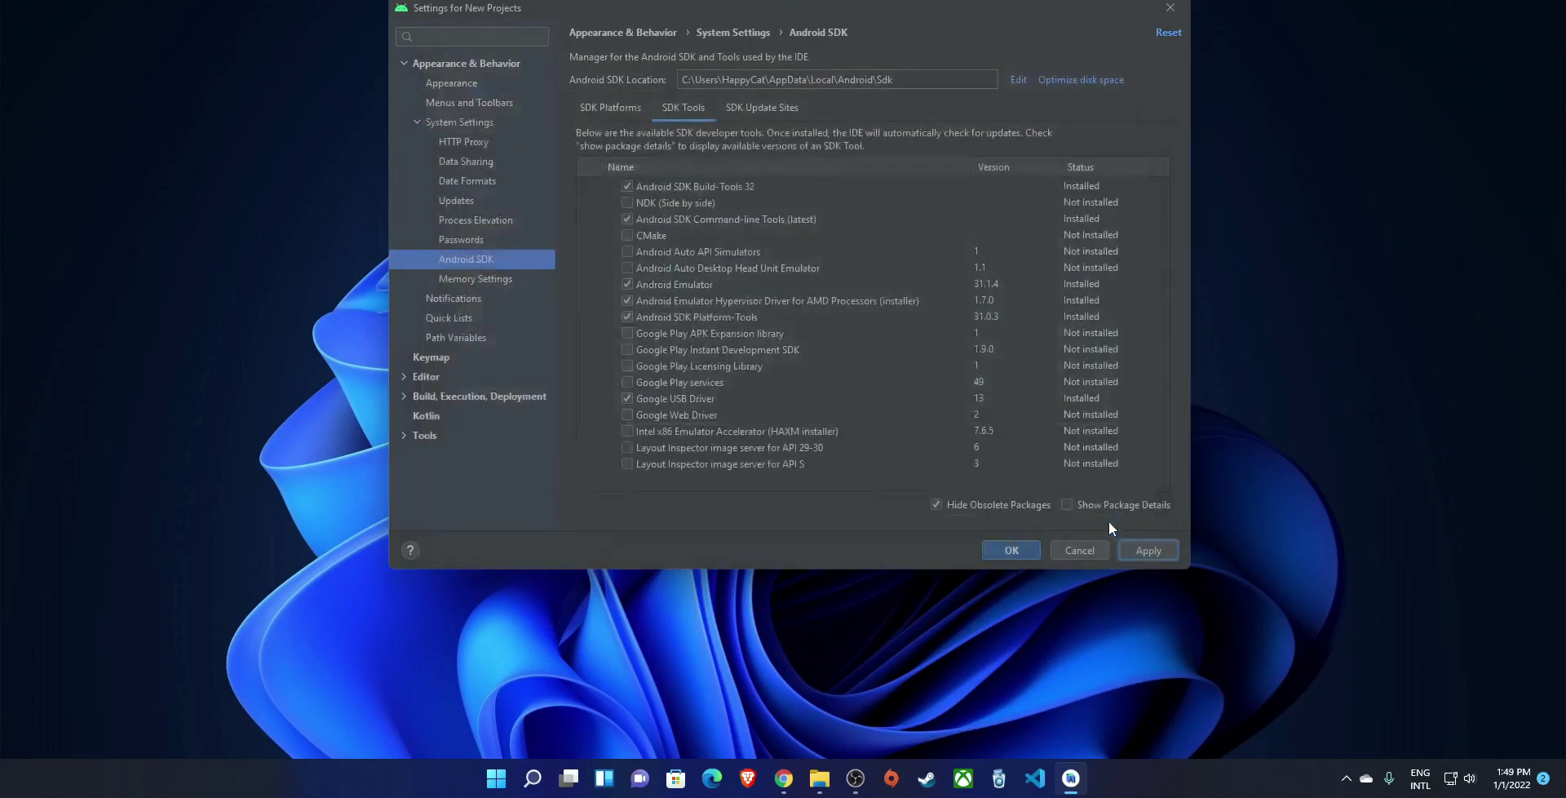
pyautogui.click(1011, 550)
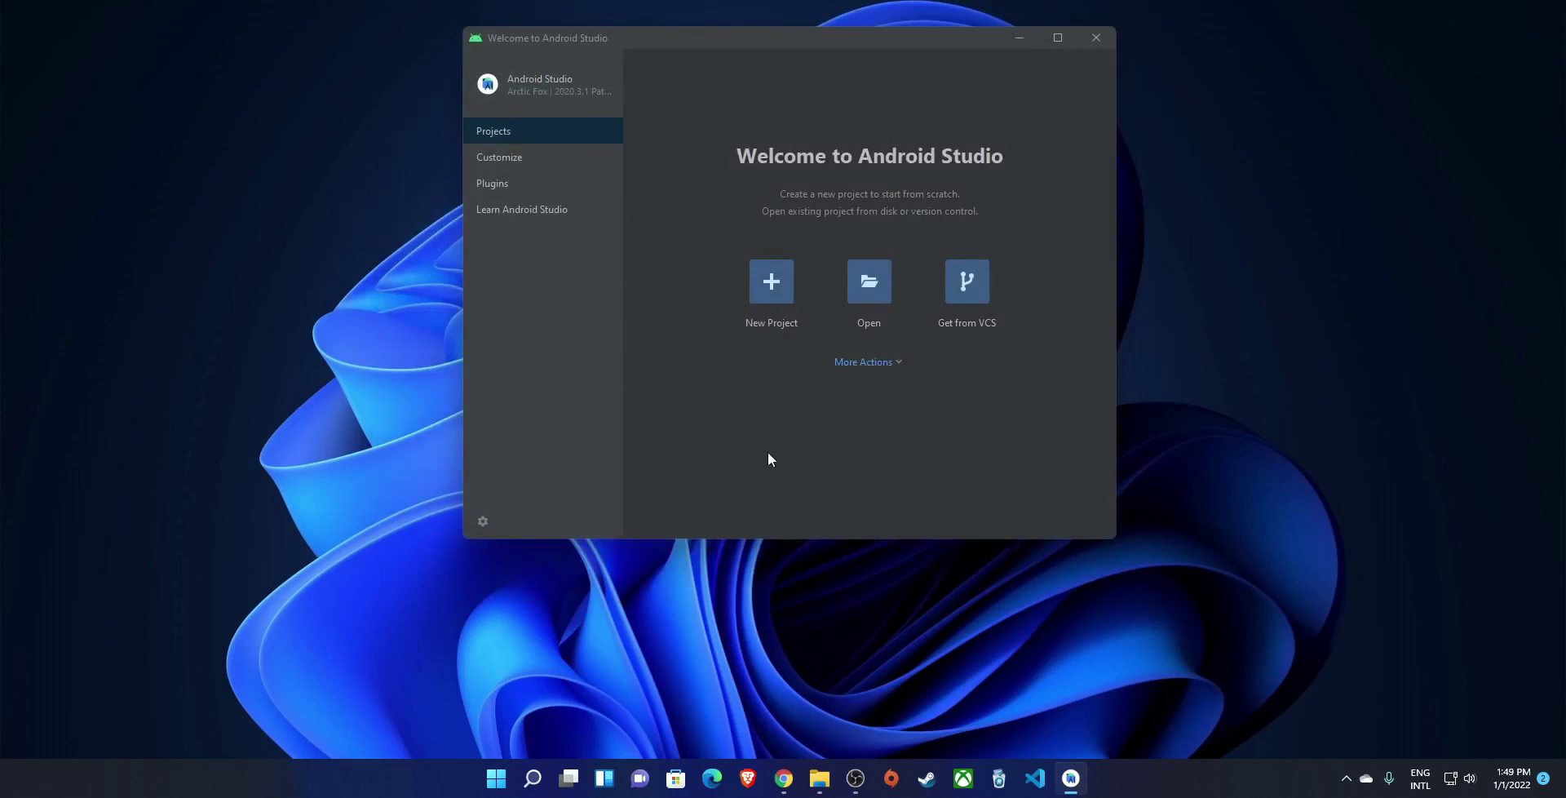
# Find the Flutter plugin in the plugin marketplace, install it, and restart Android Studio to apply it.
pyautogui.click(488, 181)
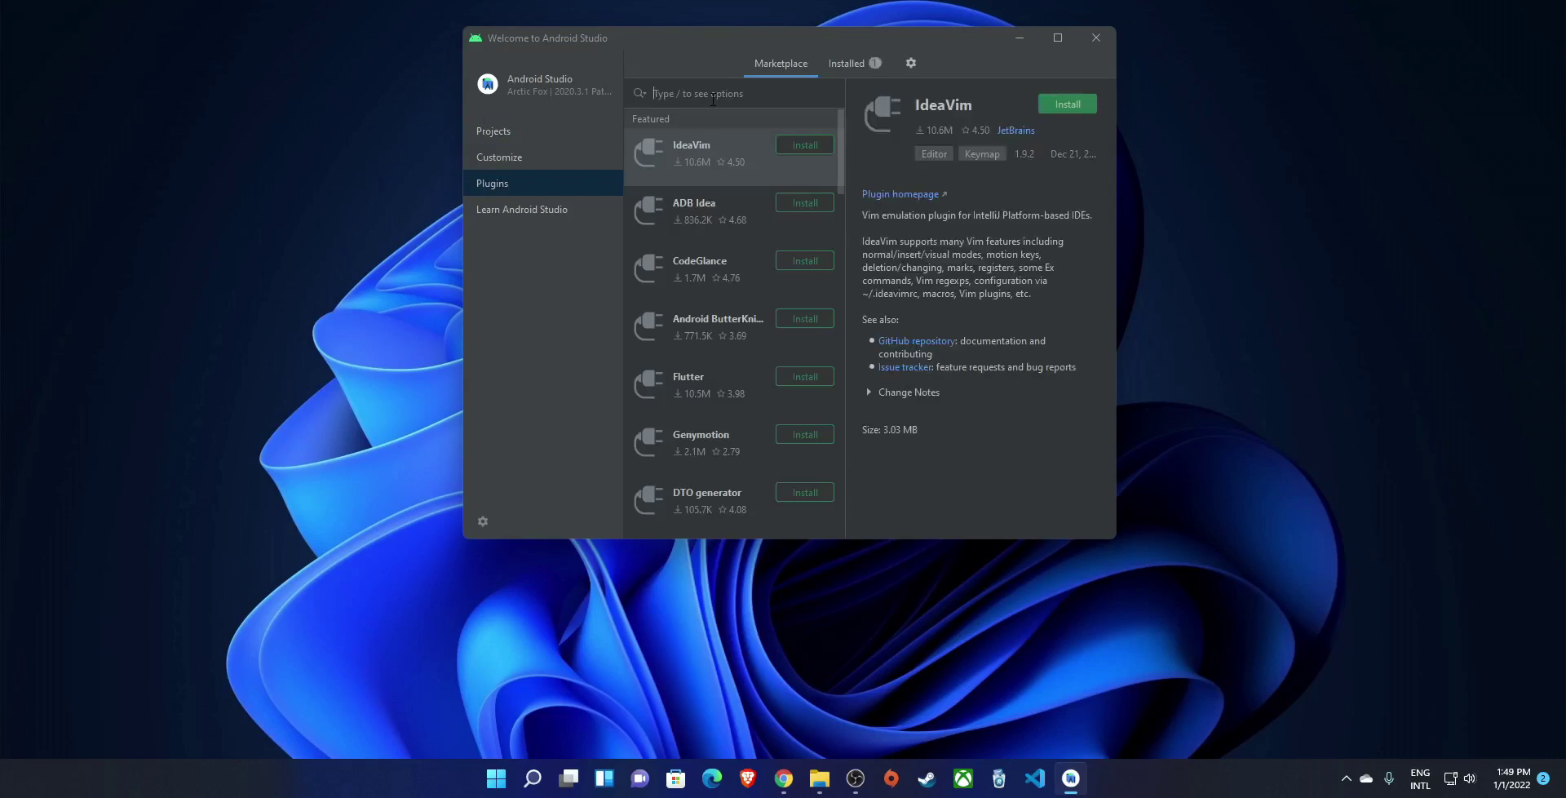
pyautogui.write('flutter')
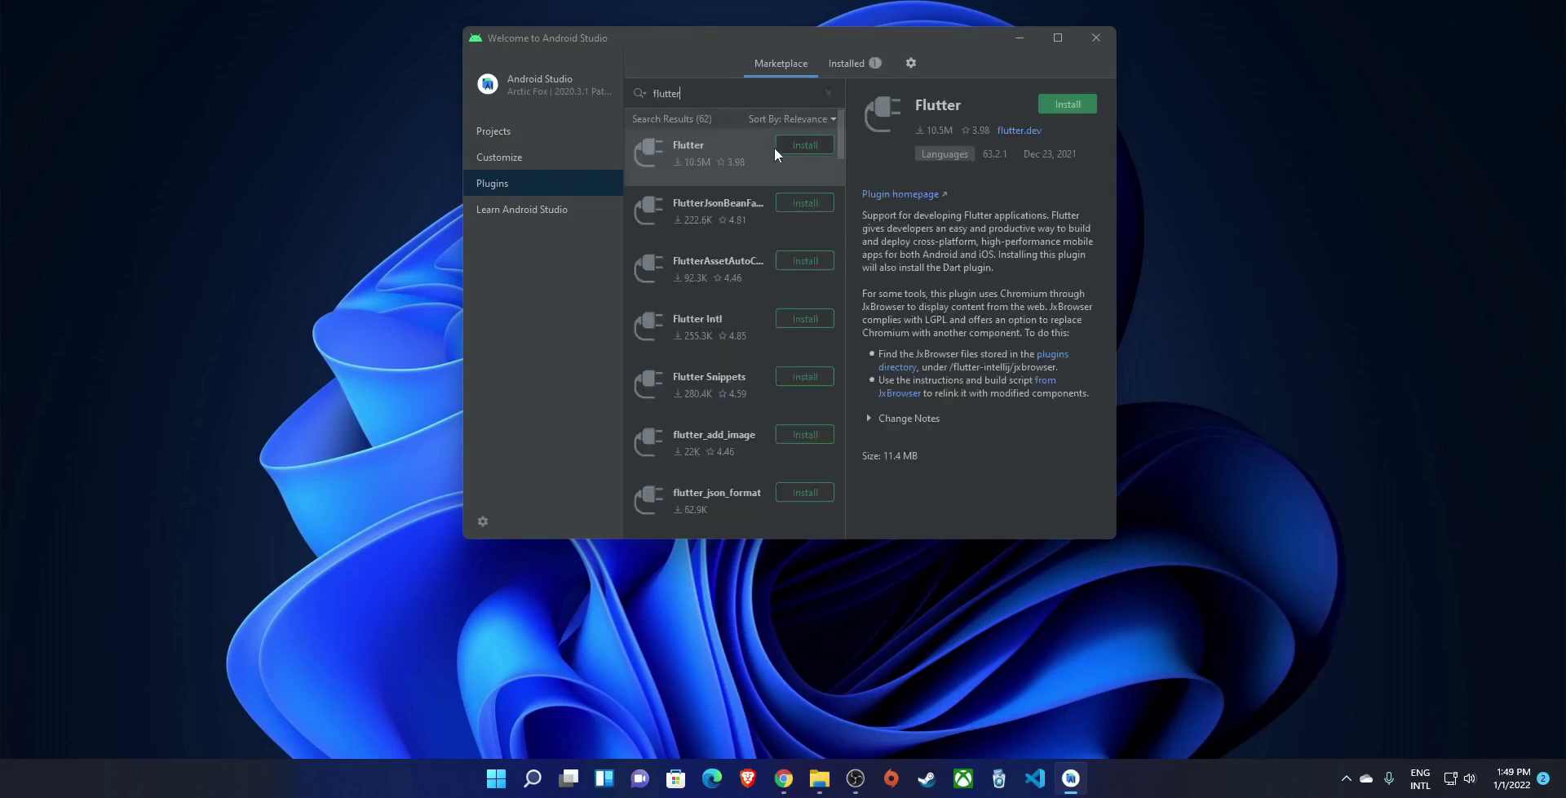
pyautogui.click(785, 144)
pyautogui.click(755, 323)
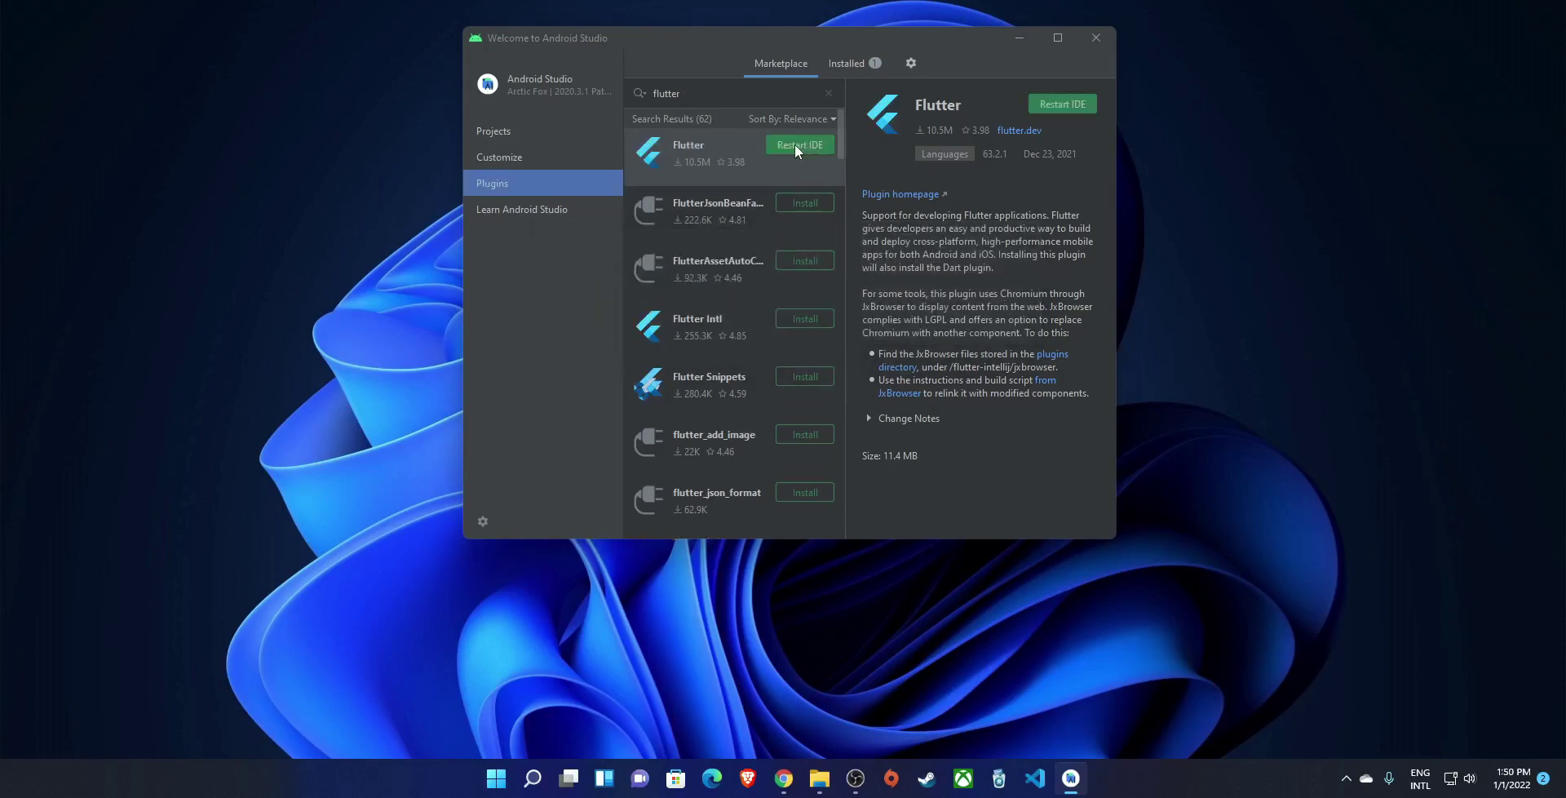
pyautogui.click(790, 145)
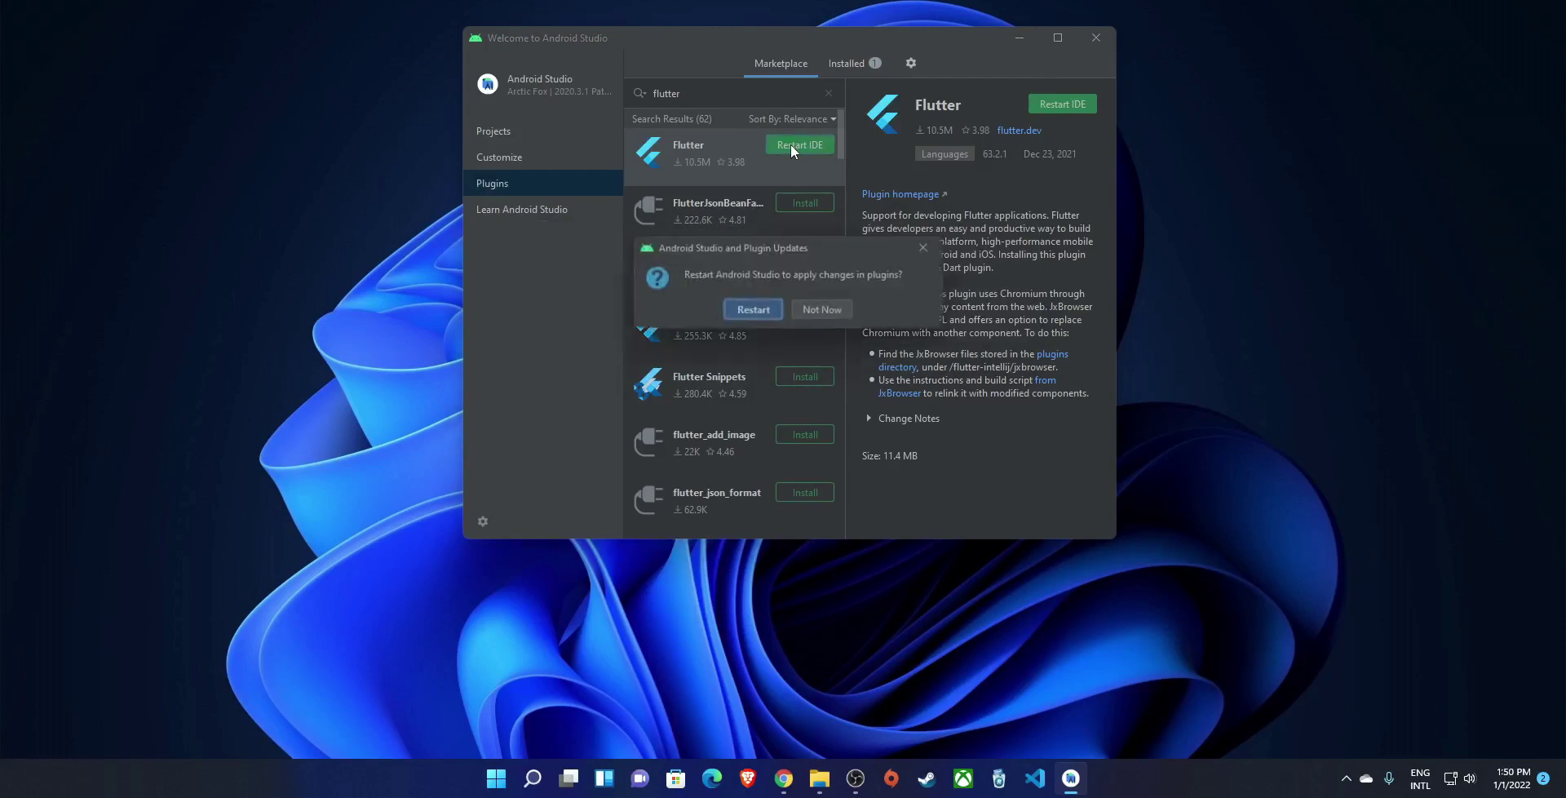
pyautogui.click(759, 310)
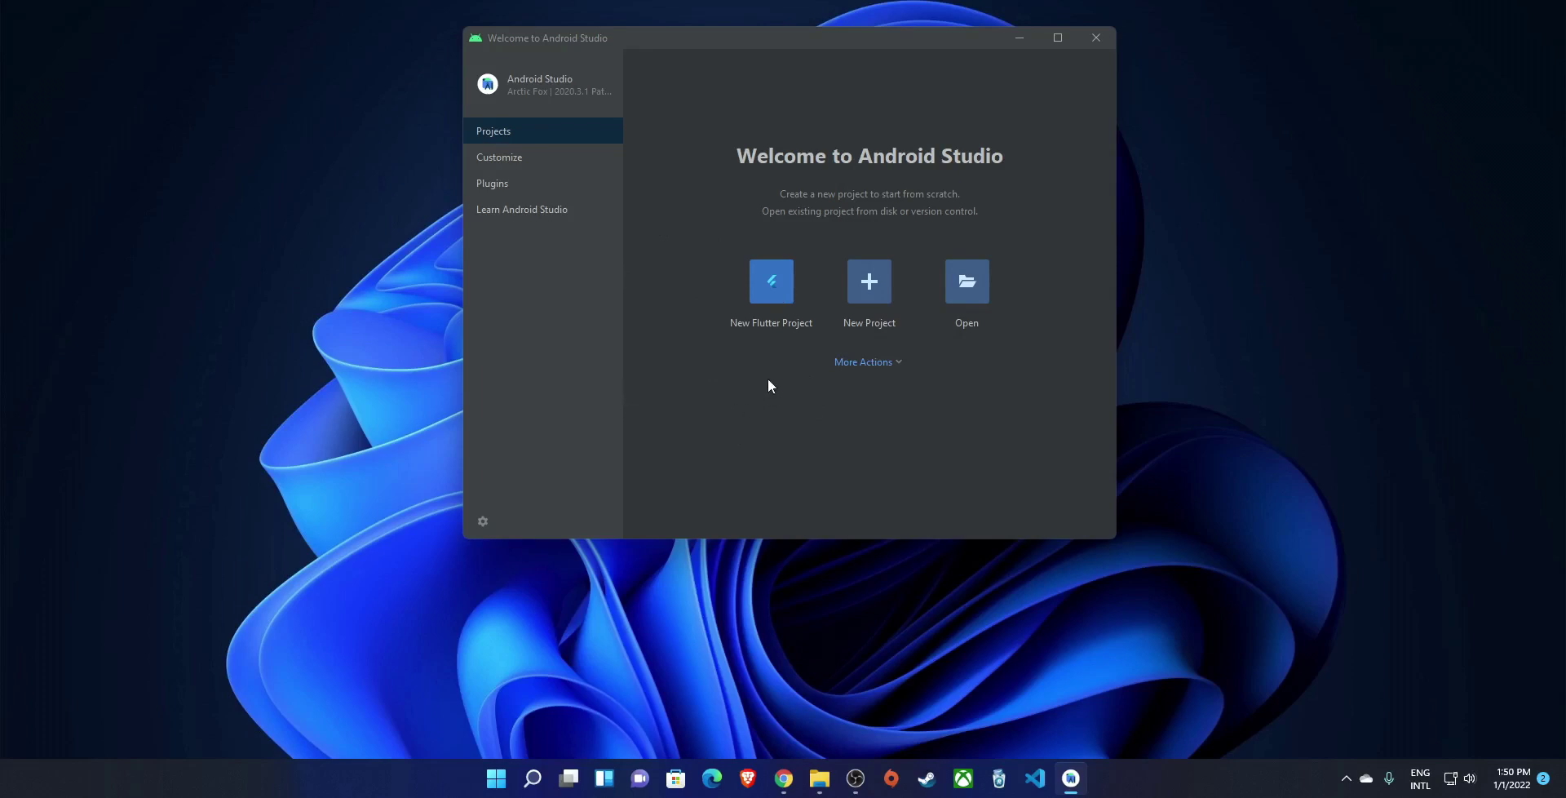
# Start a new Flutter project and set its SDK path to the flutter folder in the user's AppData\Local, showing hidden folders.
pyautogui.click(764, 332)
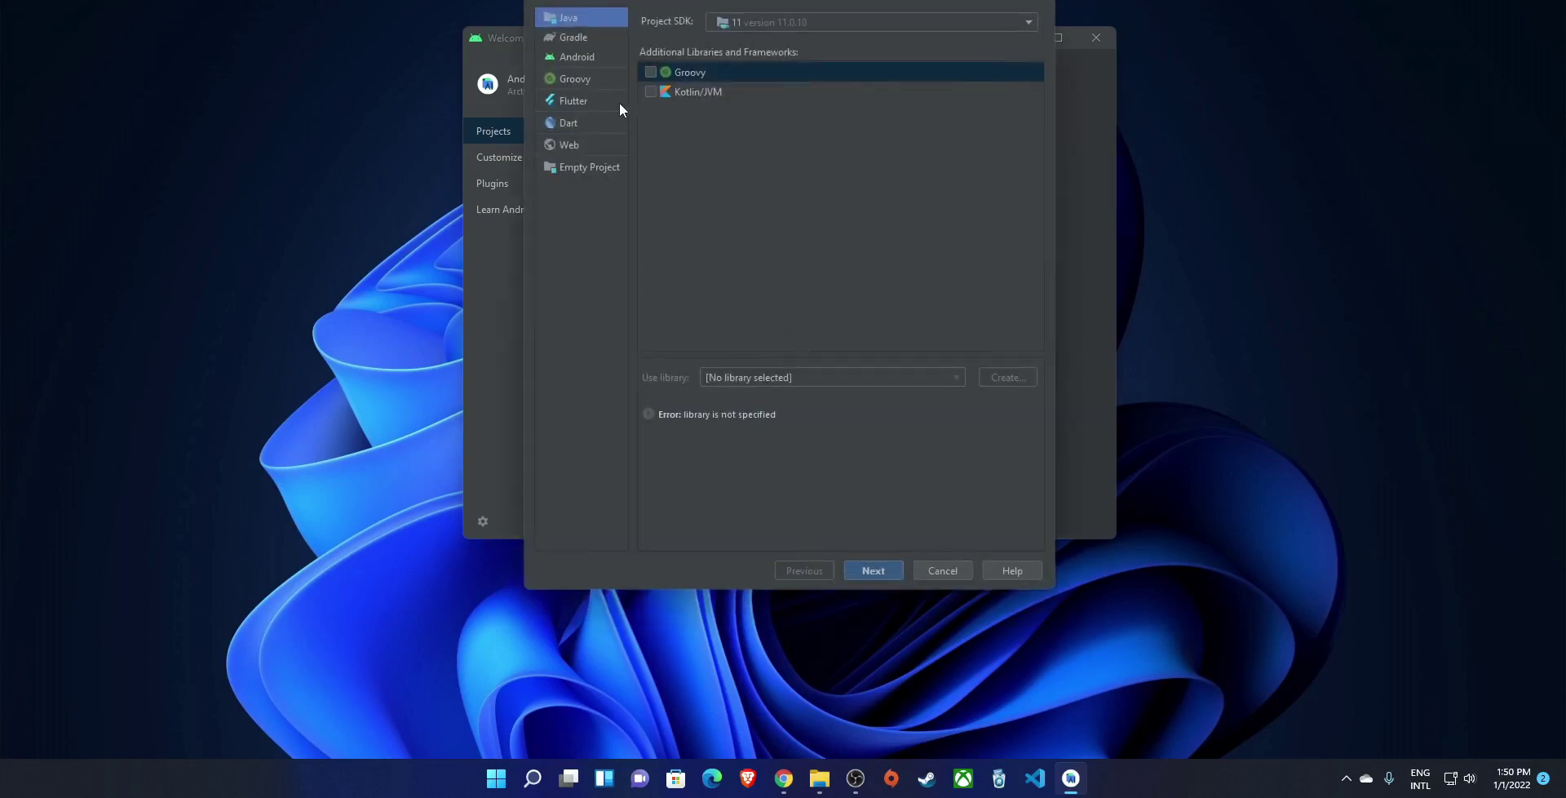
pyautogui.click(585, 103)
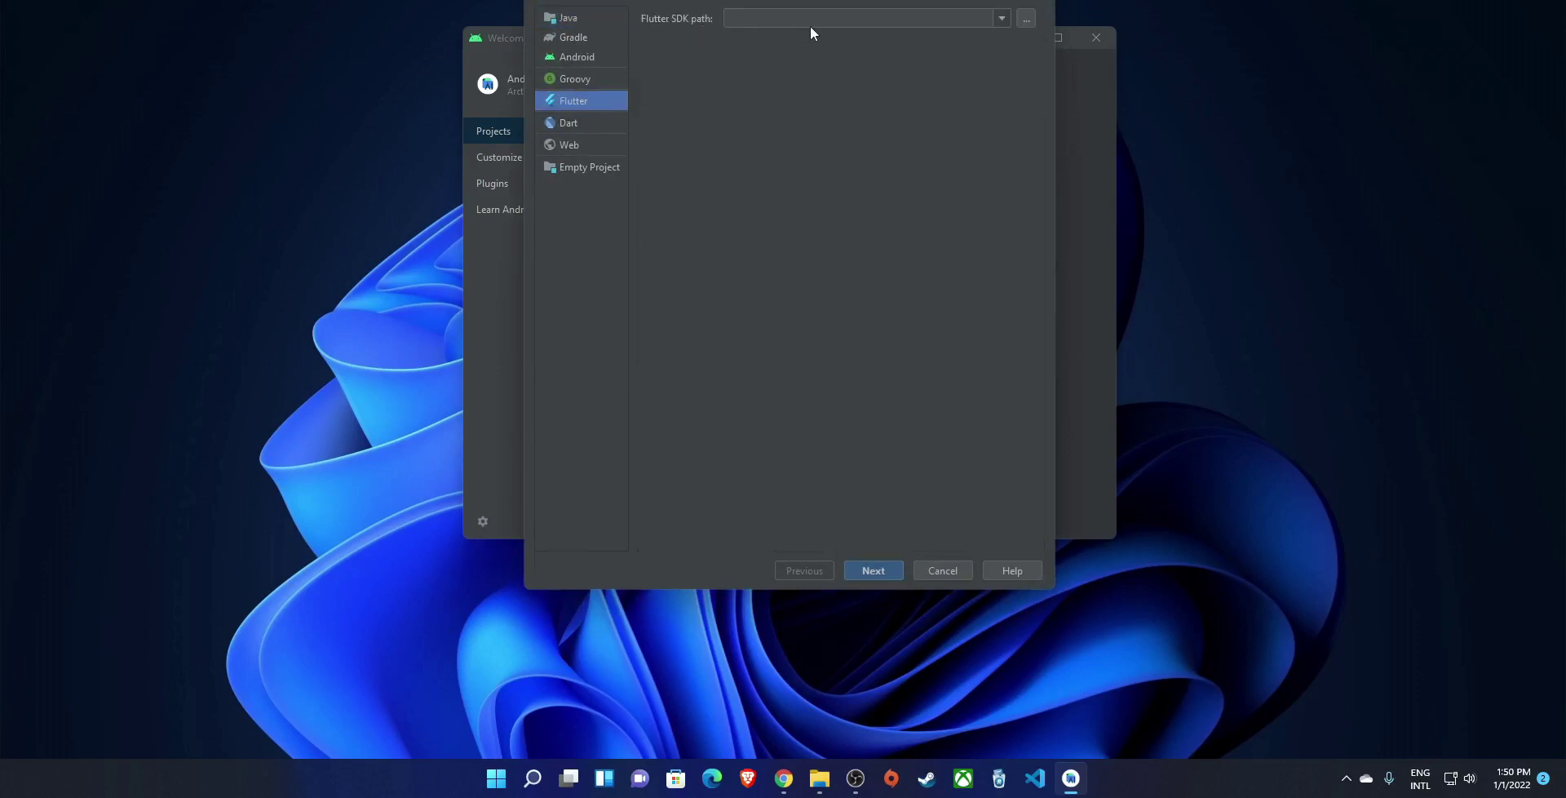
pyautogui.click(1026, 18)
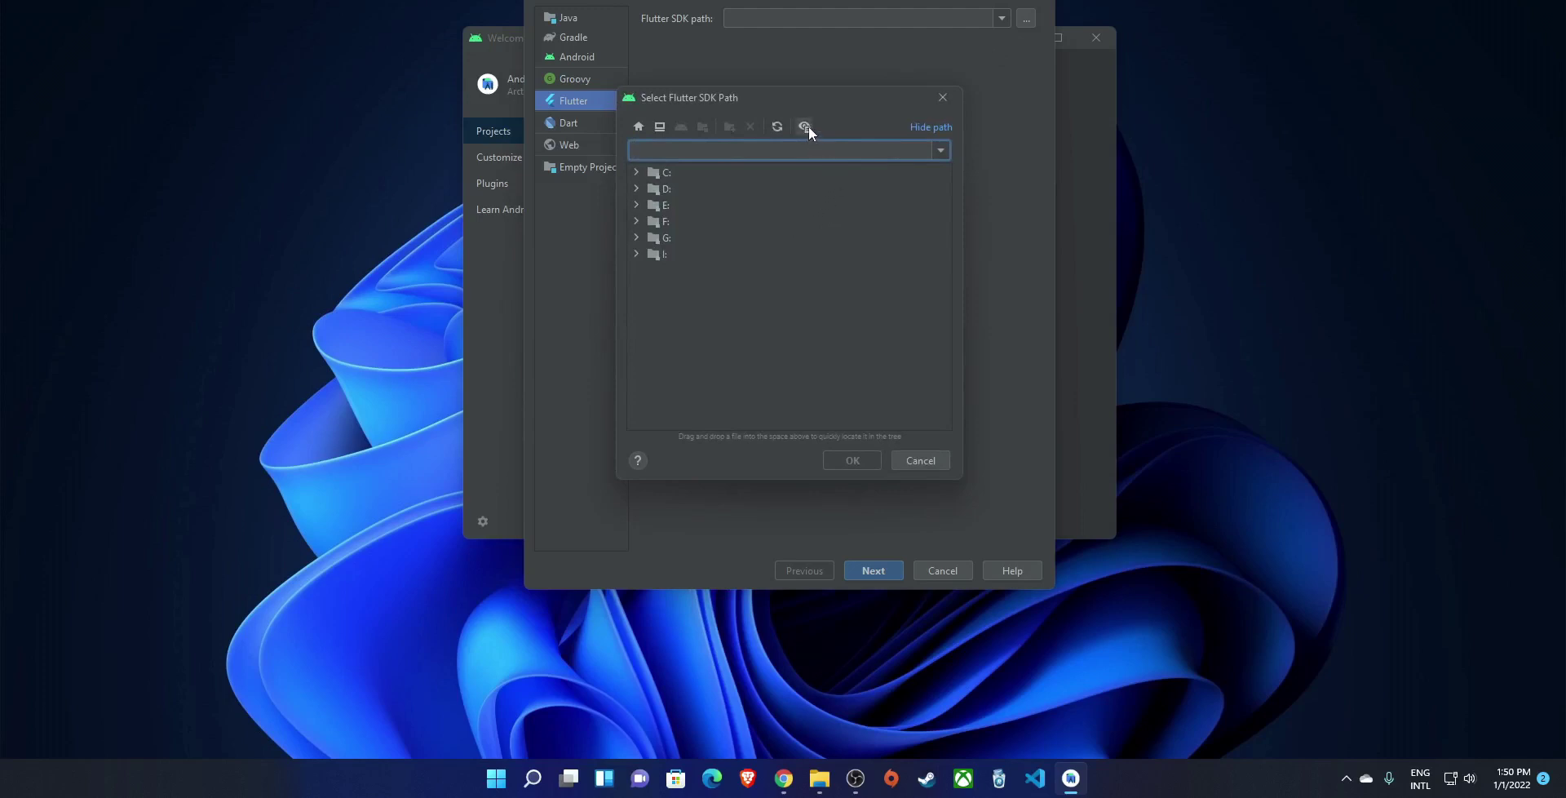
pyautogui.click(636, 172)
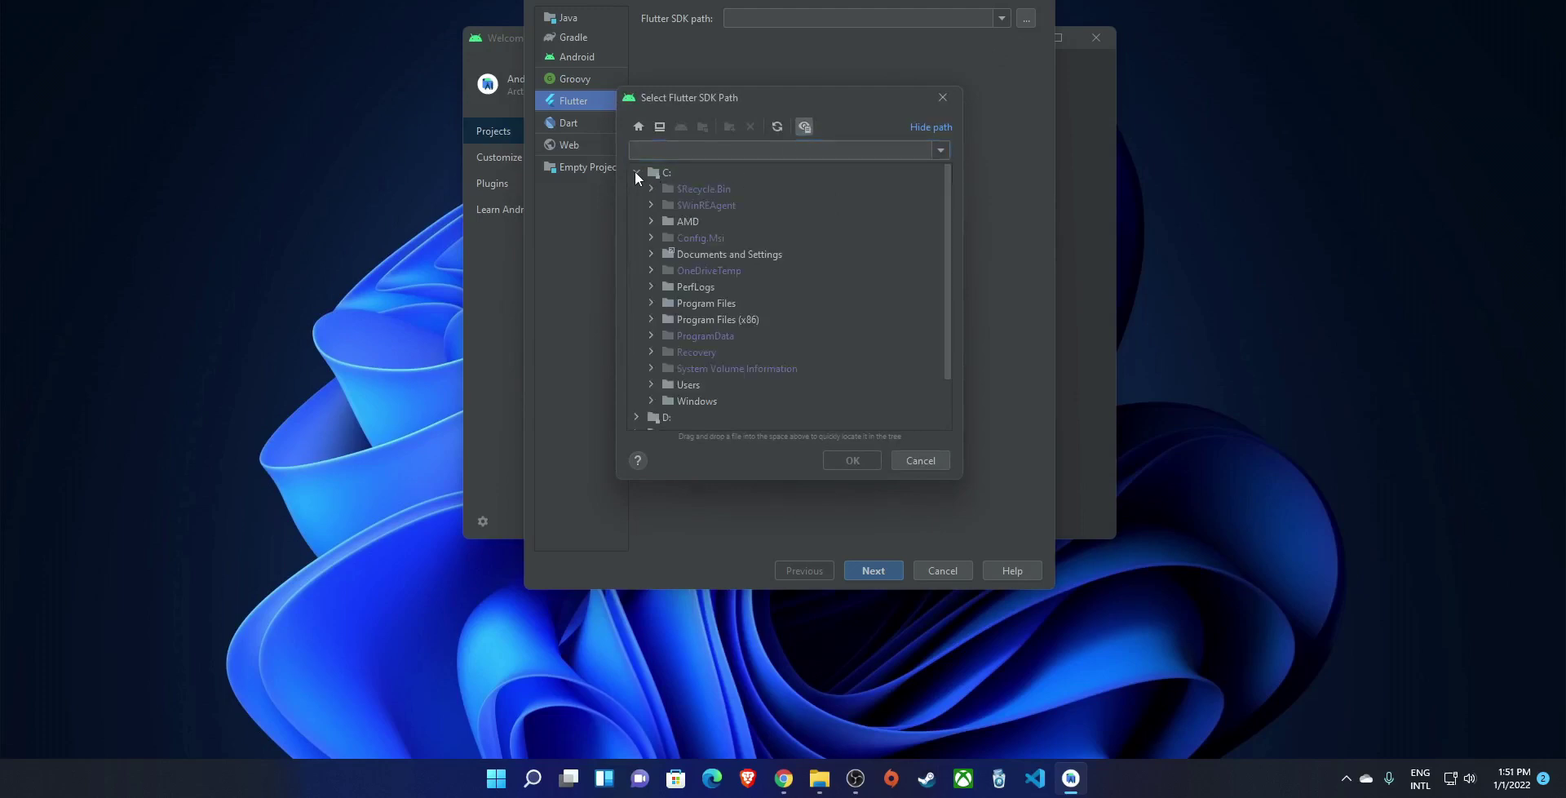
pyautogui.click(651, 385)
pyautogui.scroll(-3, 677, 384)
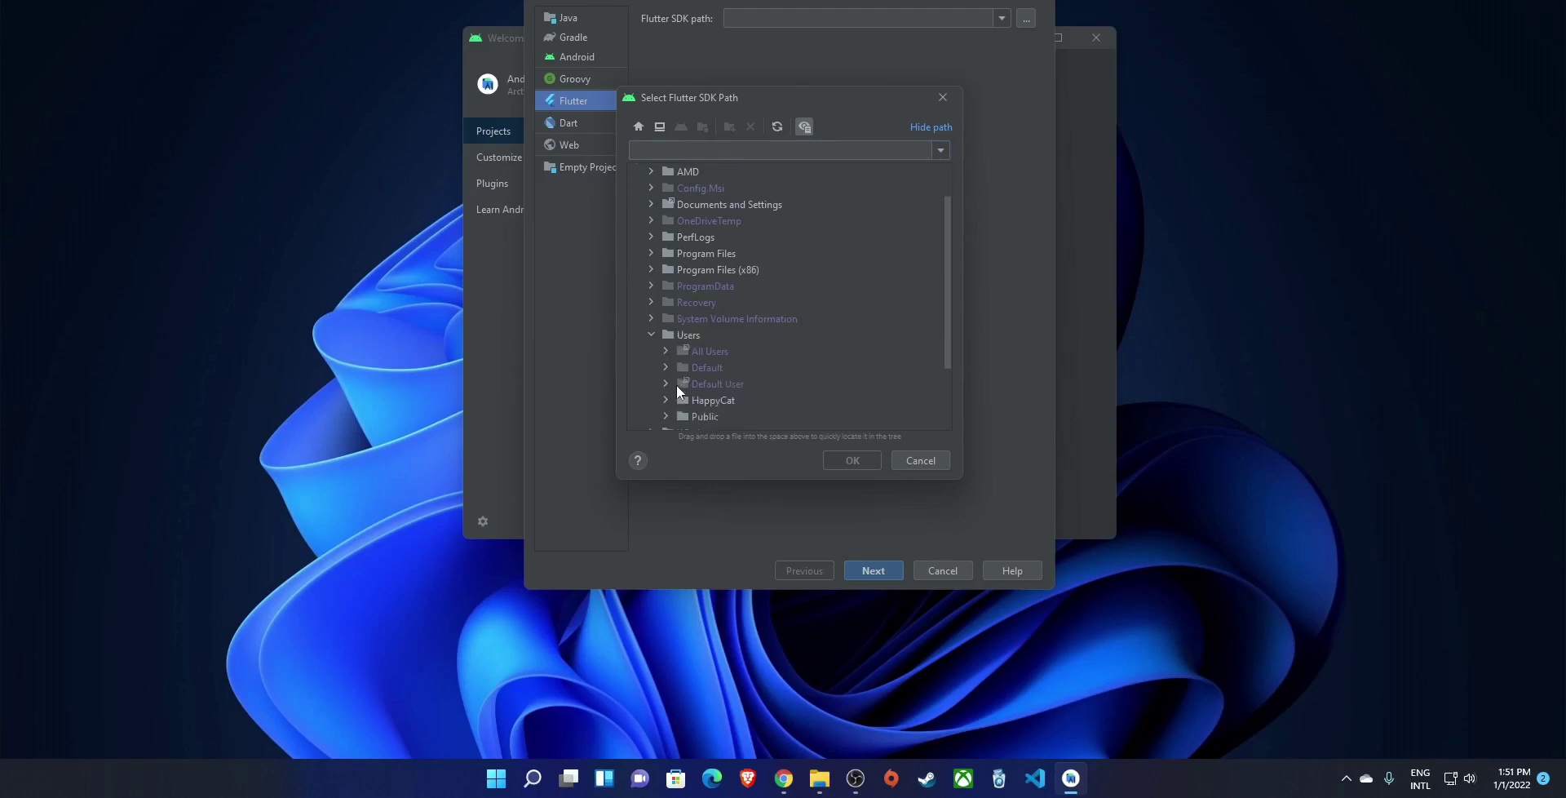
pyautogui.click(667, 307)
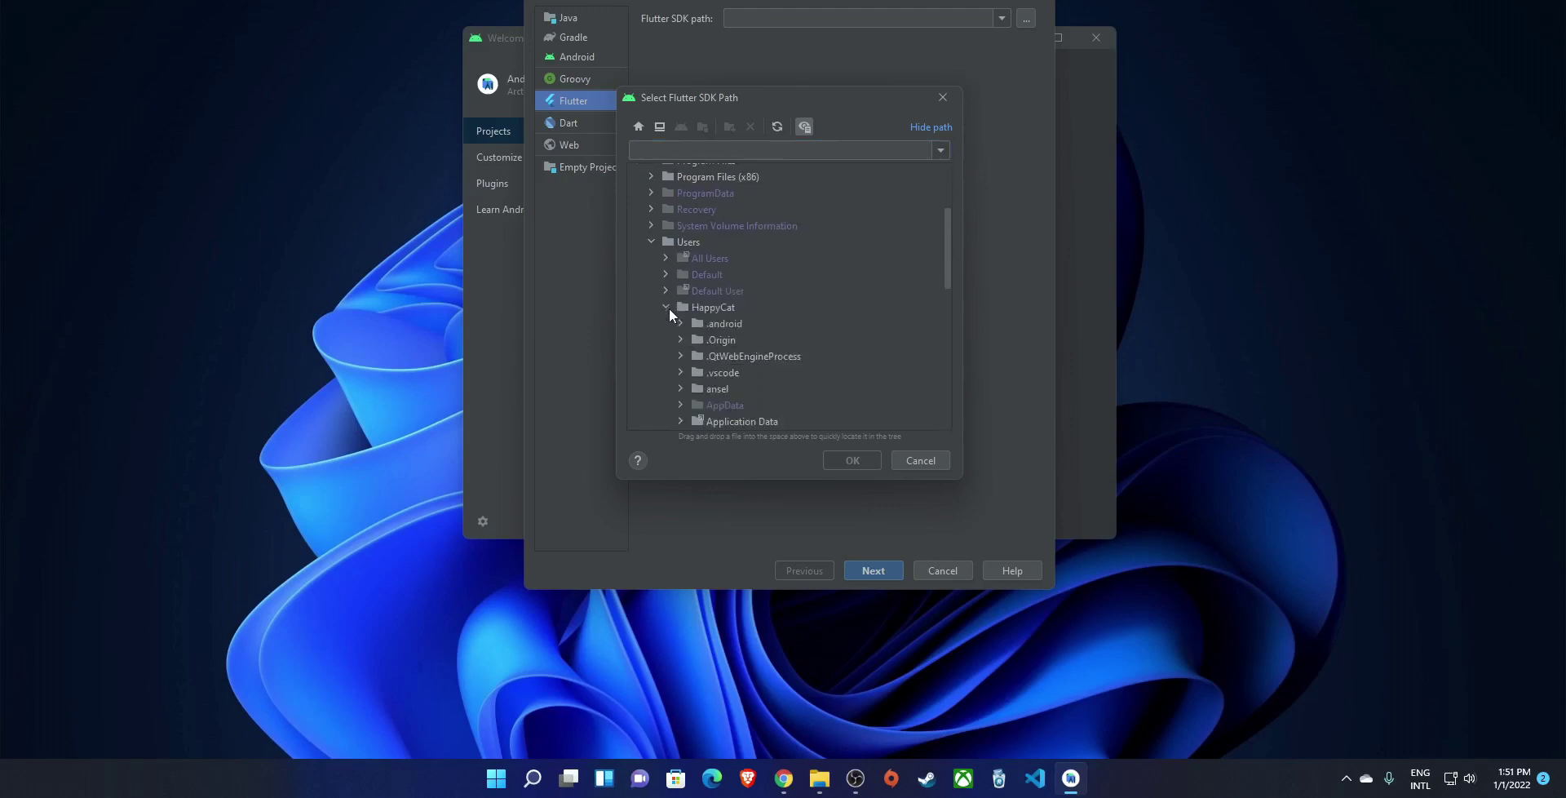
pyautogui.scroll(-2, 759, 390)
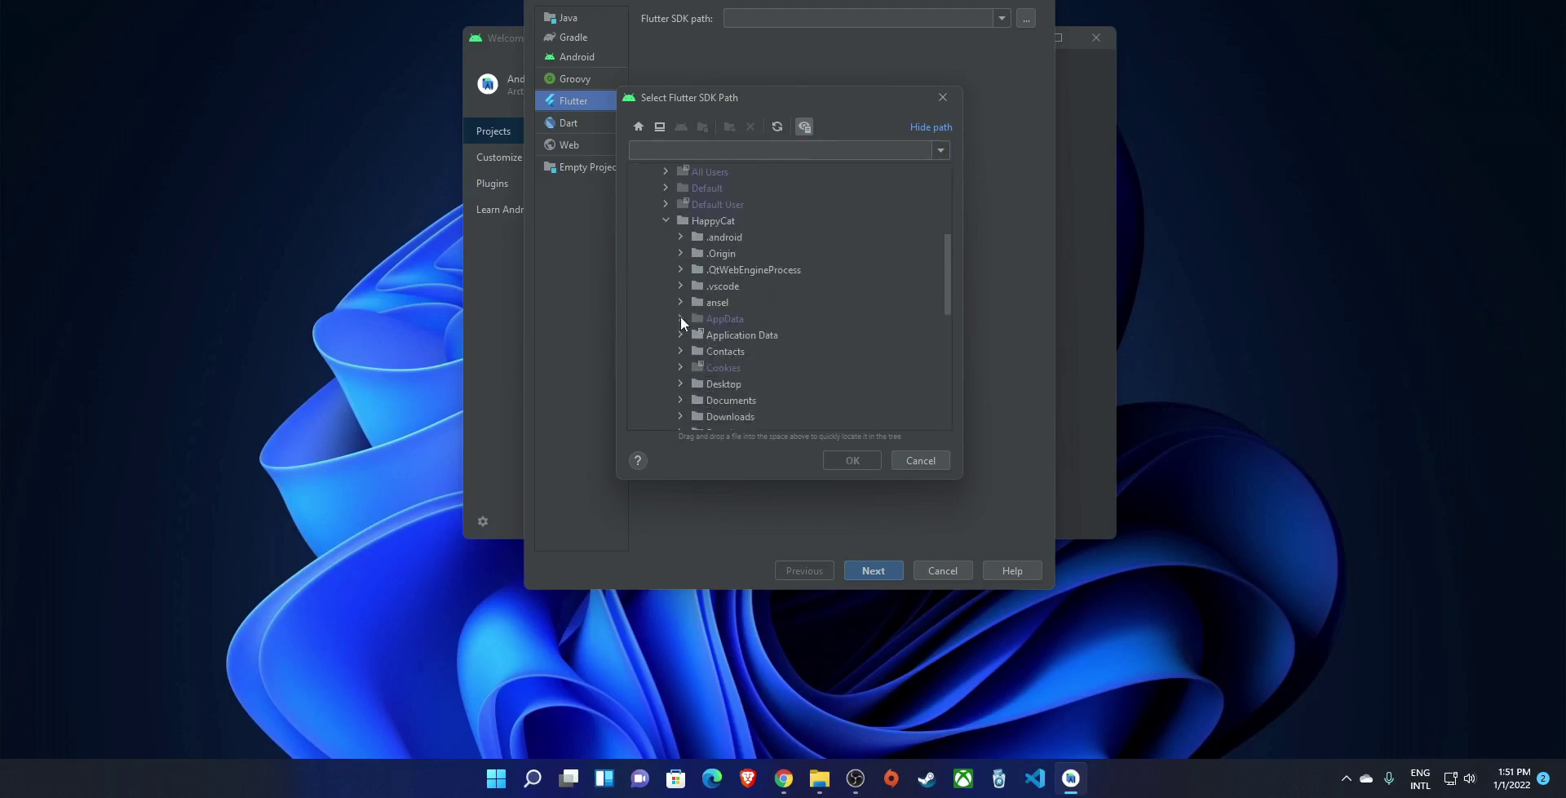
pyautogui.click(680, 318)
pyautogui.click(696, 334)
pyautogui.scroll(-3, 702, 337)
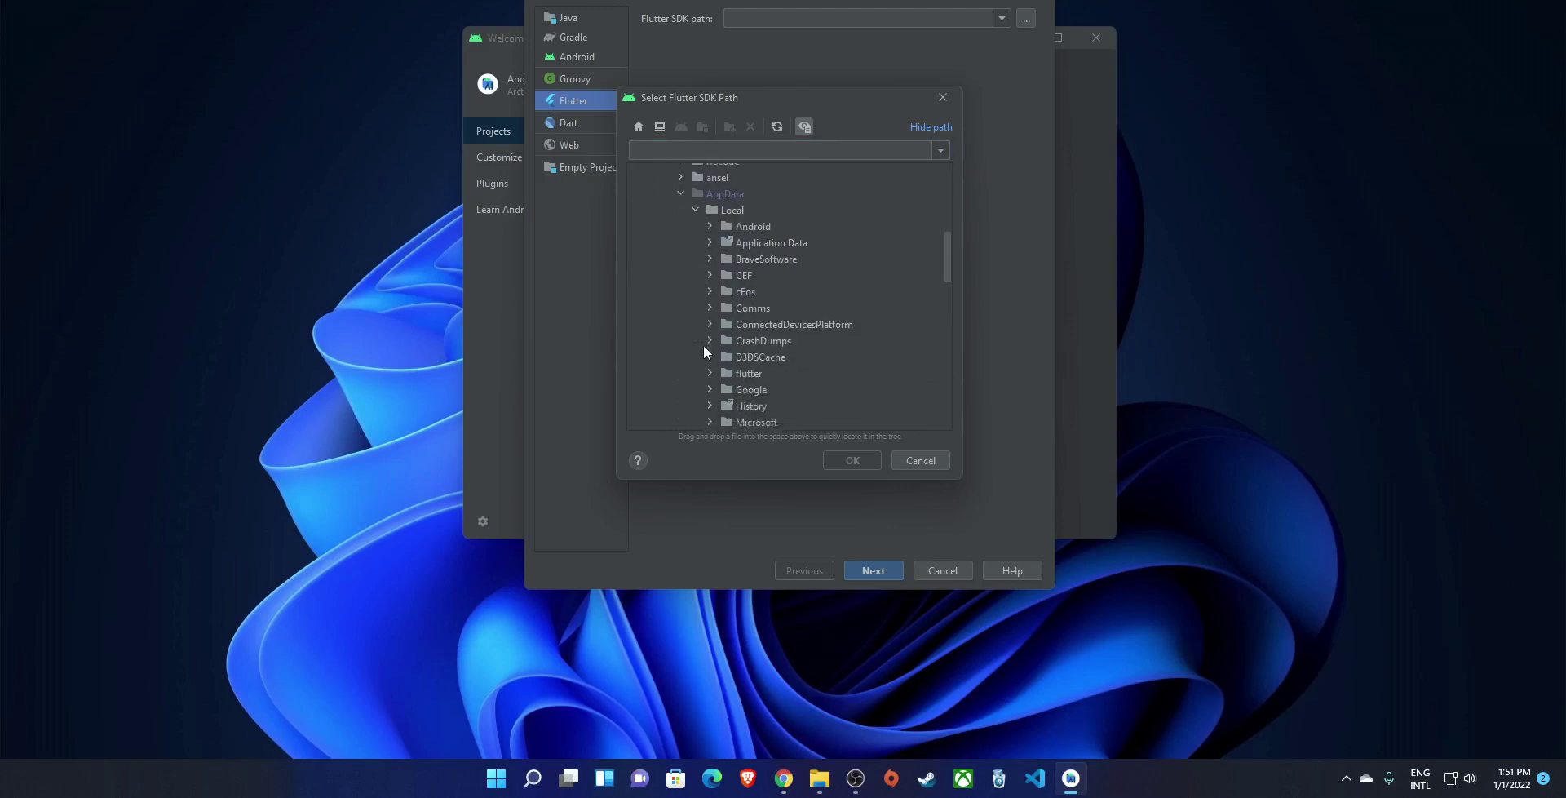
pyautogui.scroll(-2, 706, 351)
pyautogui.click(727, 305)
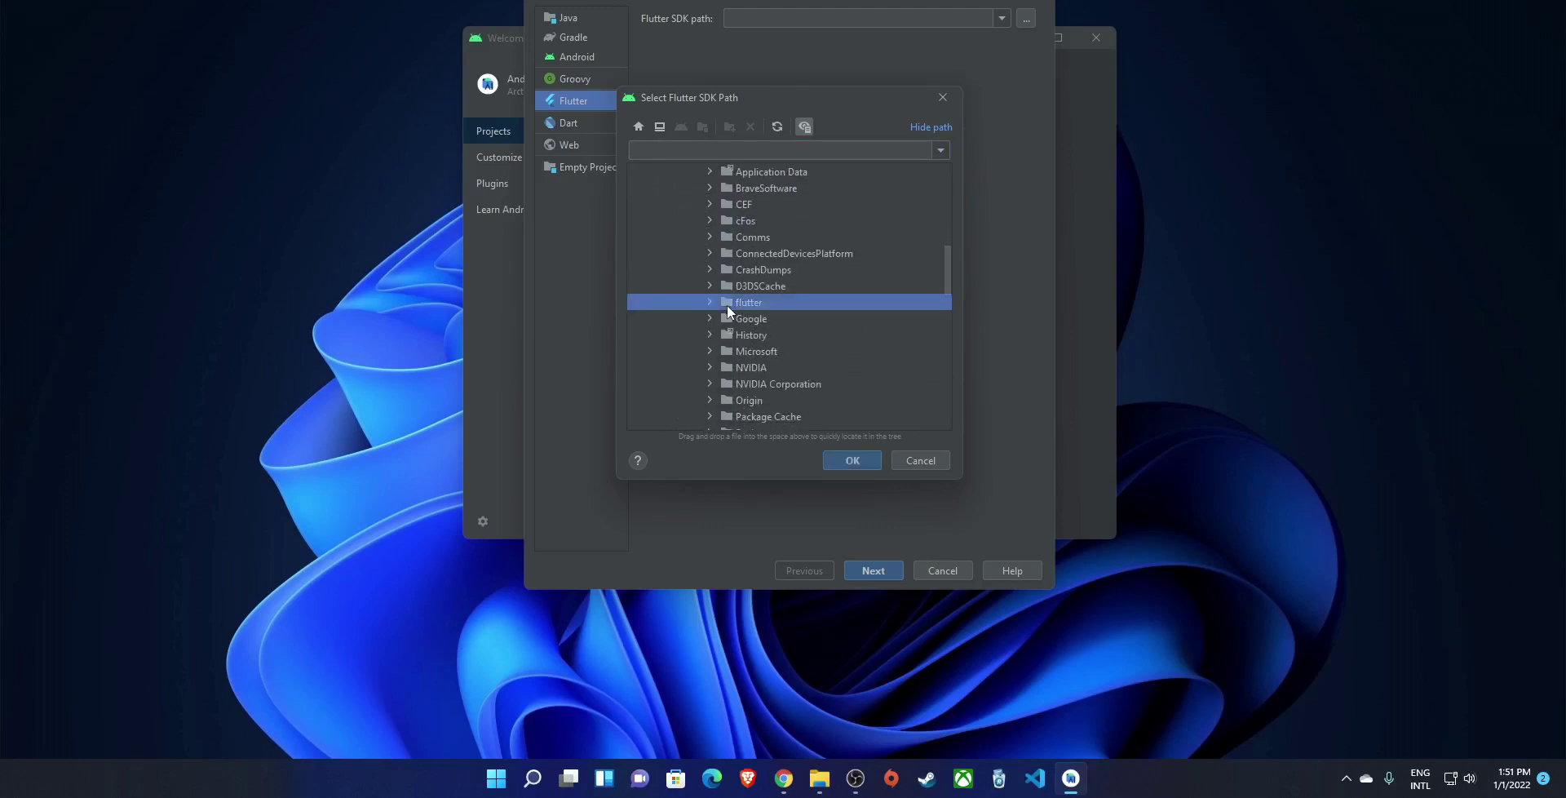
pyautogui.click(848, 462)
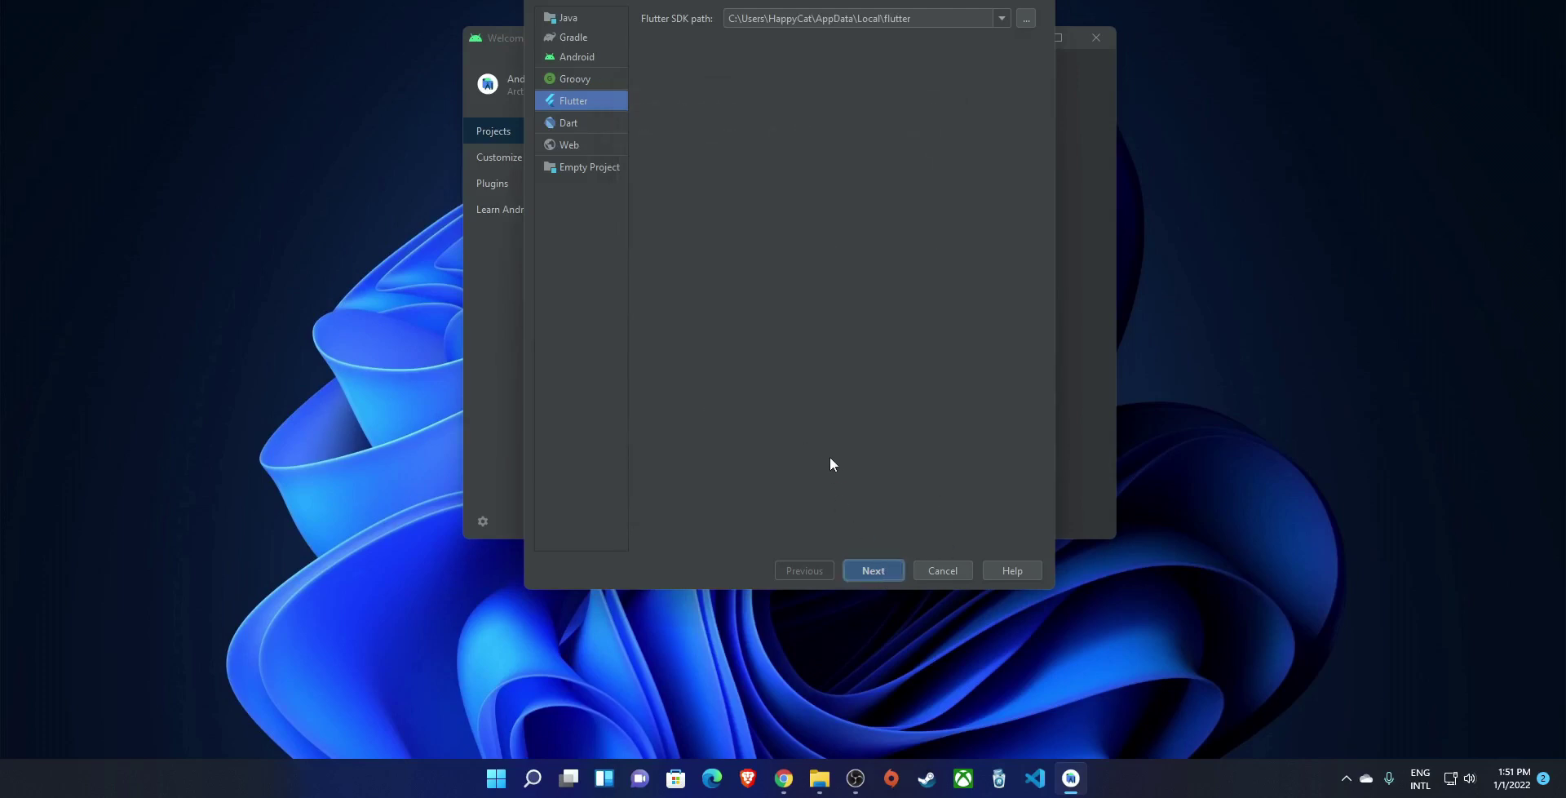
# Create the Flutter project as test_app with Web added to the Android and iOS platforms, and close the What's New panel.
pyautogui.press('Return')
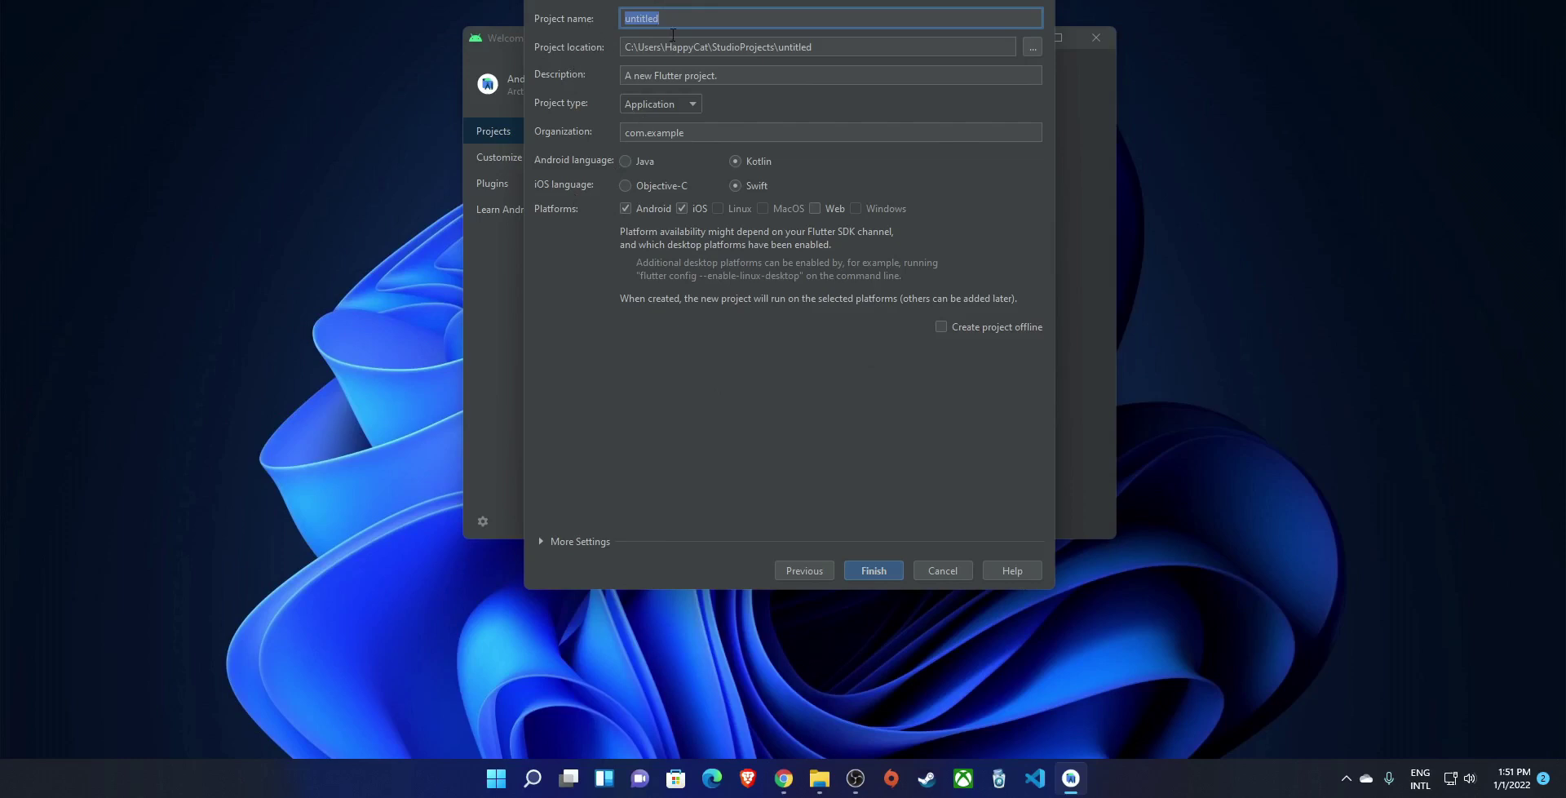
pyautogui.write('test_app')
pyautogui.click(813, 210)
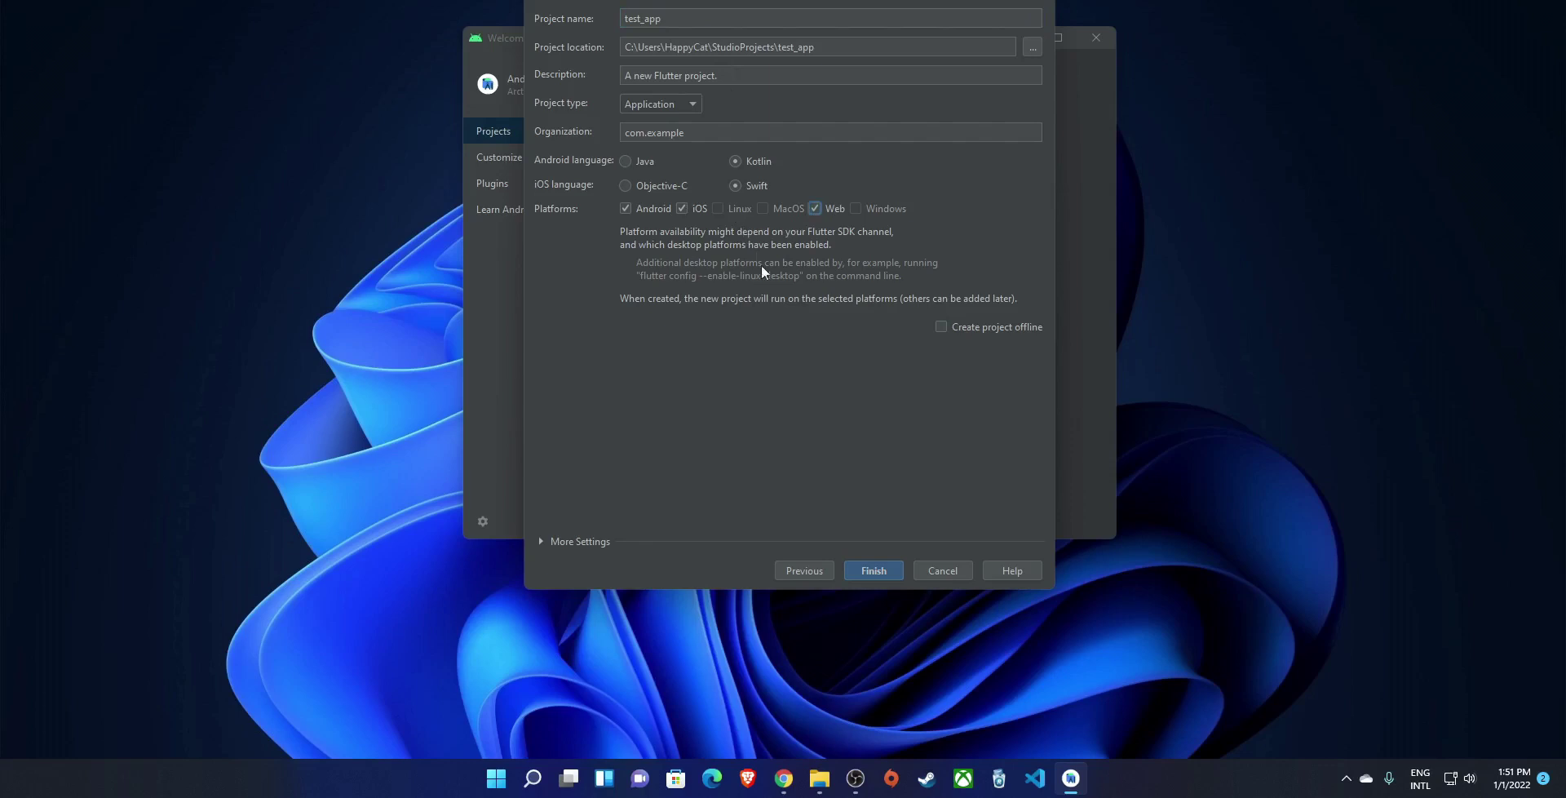
pyautogui.click(871, 568)
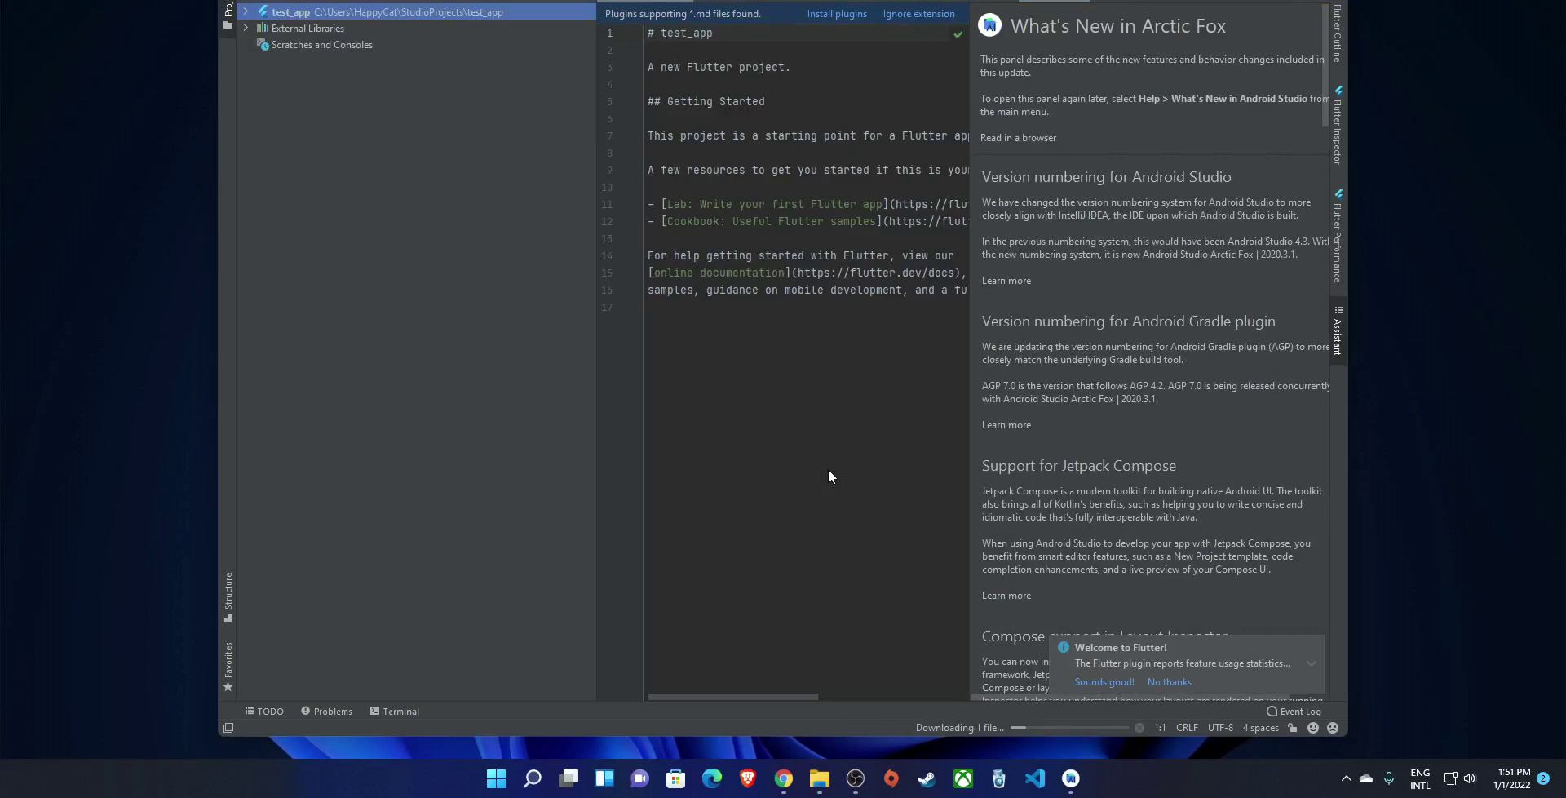
pyautogui.click(1324, 6)
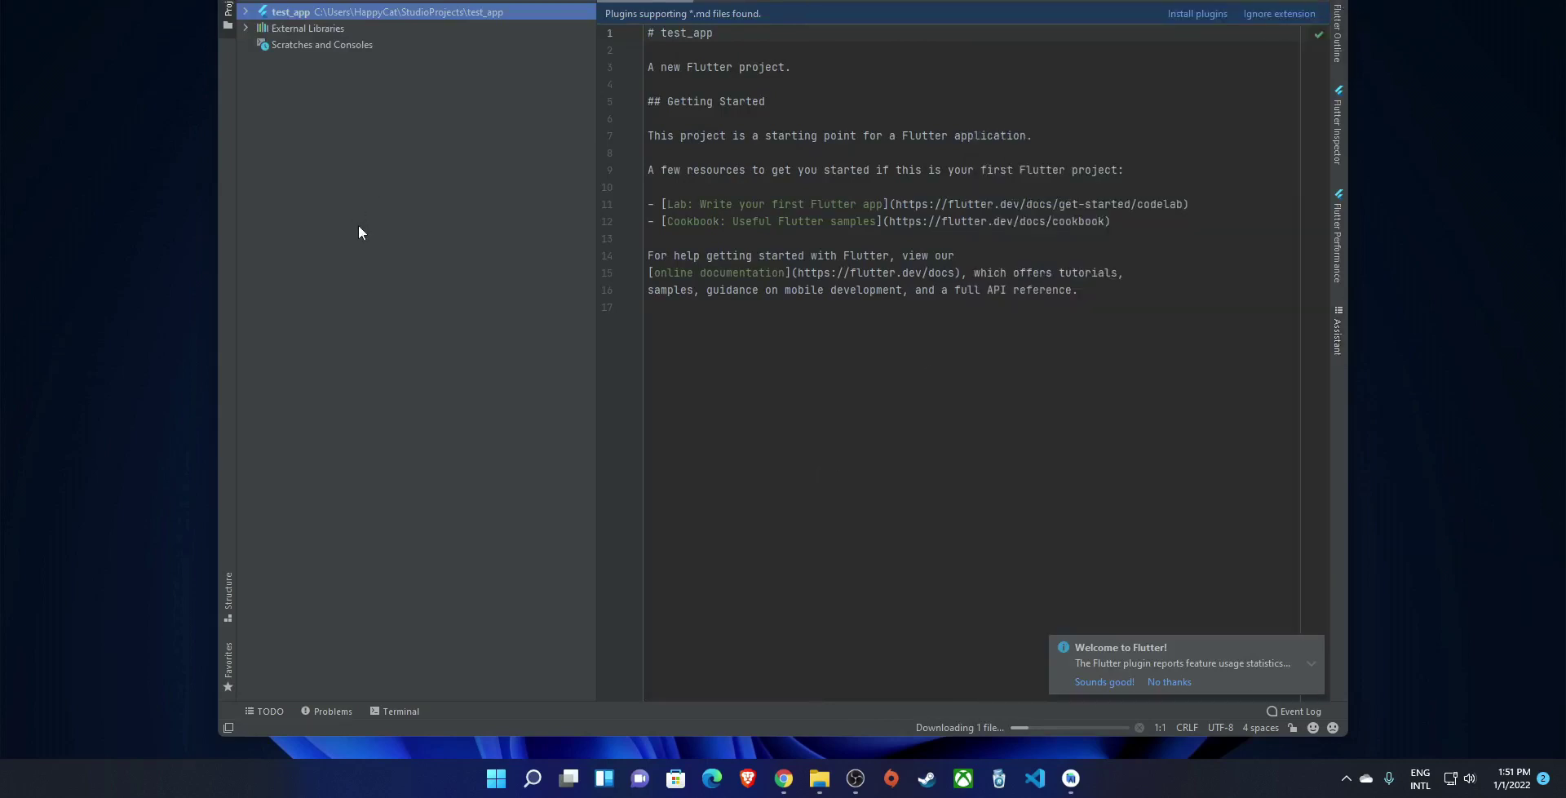
# Expand the test_app project and its lib folder, and open main.dart in the editor.
pyautogui.click(246, 11)
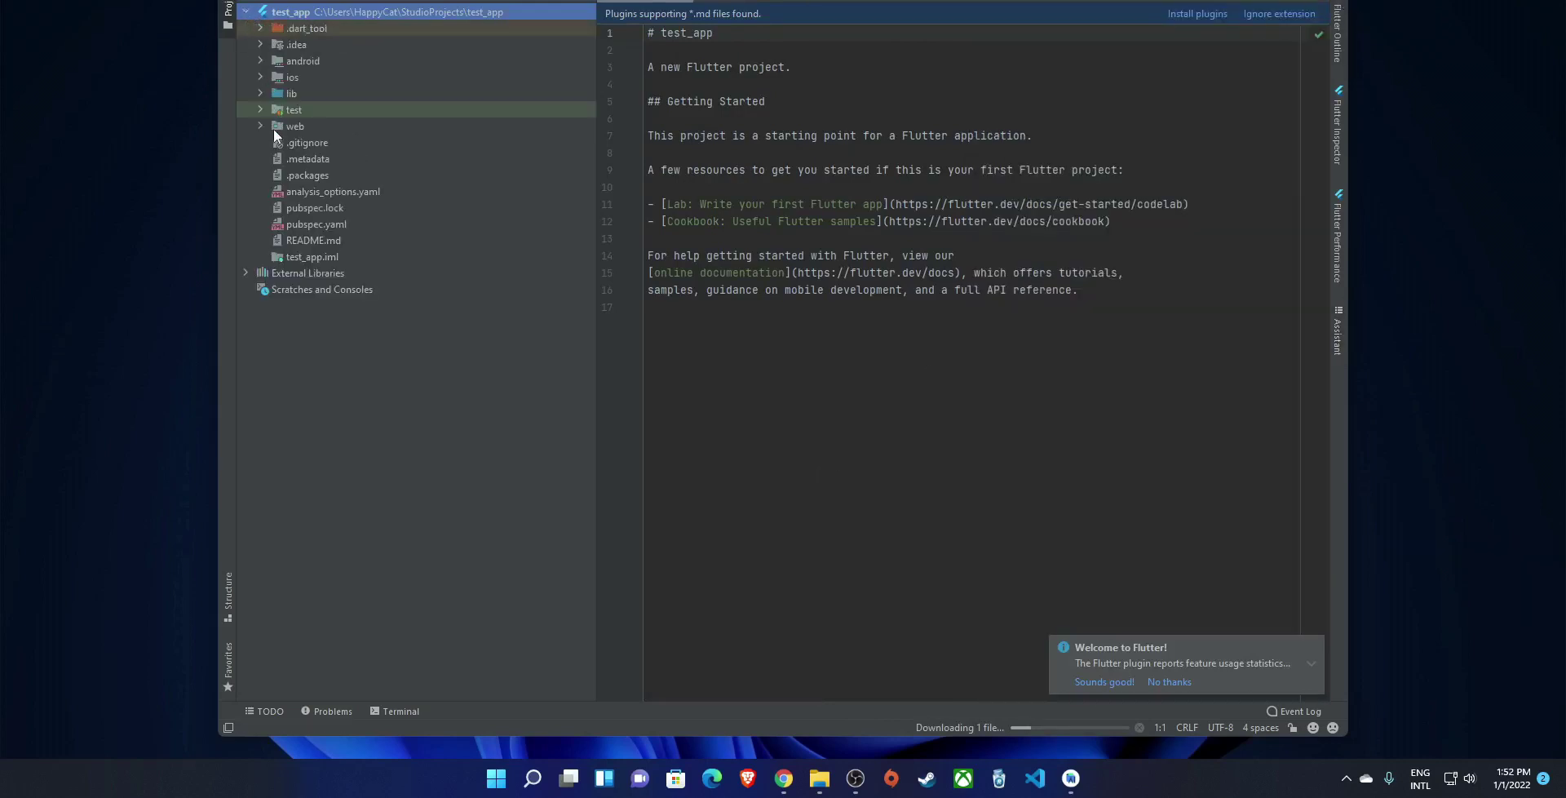
pyautogui.click(260, 93)
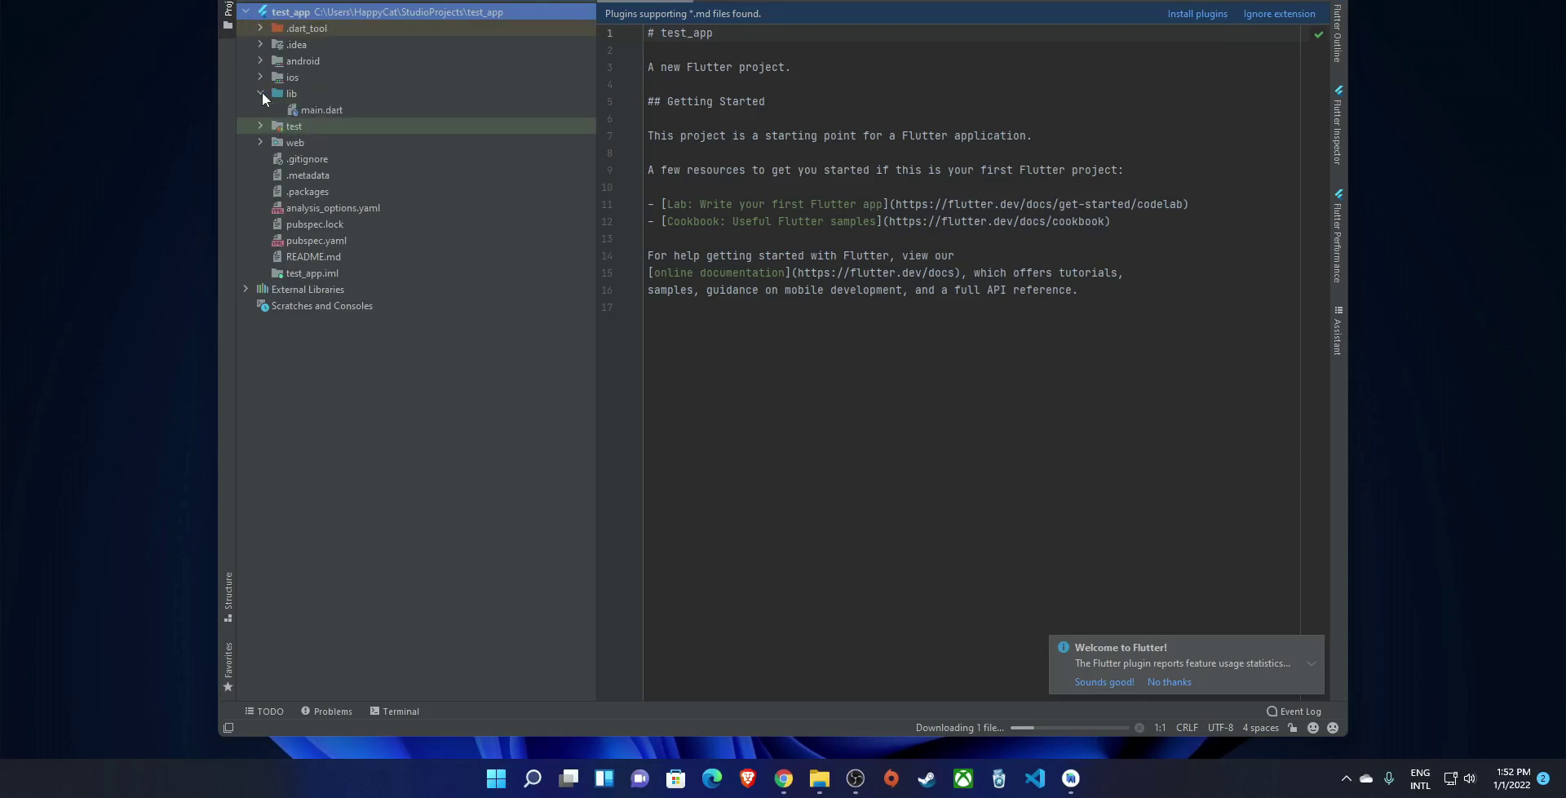
pyautogui.click(302, 113)
pyautogui.doubleClick(301, 109)
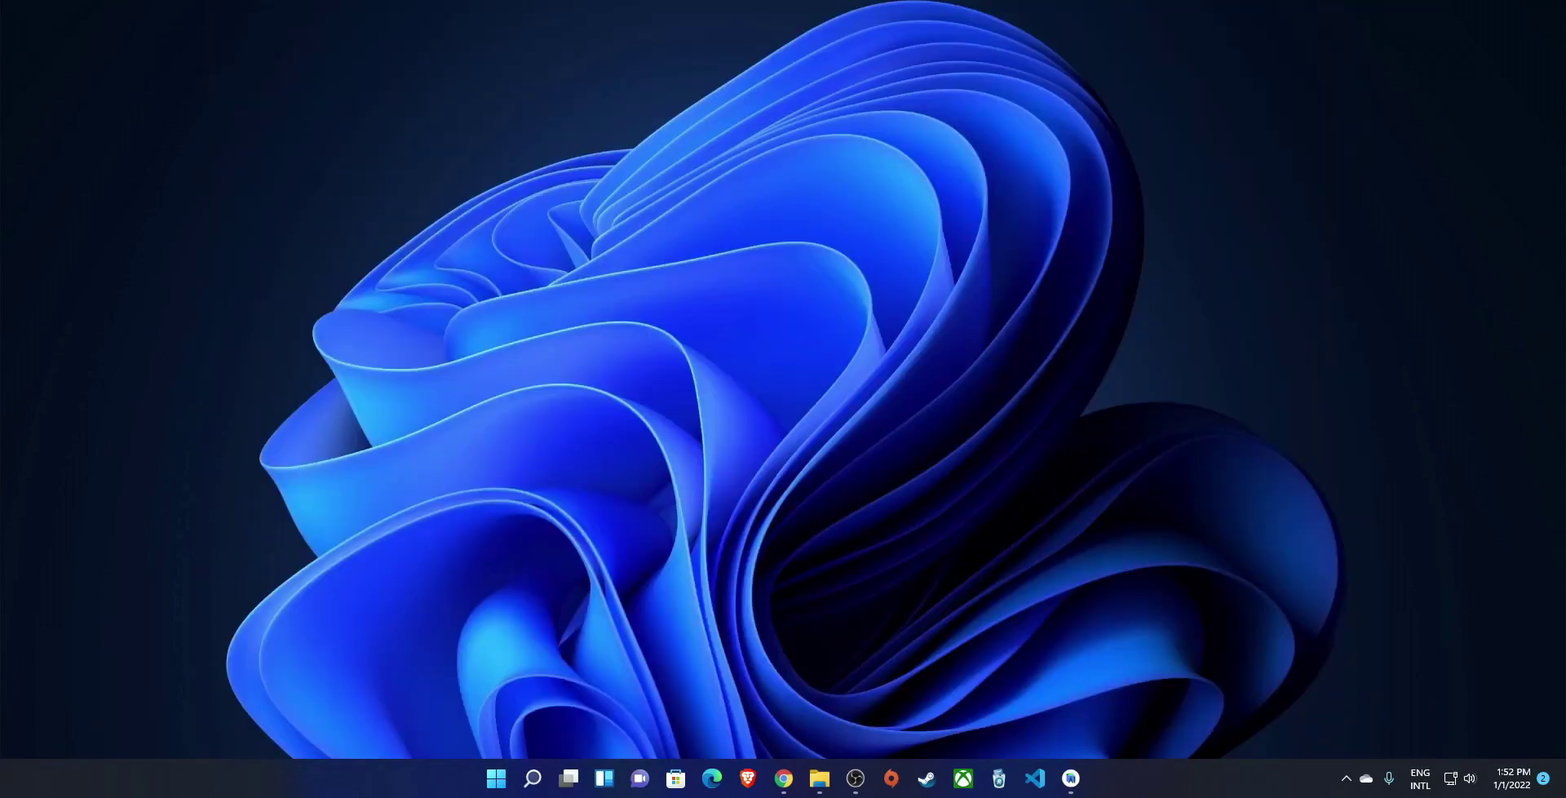
# Switch to Chrome, find Agree to Android Licenses in the Flutter install guide, and copy the command flutter doctor --android-licenses.
pyautogui.click(783, 778)
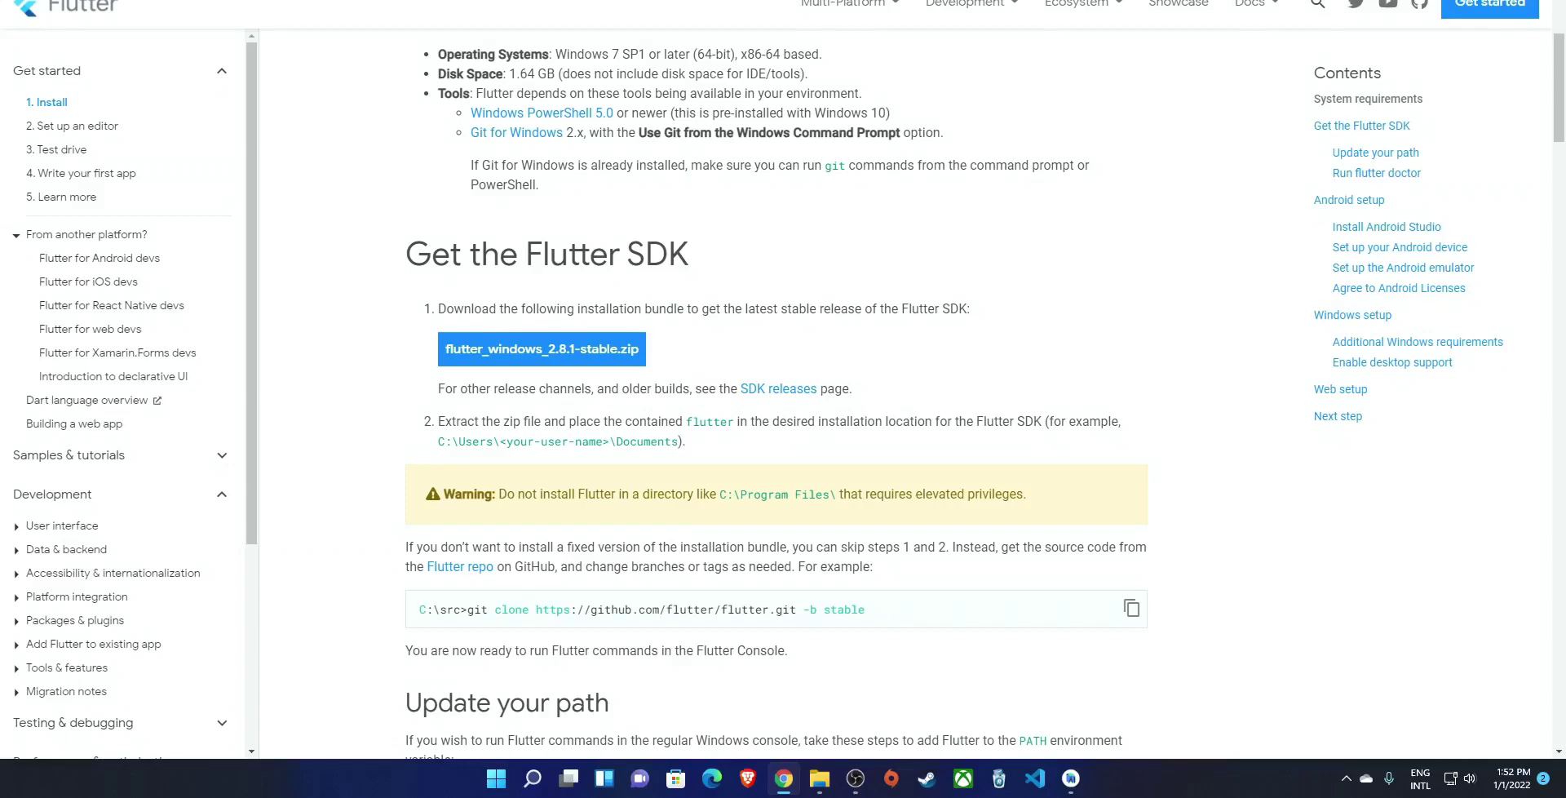
pyautogui.scroll(-5, 871, 337)
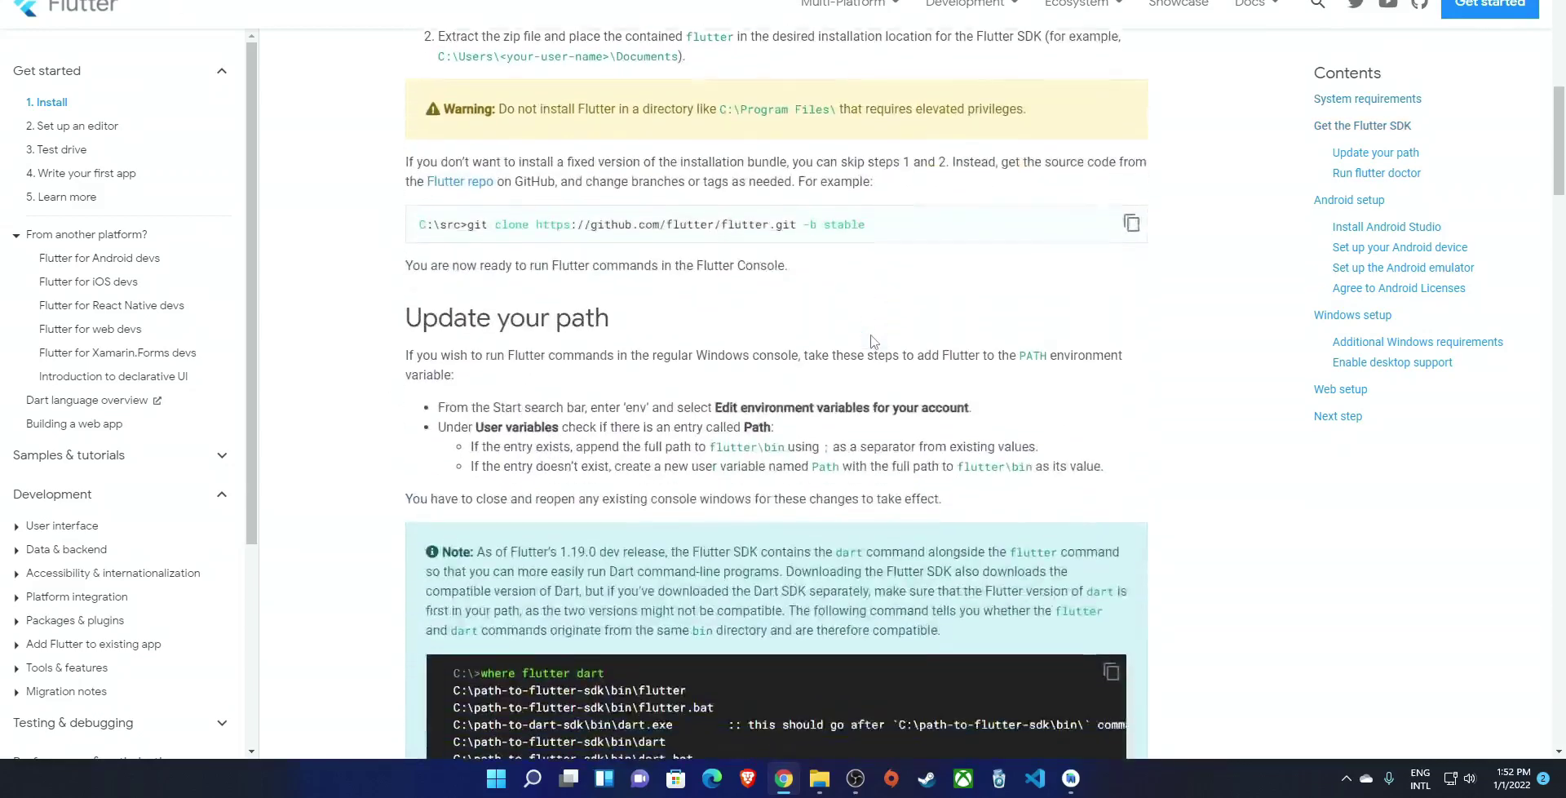
pyautogui.scroll(-2, 871, 338)
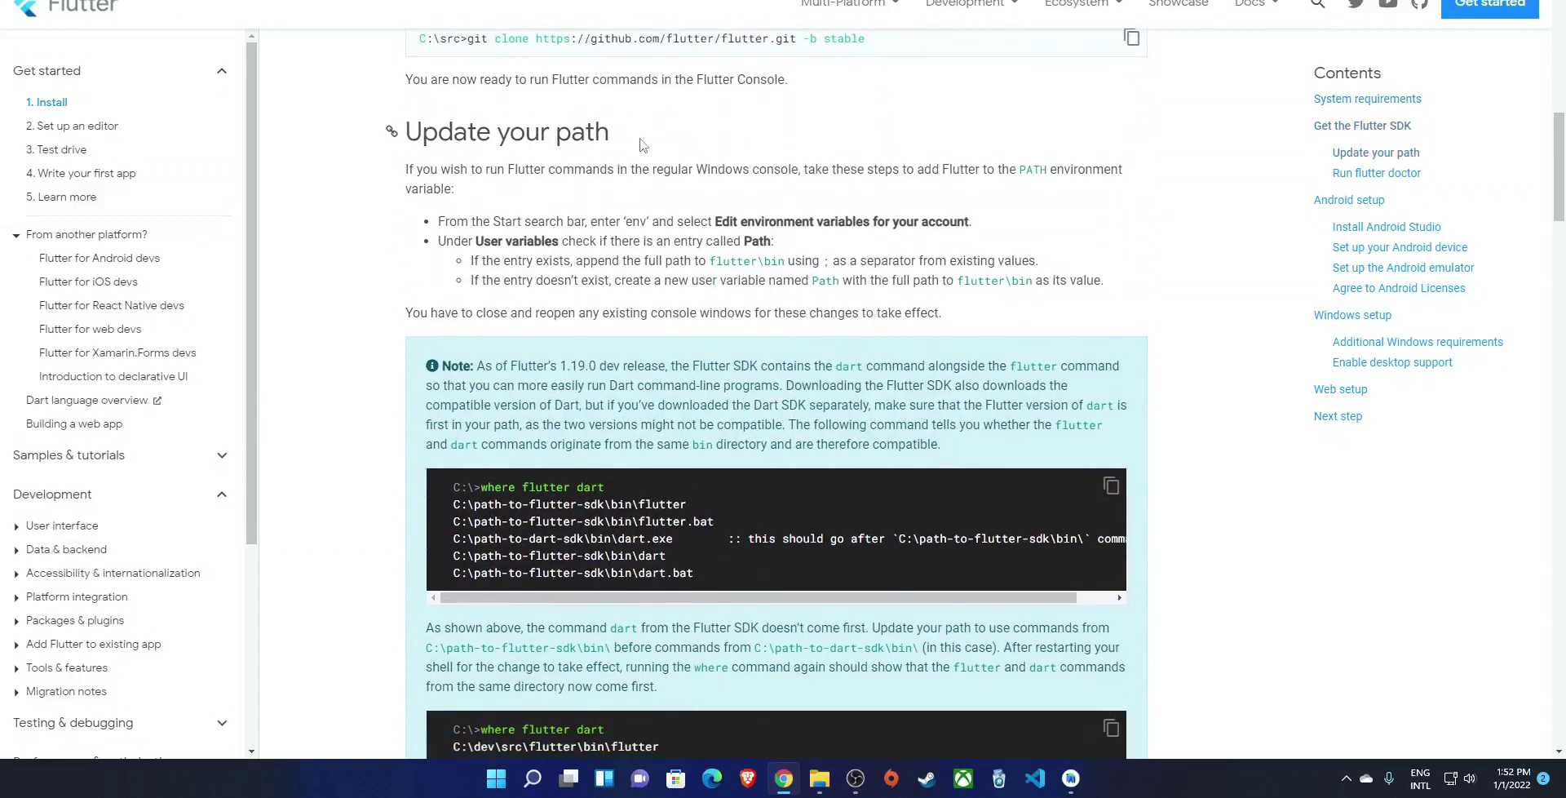
pyautogui.scroll(-6, 643, 145)
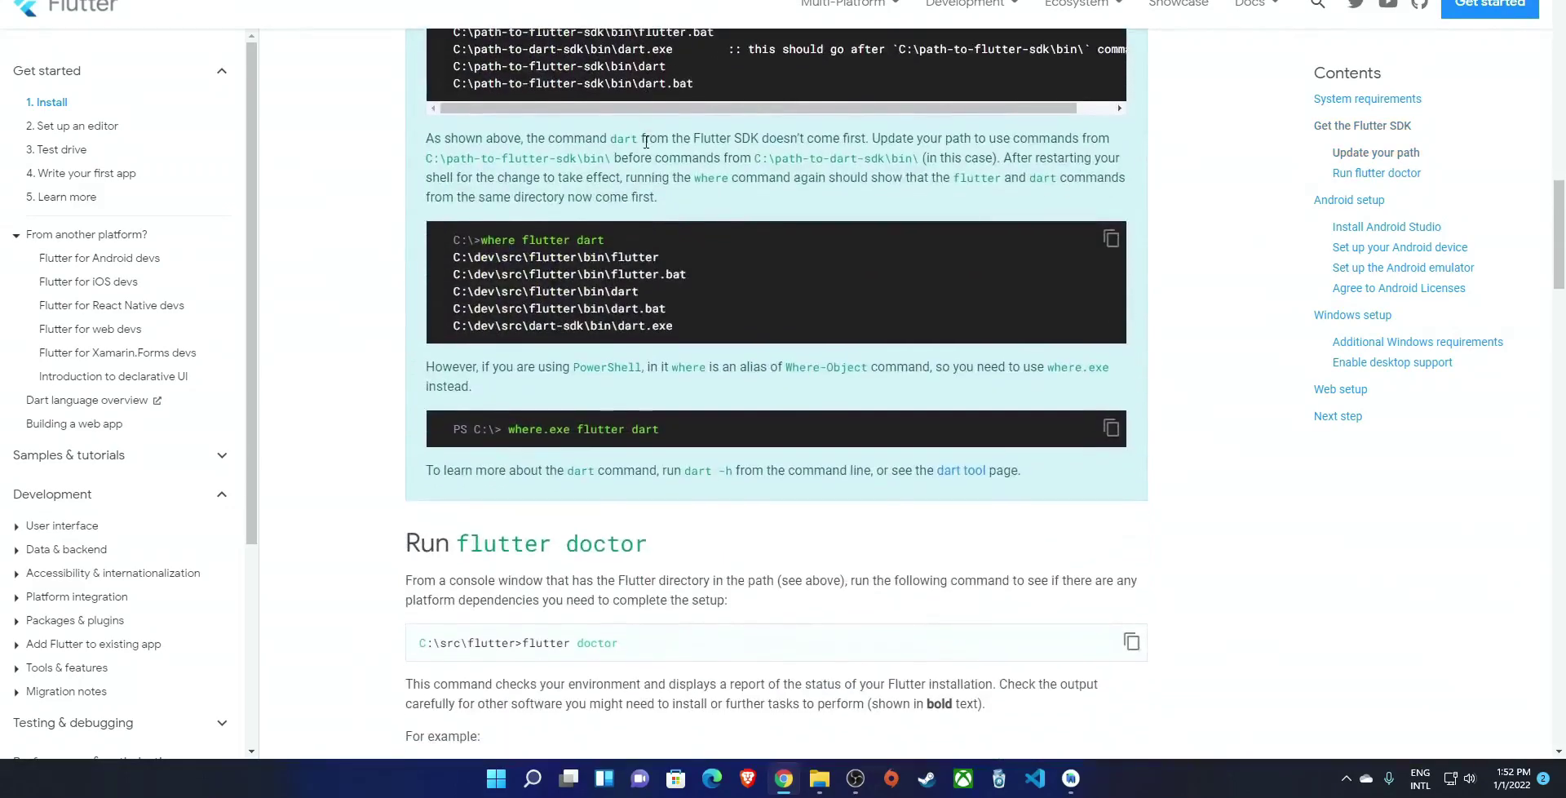
pyautogui.scroll(-5, 646, 142)
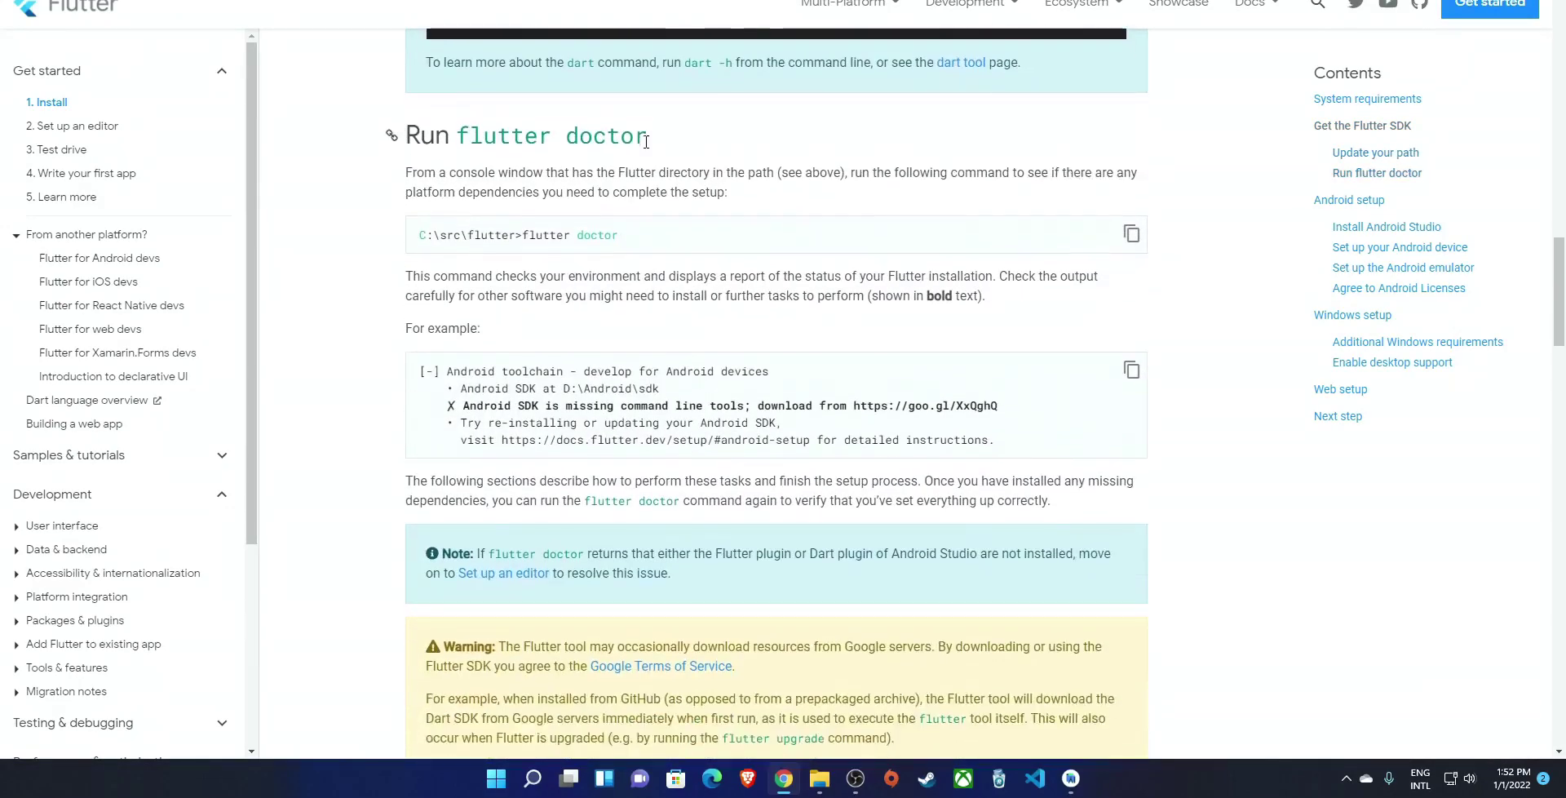
pyautogui.scroll(-1, 647, 145)
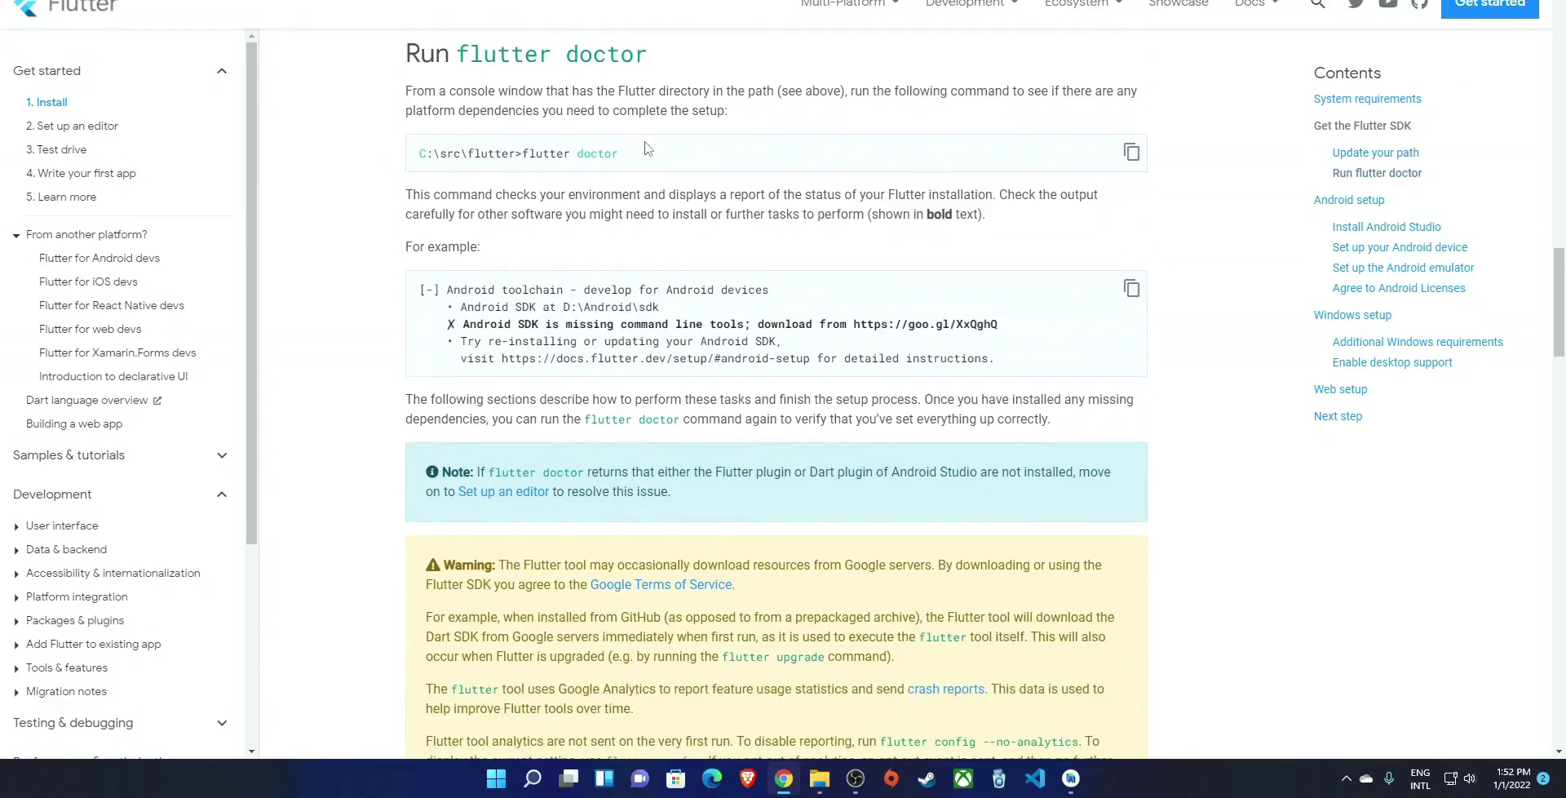
pyautogui.scroll(-6, 647, 147)
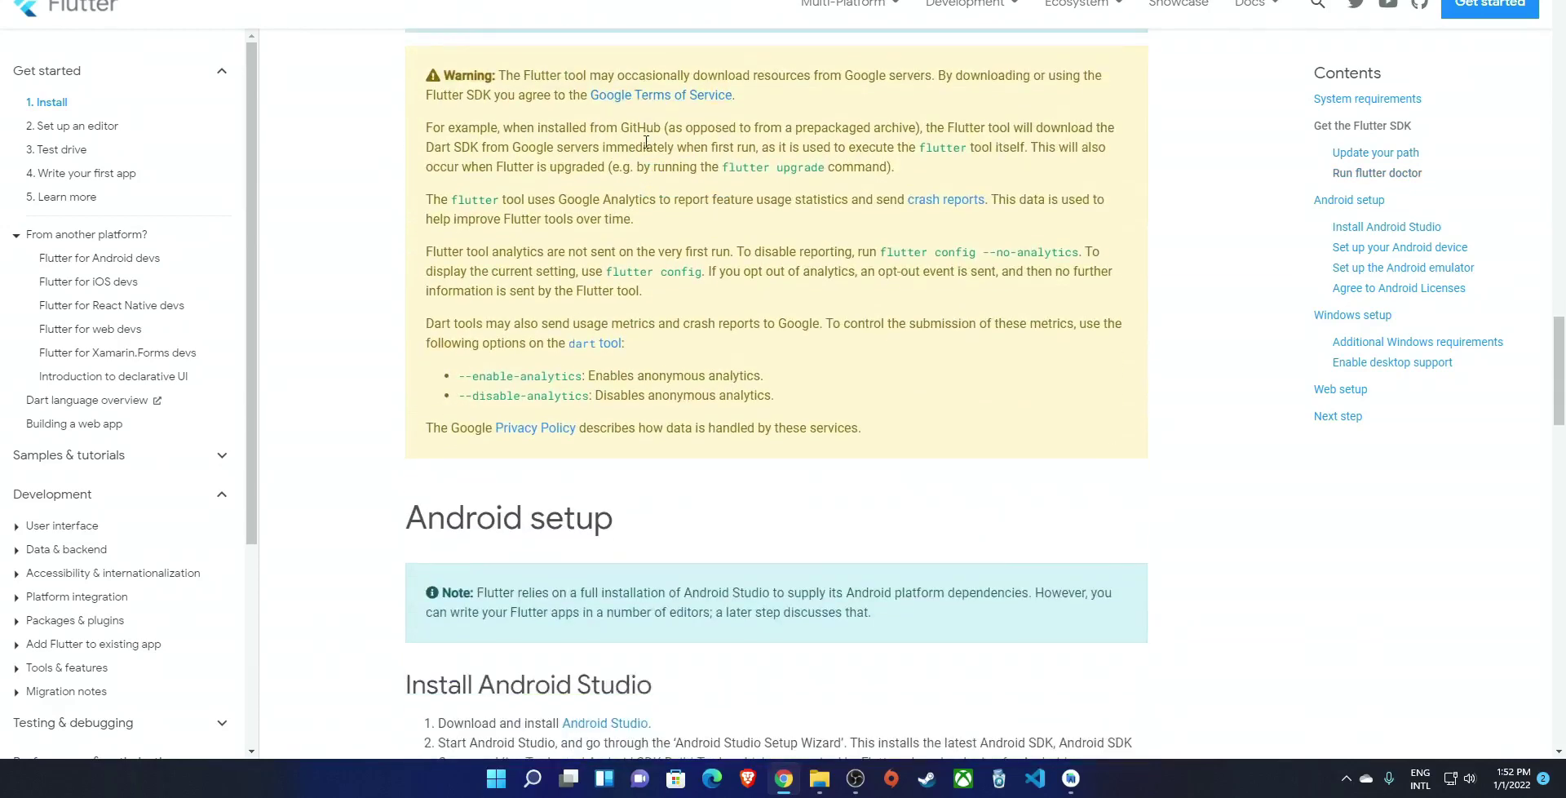
pyautogui.scroll(-15, 646, 142)
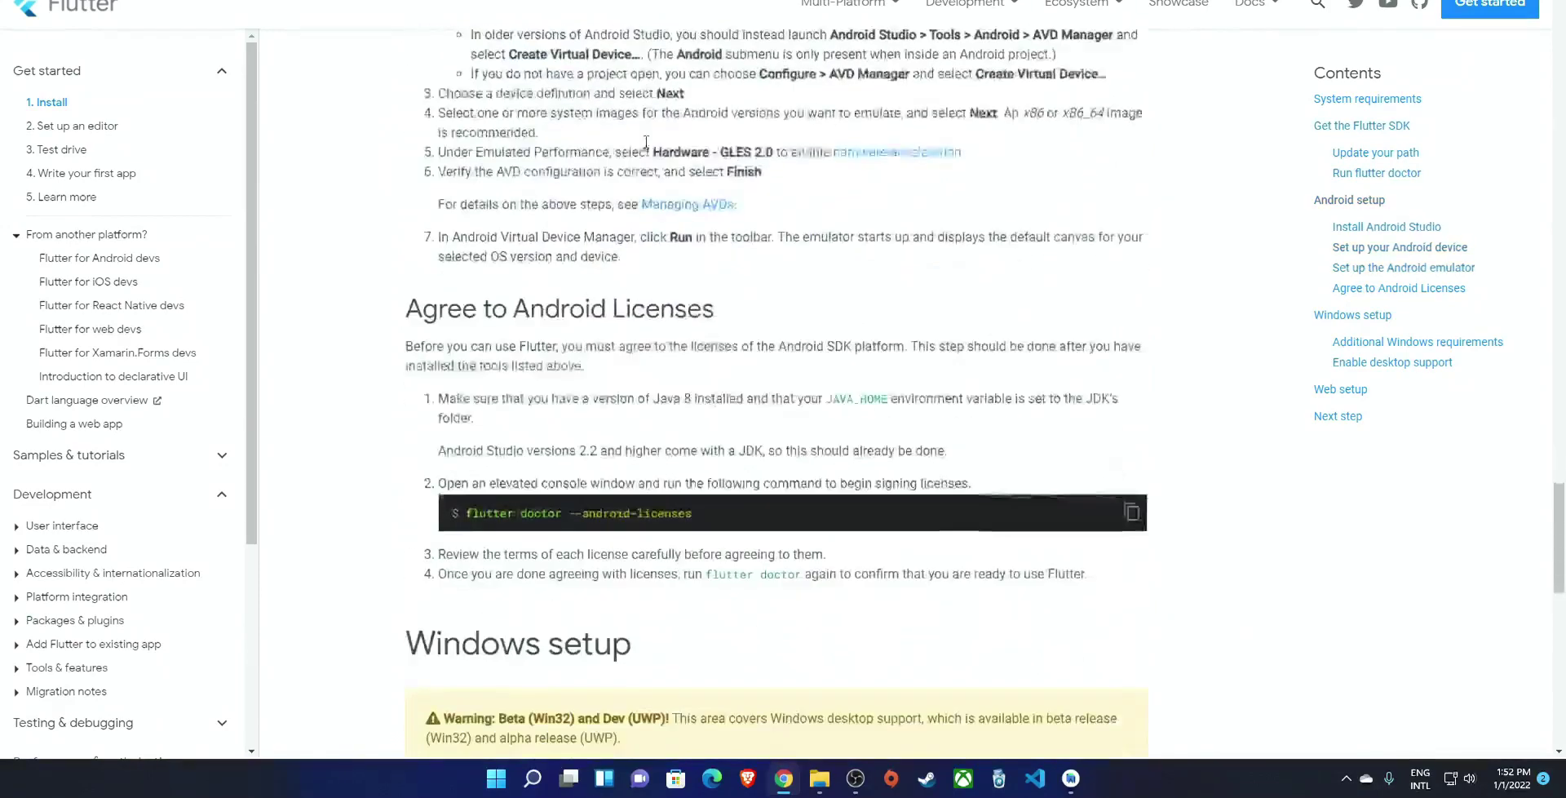
pyautogui.scroll(-2, 645, 142)
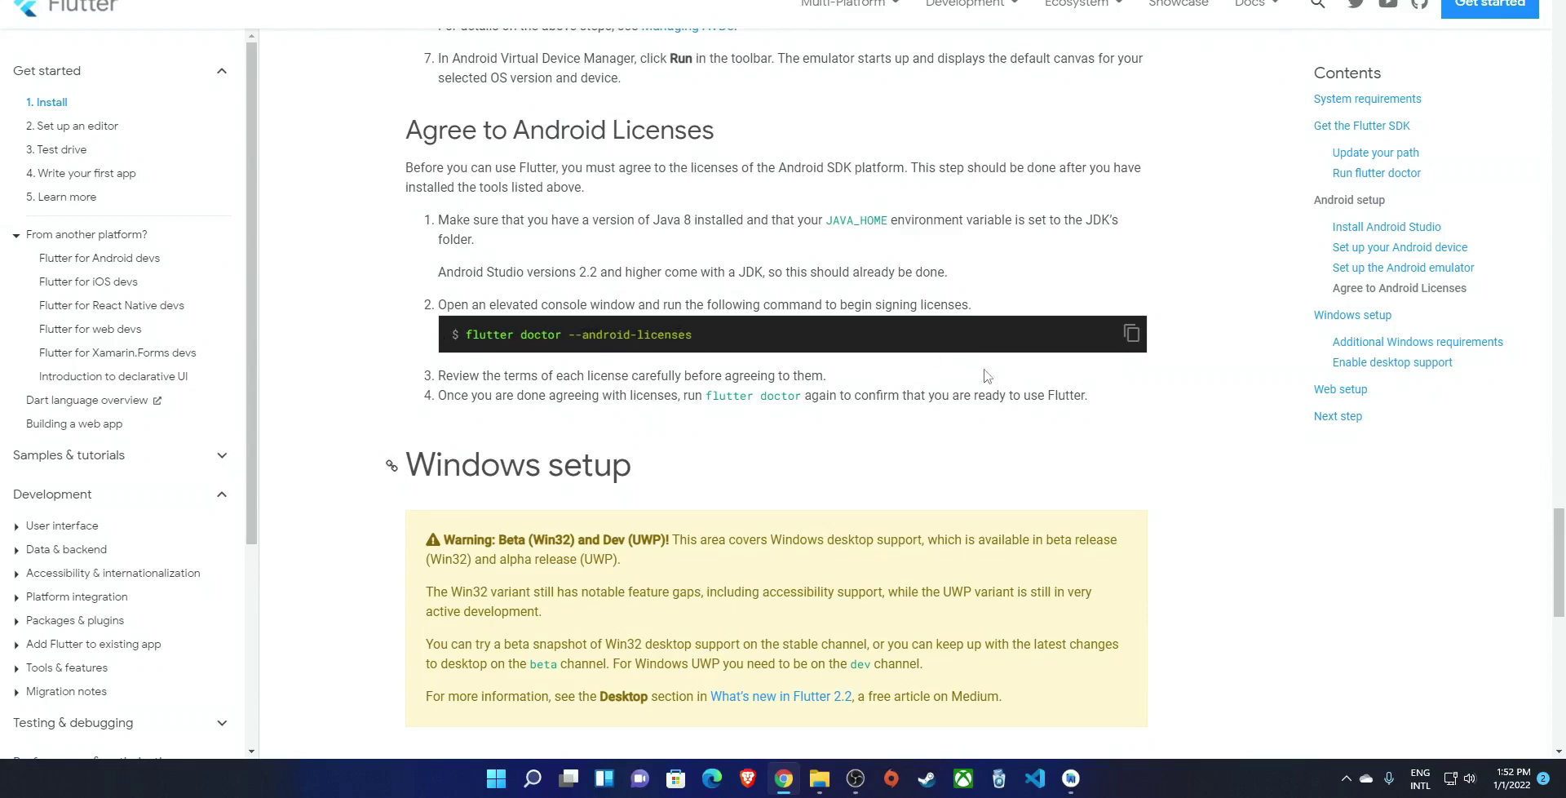
pyautogui.click(1133, 335)
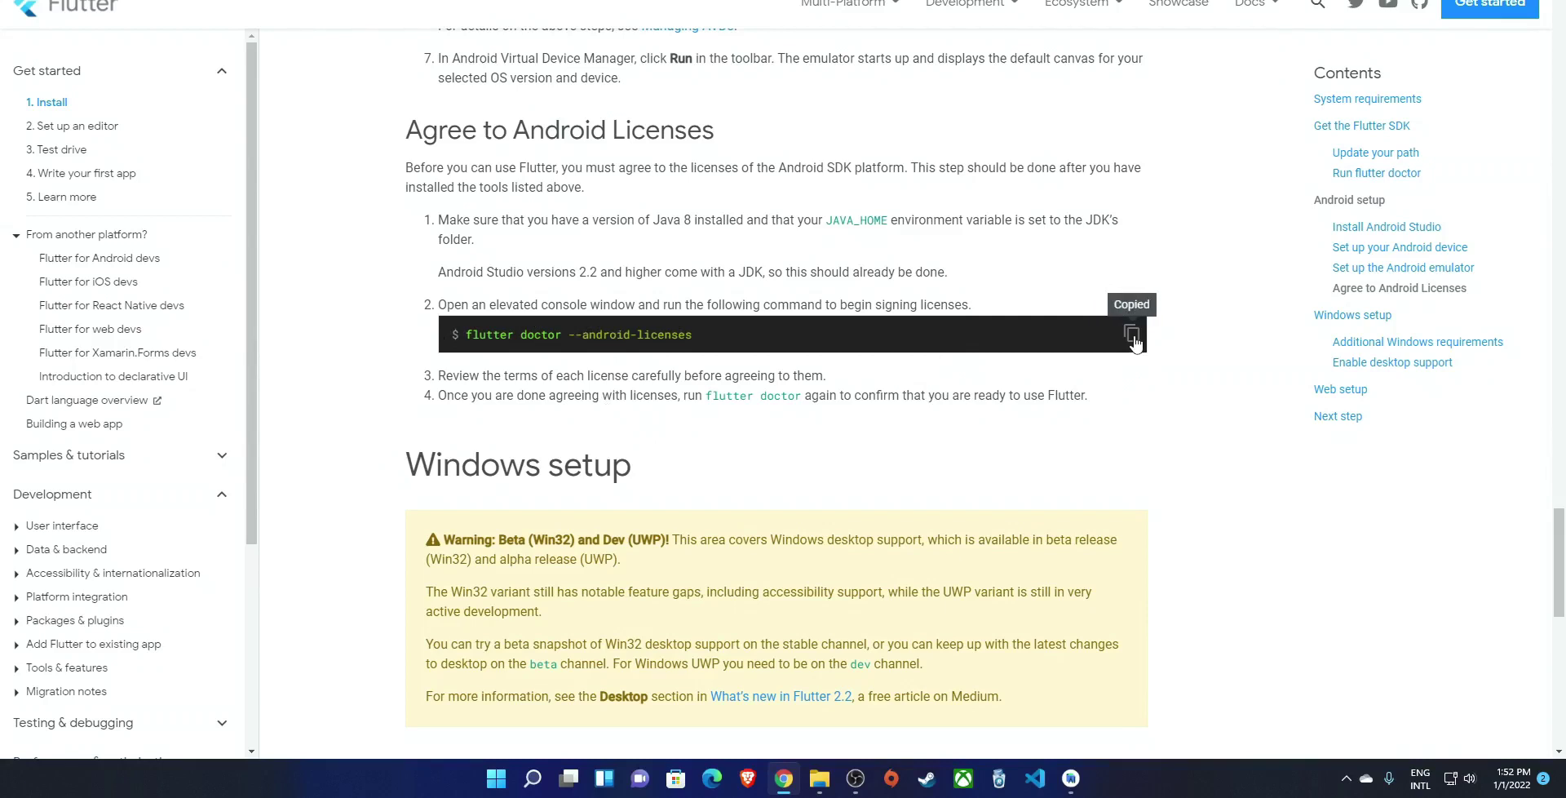
# Open Windows Terminal and run the copied command flutter doctor --android-licenses.
pyautogui.press('super')
pyautogui.write('ter')
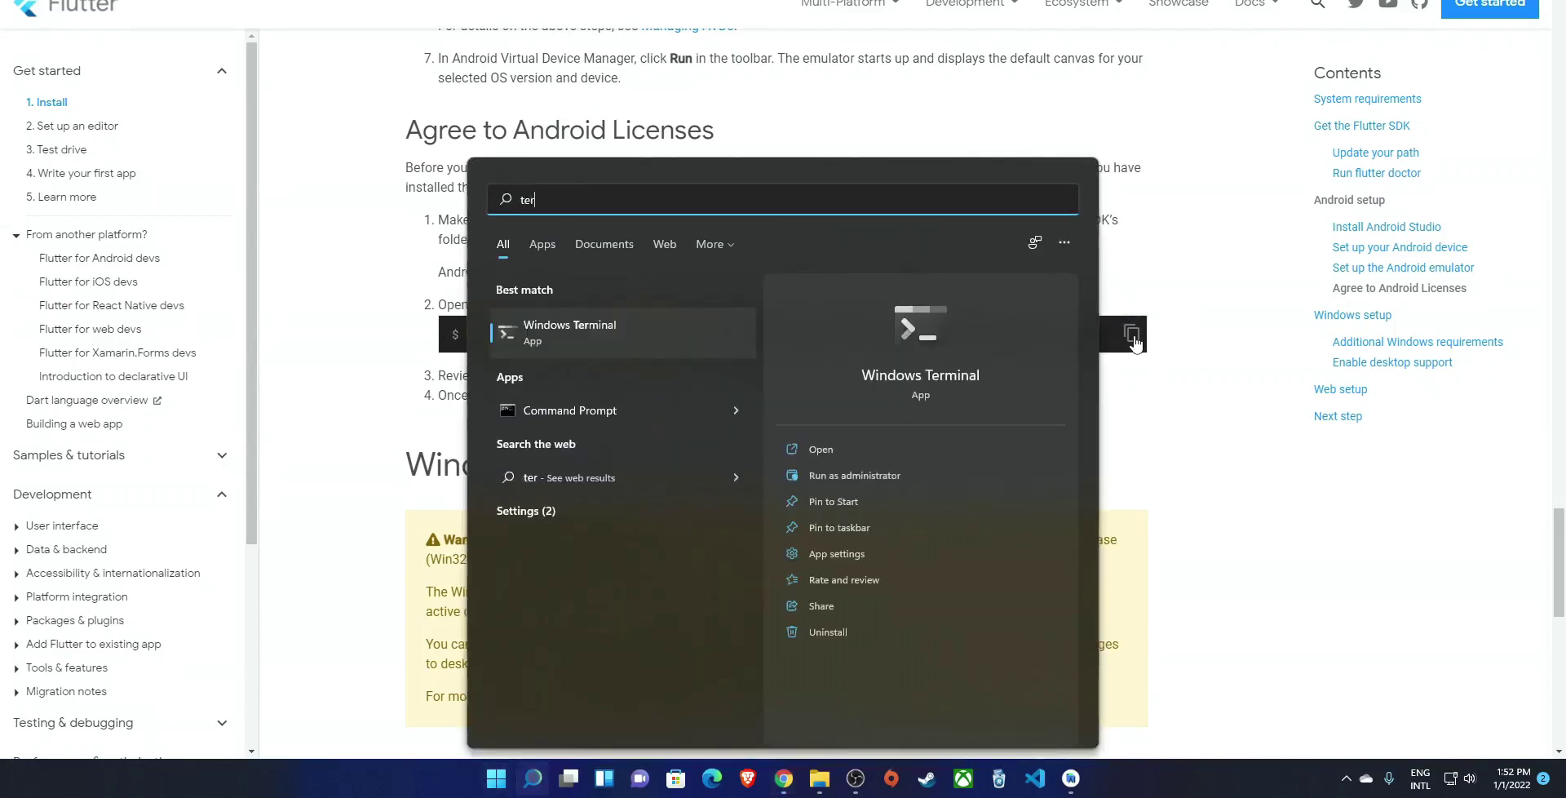
pyautogui.click(658, 326)
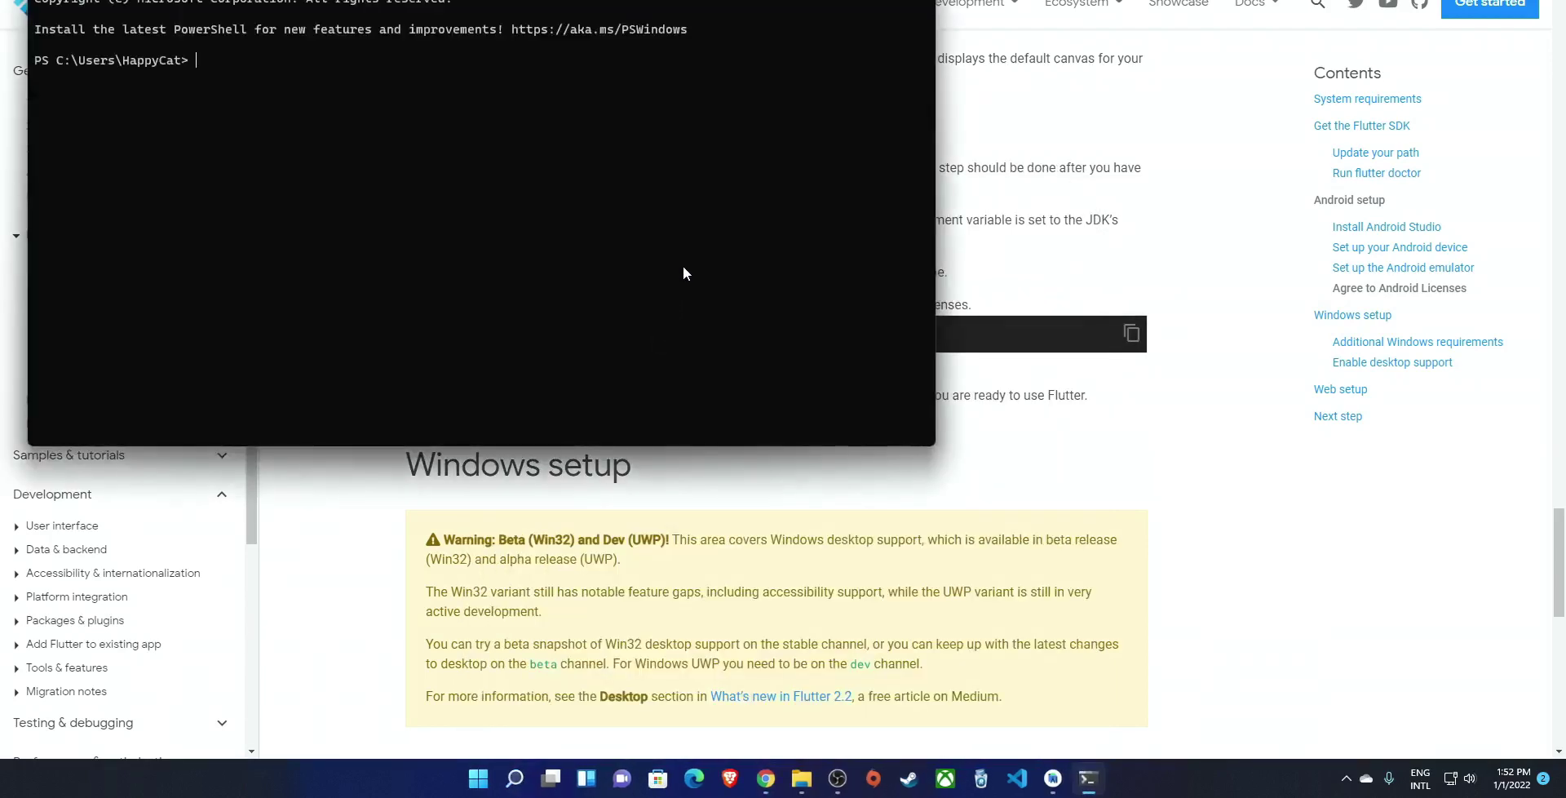
pyautogui.hotkey('ctrl', 'v')
pyautogui.click(419, 276)
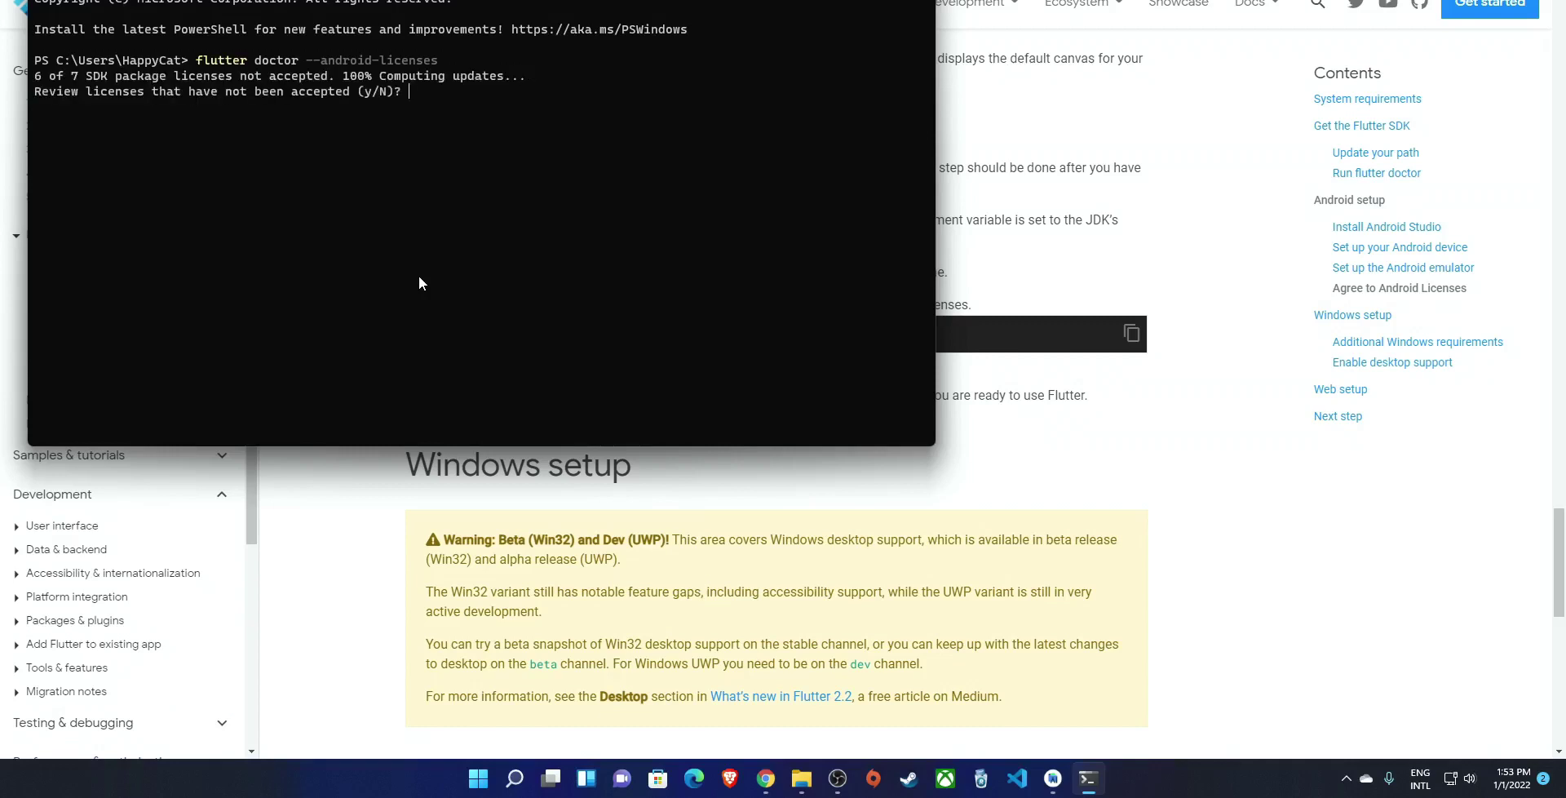
# Agree to review the unaccepted licenses, answer y to every Android SDK license, and close the terminal.
pyautogui.write('y')
pyautogui.press('Return')
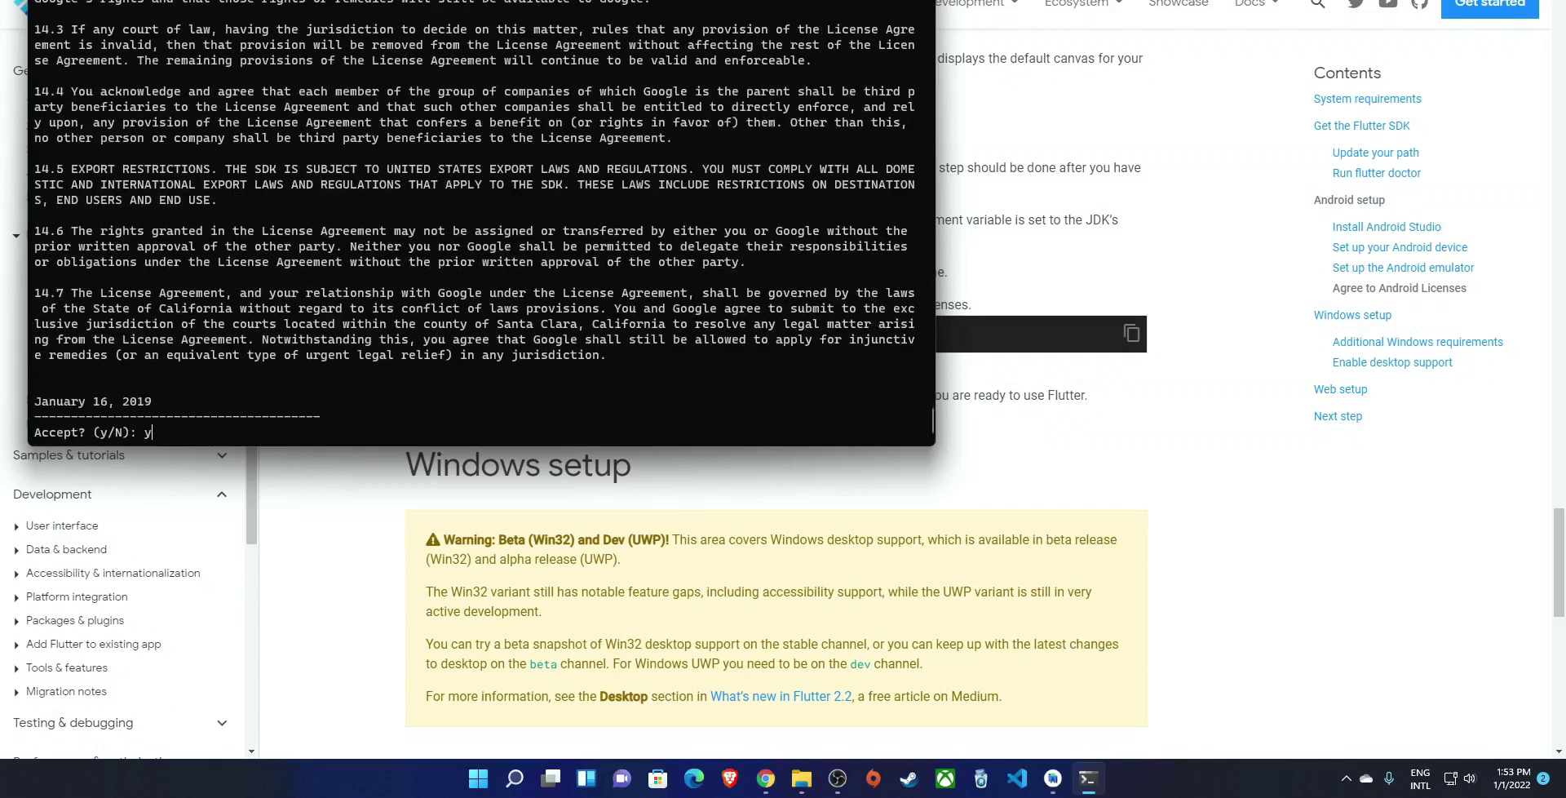
pyautogui.write('y')
pyautogui.press('Return')
pyautogui.write('y')
pyautogui.press('Return')
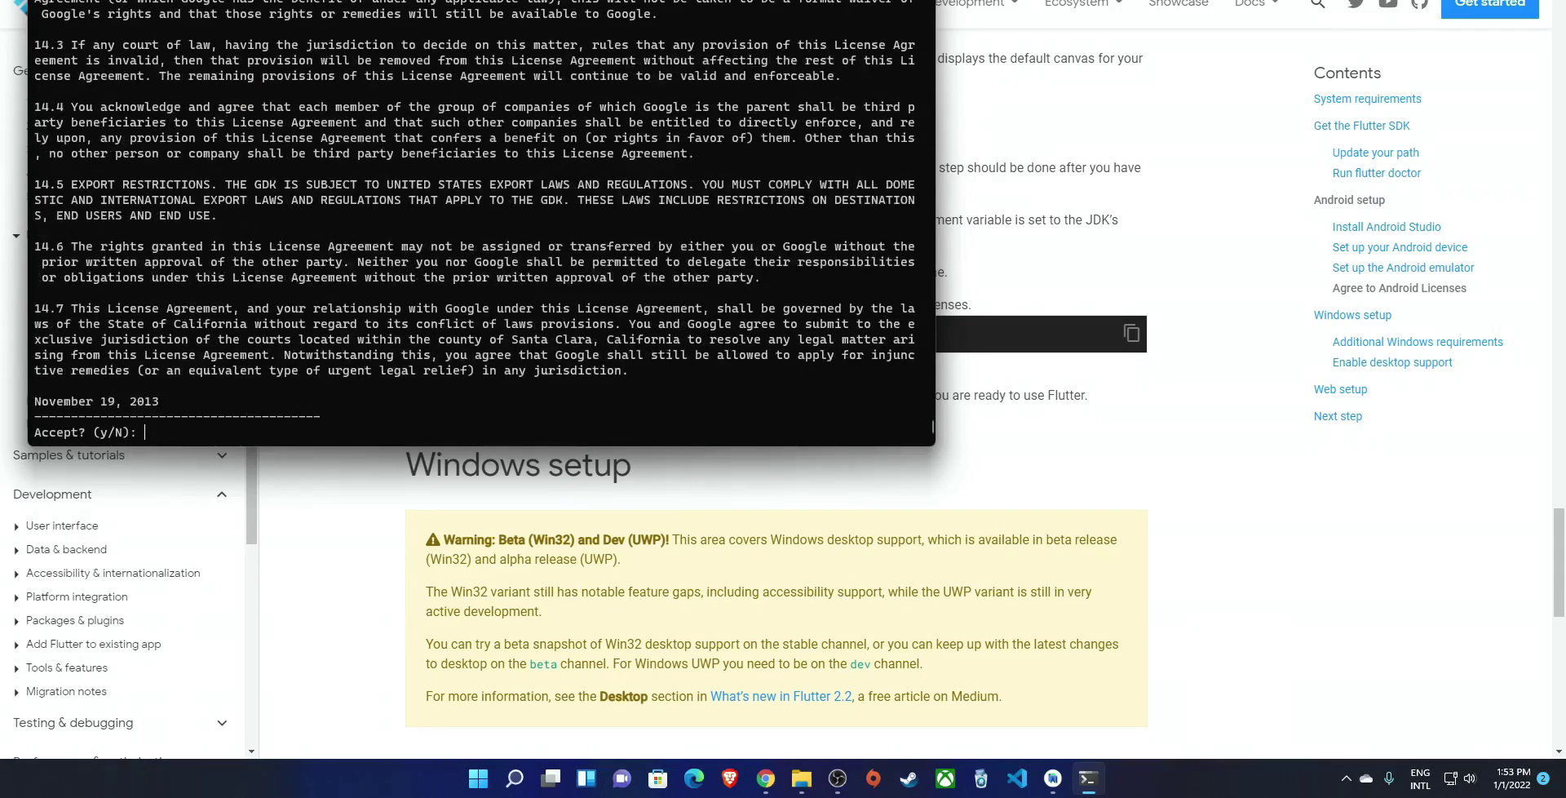
pyautogui.write('y')
pyautogui.press('Return')
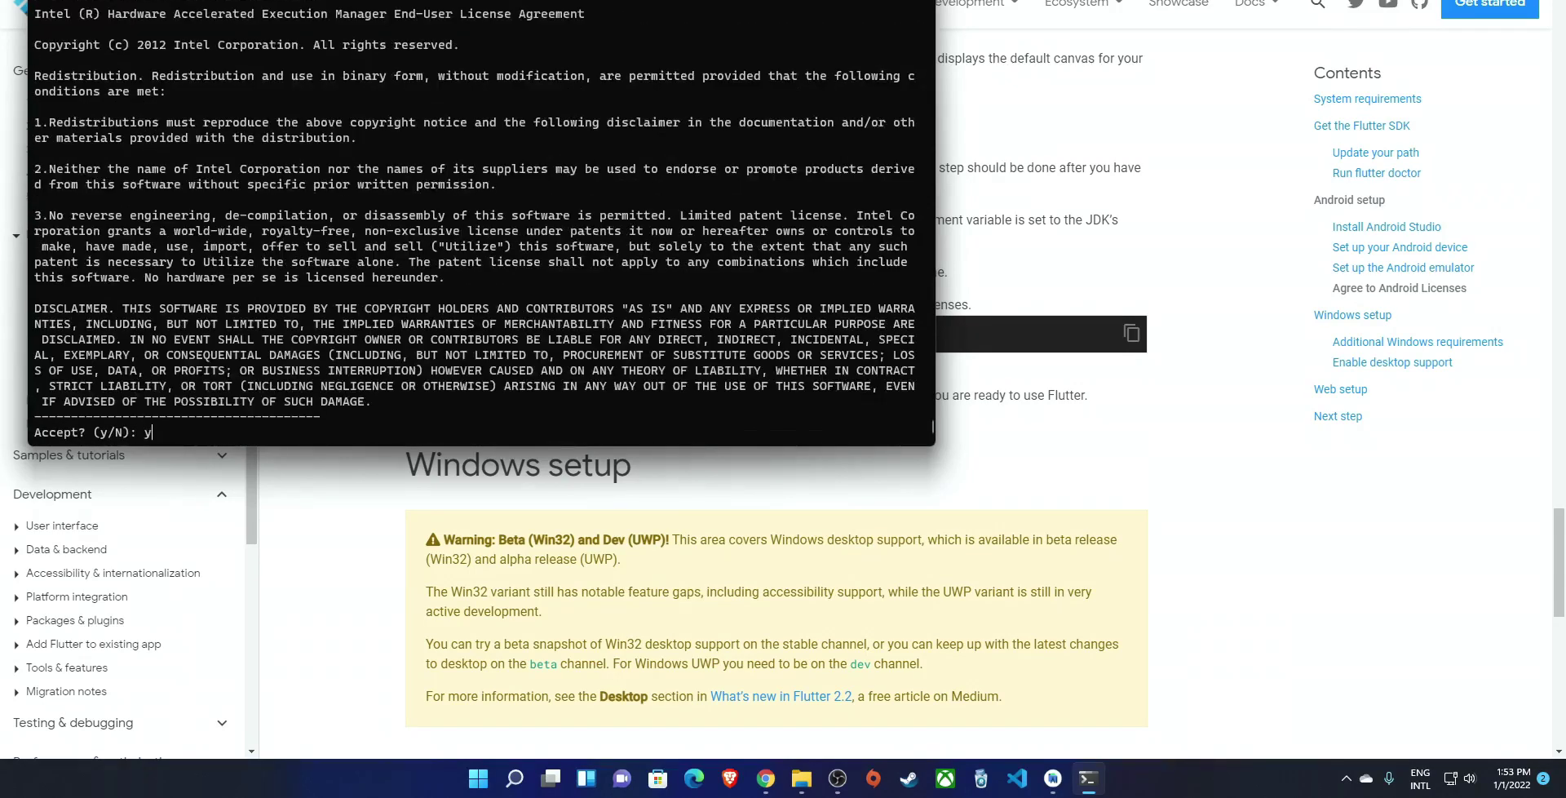
pyautogui.write('y')
pyautogui.press('Return')
pyautogui.write('y')
pyautogui.press('Return')
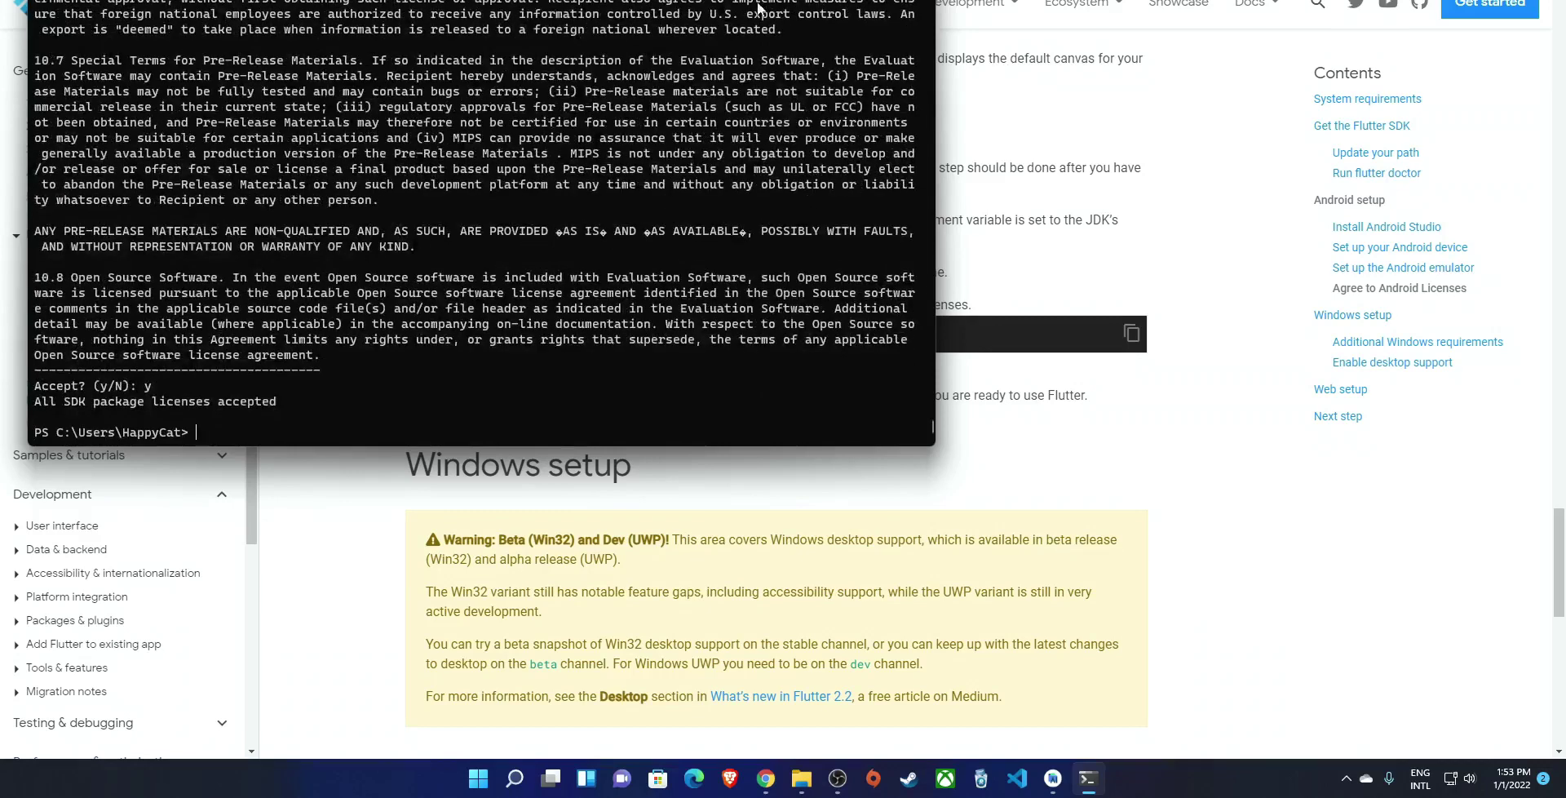
pyautogui.hotkey('alt', 'F4')
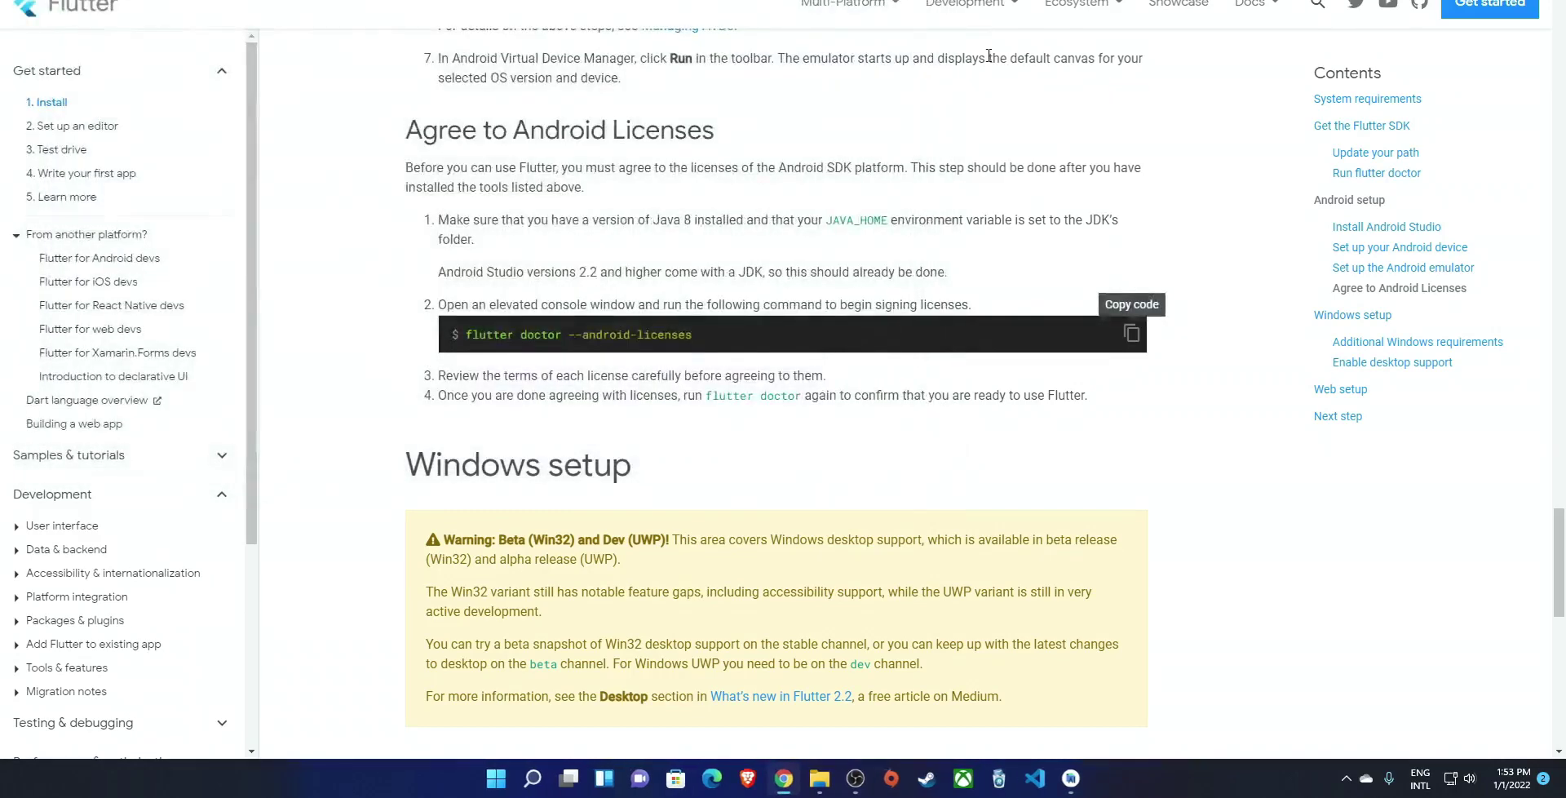
# Open Visual Studio Code from the desktop, maximize it, close the Get Started page, and enlarge the interface by three zoom levels.
pyautogui.press('super+d')
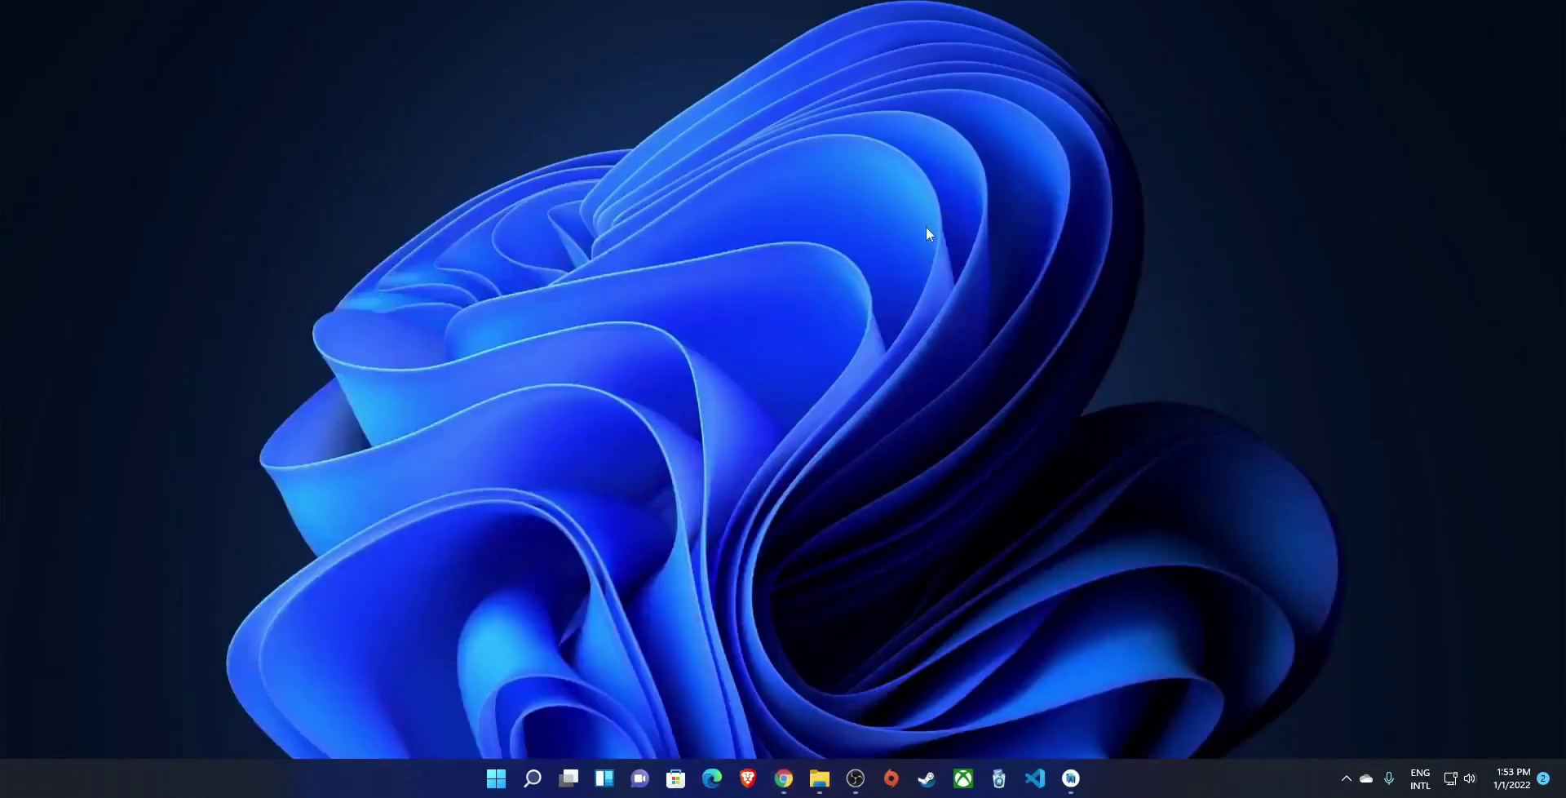
pyautogui.click(1039, 785)
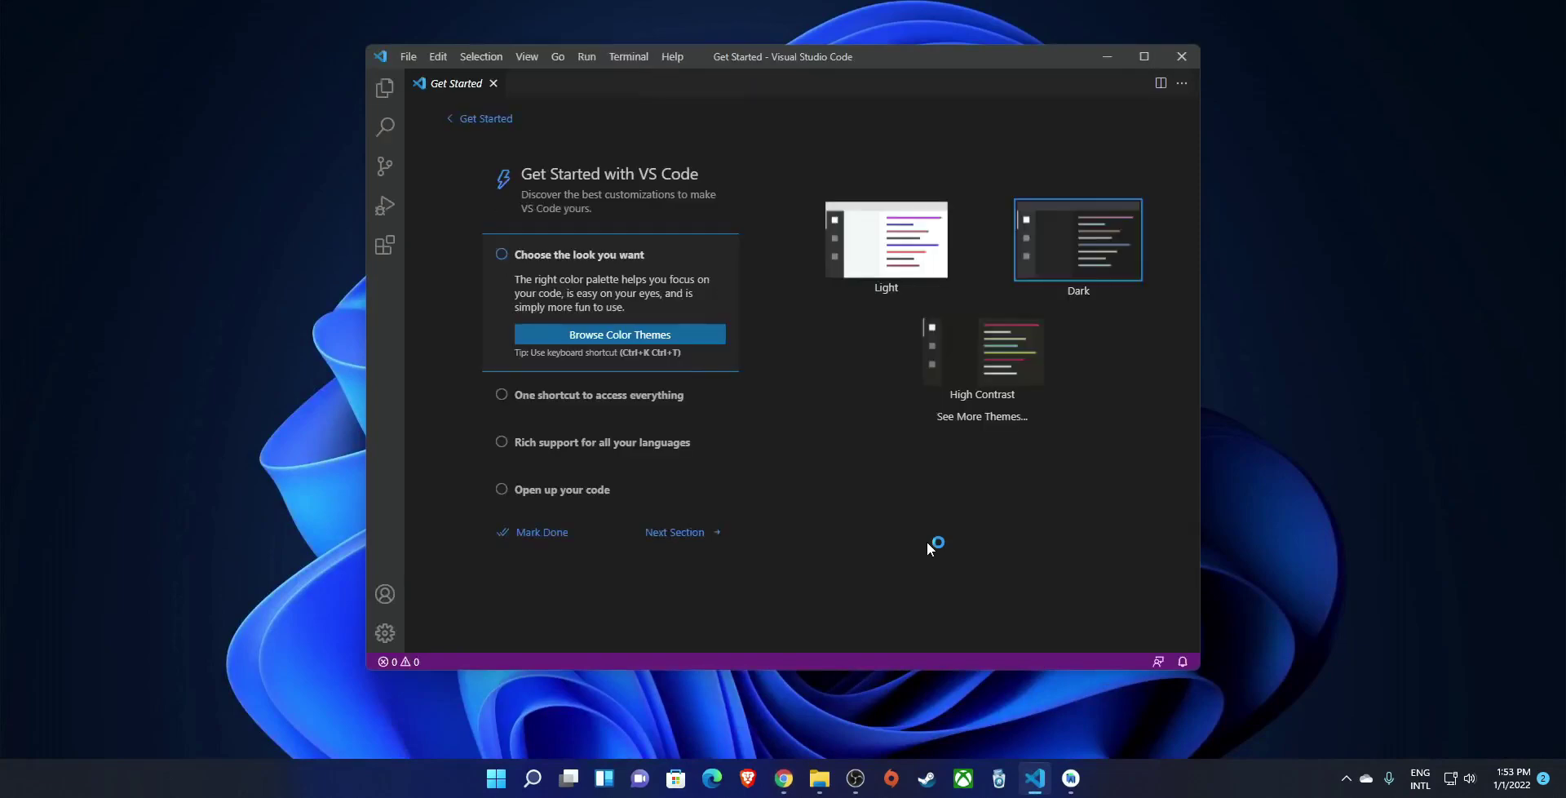
pyautogui.click(1150, 57)
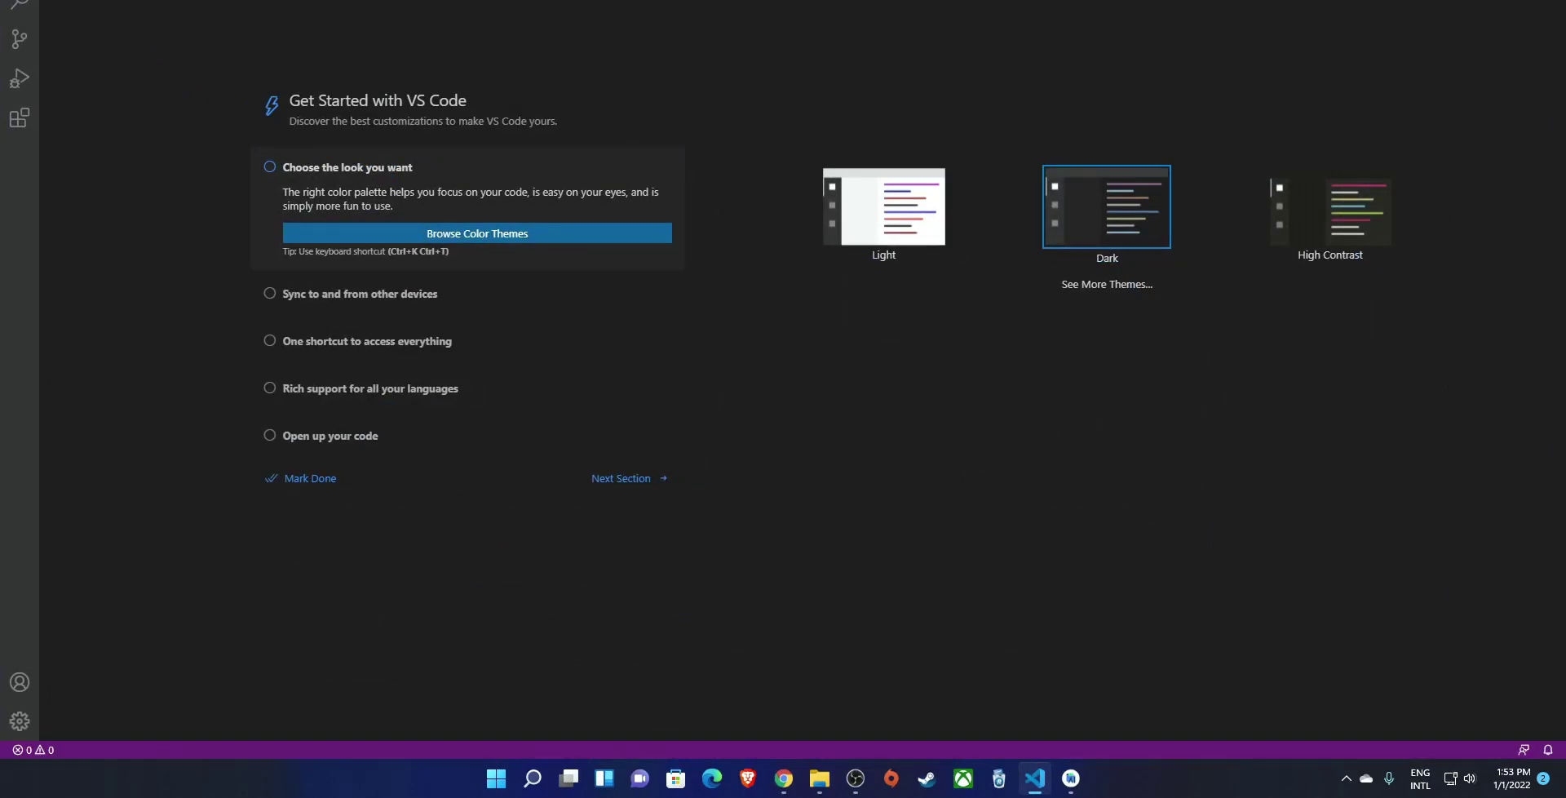
pyautogui.hotkey('ctrl', 'w')
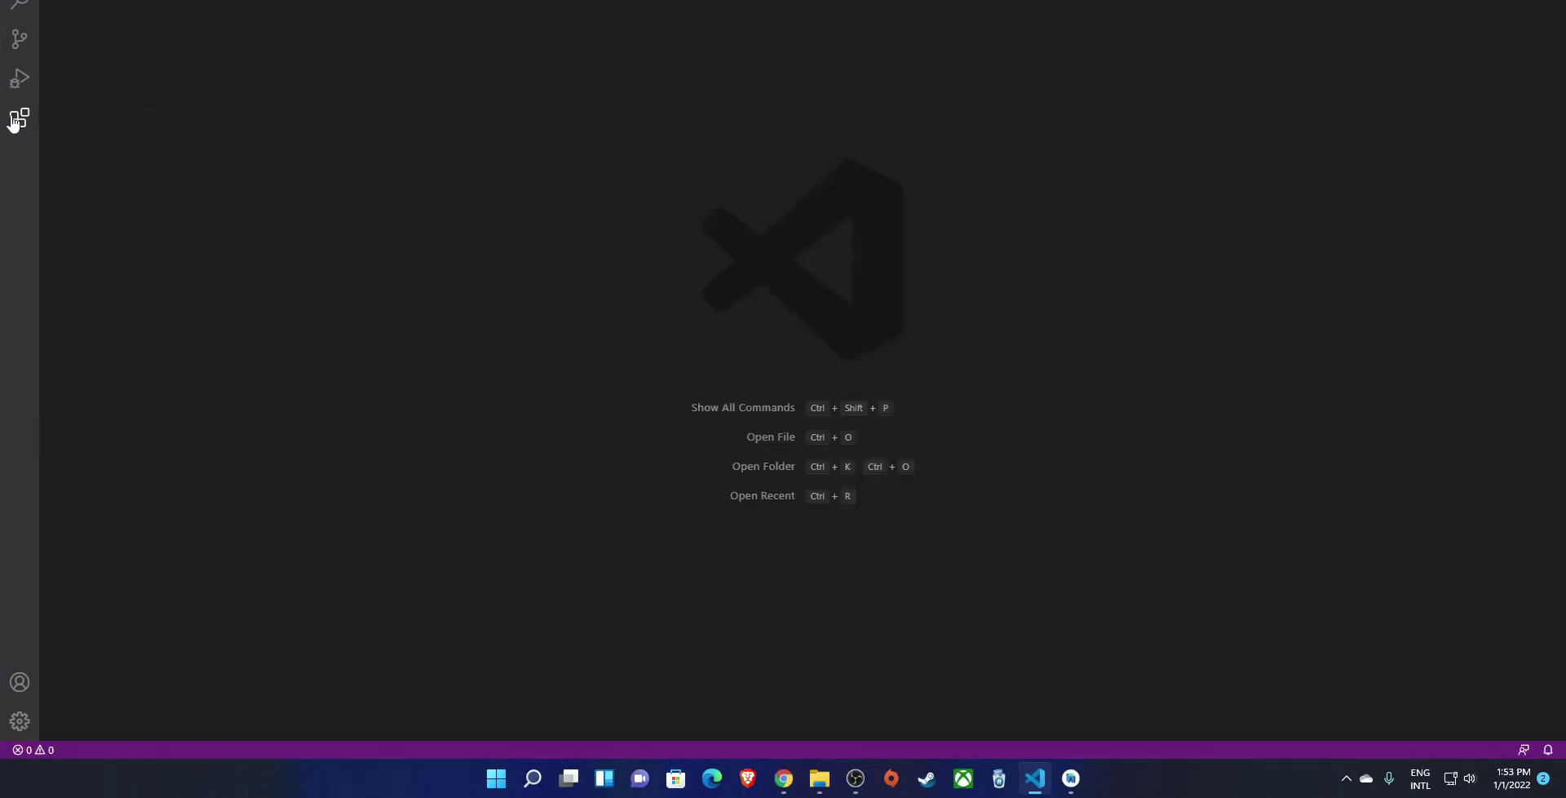
pyautogui.hotkey('ctrl', '=')
pyautogui.hotkey('ctrl', '=')
pyautogui.hotkey('ctrl', '=')
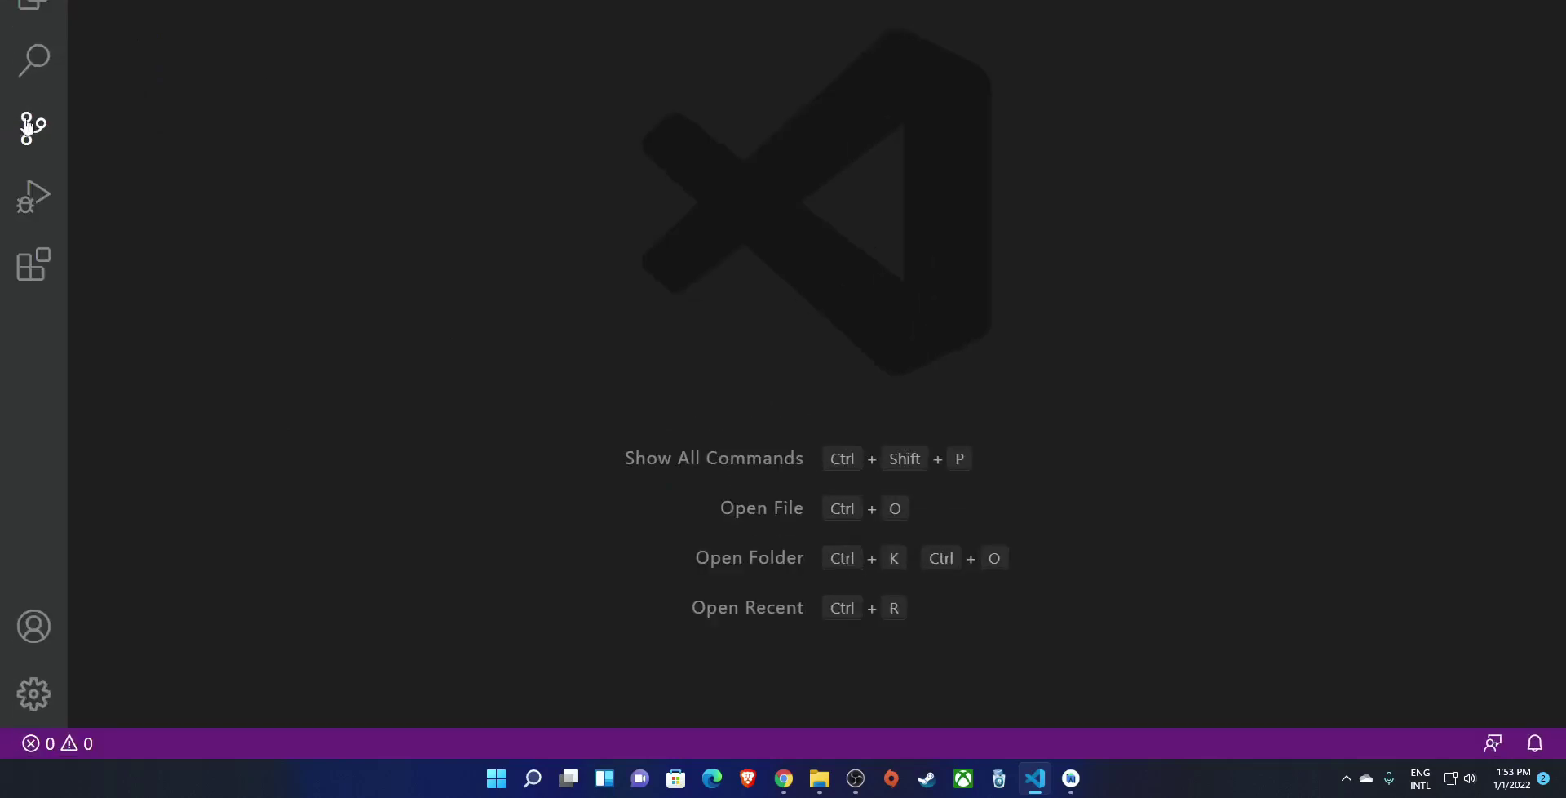
# Search the extension marketplace for flutter, install the Flutter and Awesome Flutter Snippets extensions, and widen the extension list.
pyautogui.click(31, 262)
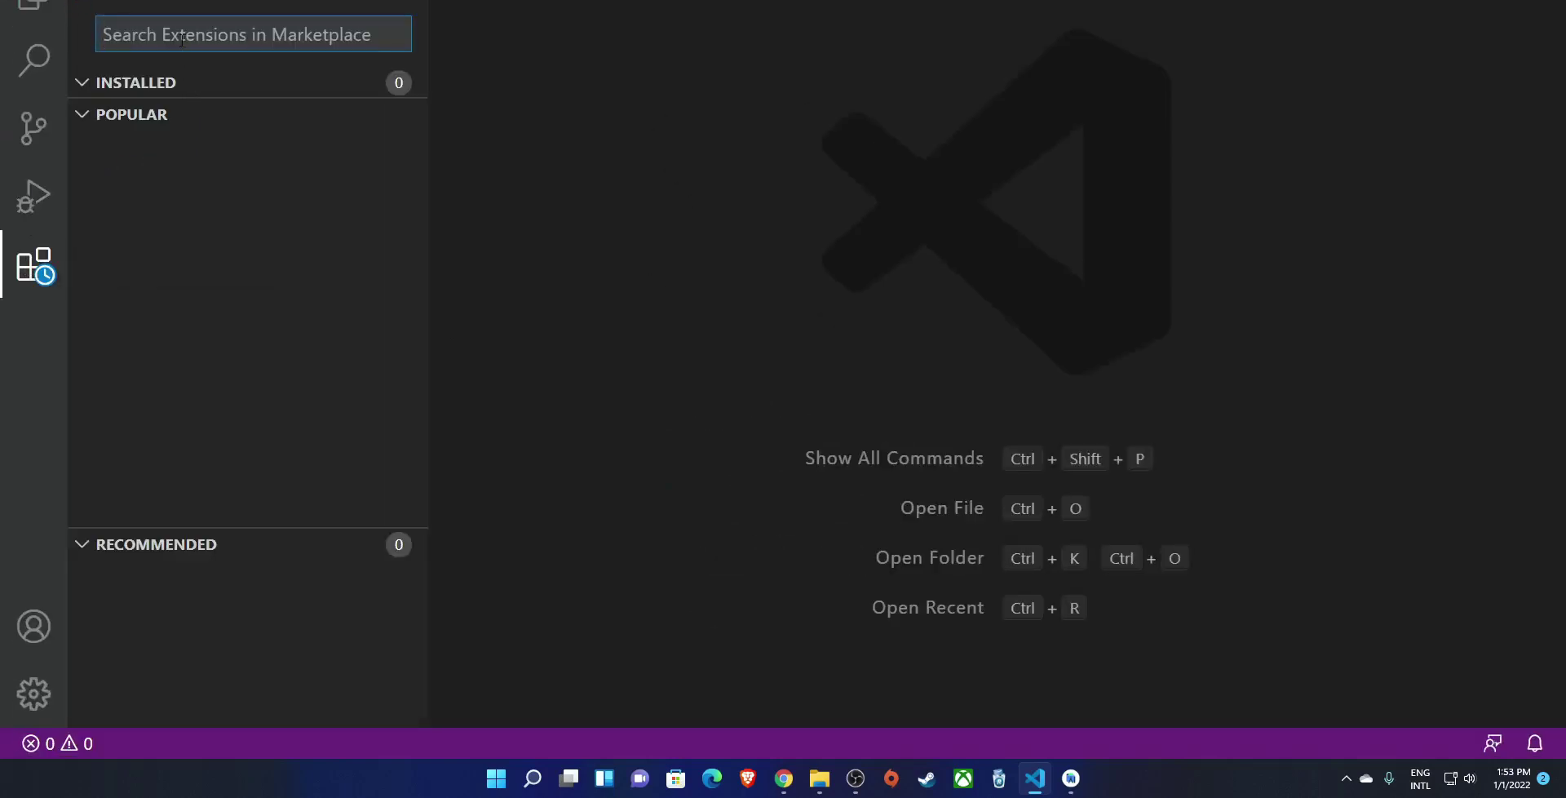
pyautogui.write('flutter')
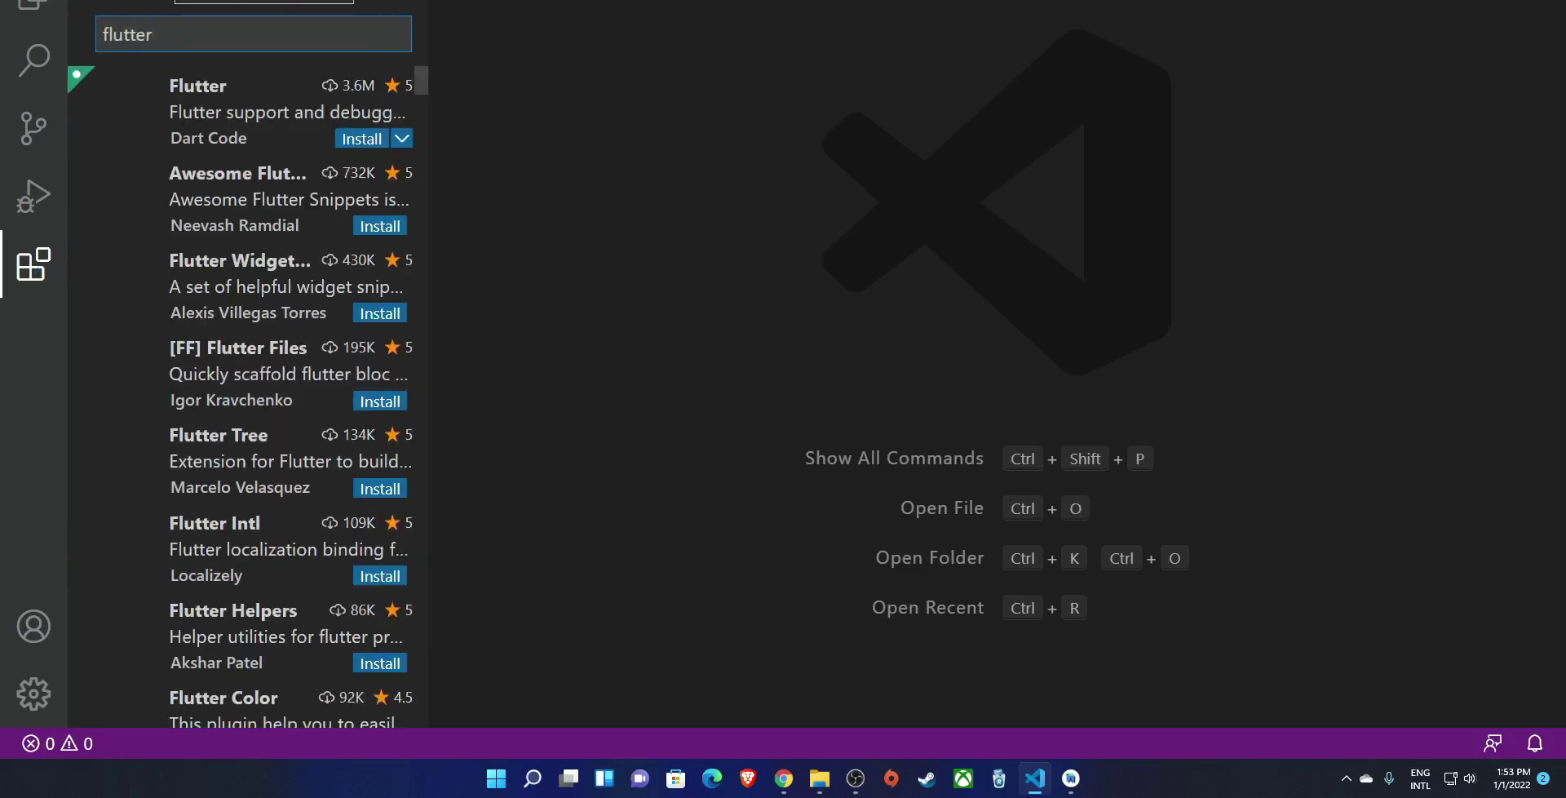
pyautogui.click(358, 135)
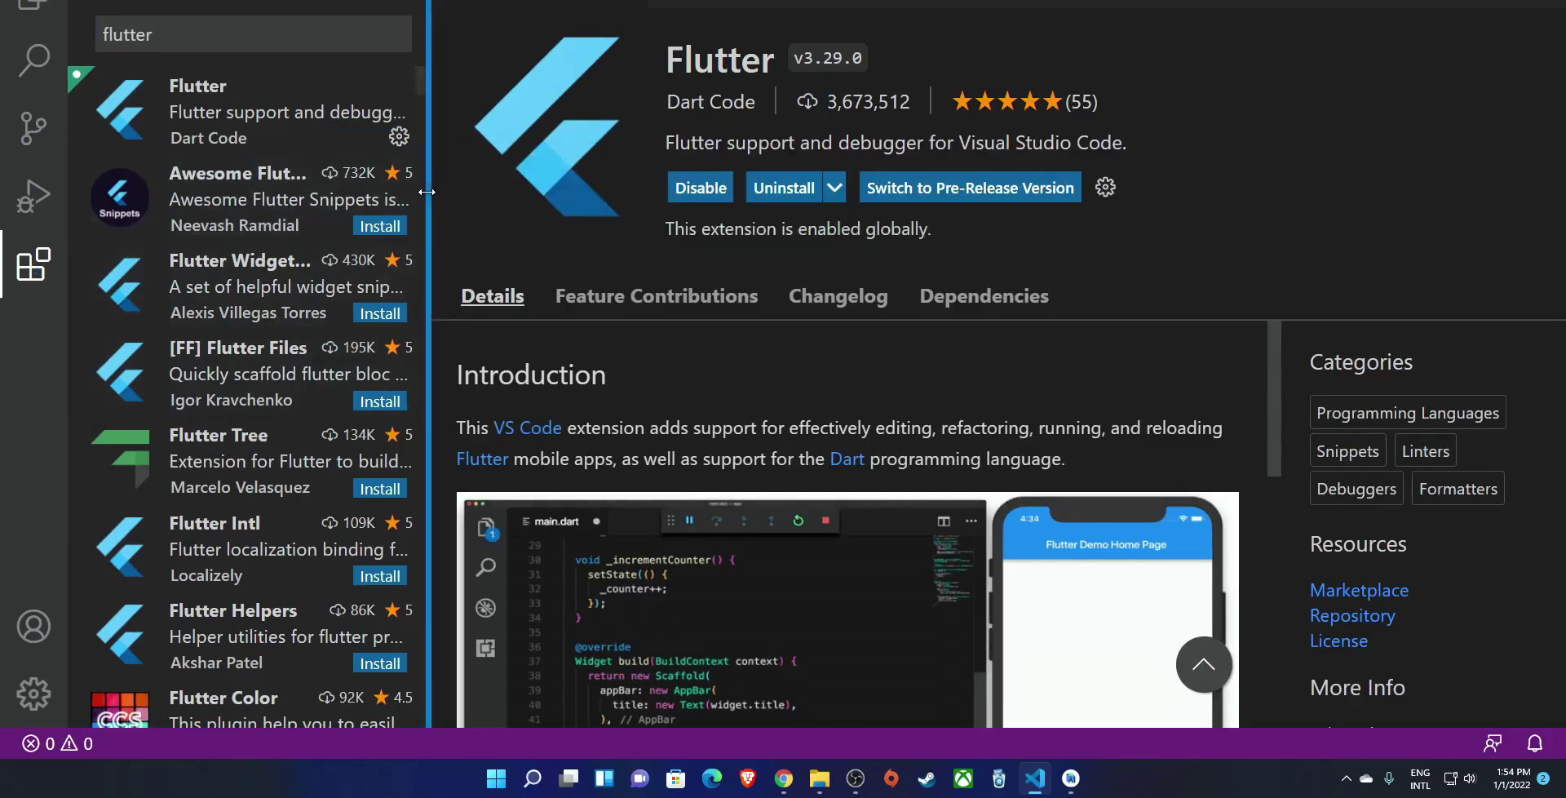
pyautogui.moveTo(426, 190); pyautogui.dragTo(569, 193)
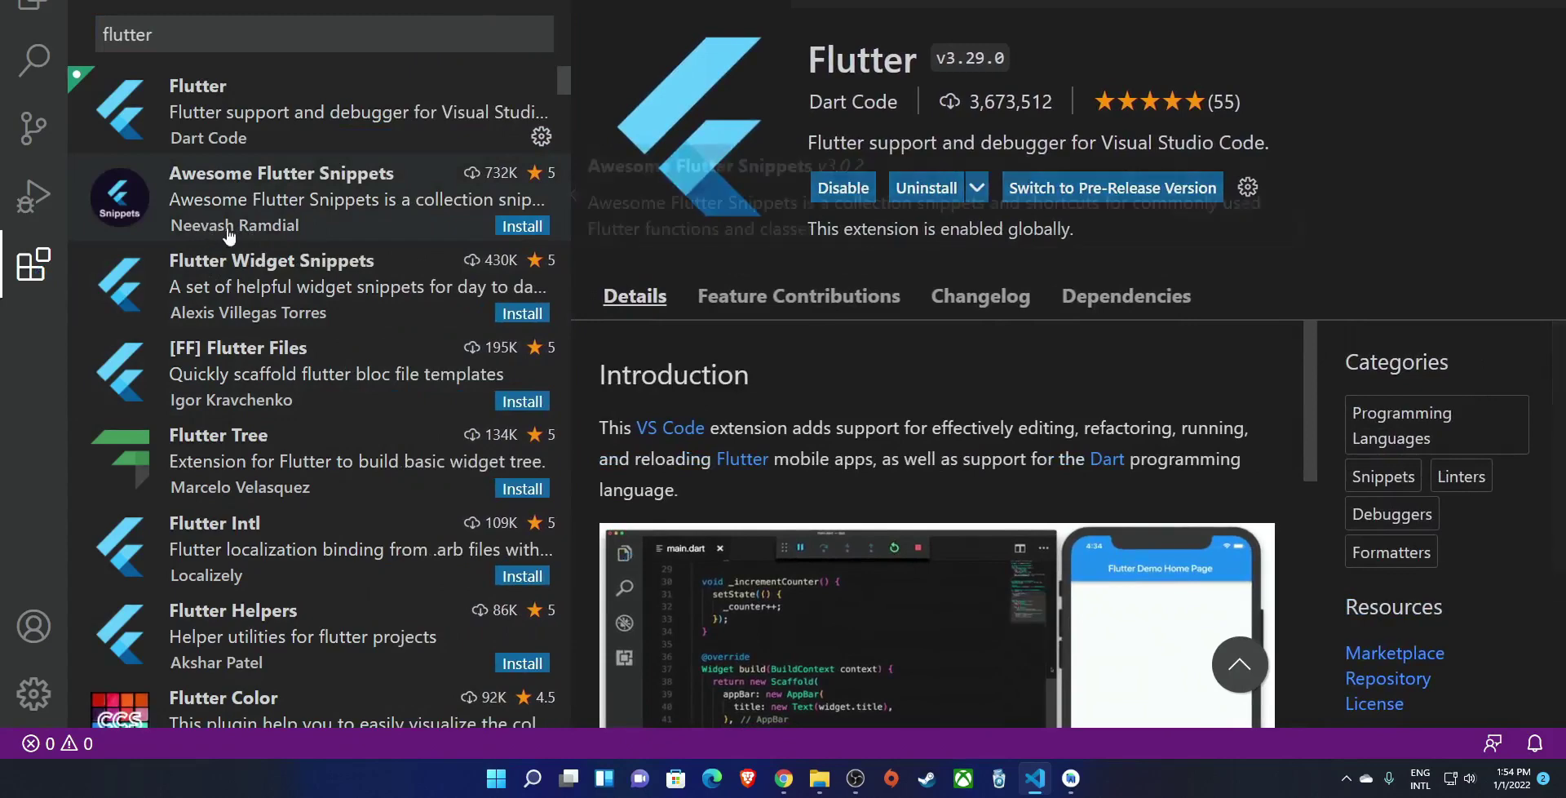
pyautogui.click(506, 227)
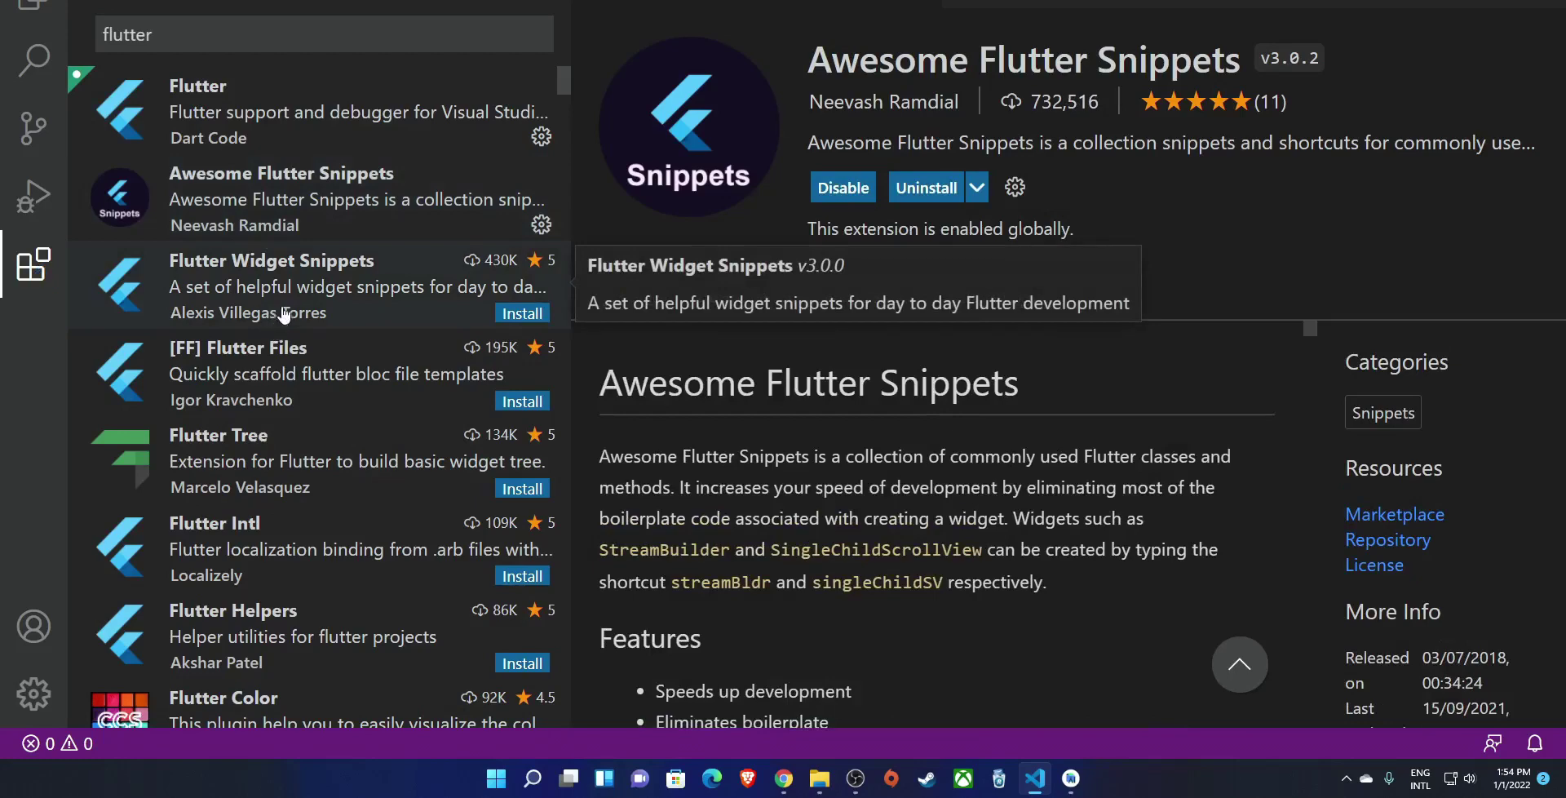
# Search the marketplace for ayu, install the Ayu theme extension, and apply the Ayu Dark Bordered color theme.
pyautogui.click(160, 38)
pyautogui.moveTo(160, 38); pyautogui.dragTo(103, 35)
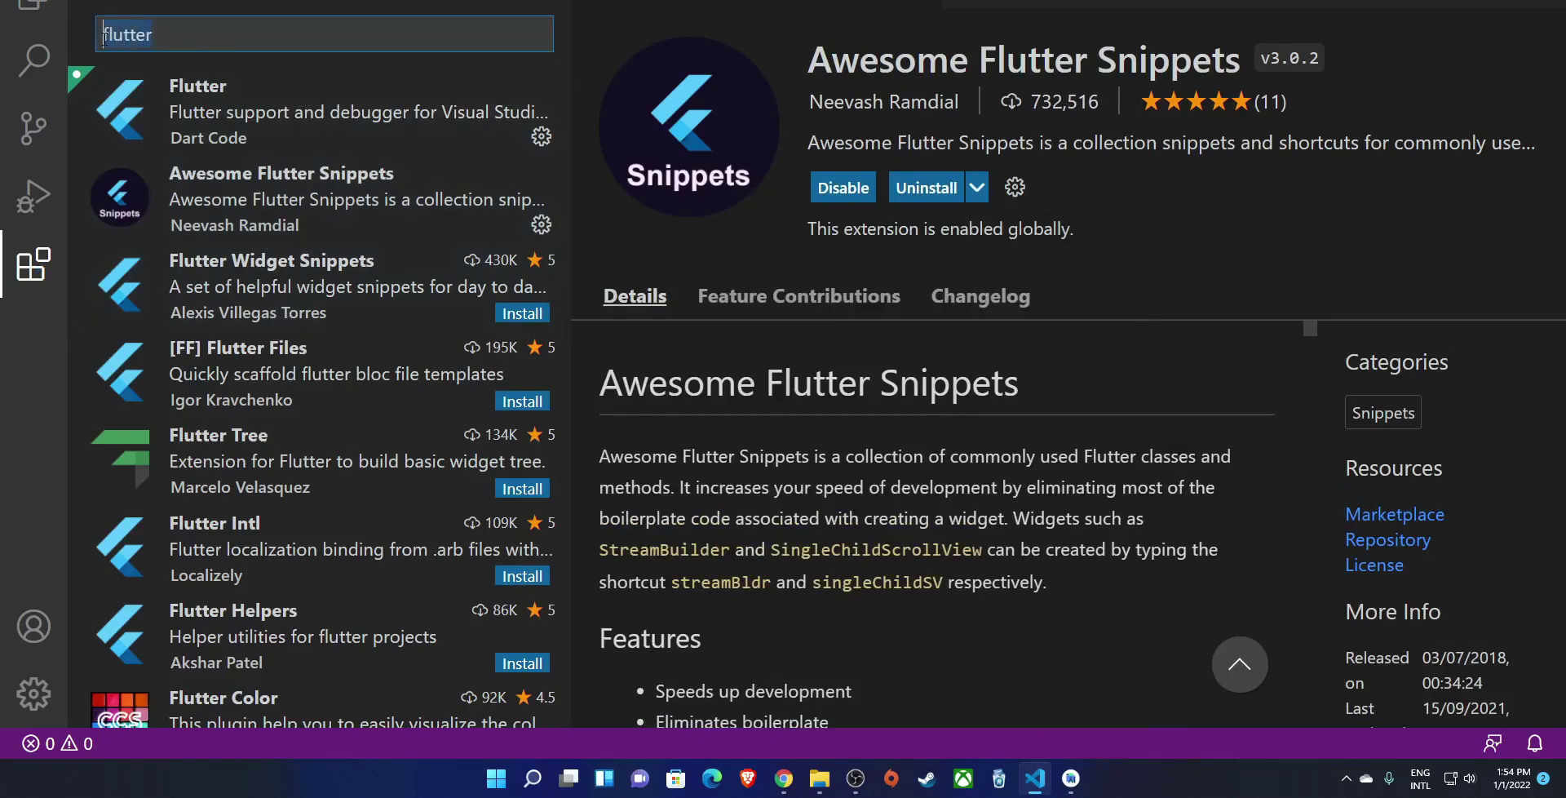
pyautogui.write('ayu')
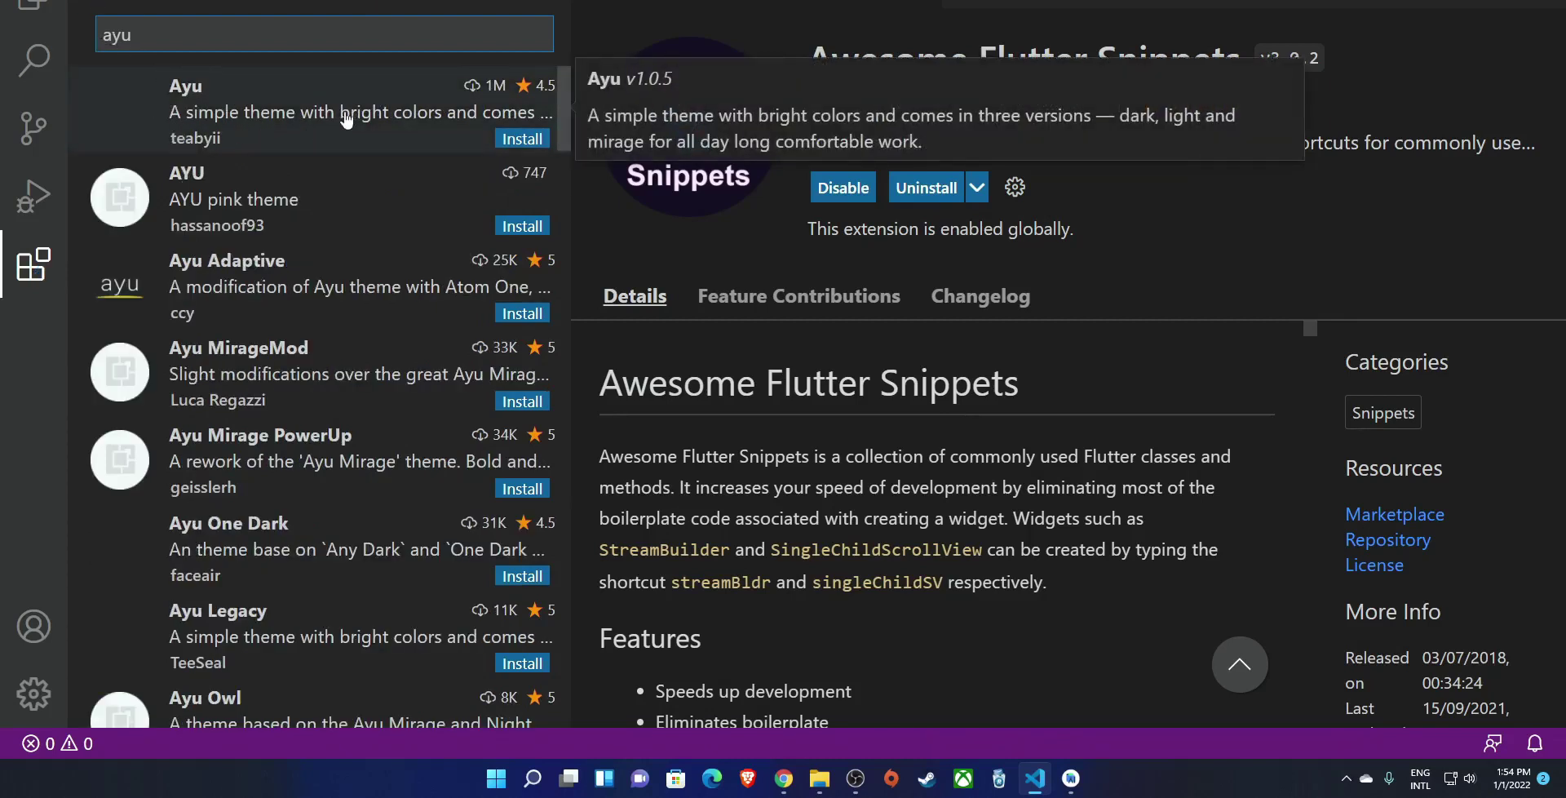
pyautogui.click(513, 140)
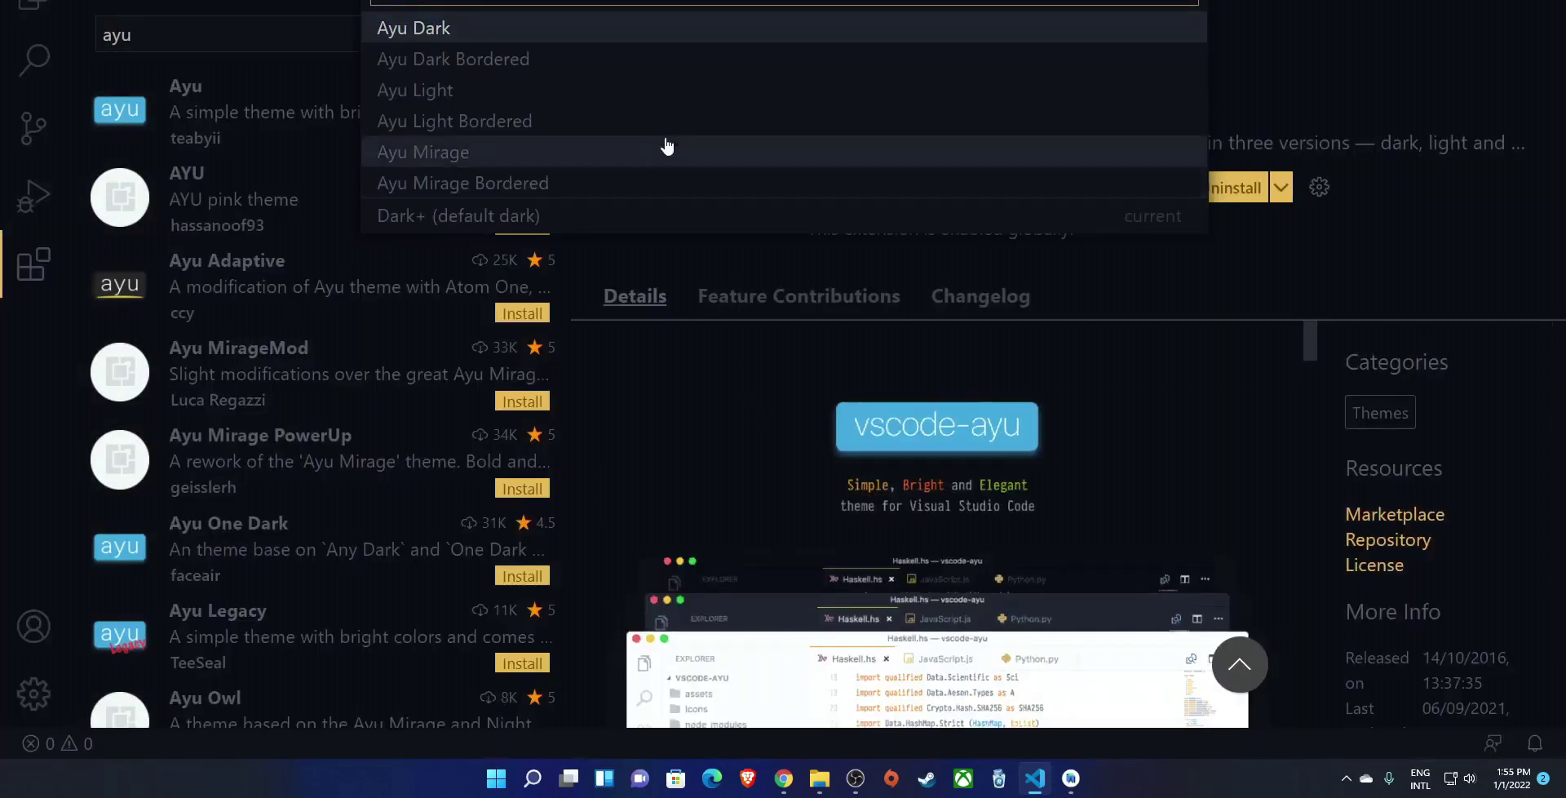
pyautogui.click(470, 59)
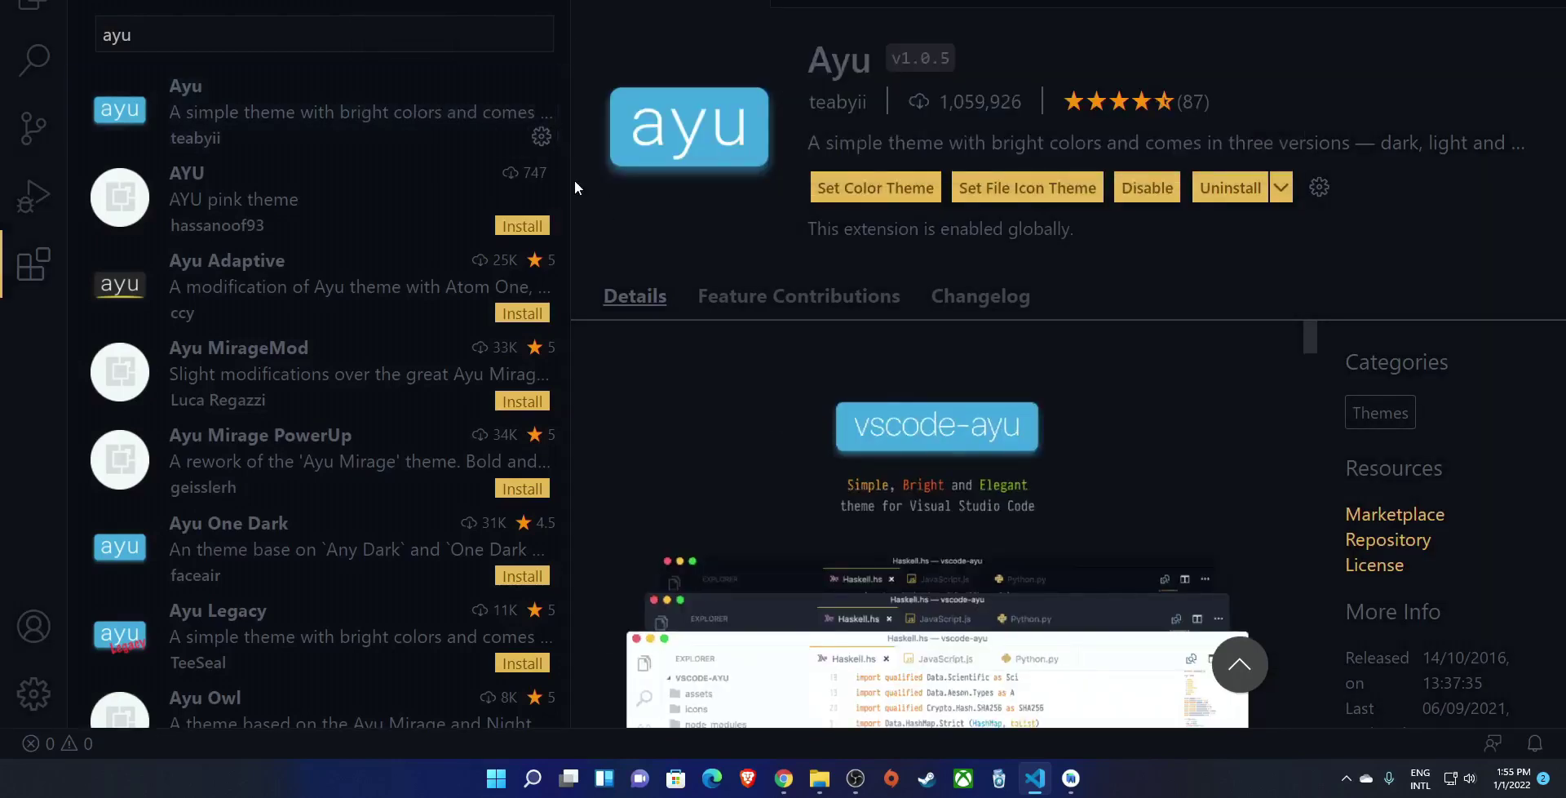
# Narrow the extension list, close the Ayu extension page, and show the file explorer.
pyautogui.moveTo(571, 184); pyautogui.dragTo(340, 175)
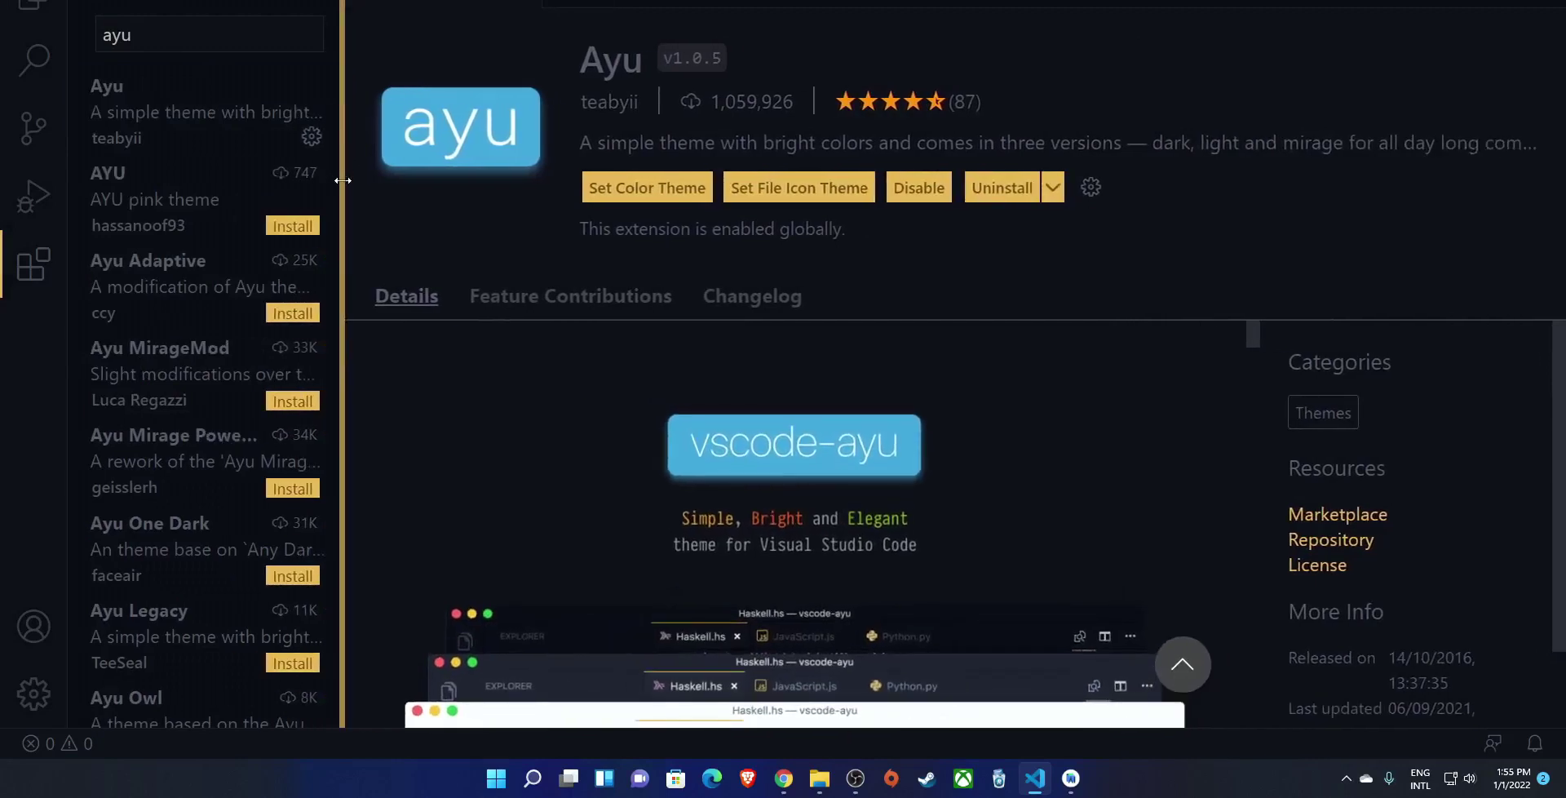
pyautogui.click(512, 1)
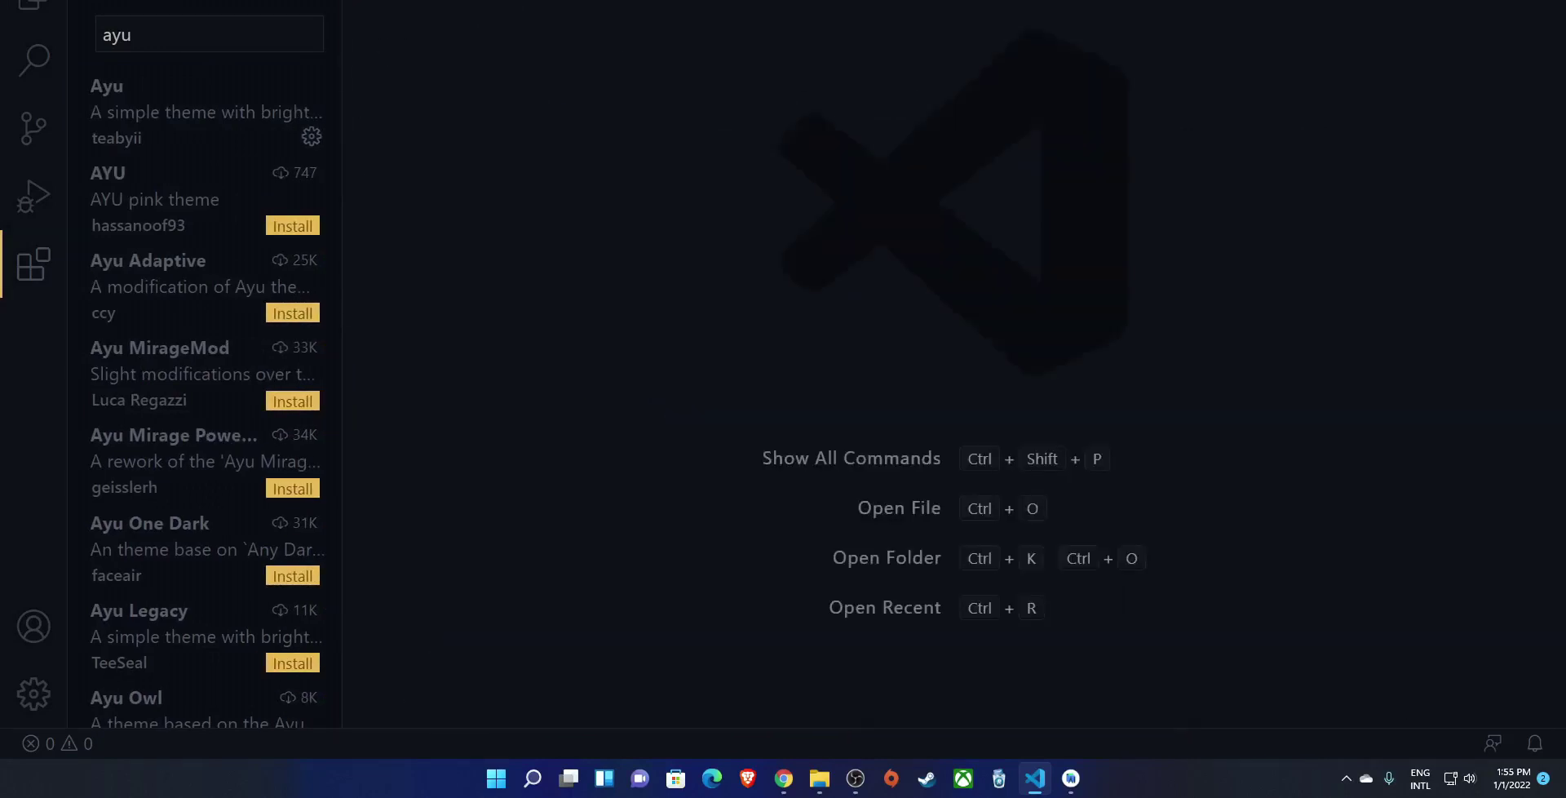
pyautogui.click(29, 3)
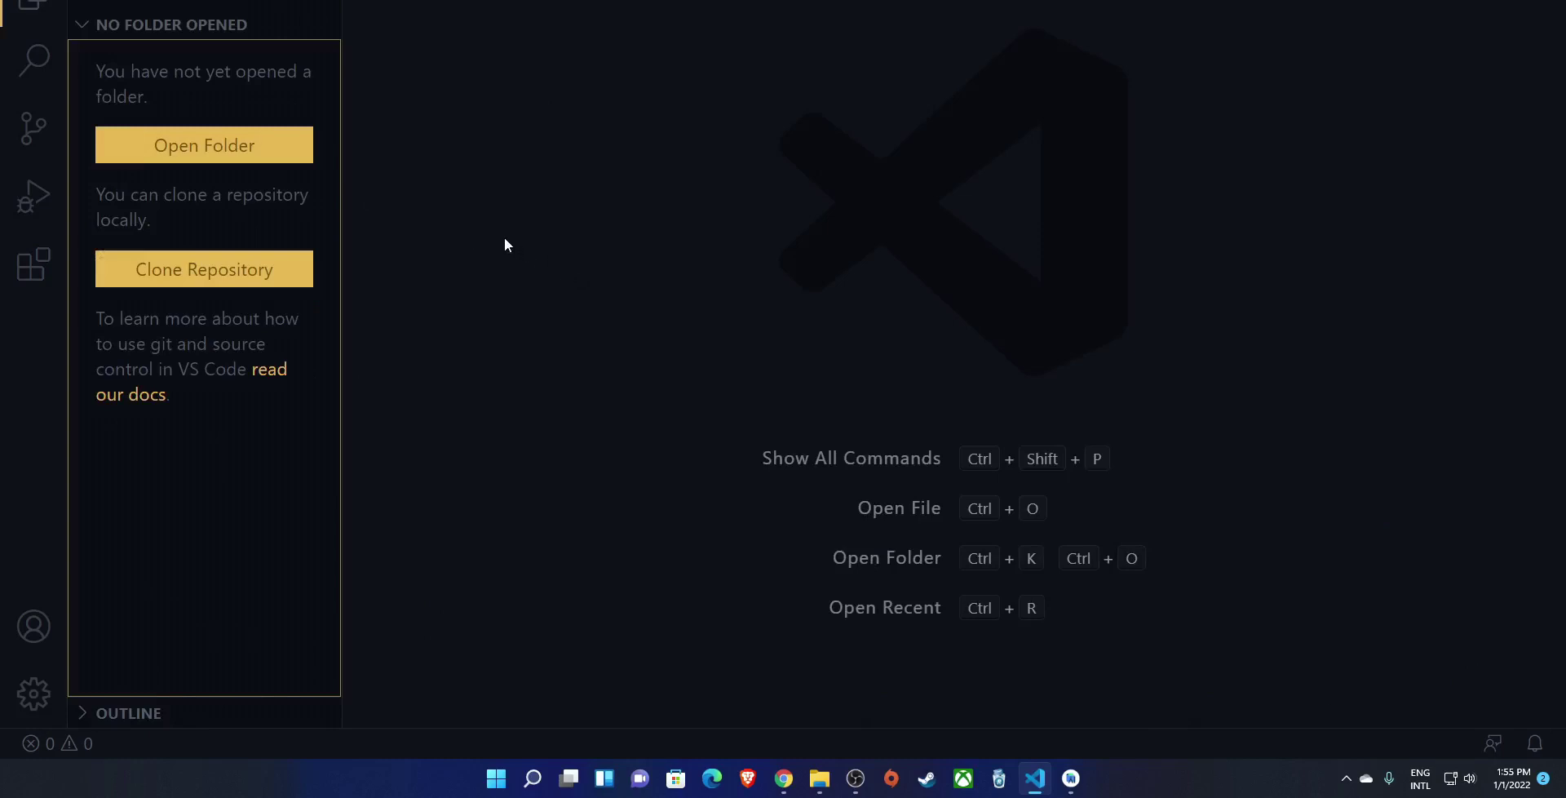
# Open the test_app project folder from StudioProjects in the user's profile folder on drive C.
pyautogui.click(197, 147)
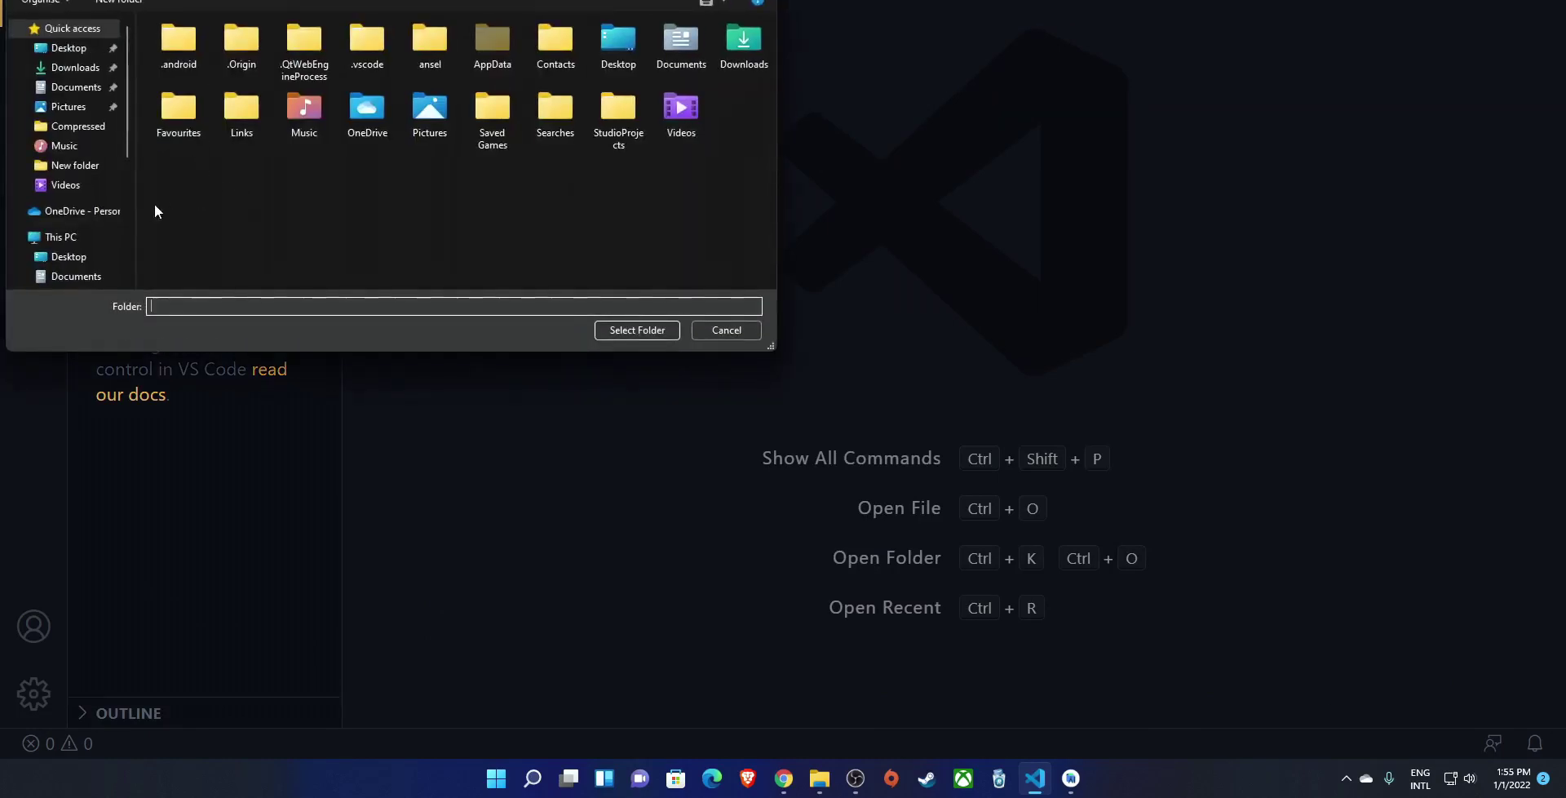
pyautogui.scroll(-1, 100, 223)
pyautogui.click(57, 213)
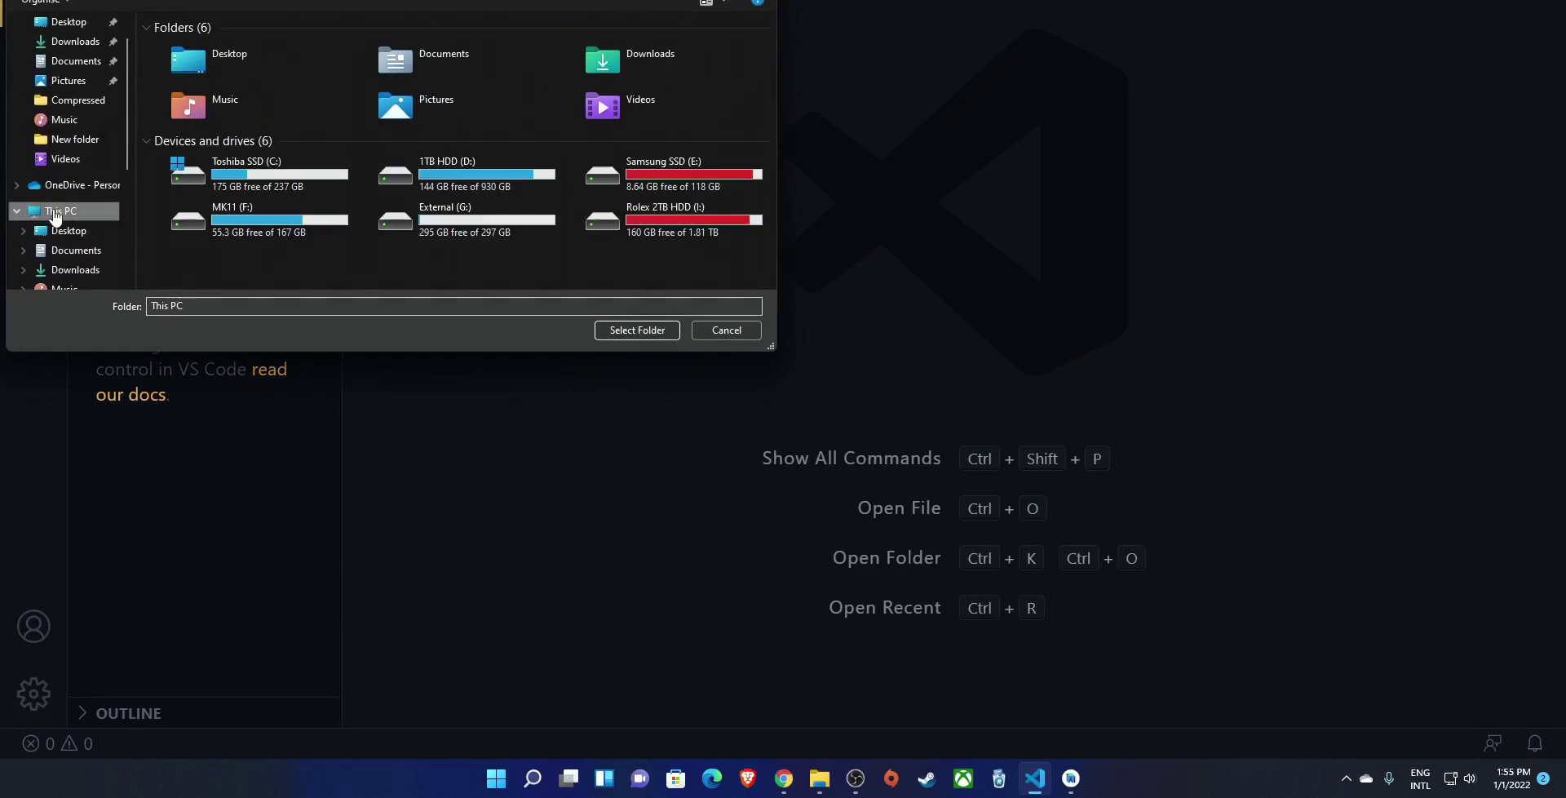
pyautogui.doubleClick(243, 176)
pyautogui.doubleClick(199, 168)
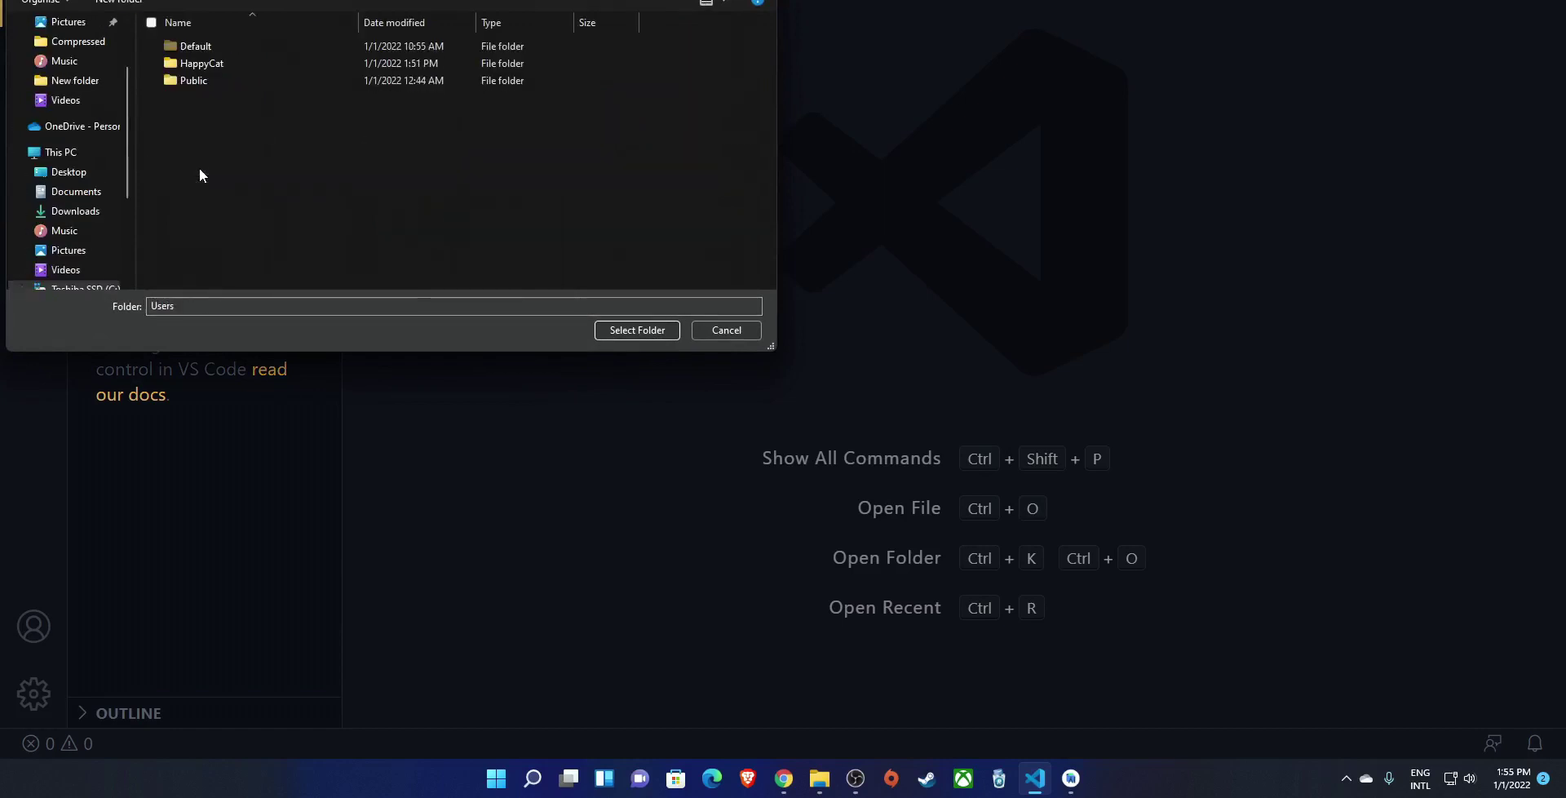
pyautogui.click(196, 66)
pyautogui.doubleClick(194, 67)
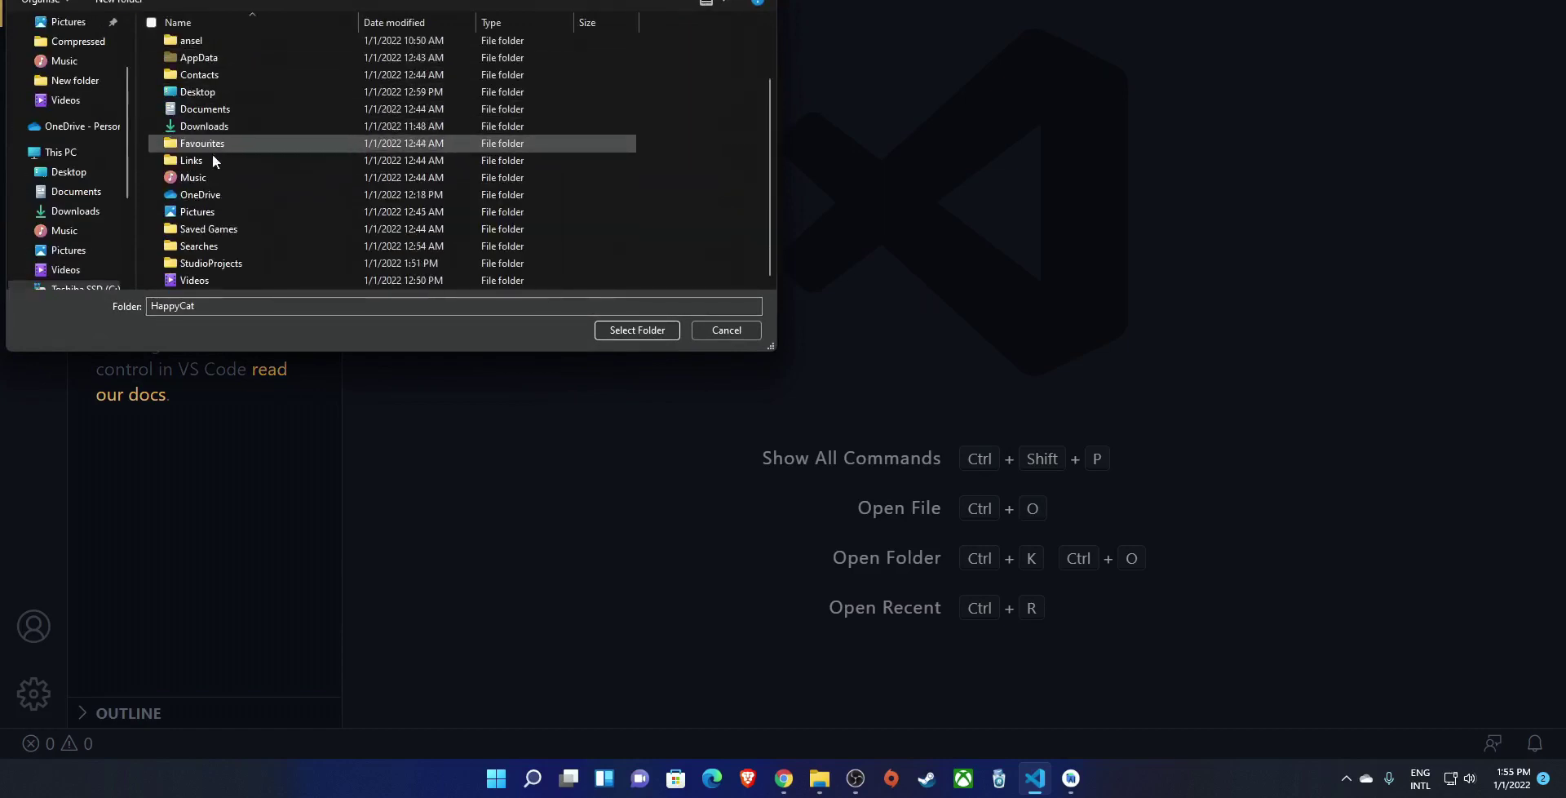
pyautogui.doubleClick(188, 262)
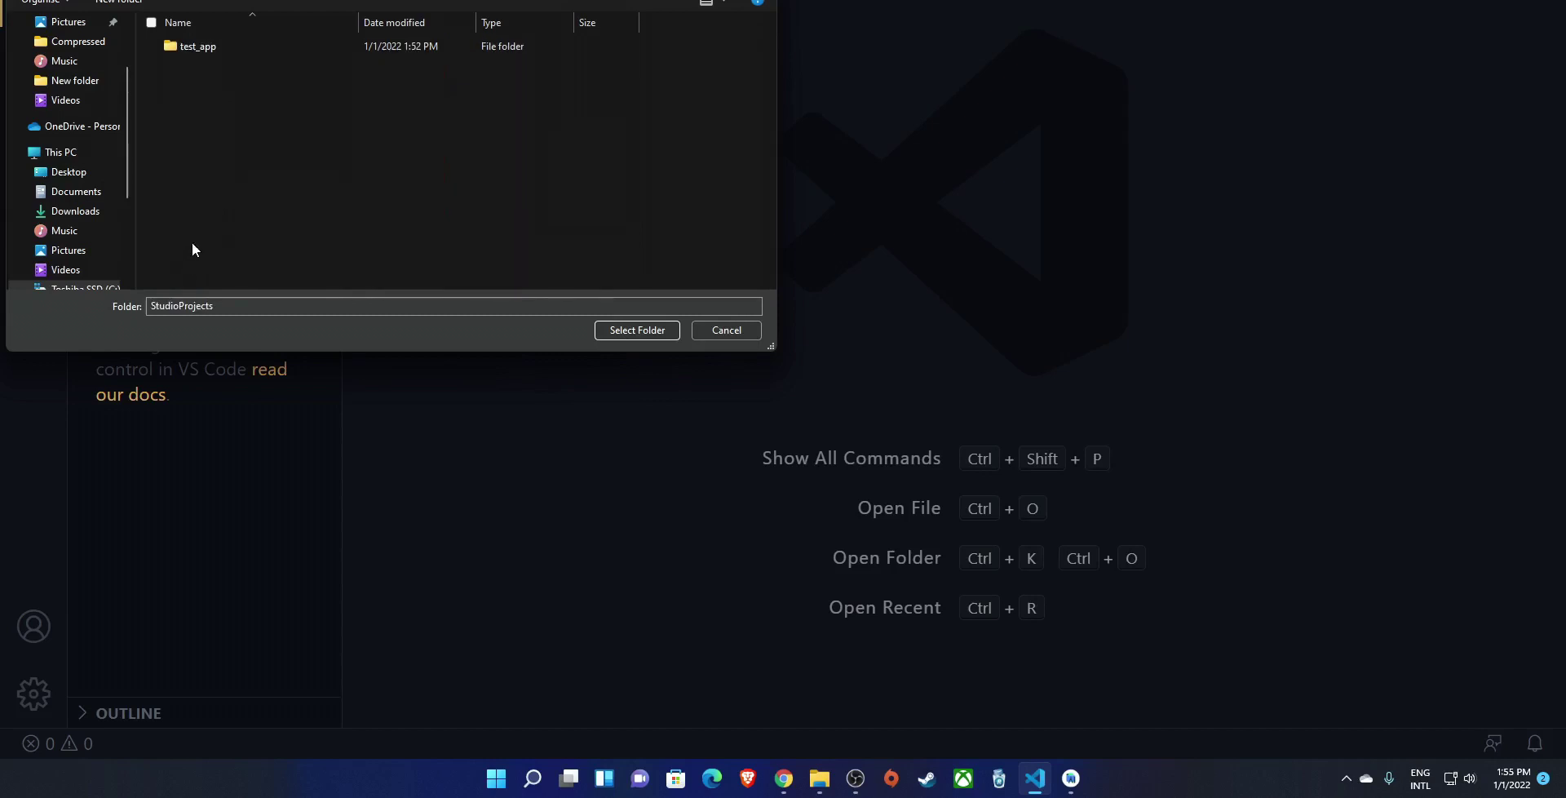
pyautogui.click(189, 48)
pyautogui.click(633, 329)
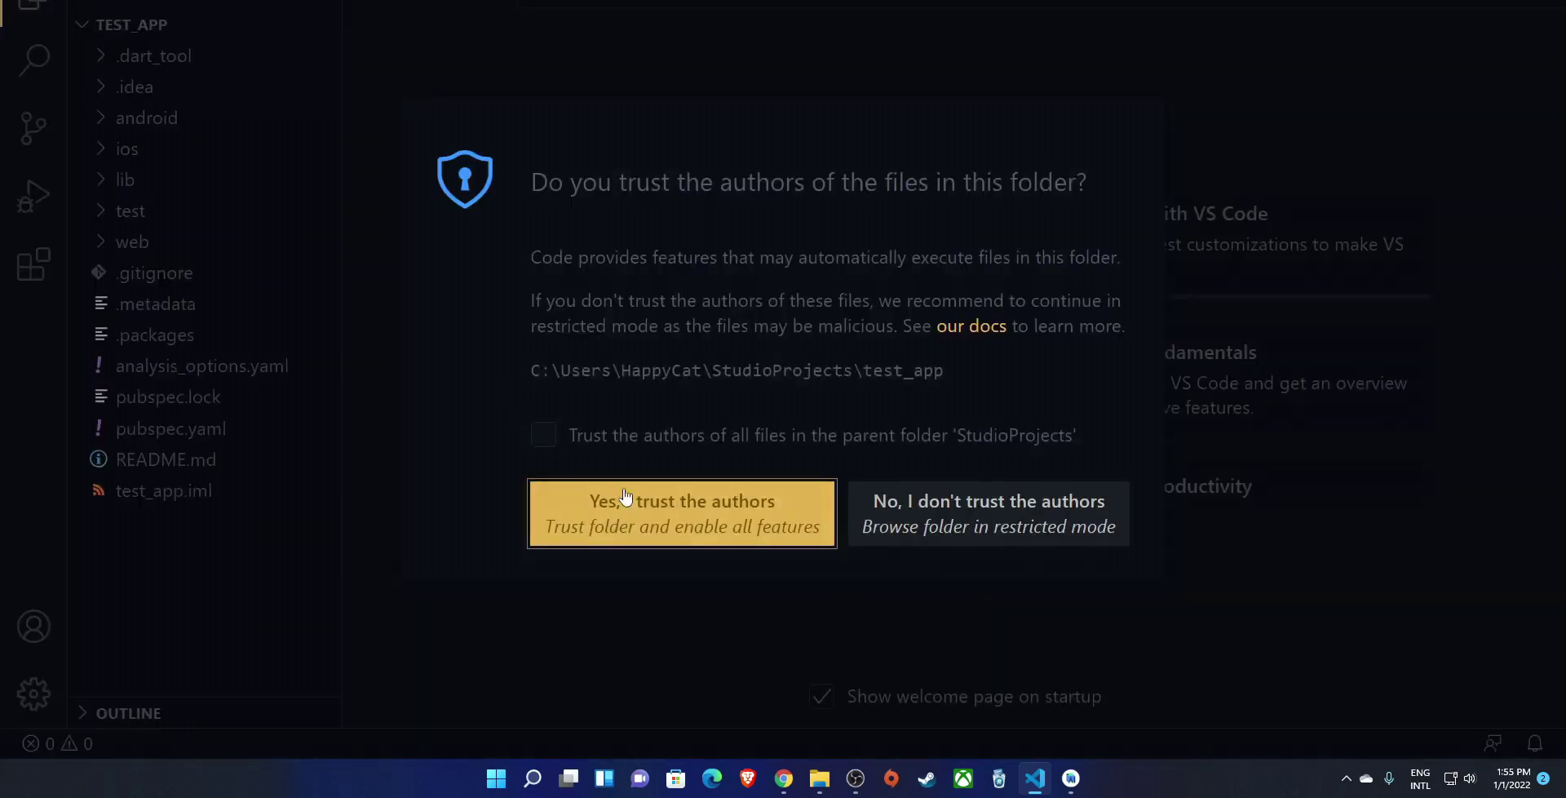
# Trust the authors of test_app and of all files in its parent folder StudioProjects, and close the welcome page.
pyautogui.click(548, 439)
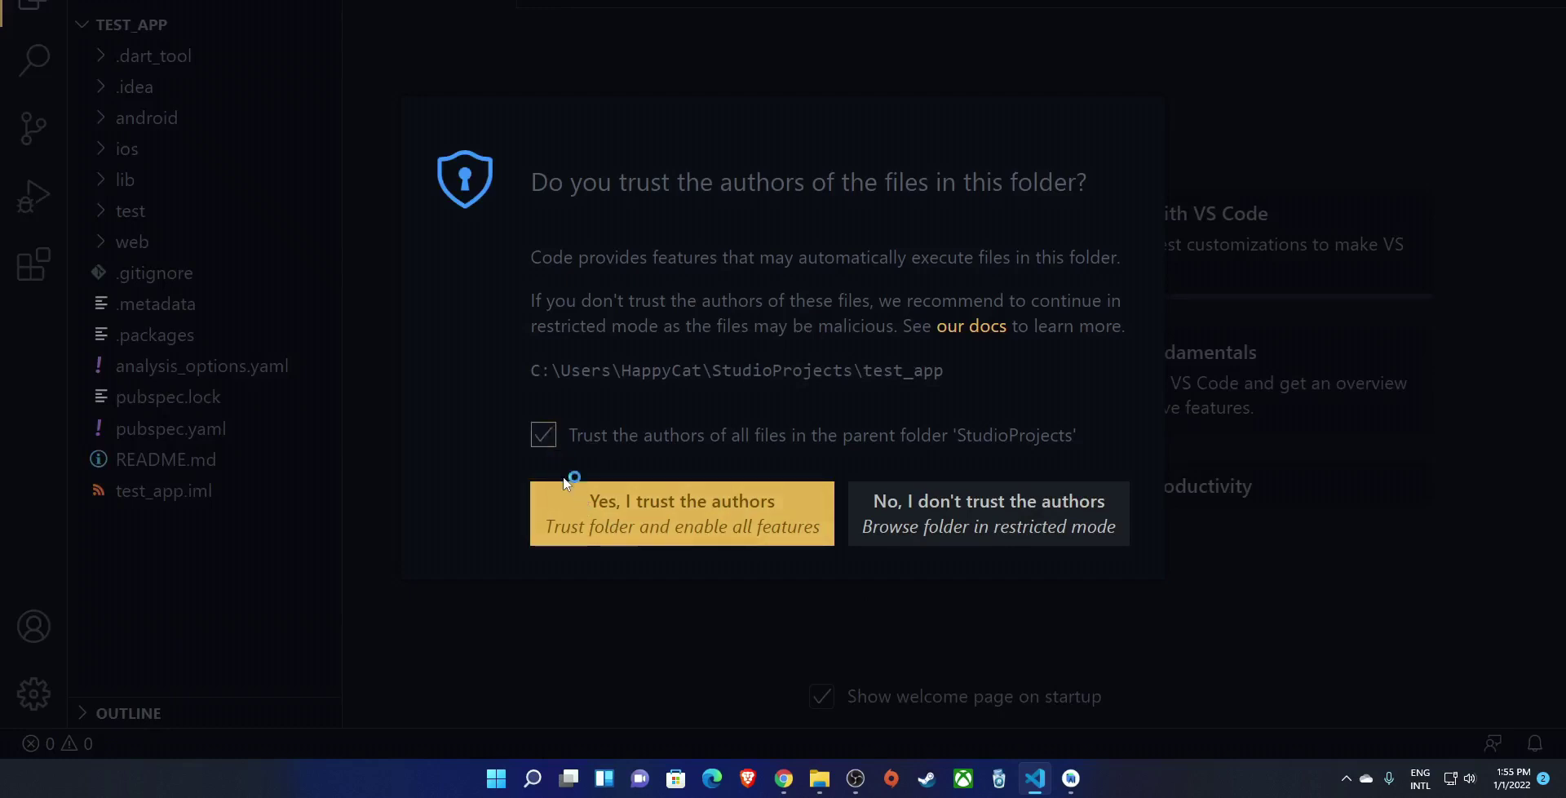
pyautogui.click(606, 525)
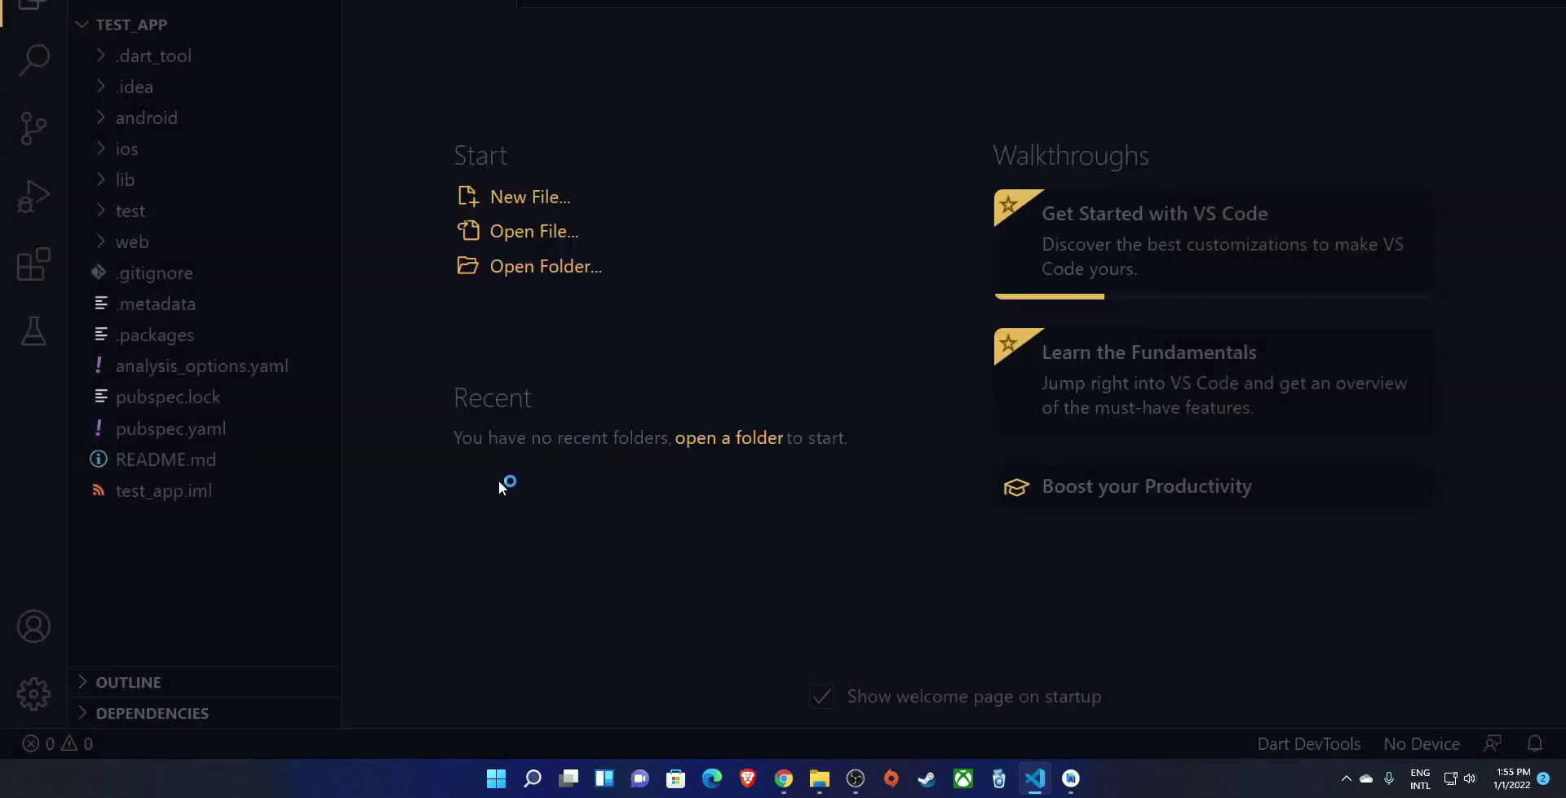
pyautogui.click(487, 13)
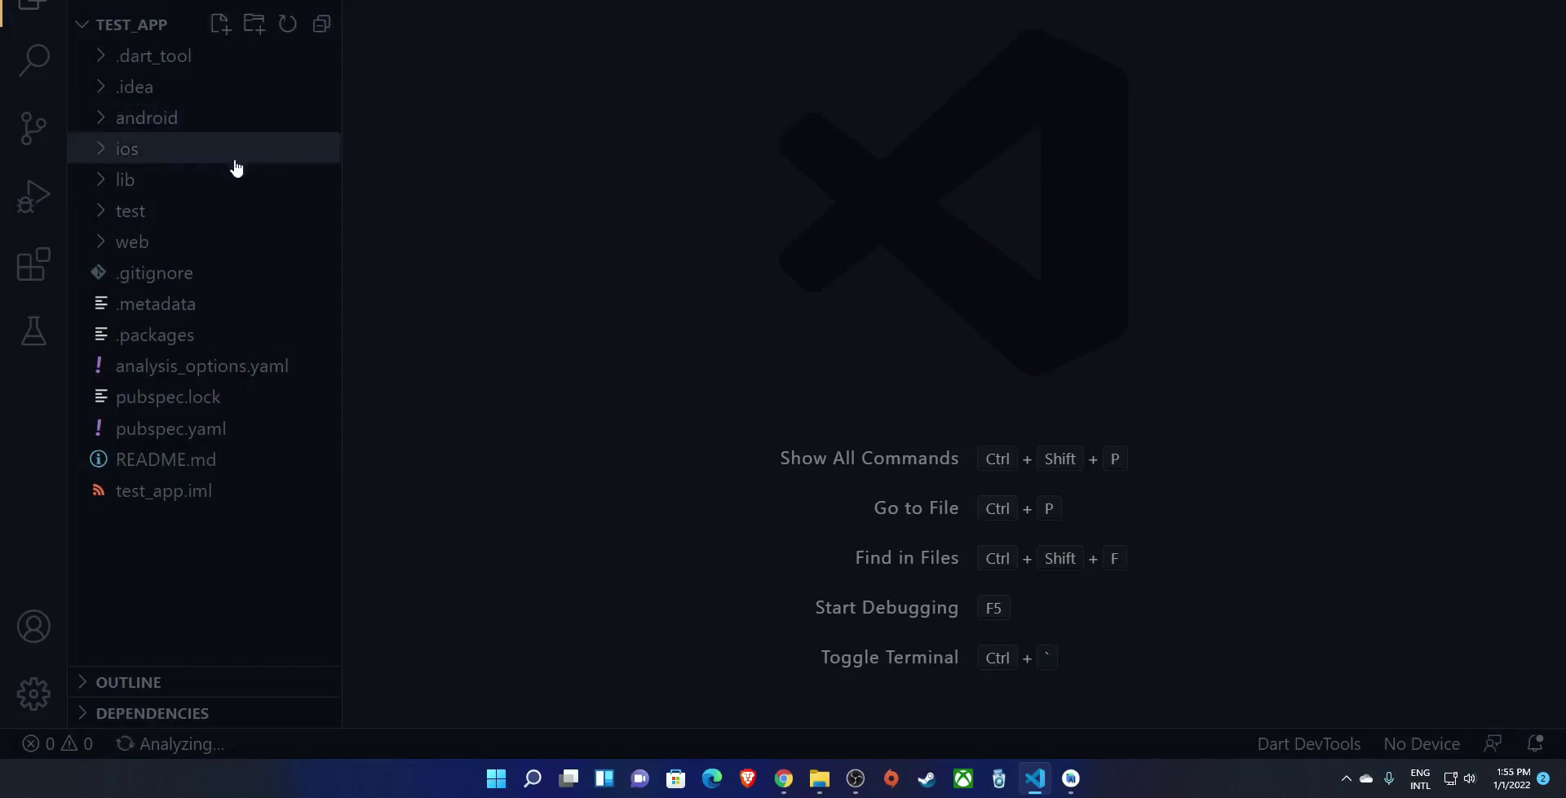
# Open main.dart from the lib folder, accept the recommended settings for Dart & Flutter, and dismiss the notification.
pyautogui.click(110, 180)
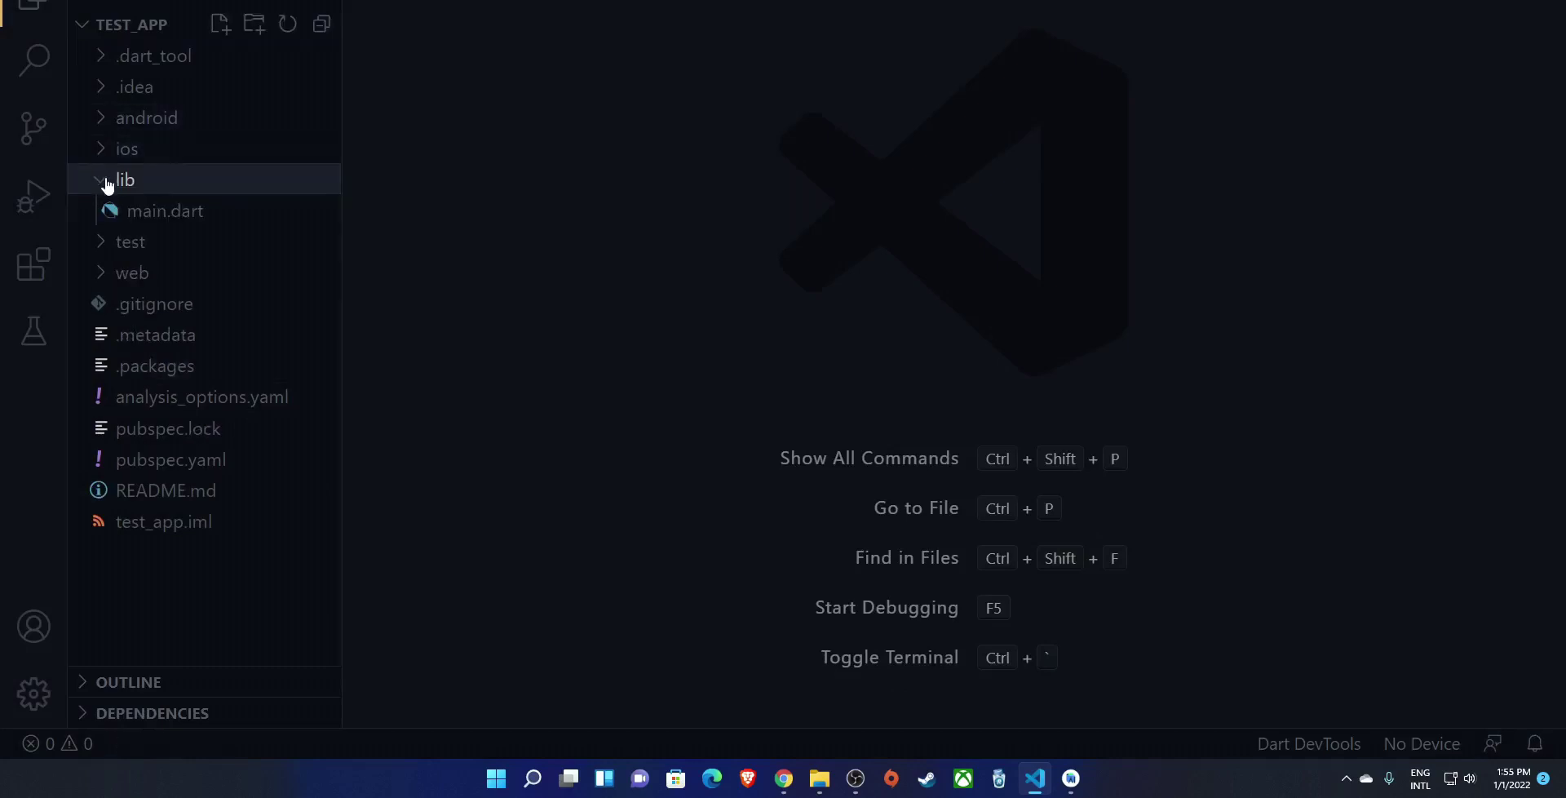
pyautogui.click(144, 213)
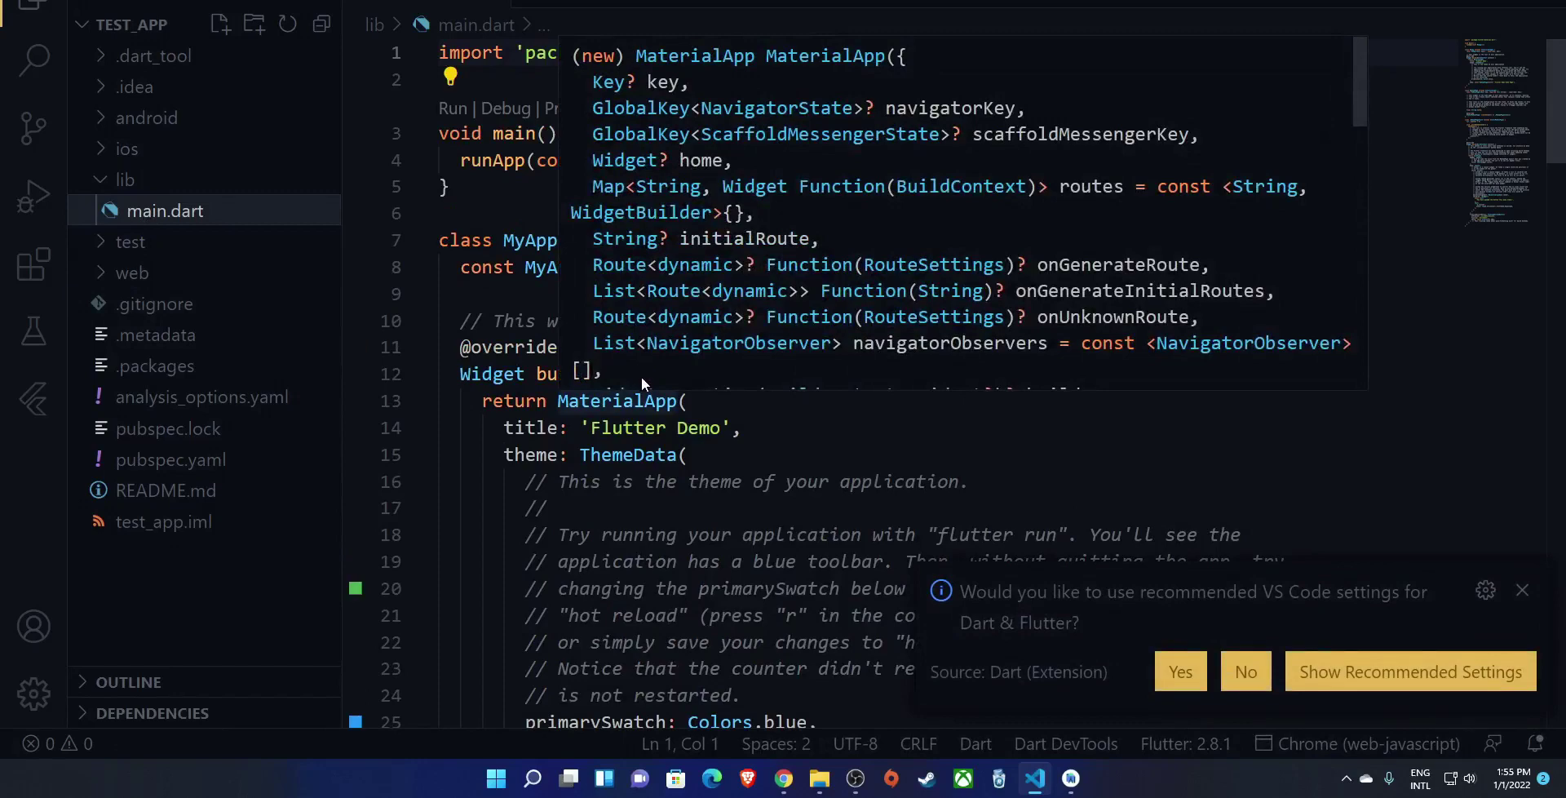
pyautogui.click(1180, 677)
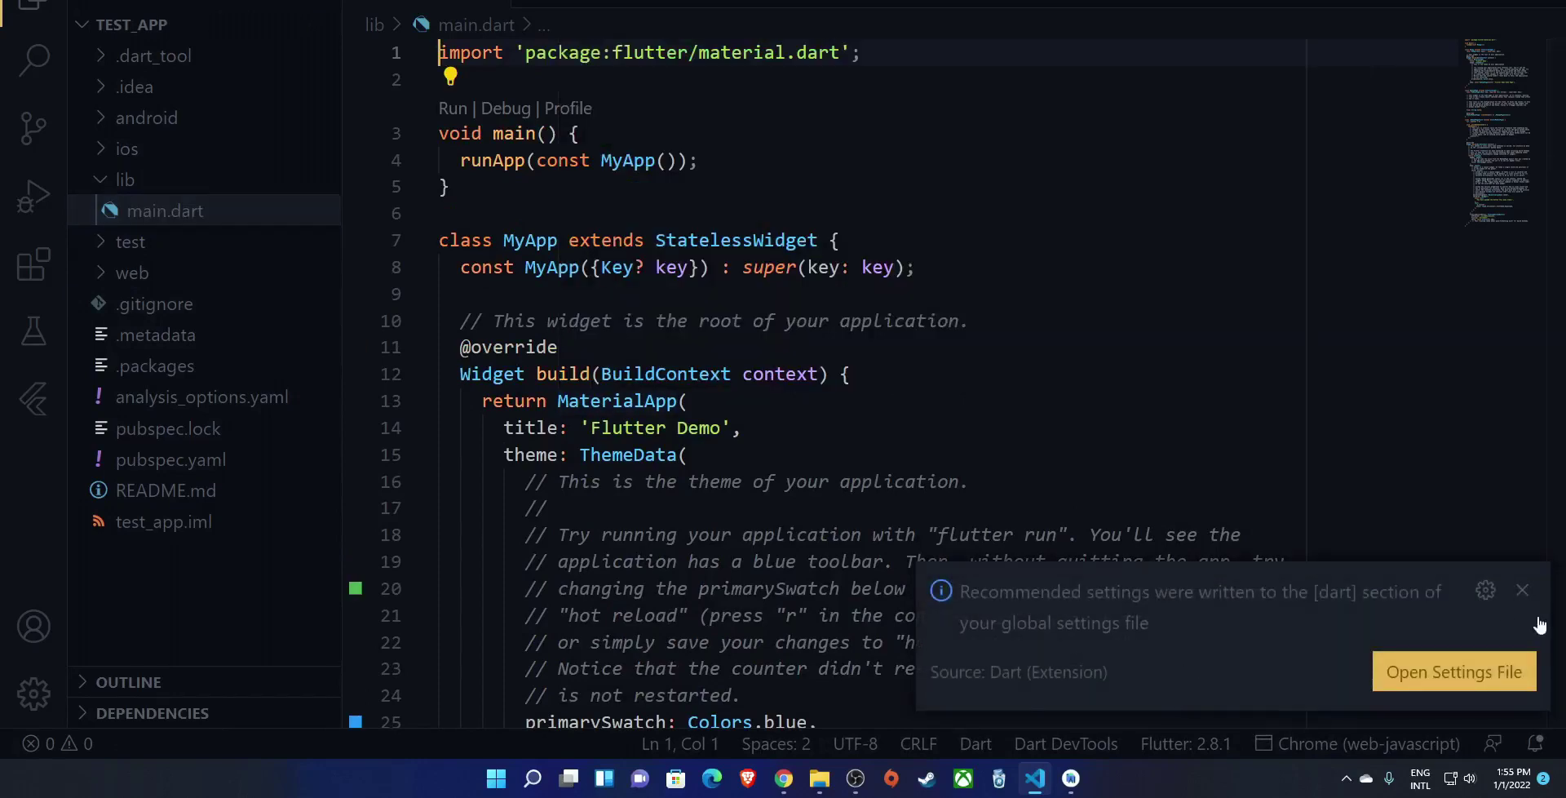
pyautogui.click(1522, 590)
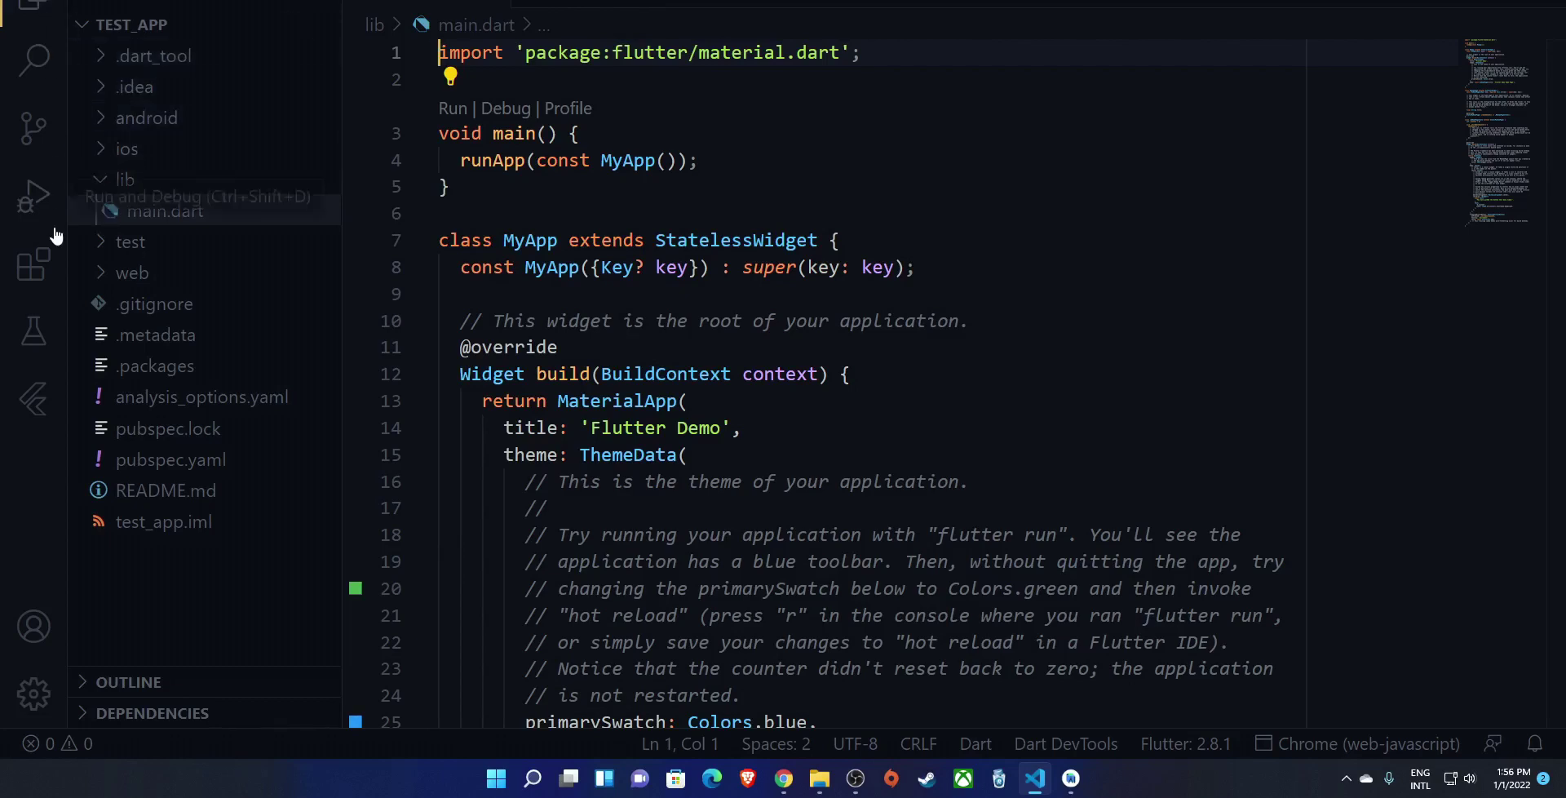
# Search the extension marketplace for icons, install vscode-icons, and apply VSCode Icons as the file icon theme.
pyautogui.click(37, 273)
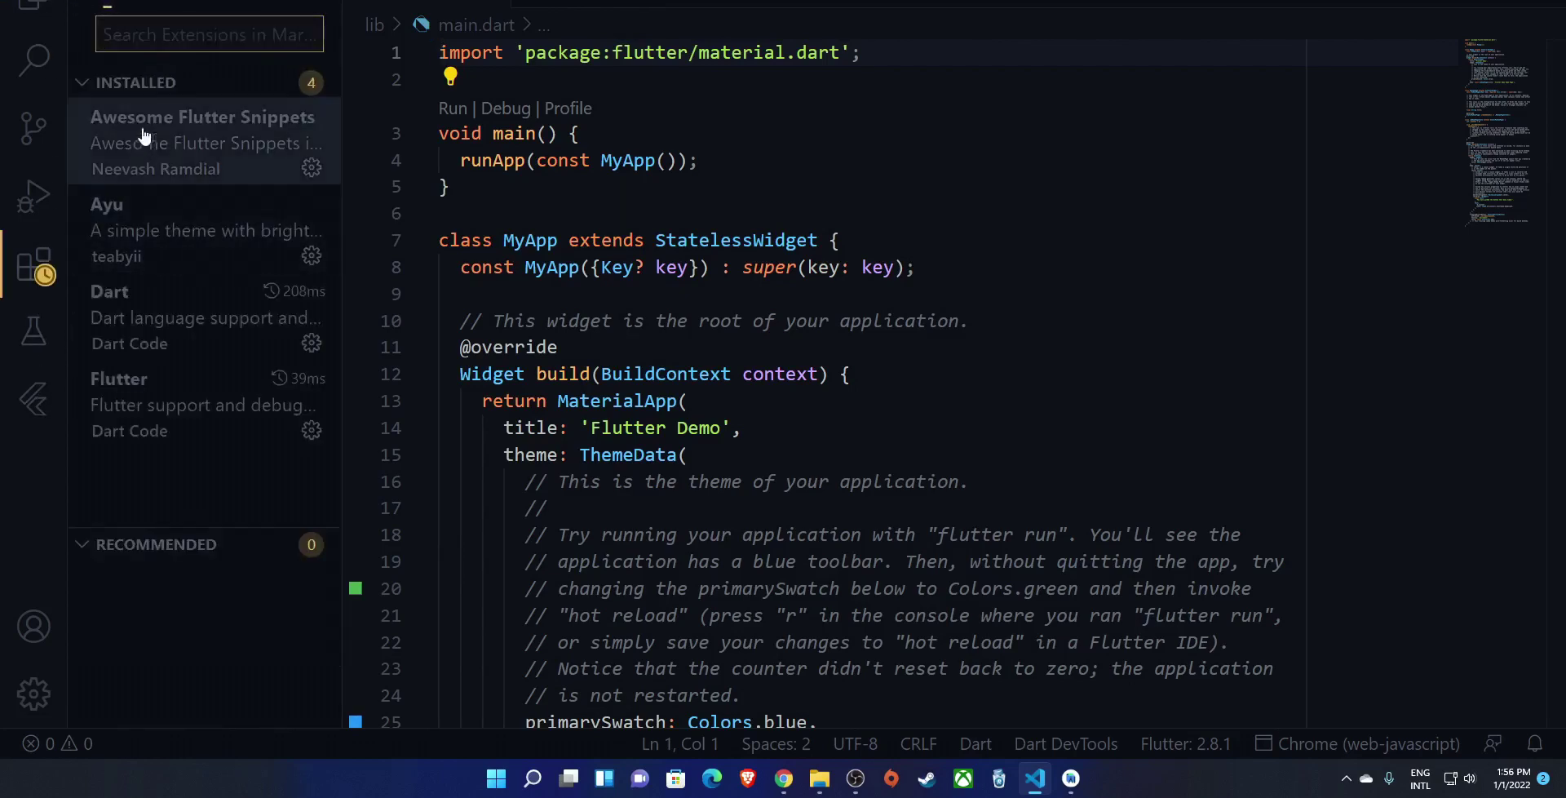
pyautogui.write('icons')
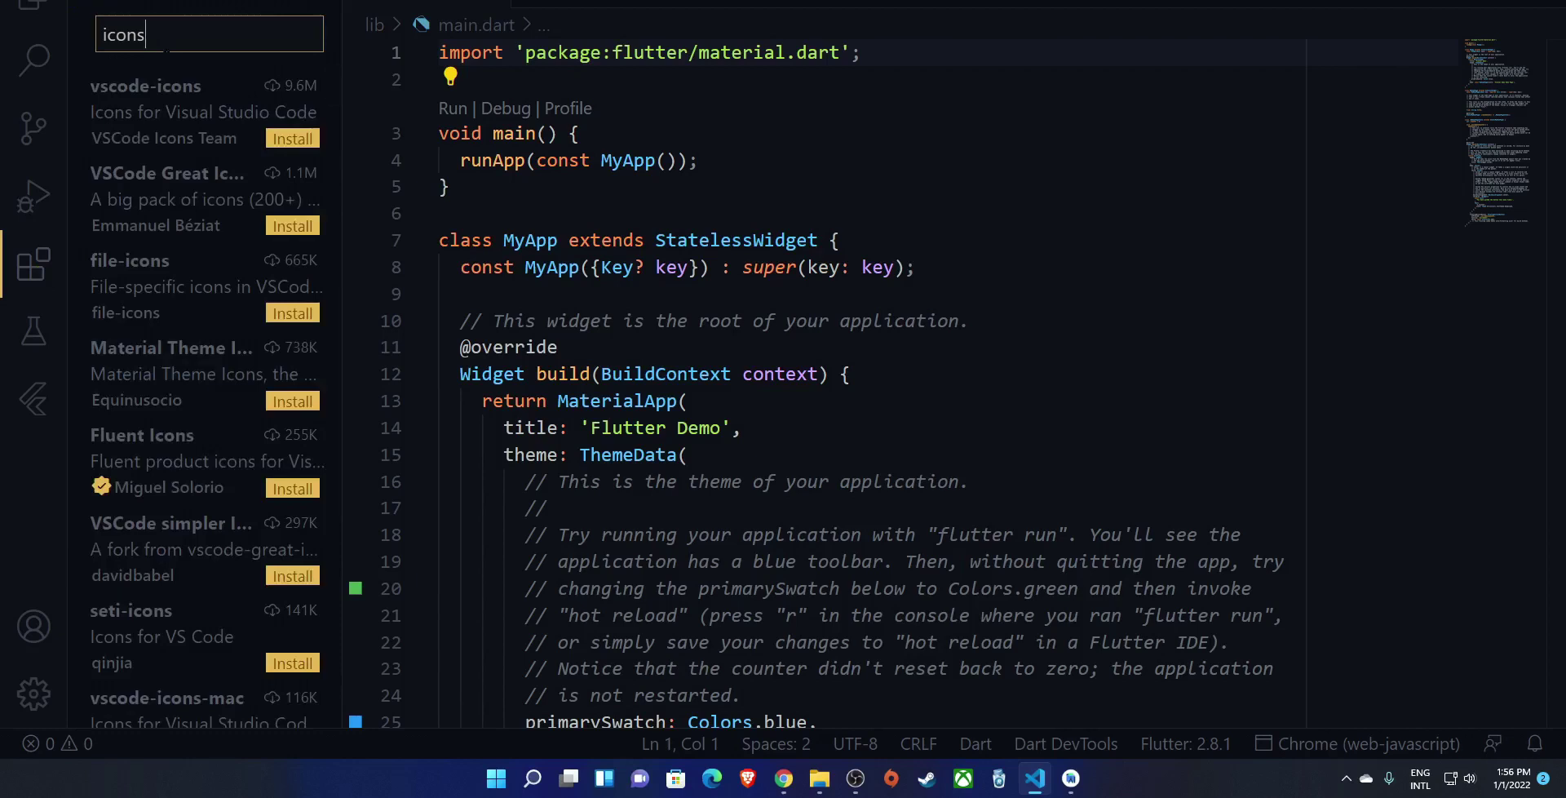
pyautogui.click(261, 121)
pyautogui.click(282, 139)
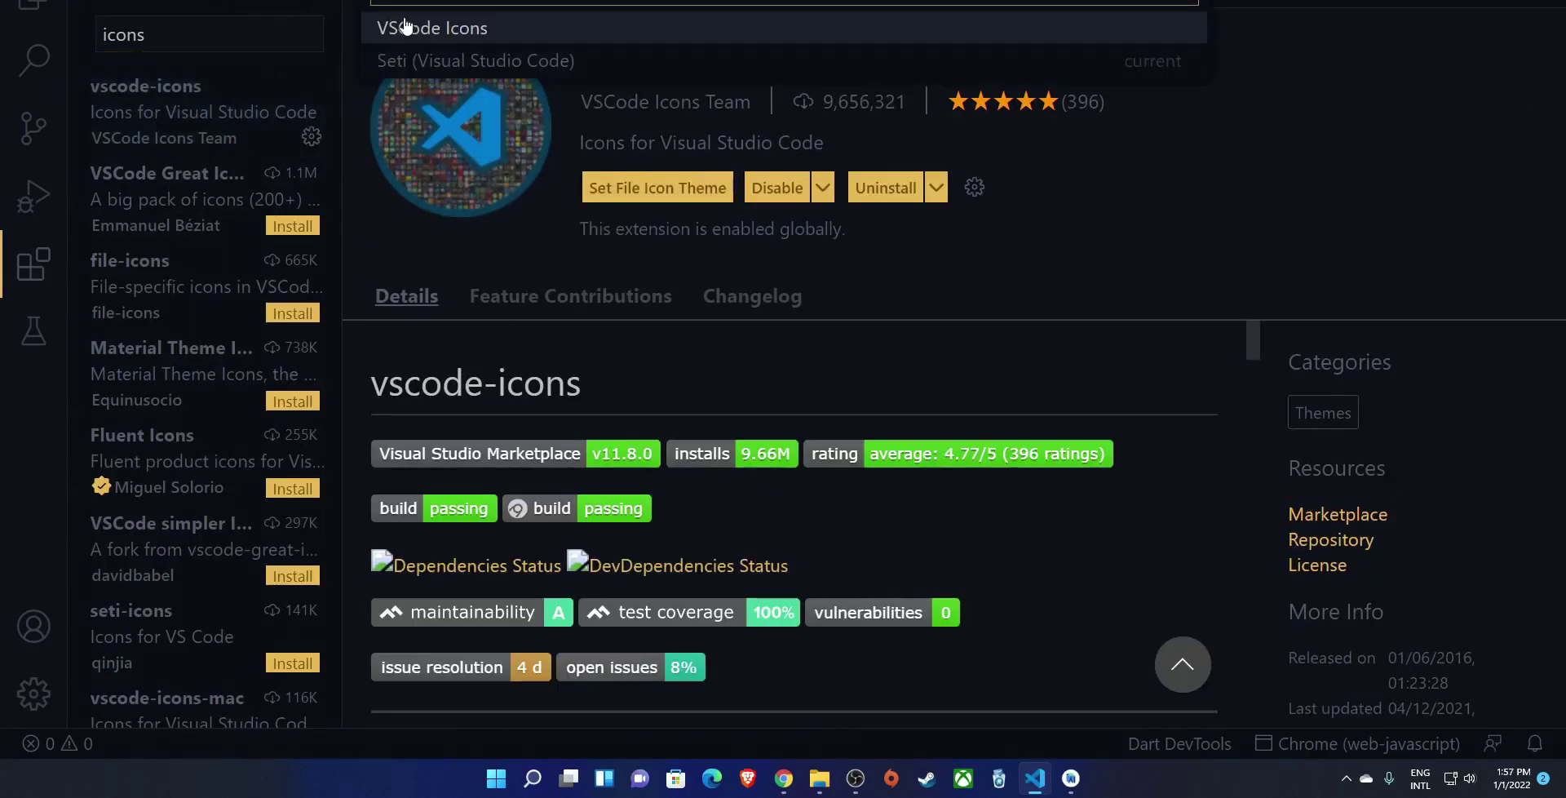
pyautogui.click(400, 27)
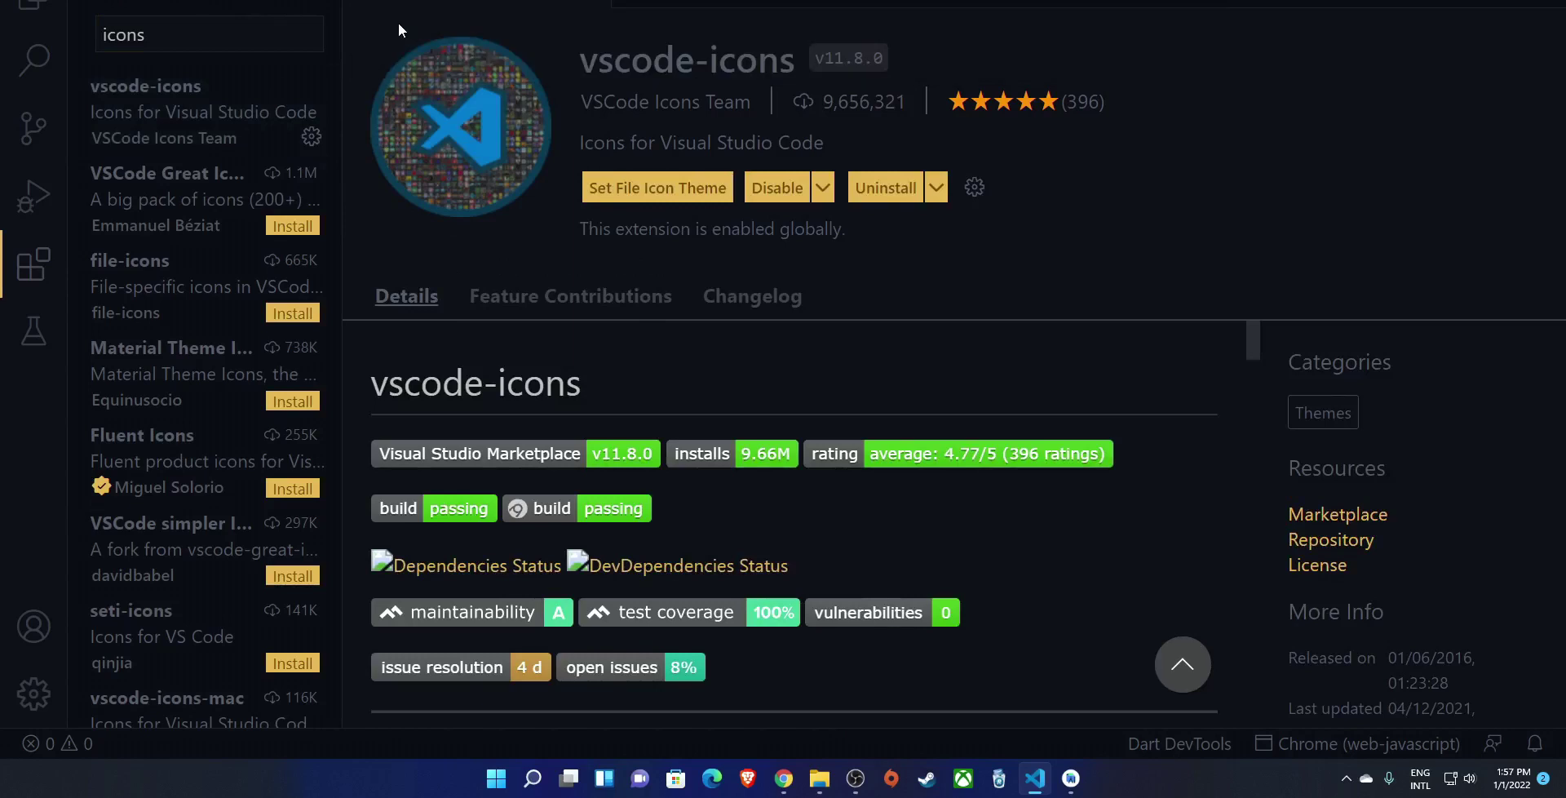
# Return to the project files, activate vscode-icons from its notification, and reopen main.dart after closing the extension page.
pyautogui.click(32, 10)
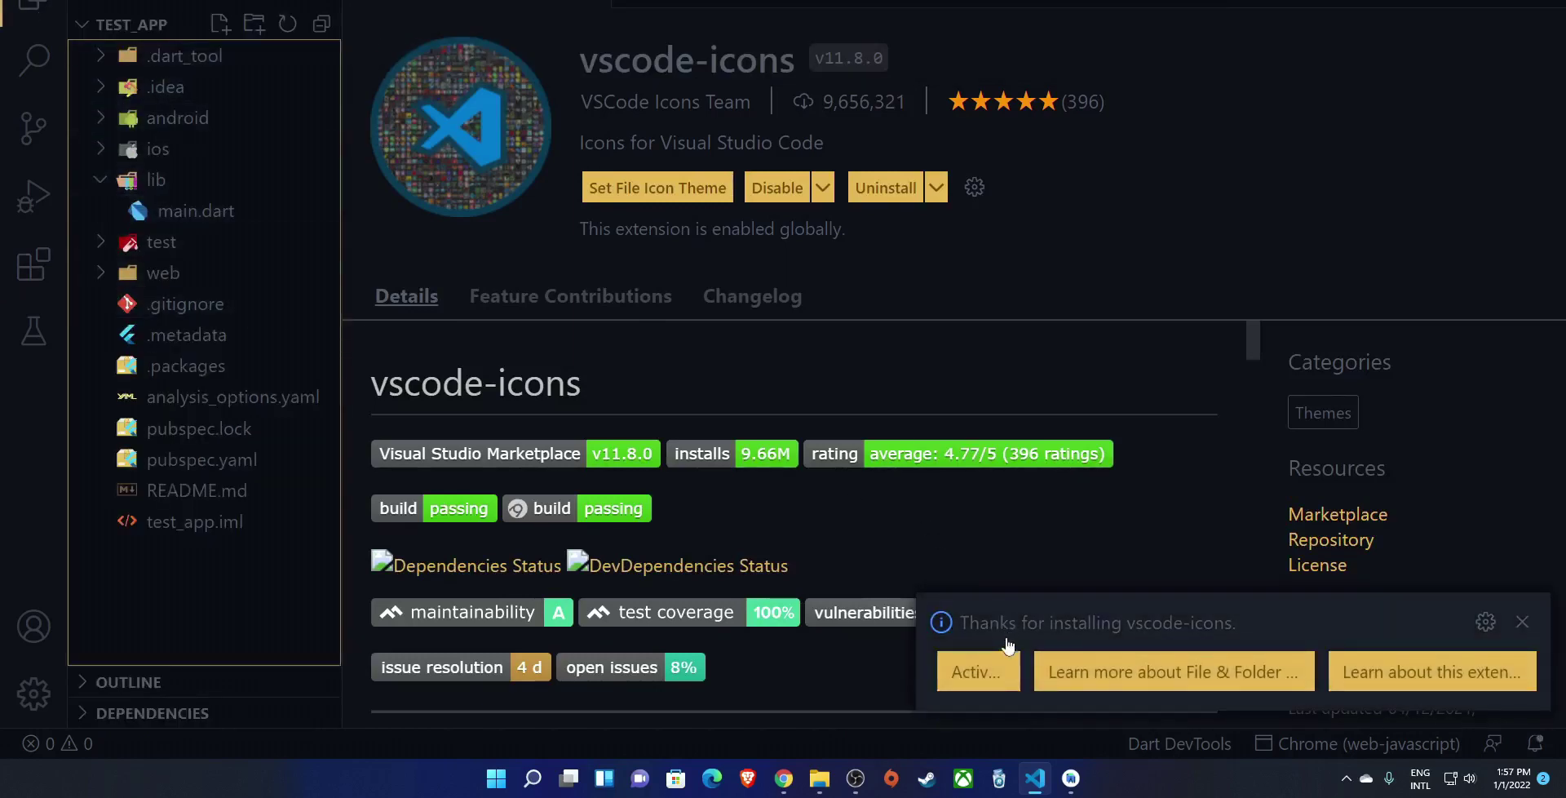
pyautogui.click(948, 685)
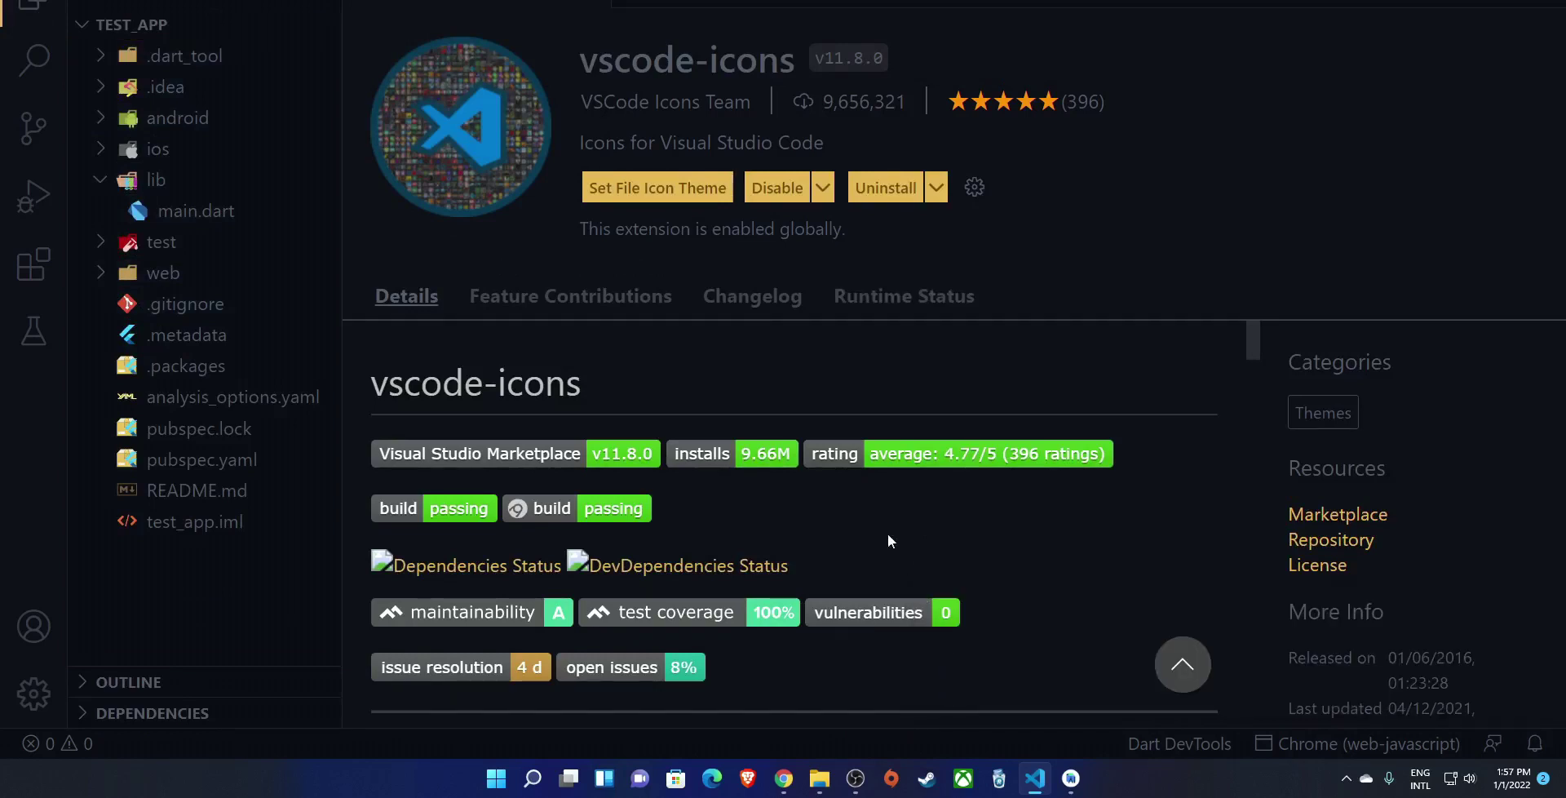
pyautogui.click(601, 3)
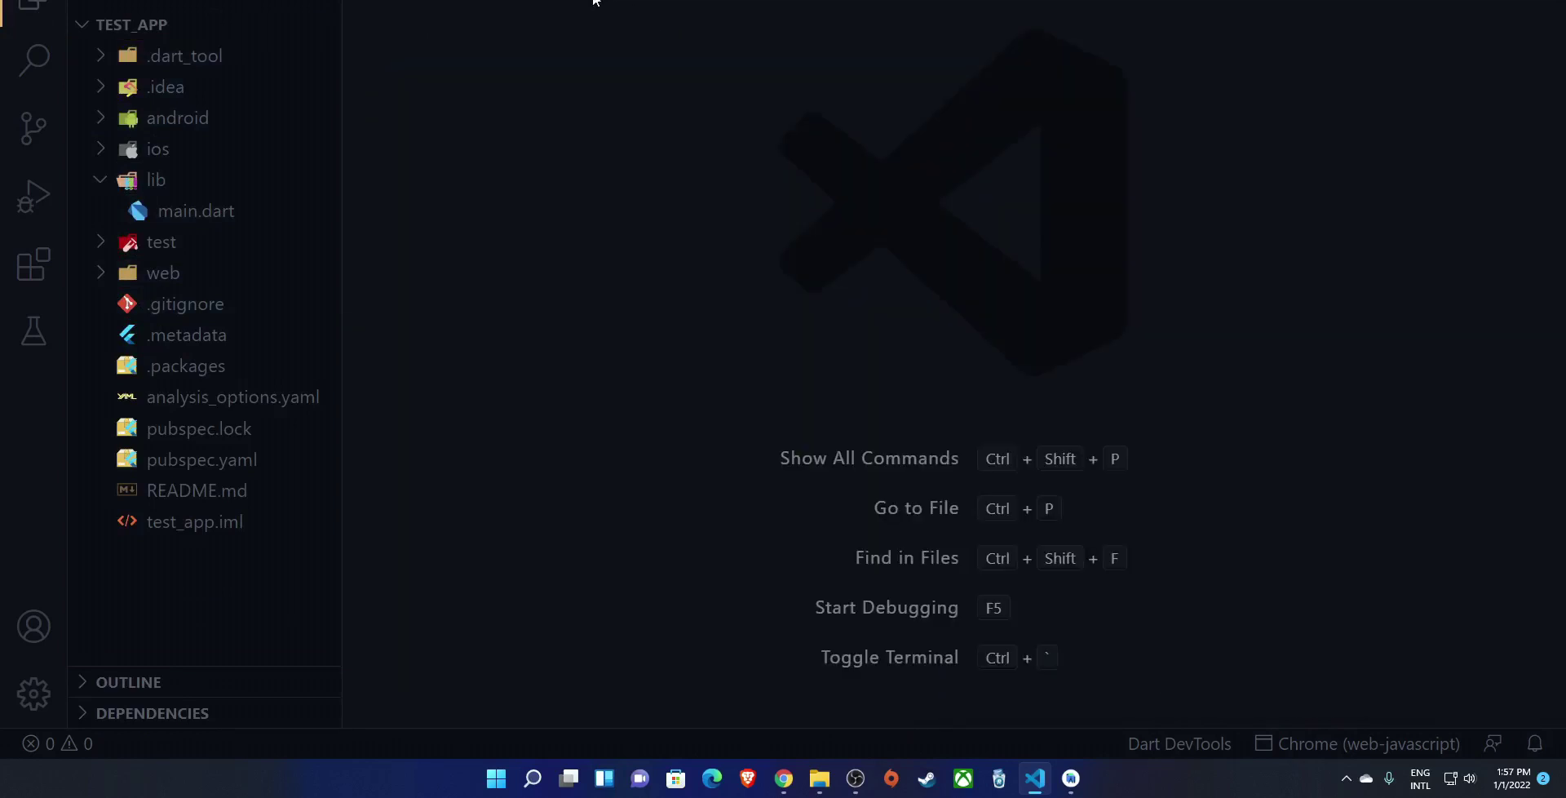
pyautogui.click(149, 209)
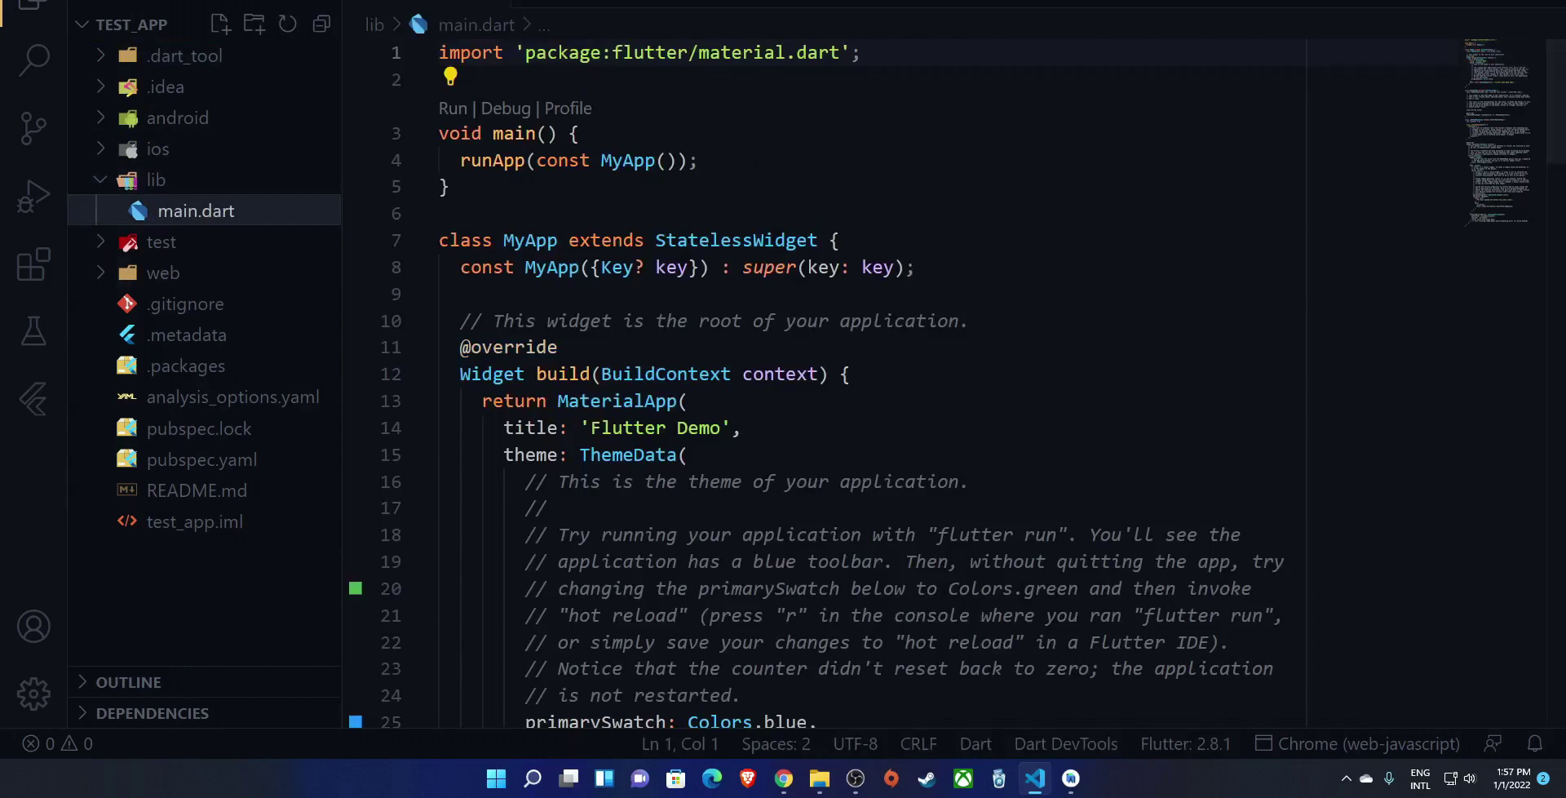
# Minimize all windows, switch to Android Studio, and close the test_app project.
pyautogui.press('super+d')
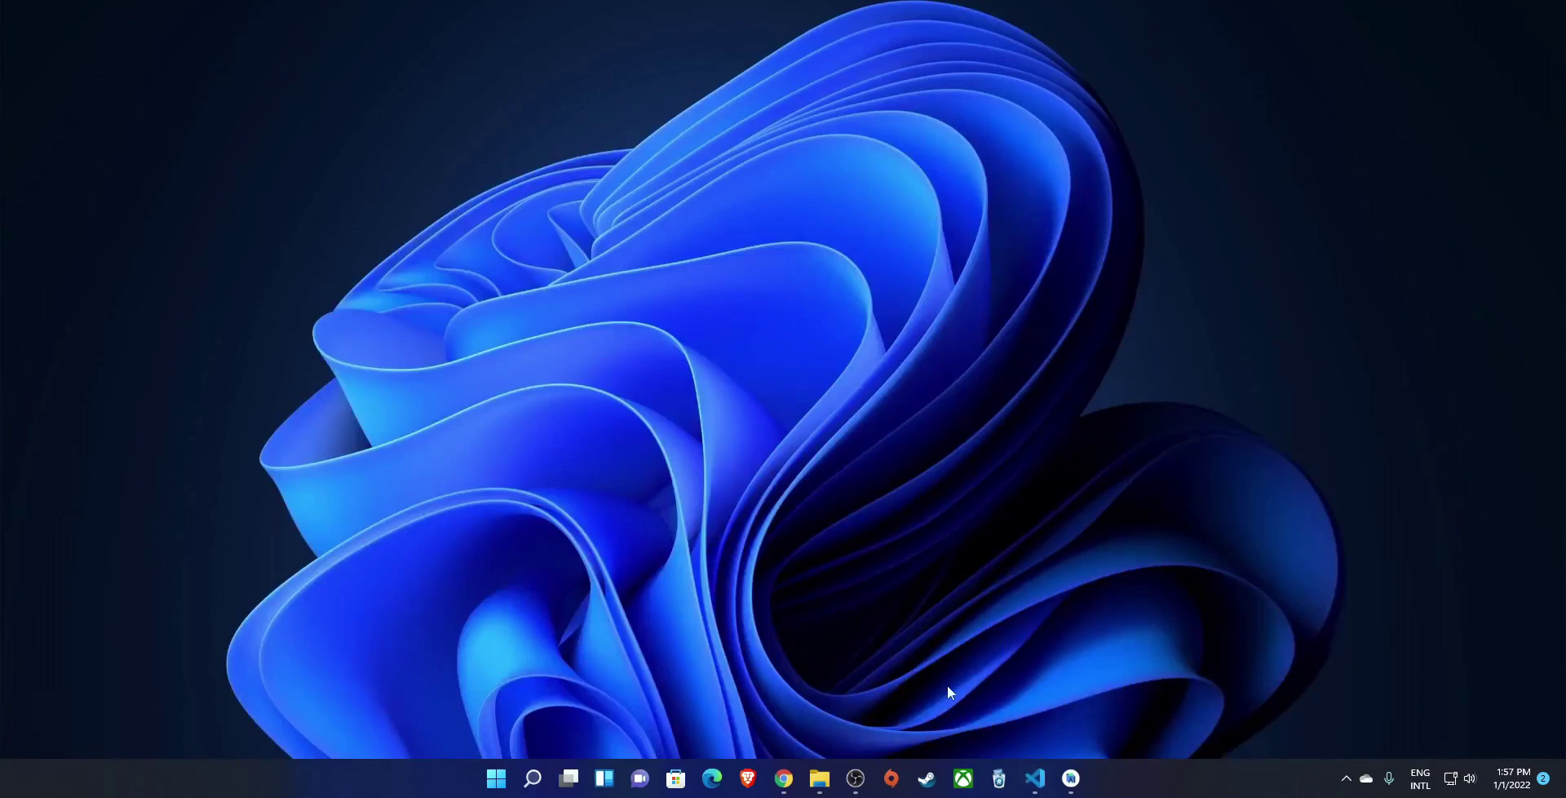
pyautogui.click(1071, 778)
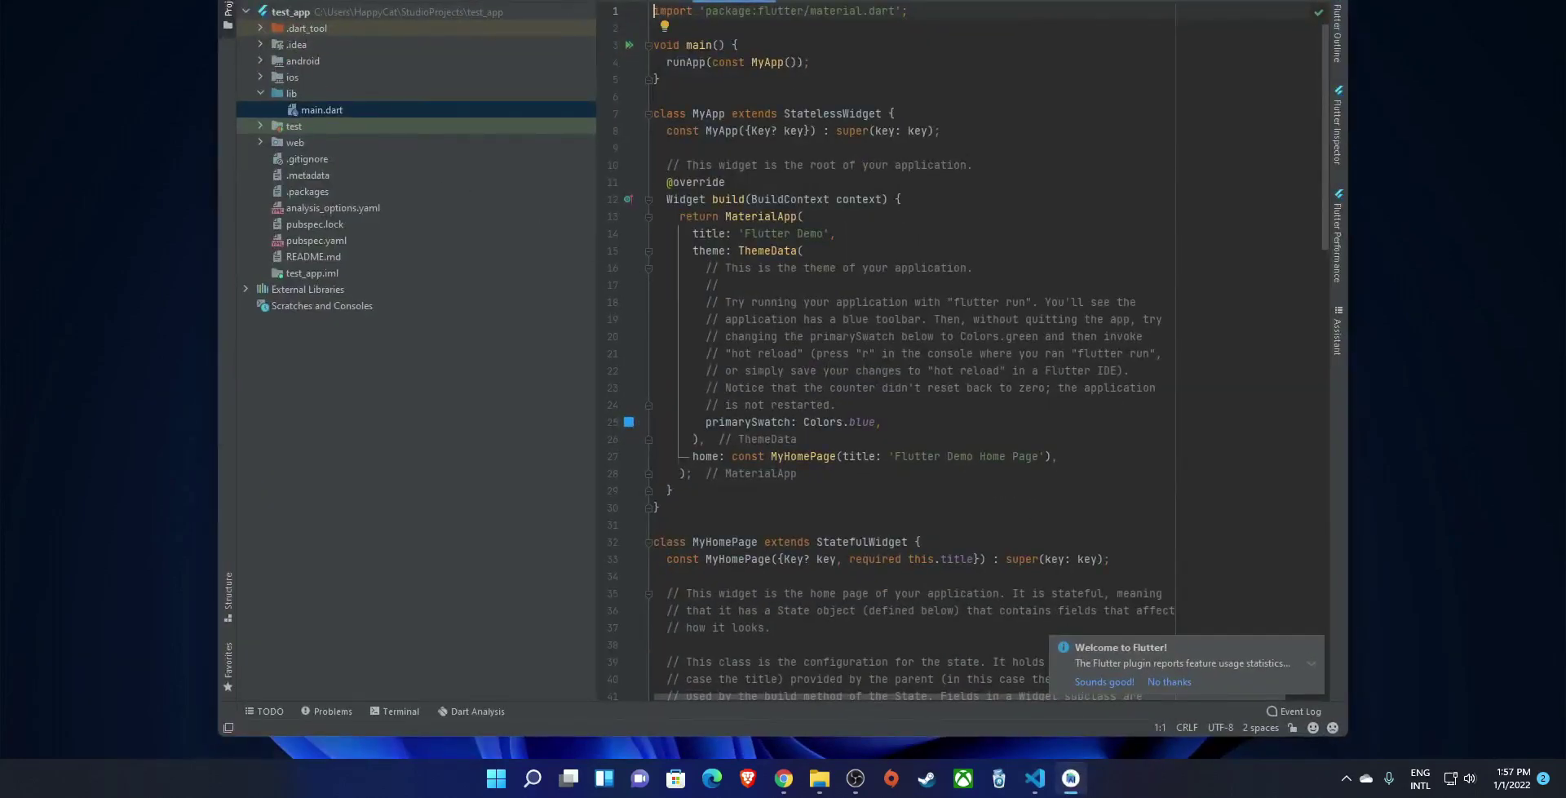
pyautogui.hotkey('alt', 'f')
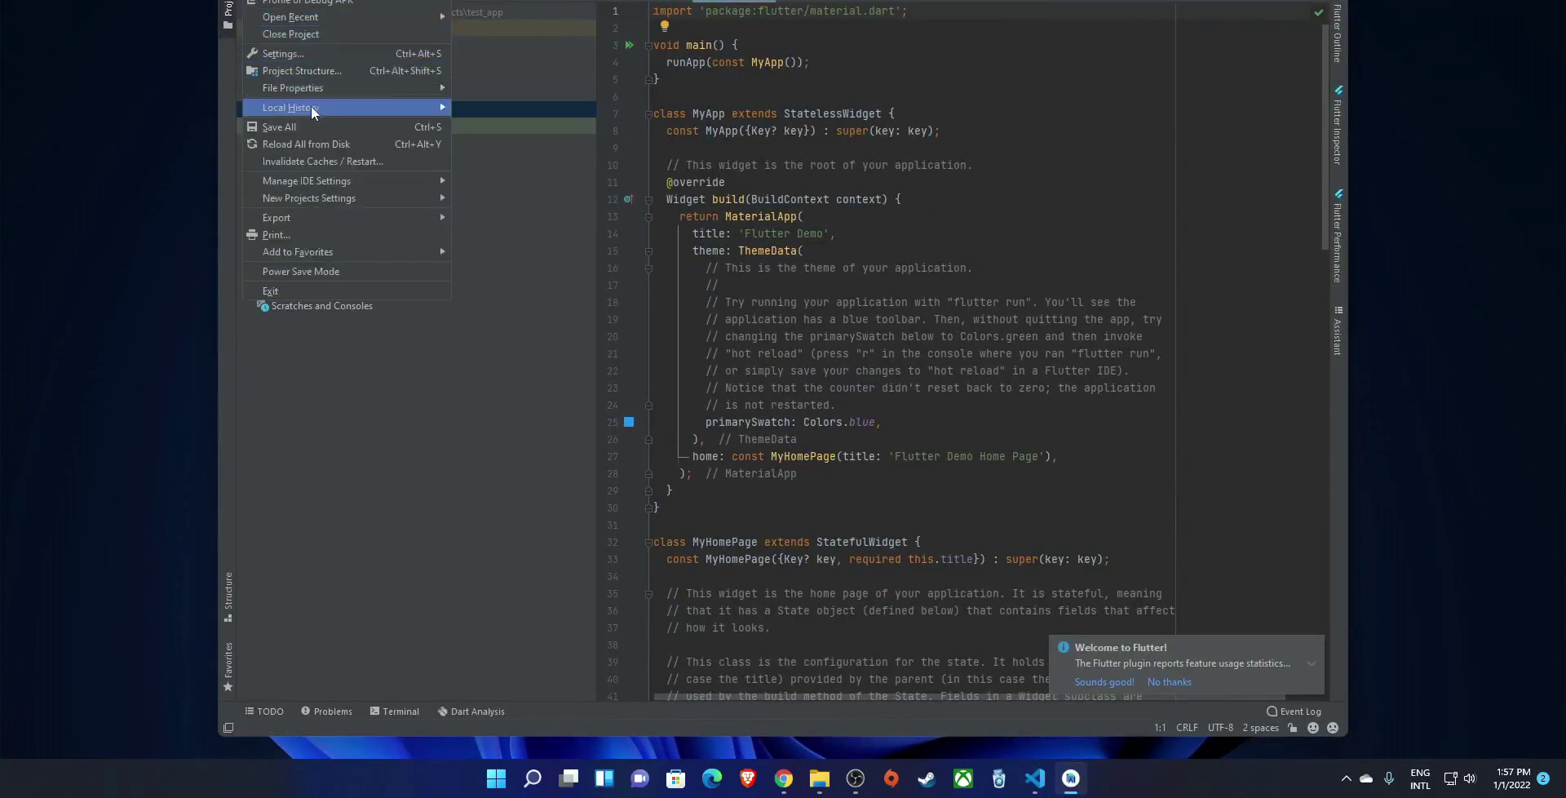
pyautogui.click(310, 36)
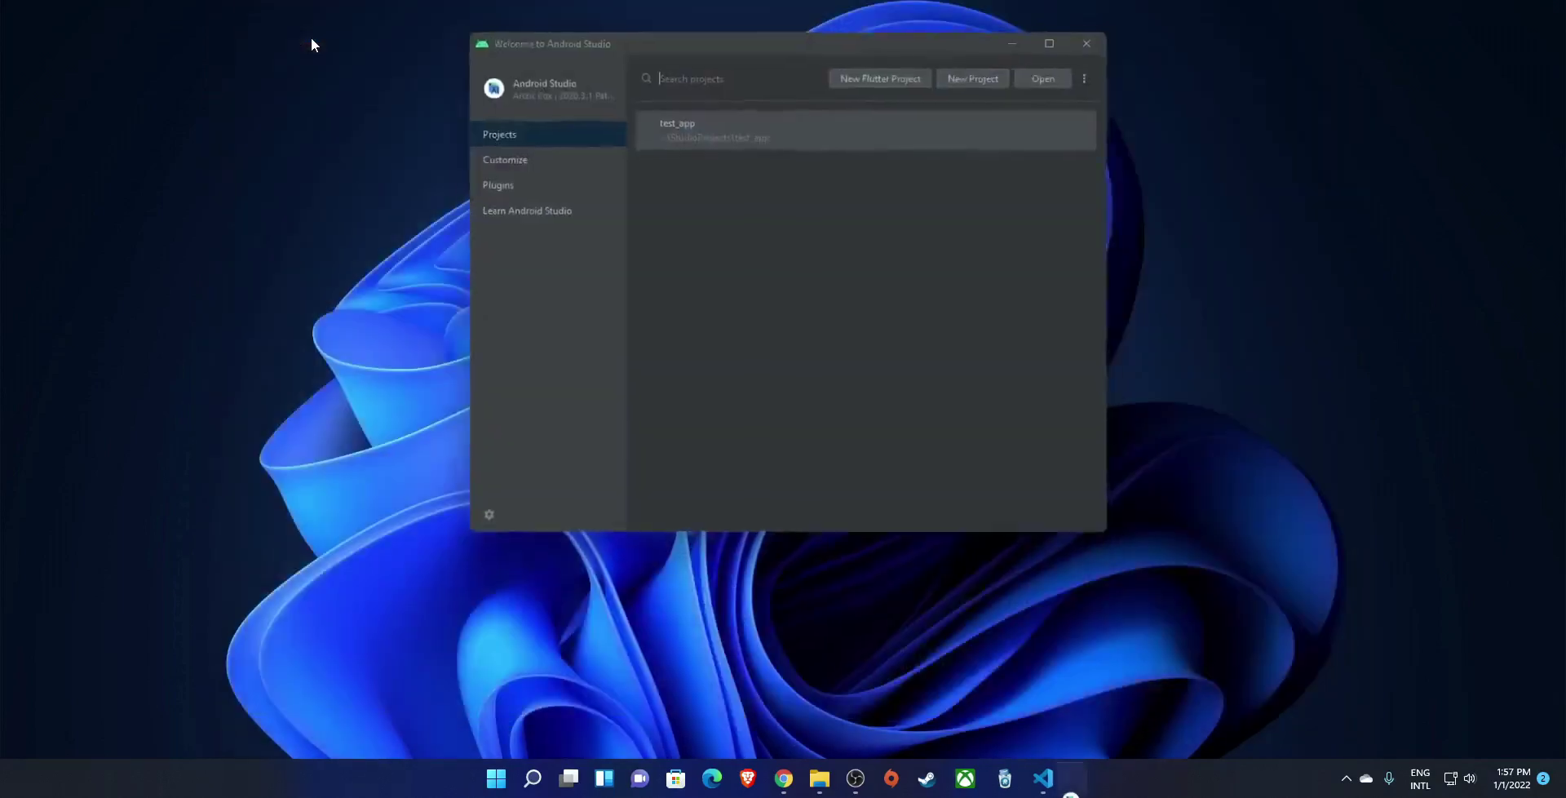
# Open the AVD Manager and start creating a virtual device with the Pixel 5 phone definition.
pyautogui.click(1096, 75)
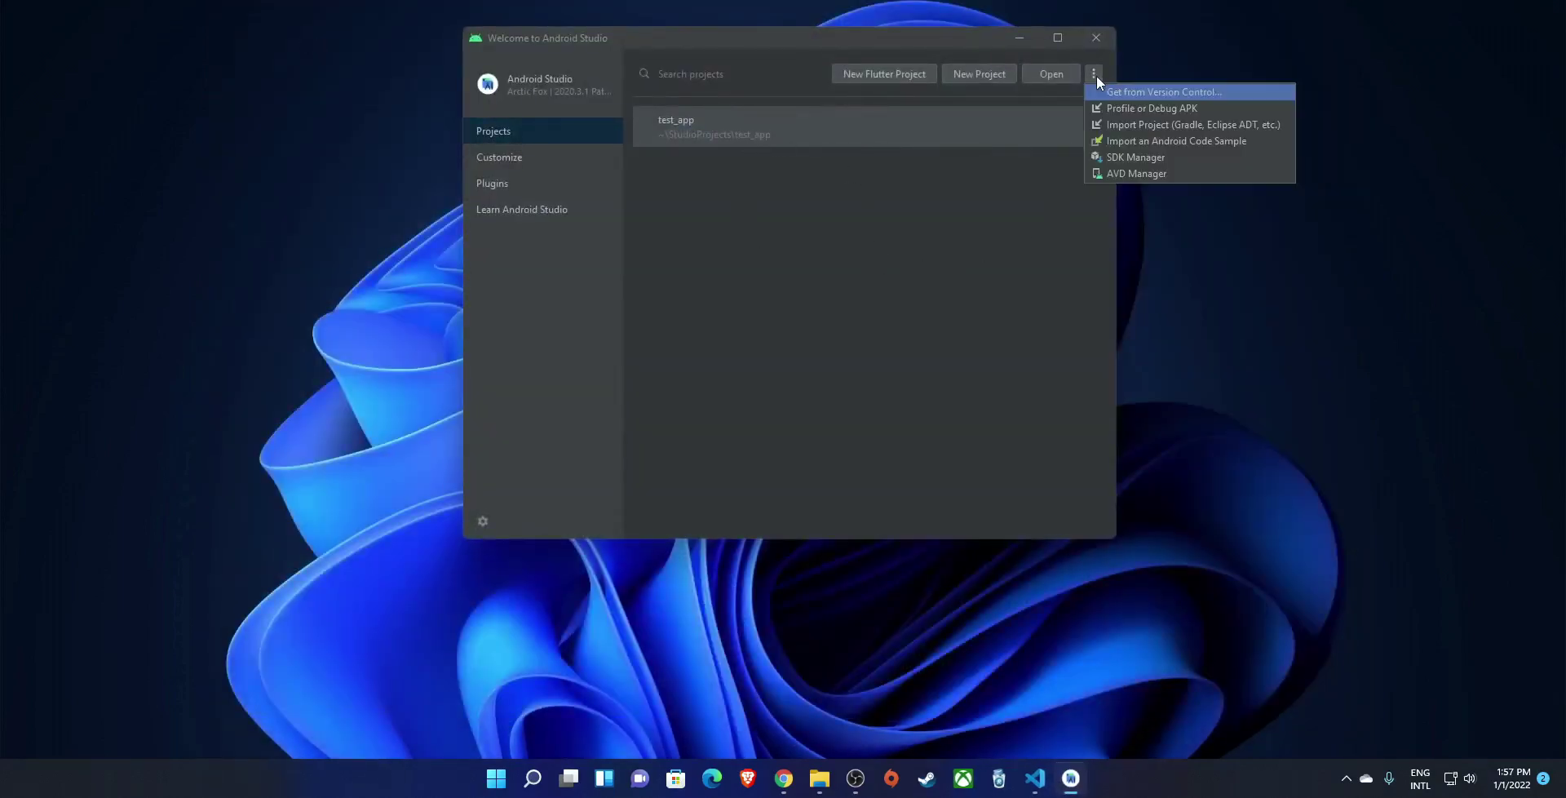
pyautogui.click(1126, 174)
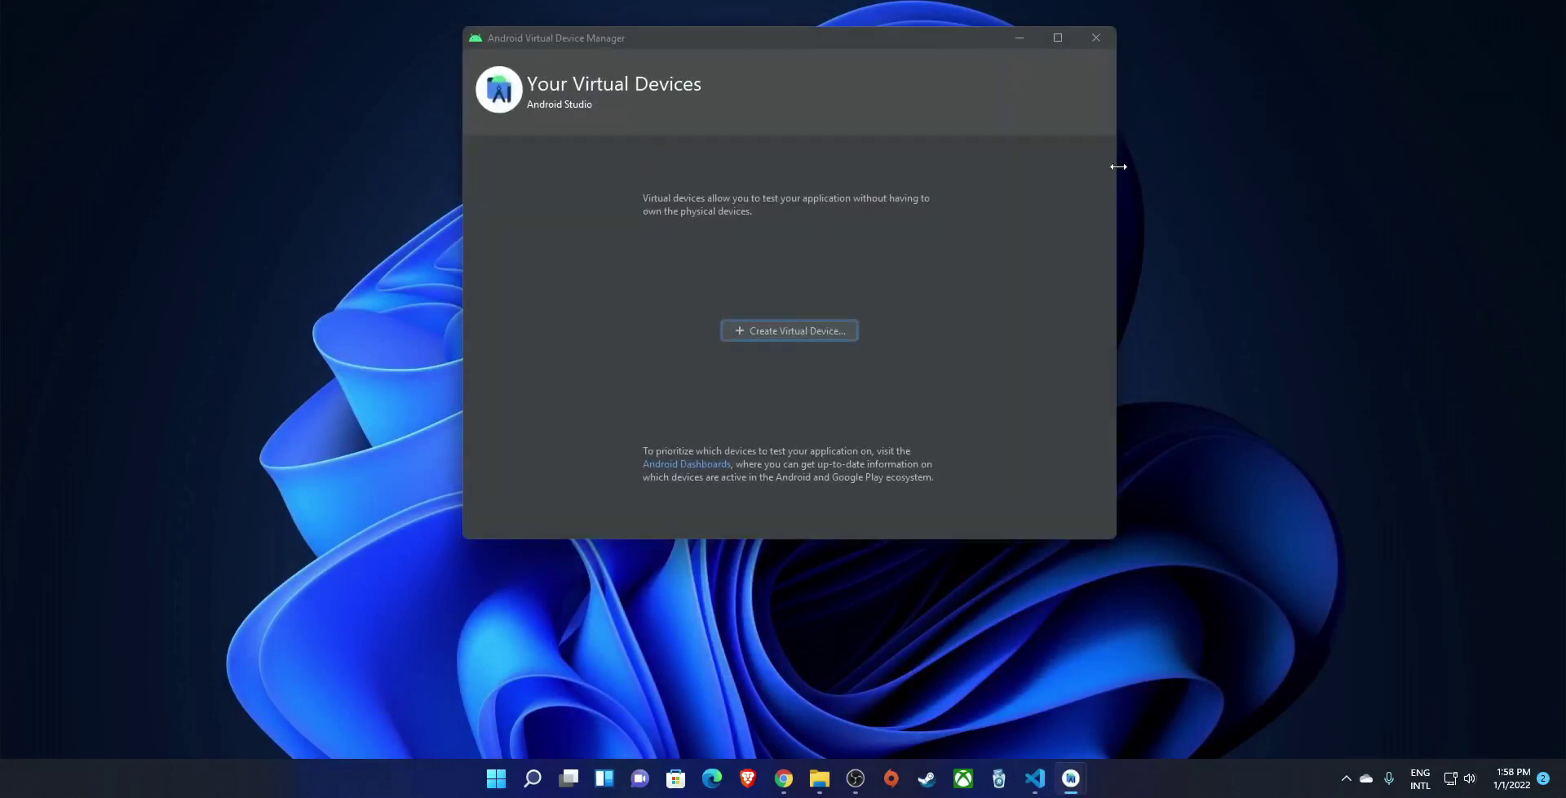
pyautogui.click(768, 330)
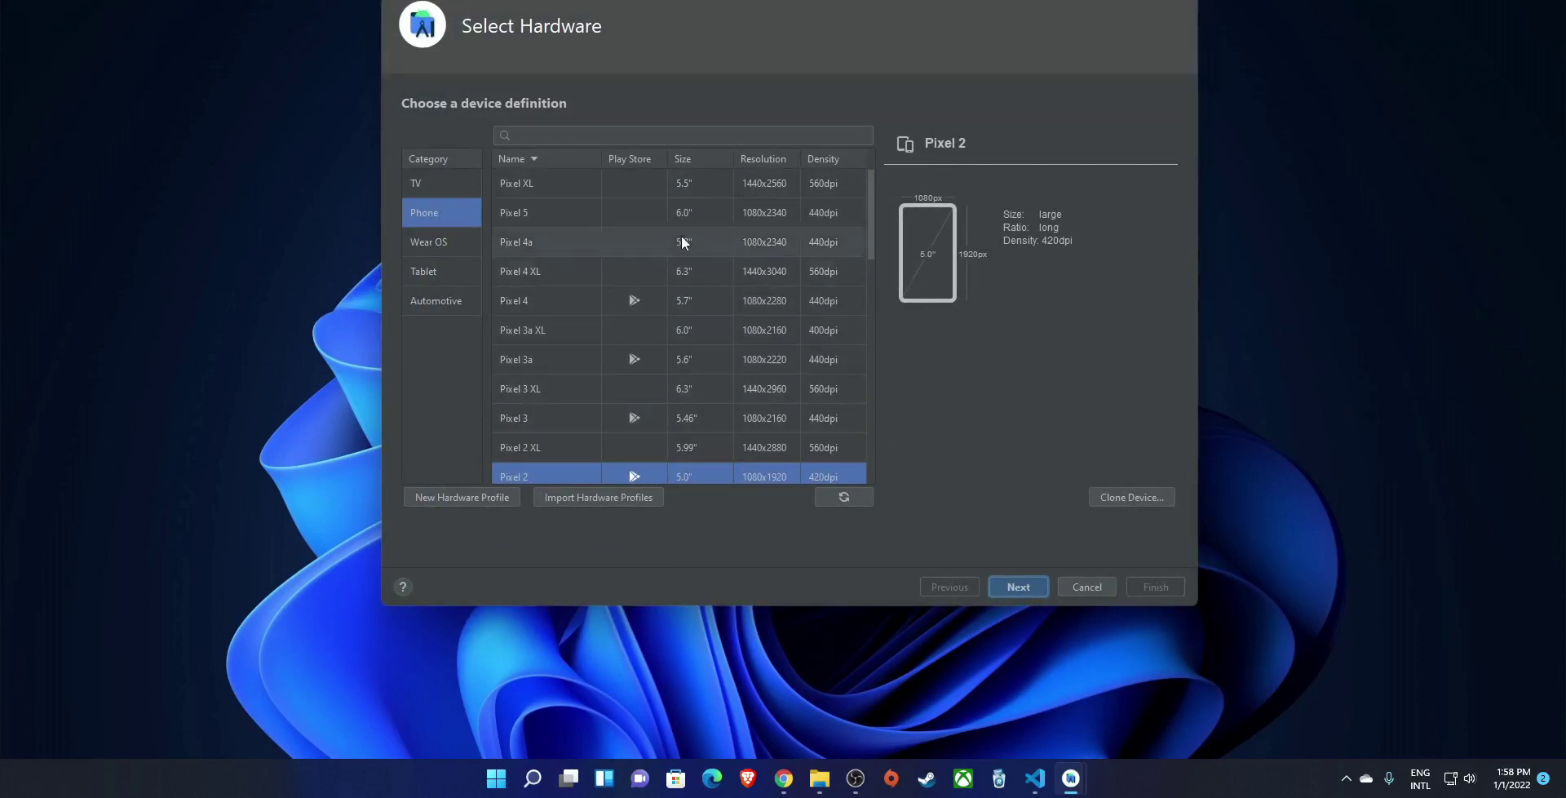
pyautogui.click(588, 300)
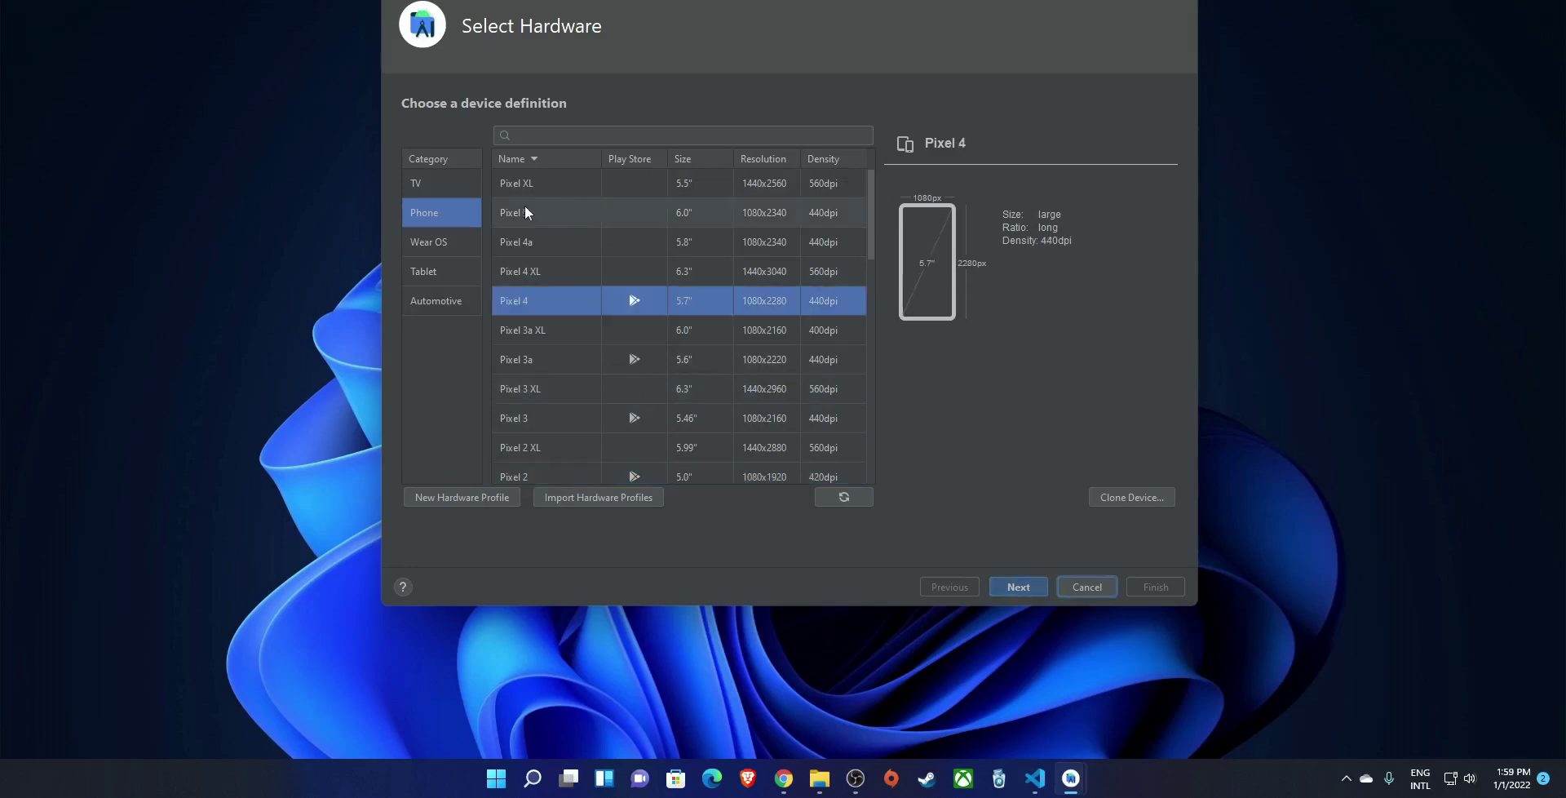
pyautogui.click(537, 209)
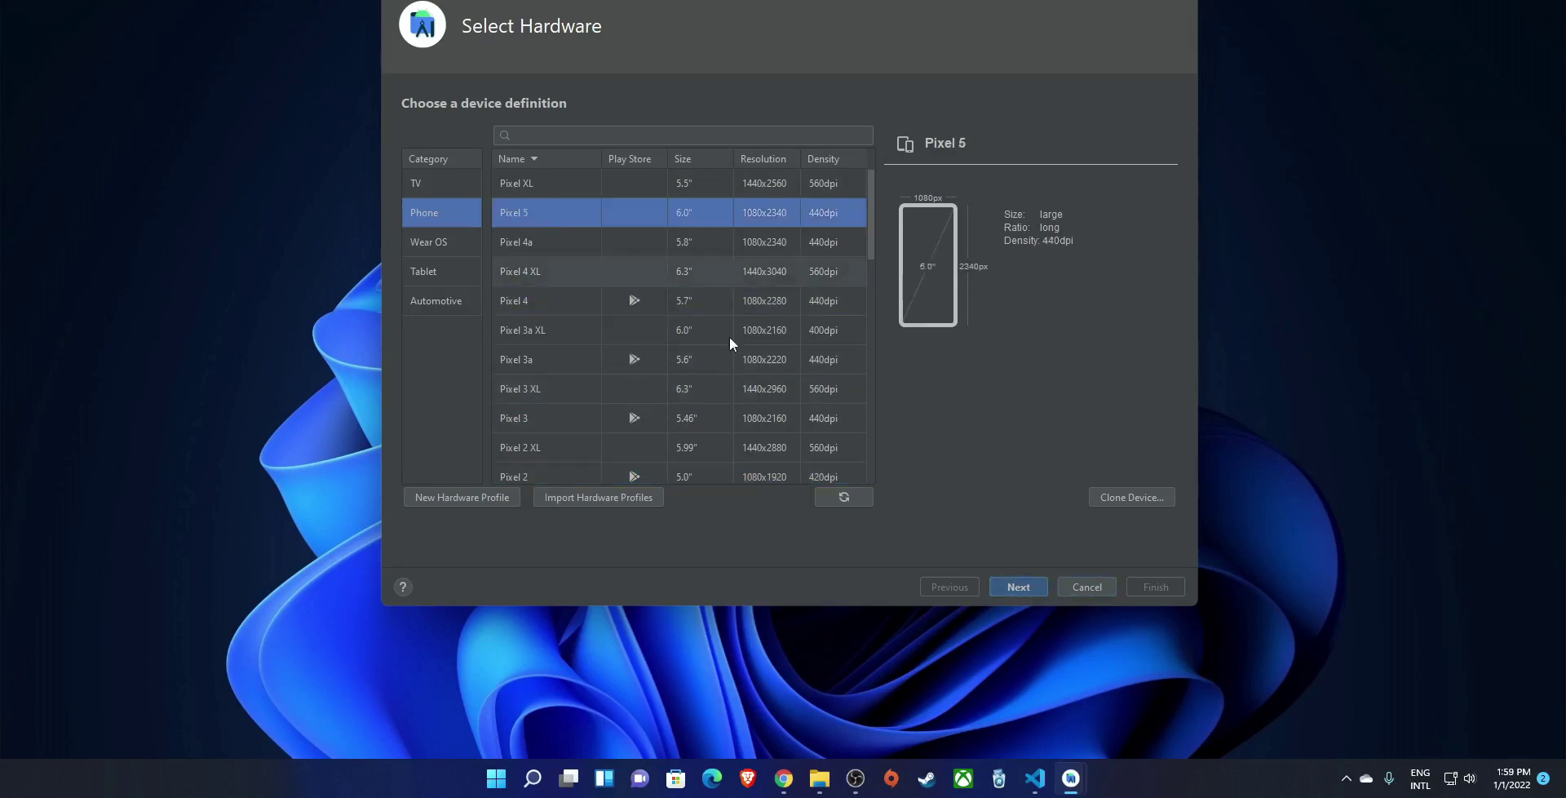
pyautogui.click(1034, 584)
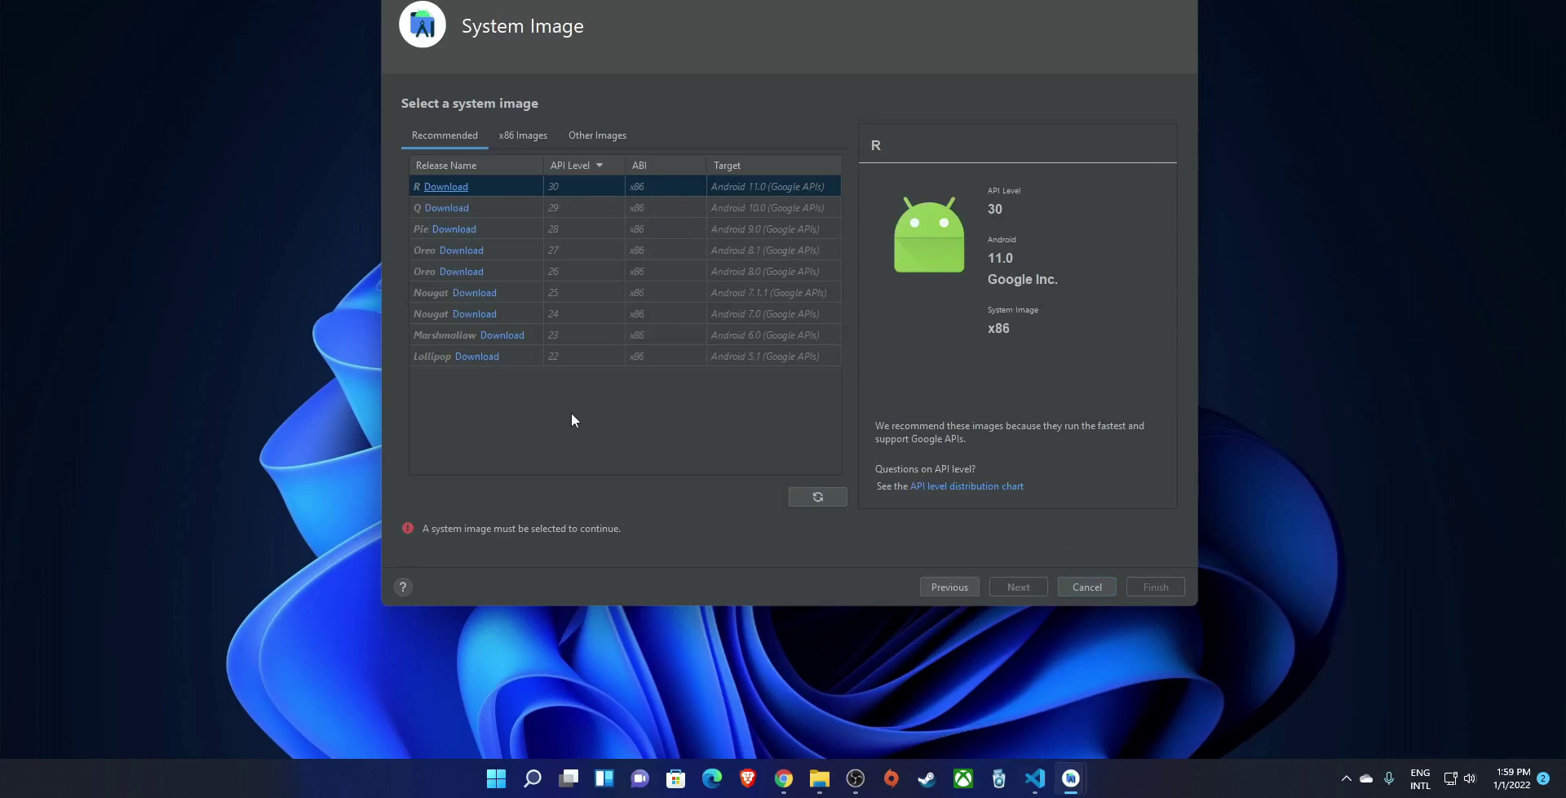
# Download and install the R (API 30, x86) system image and select it for the virtual device.
pyautogui.click(442, 186)
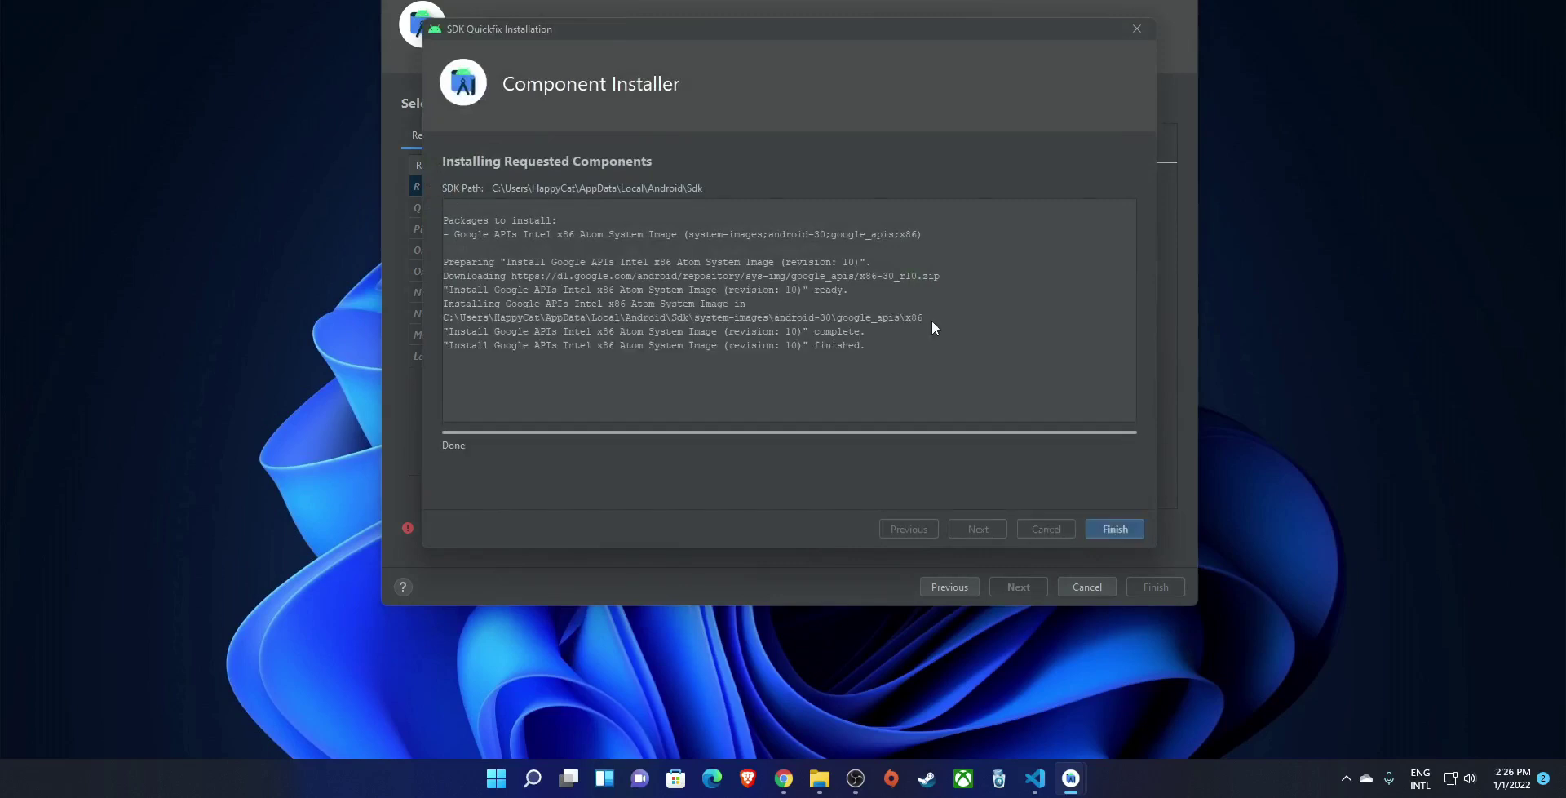
pyautogui.click(1115, 529)
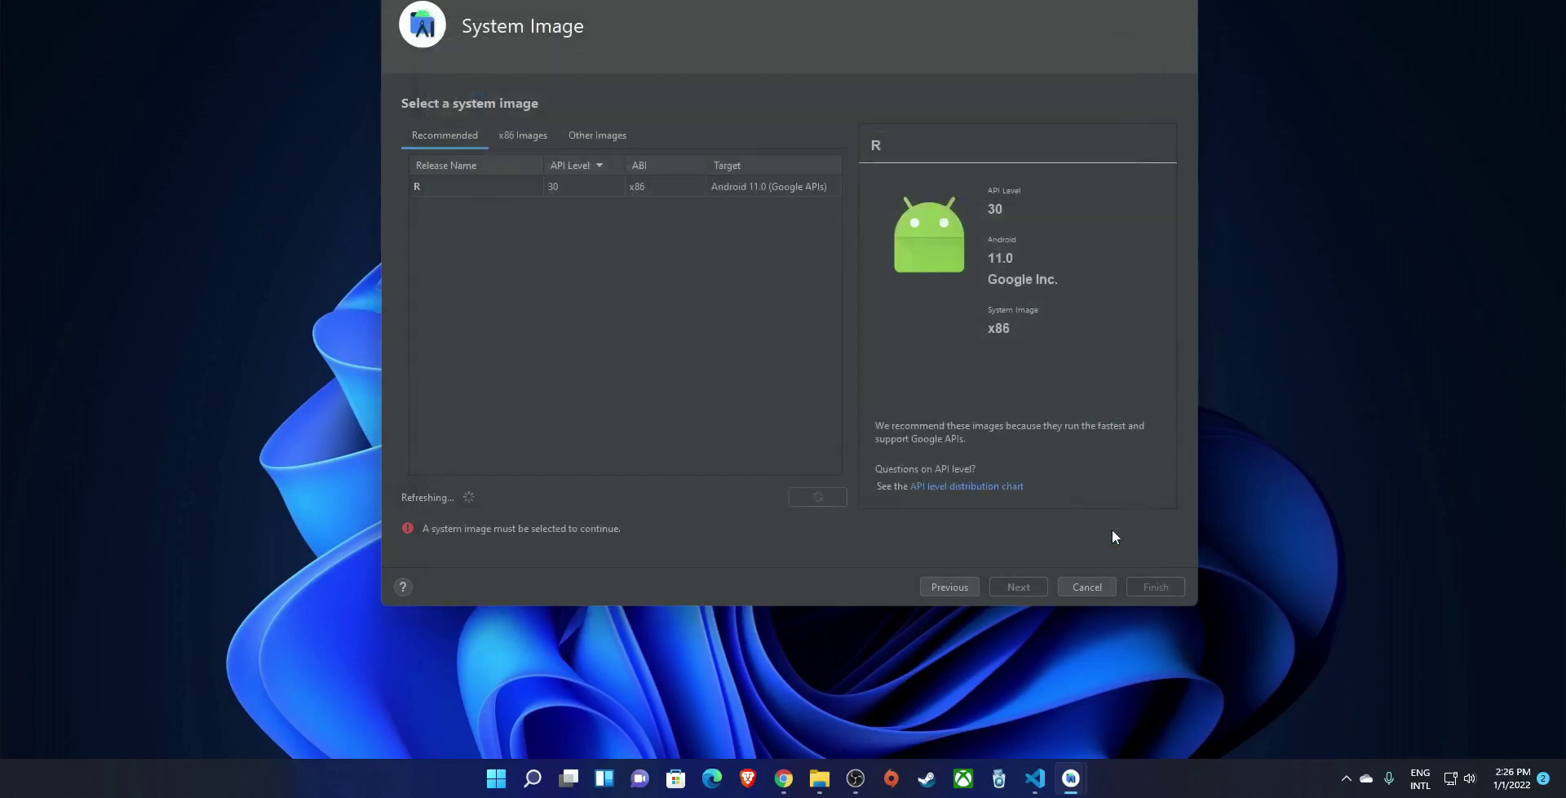
pyautogui.click(475, 186)
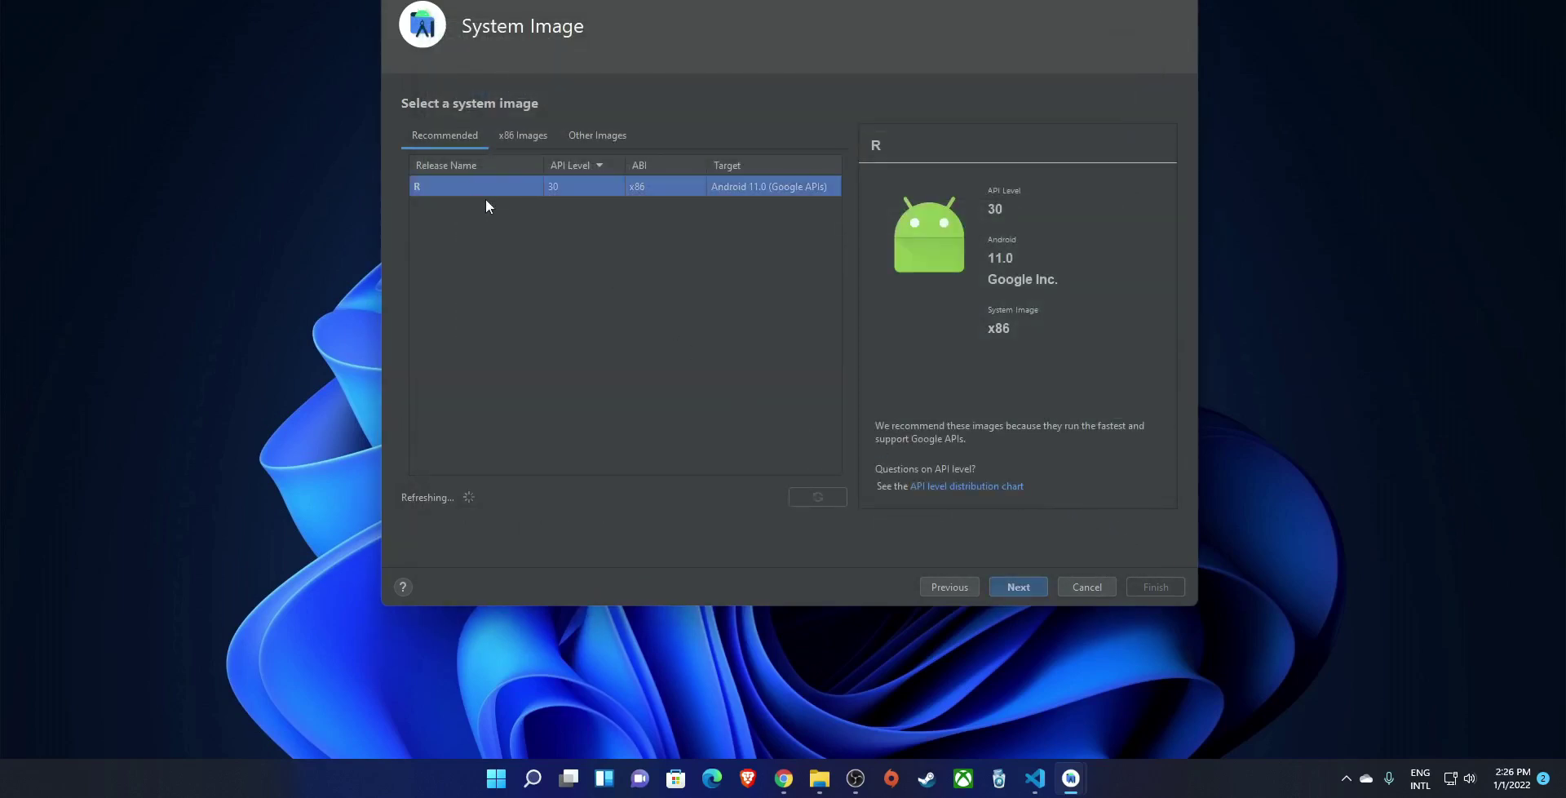
pyautogui.click(1028, 584)
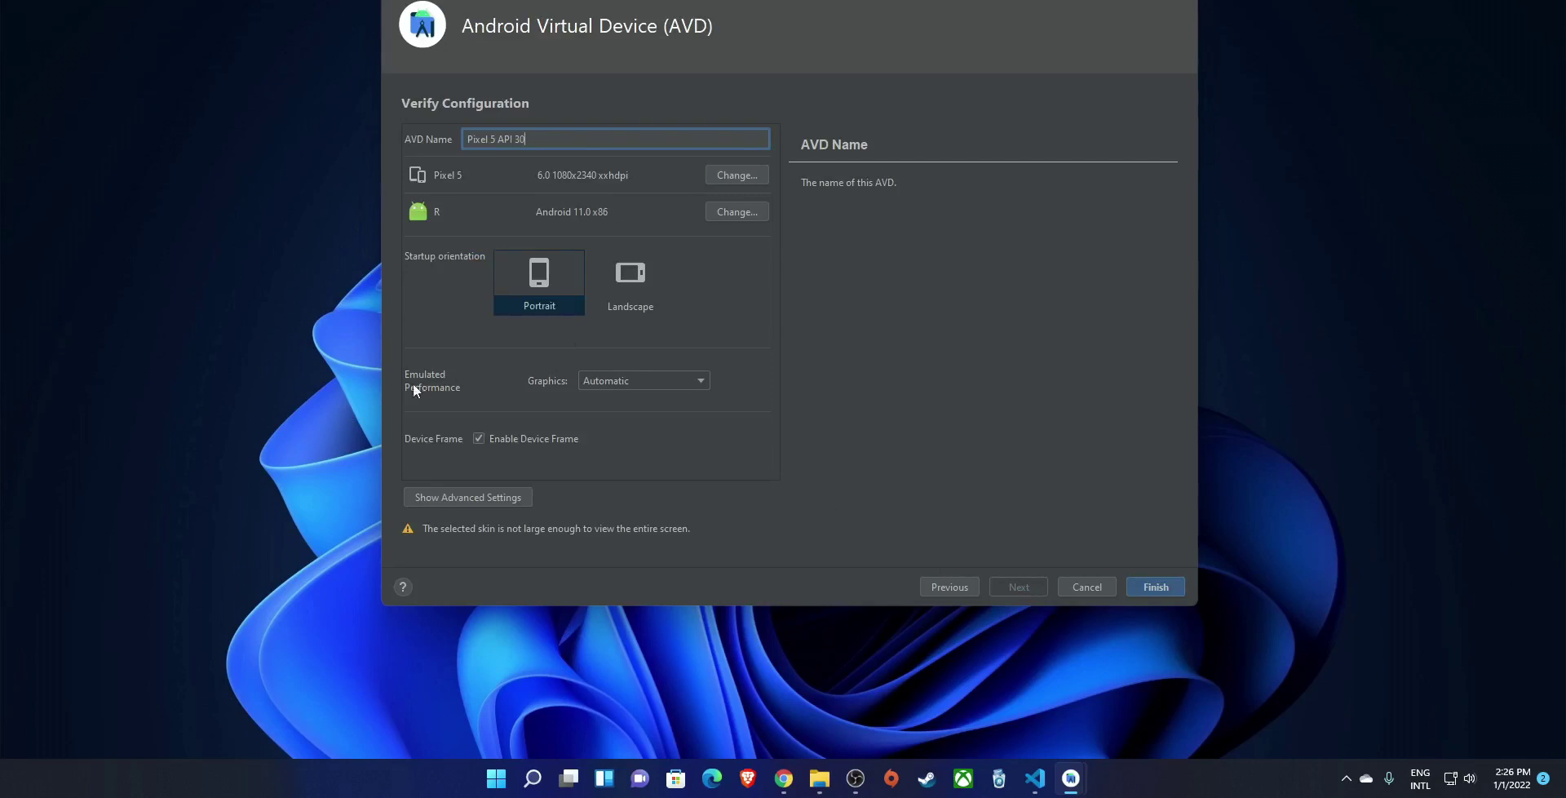
# Set the virtual device's graphics to Hardware - GLES 2.0 and, in the advanced settings, its internal storage to 3 GB.
pyautogui.click(652, 385)
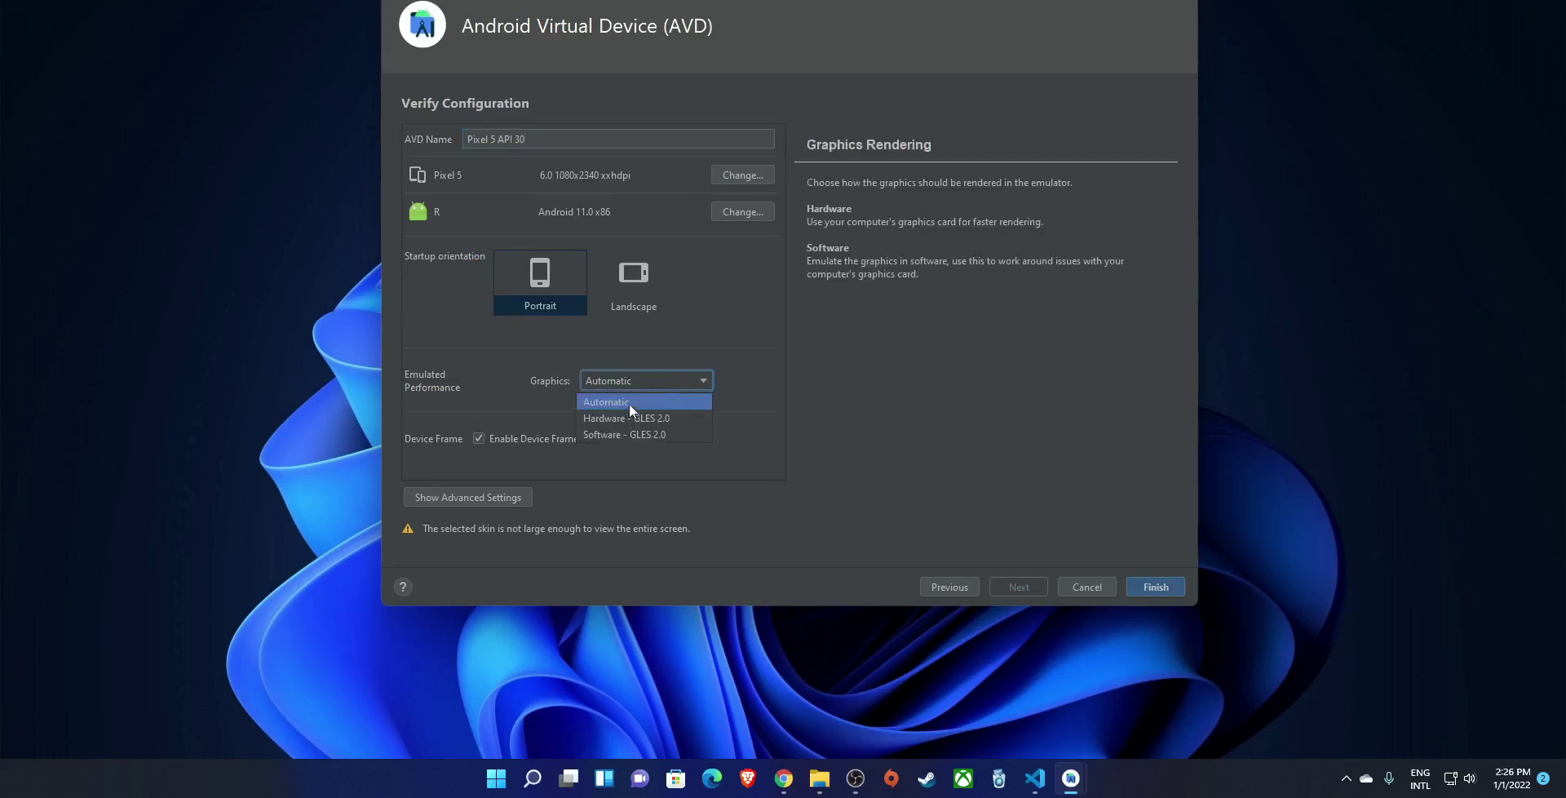
pyautogui.click(604, 418)
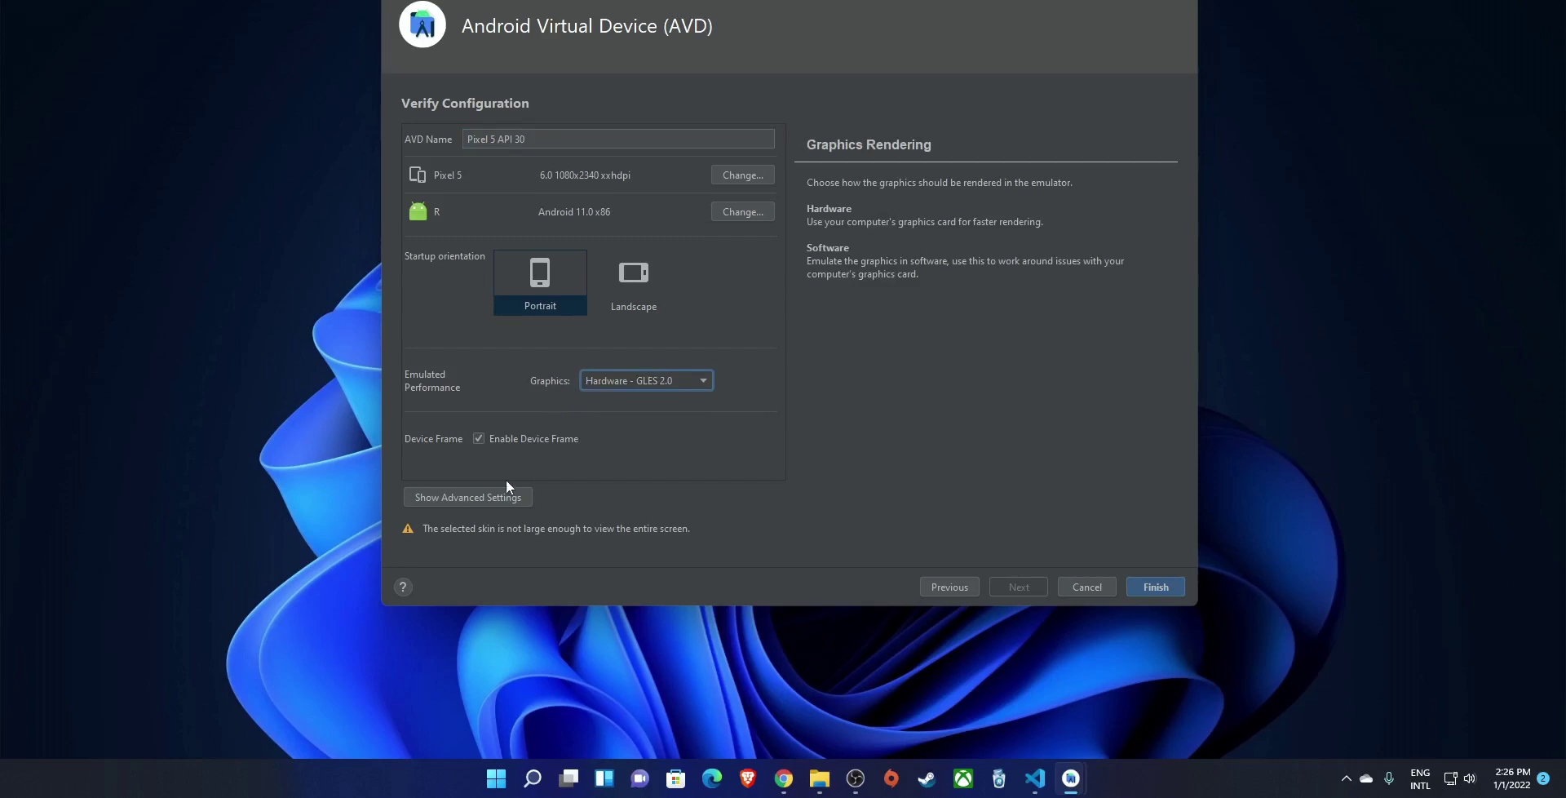
pyautogui.click(459, 497)
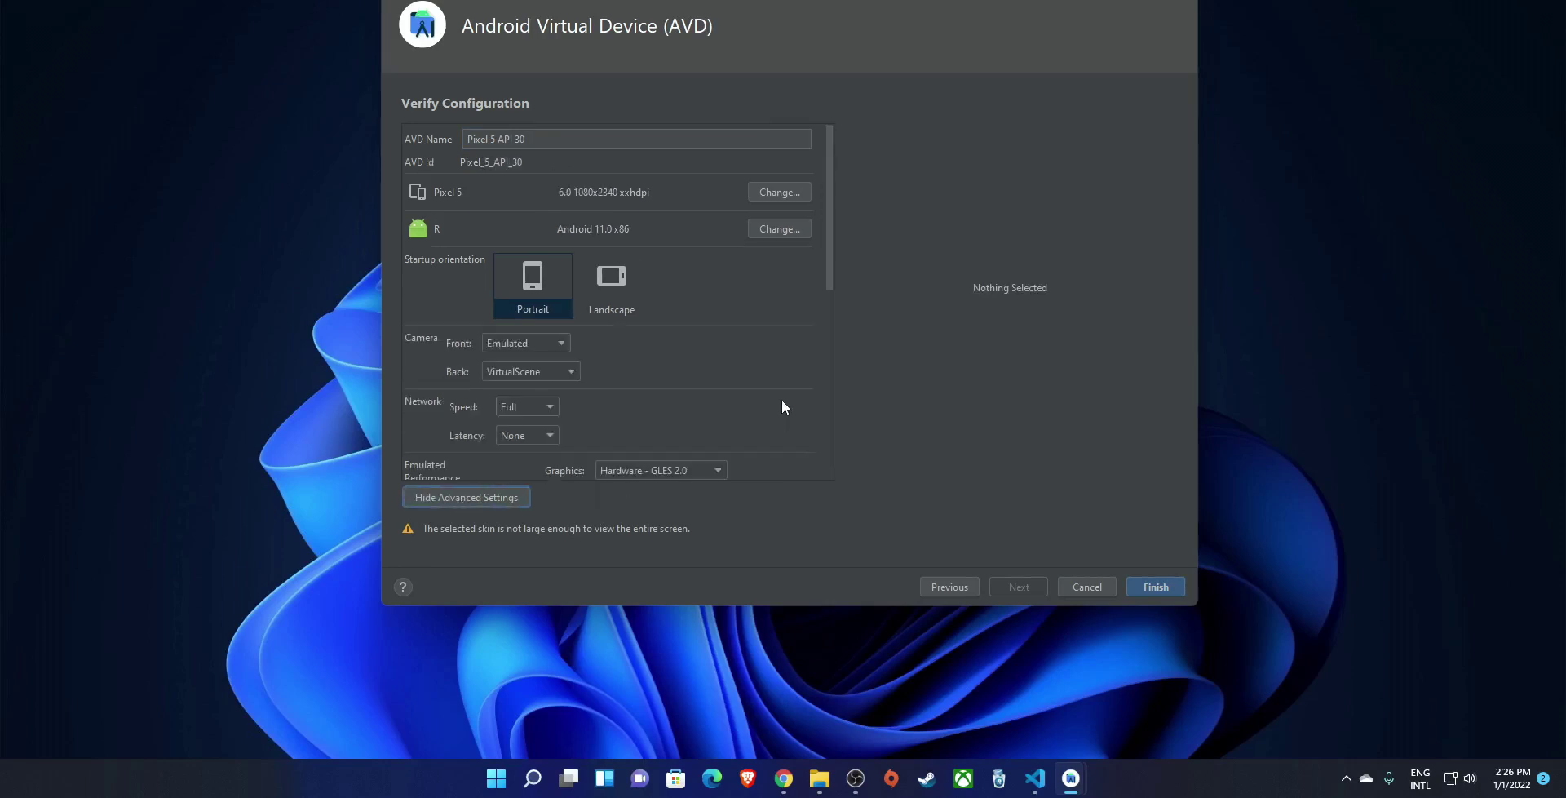
pyautogui.scroll(-5, 757, 397)
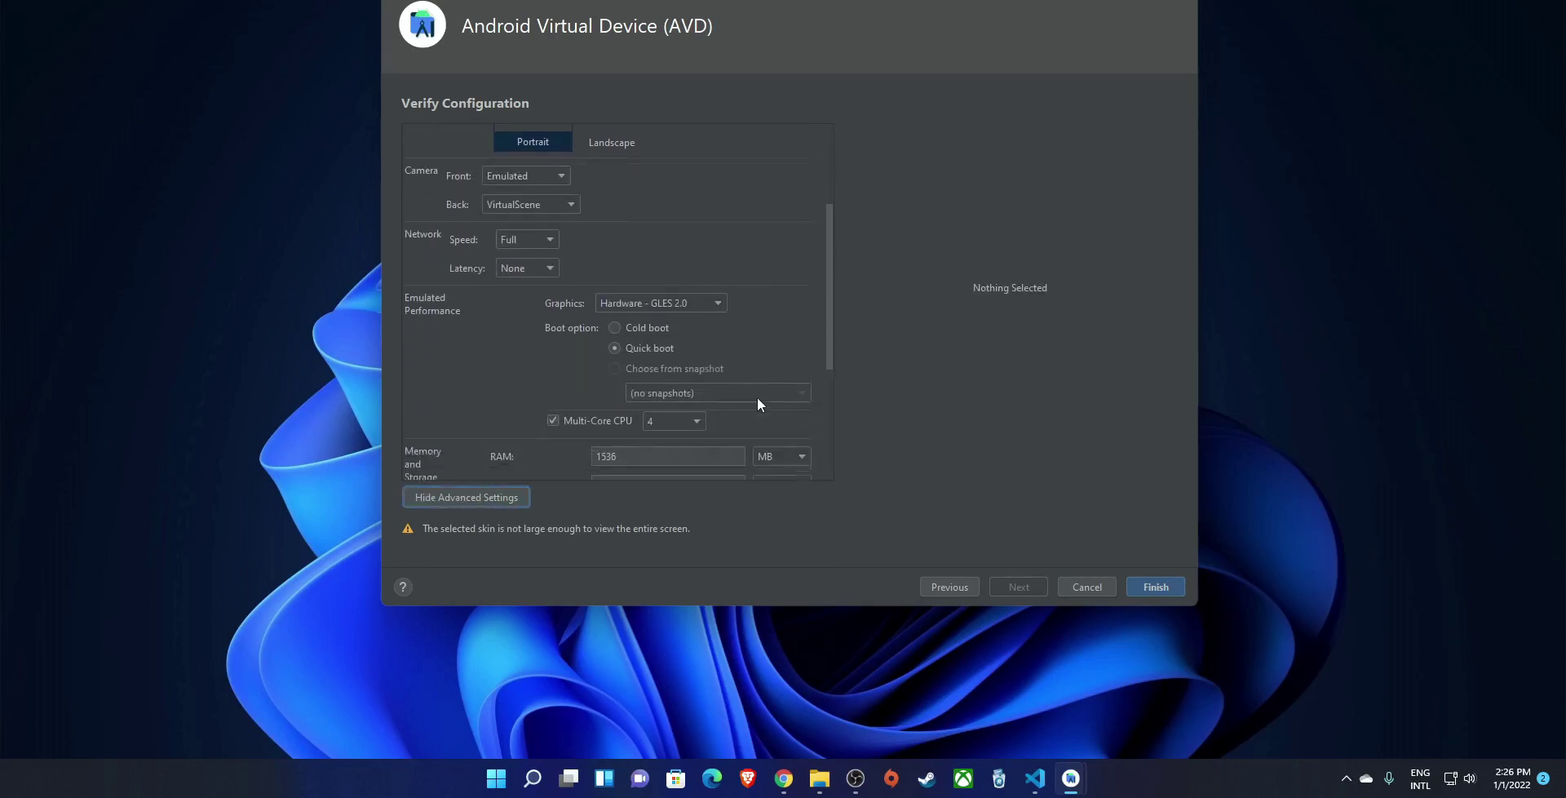
pyautogui.scroll(-3, 757, 396)
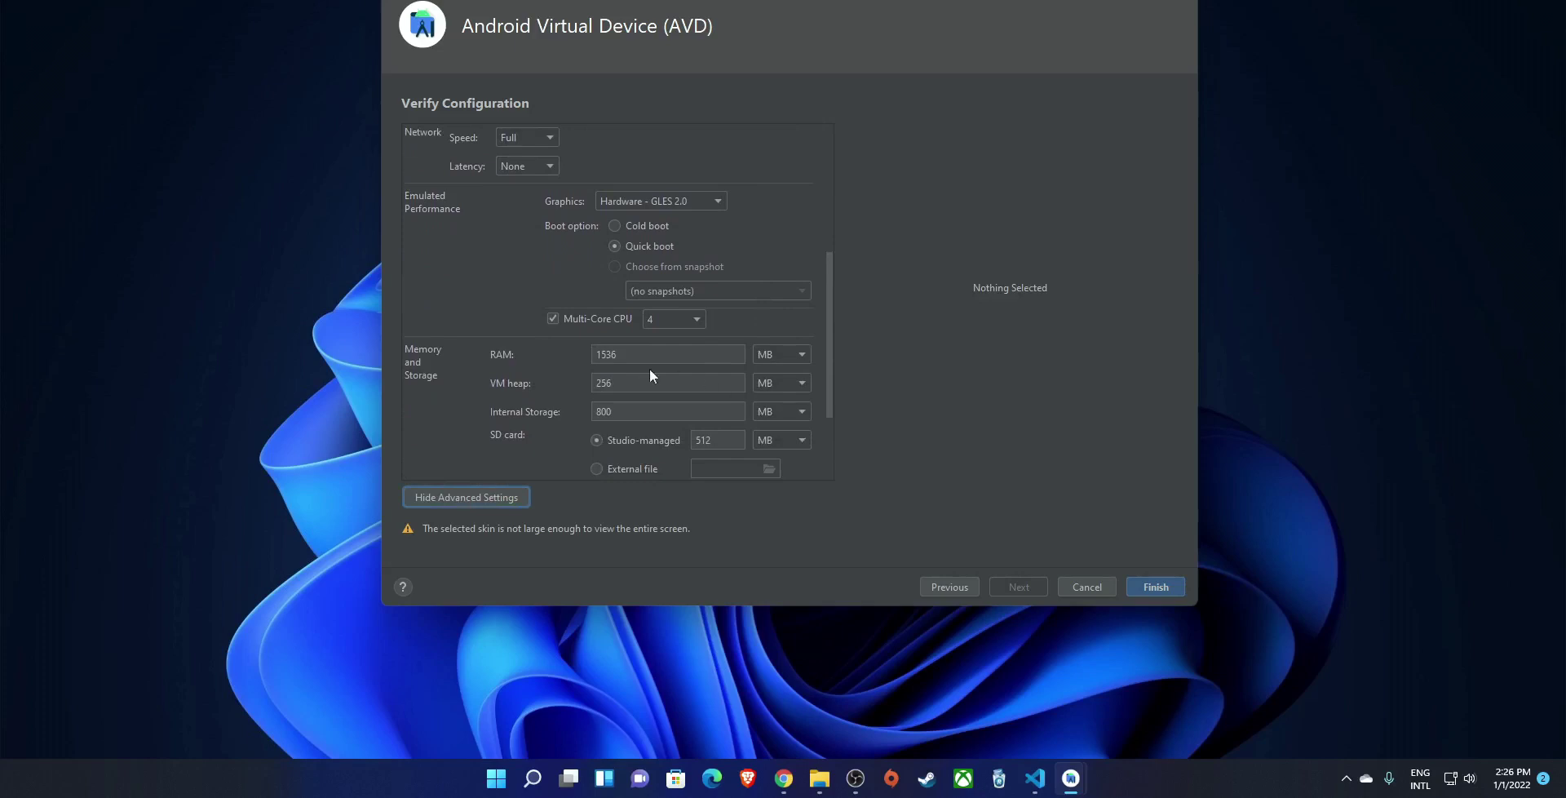
pyautogui.click(803, 412)
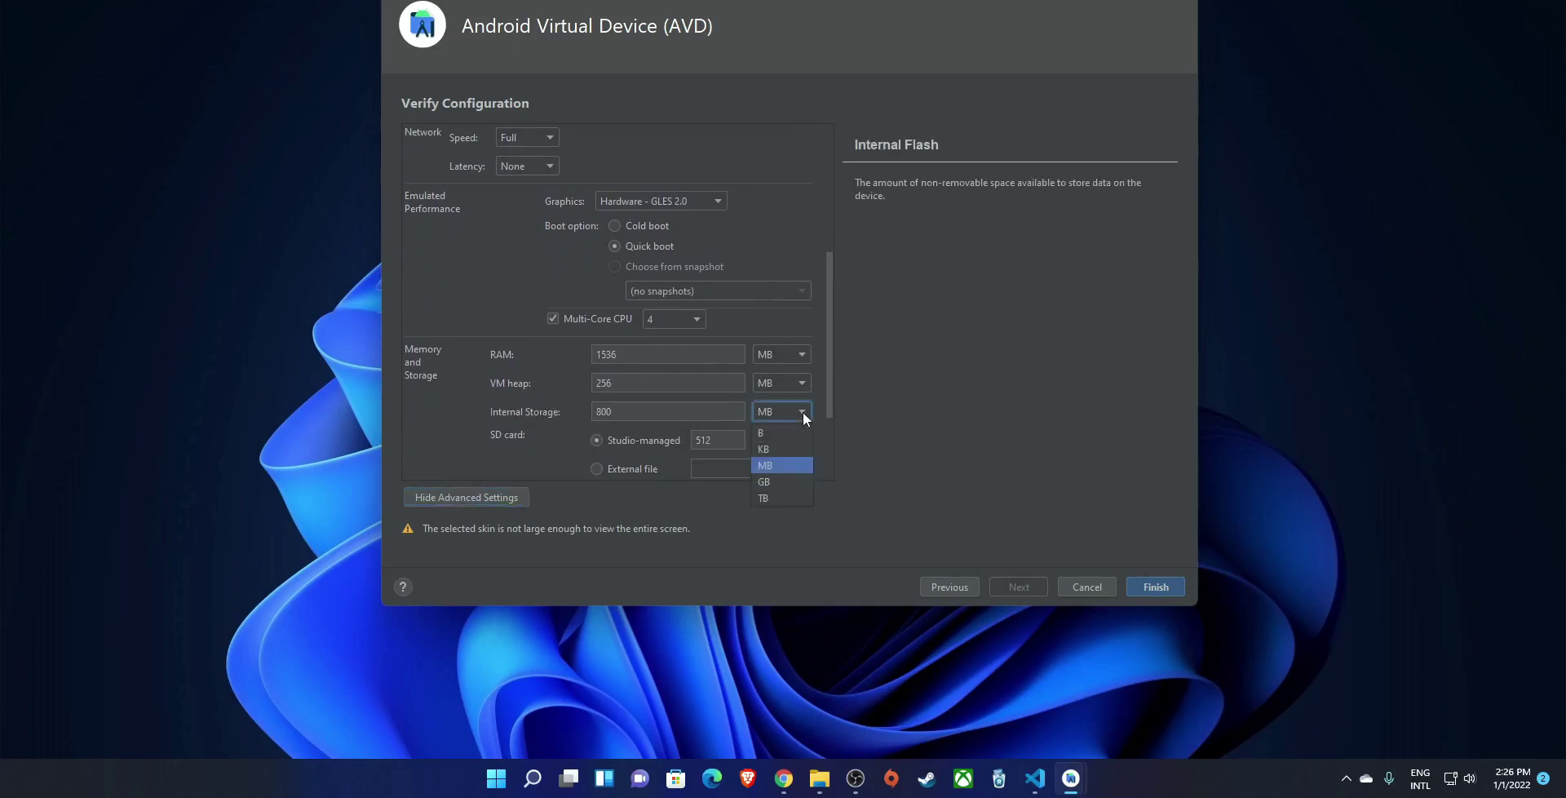
pyautogui.click(778, 481)
pyautogui.hotkey('shift', 'Tab')
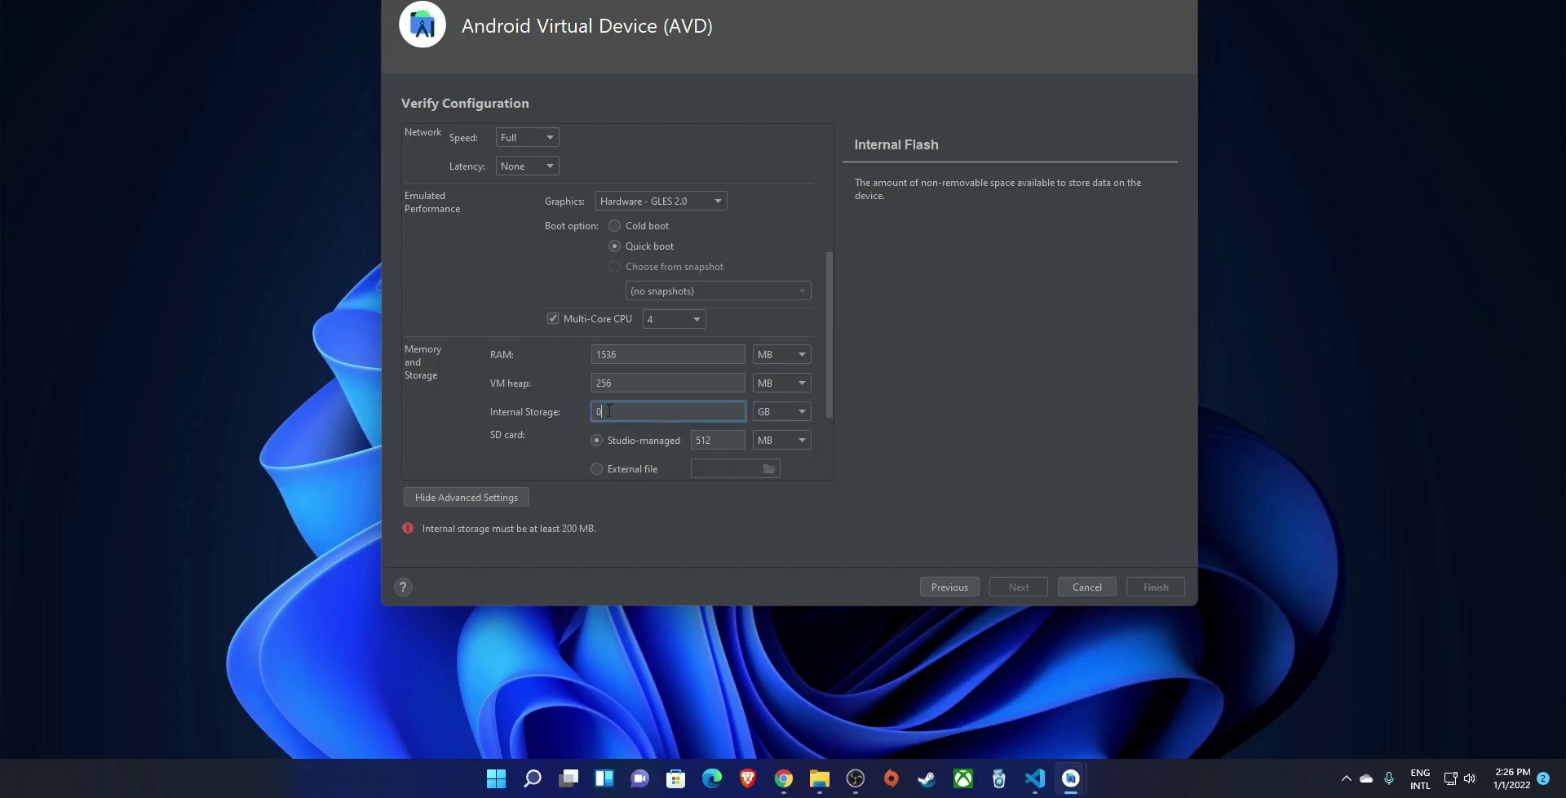
pyautogui.write('3')
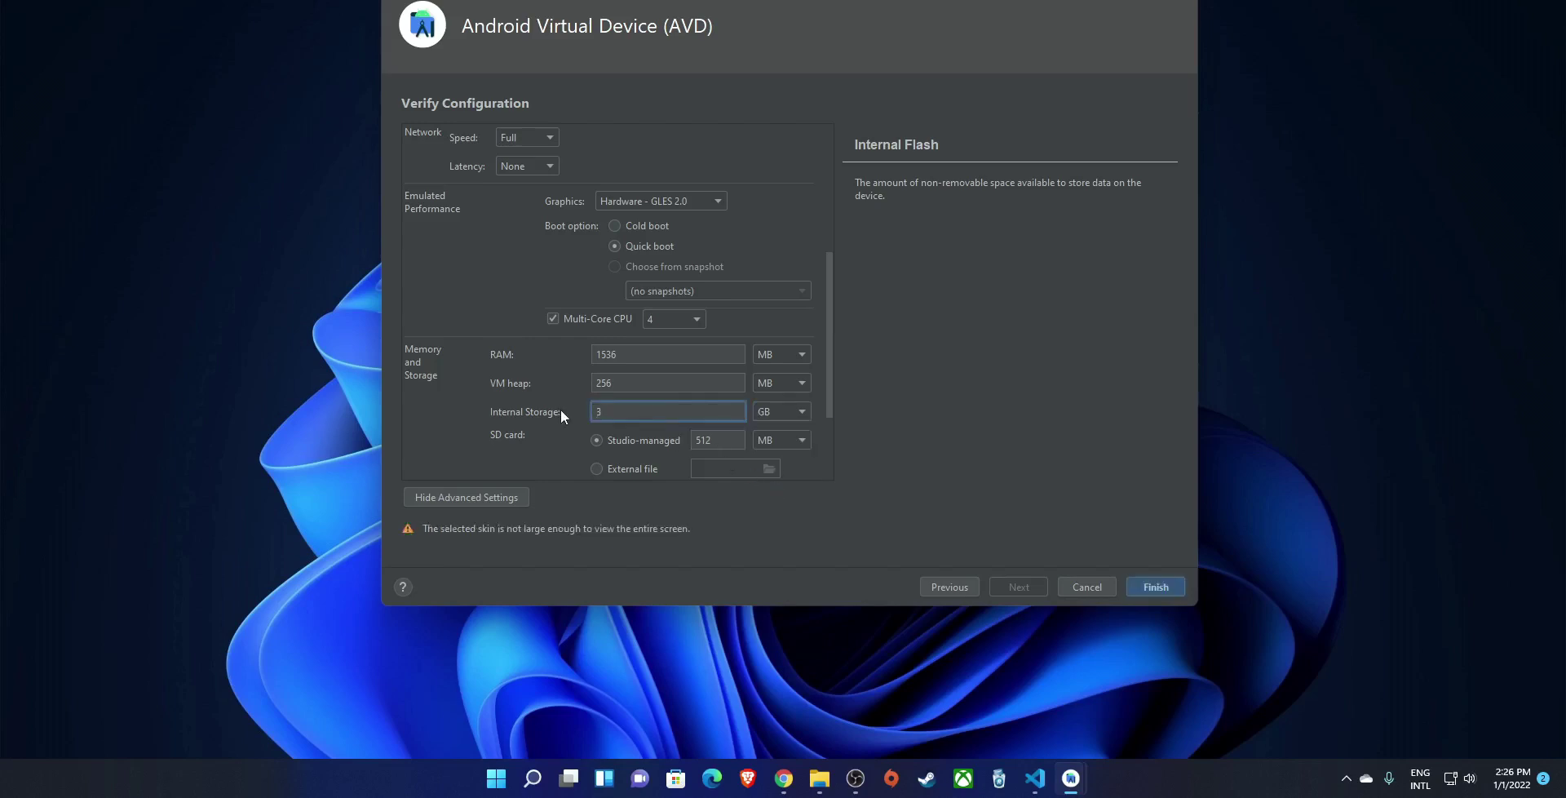
# Set the custom skin definition to No Skin and finish creating the Pixel 5 API 30 virtual device.
pyautogui.scroll(-3, 595, 472)
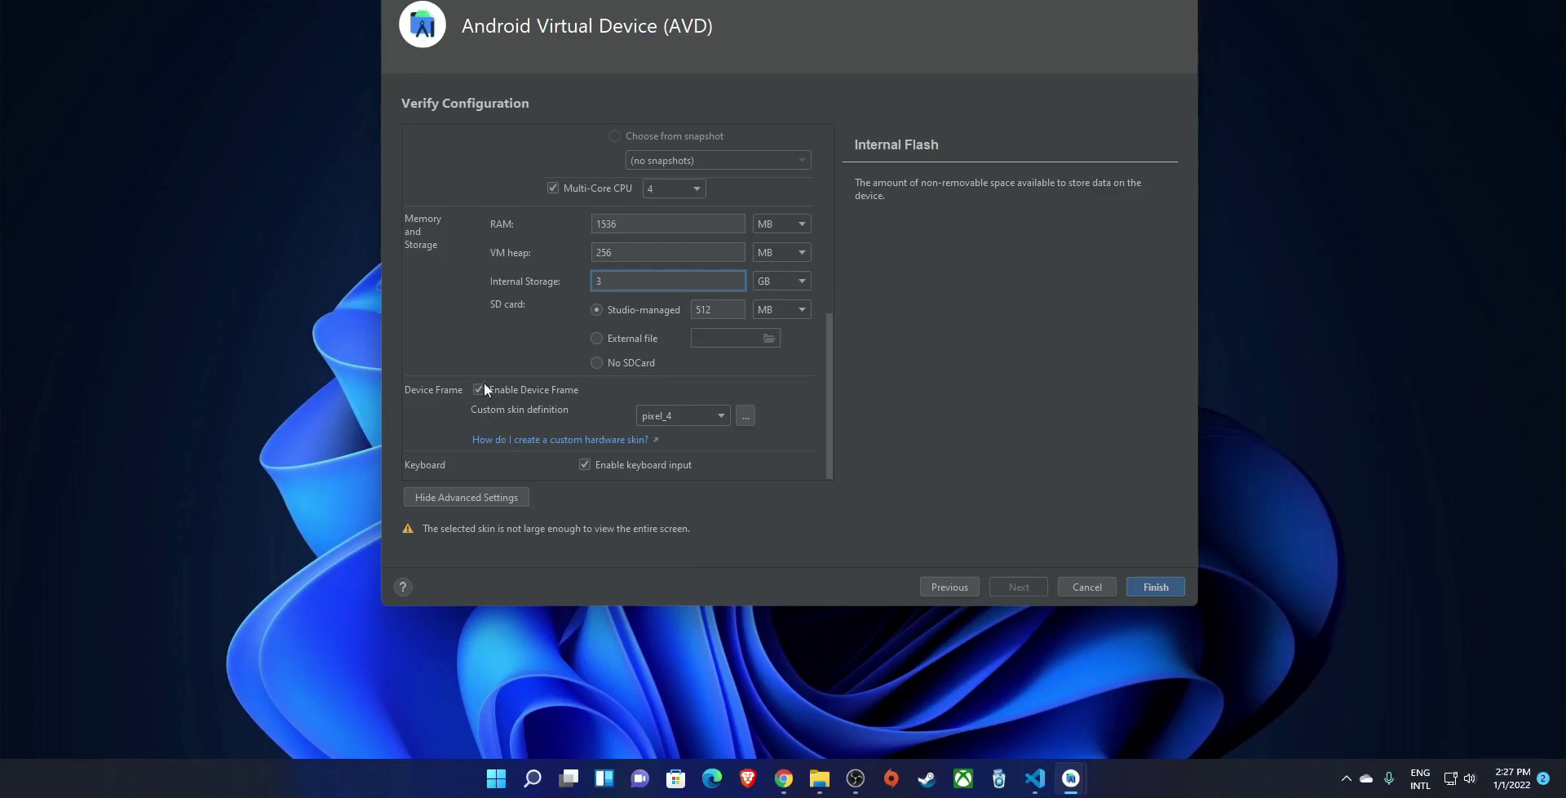
pyautogui.click(721, 415)
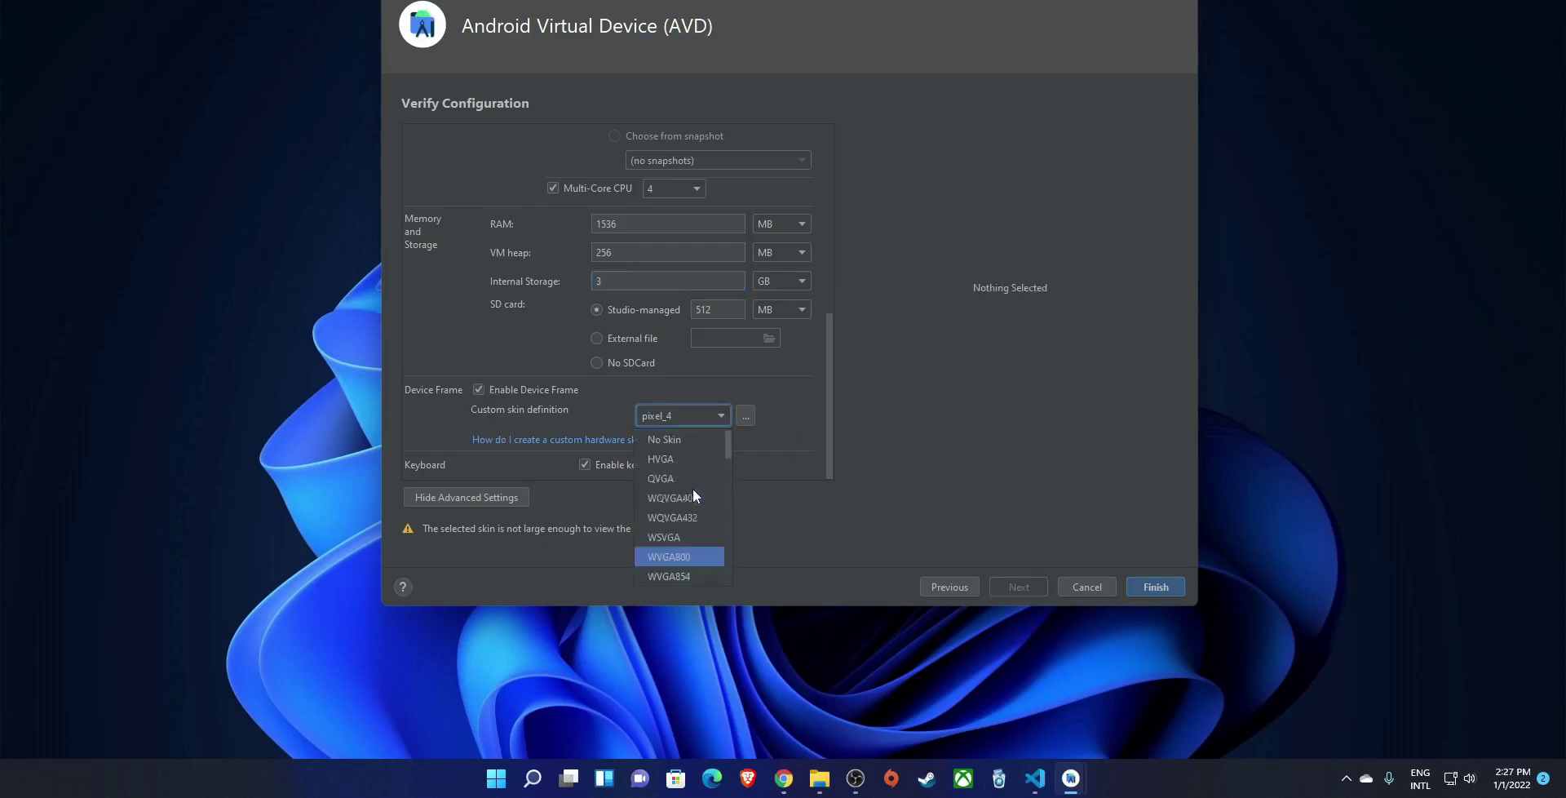
pyautogui.click(671, 437)
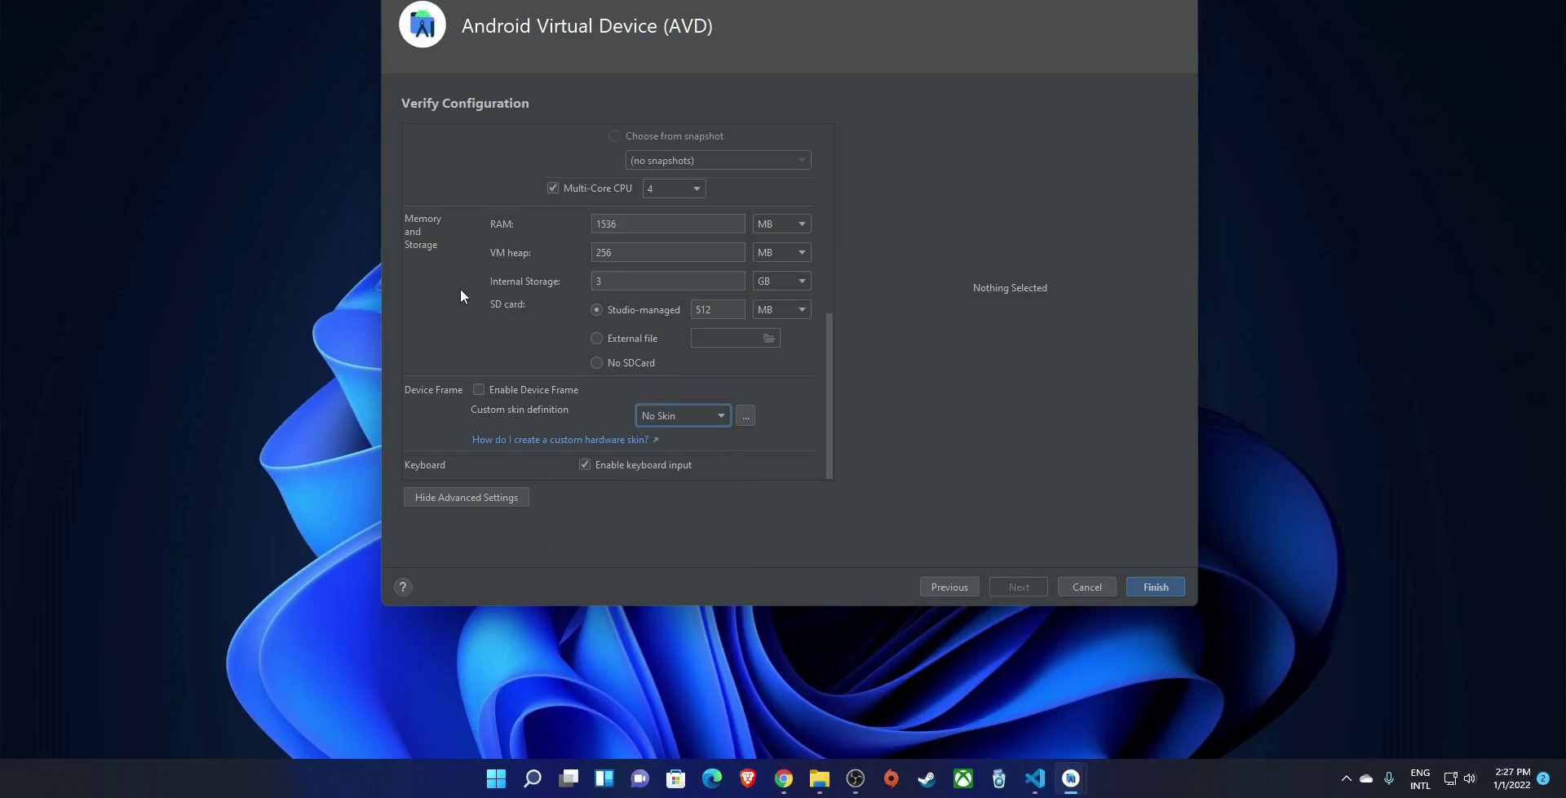
pyautogui.click(1132, 582)
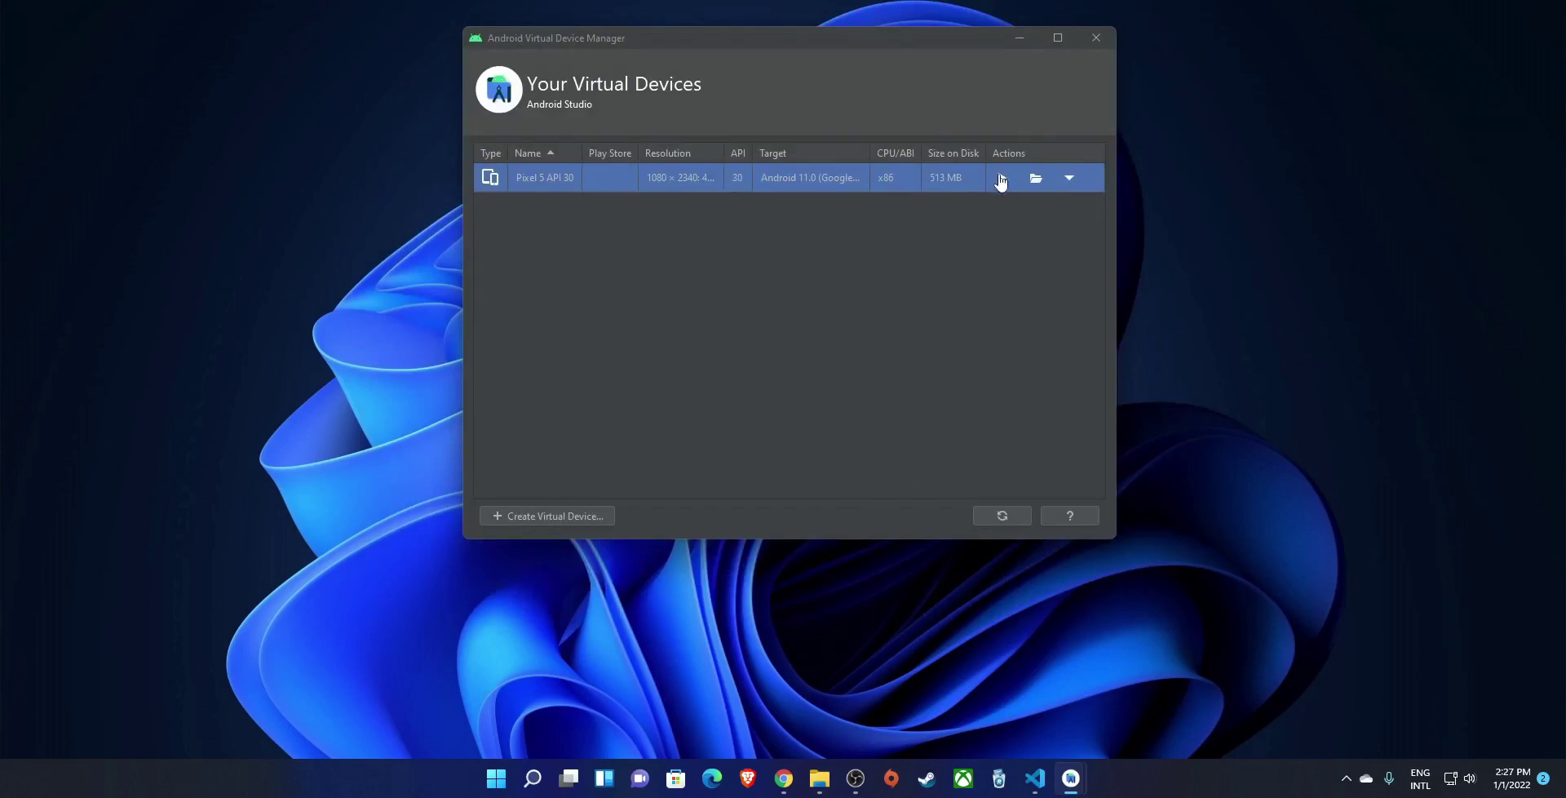
# Launch the Pixel 5 API 30 emulator, and close the Virtual Device Manager and the Android Studio welcome window.
pyautogui.click(1001, 178)
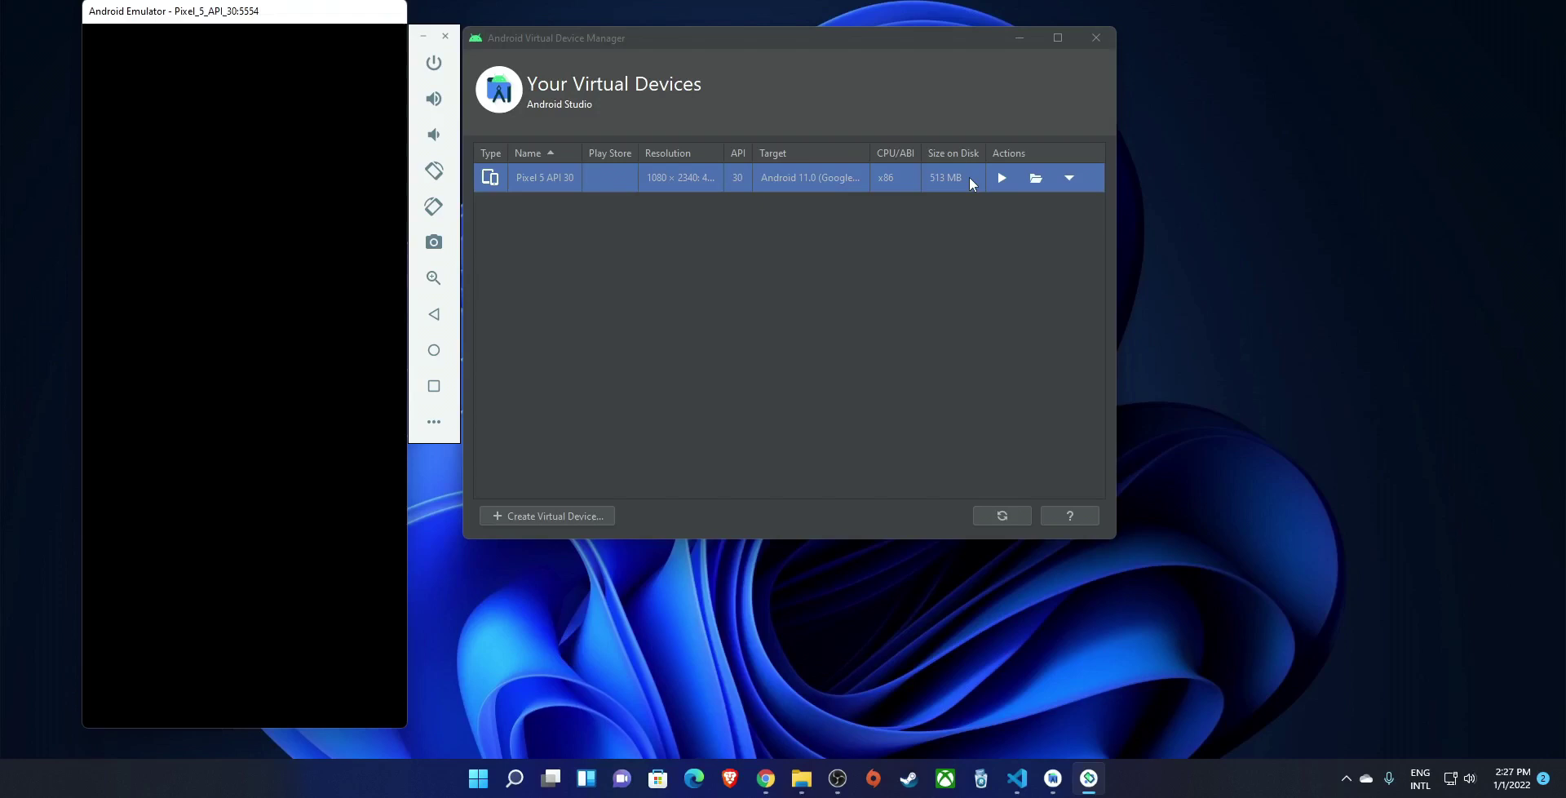
pyautogui.click(1096, 38)
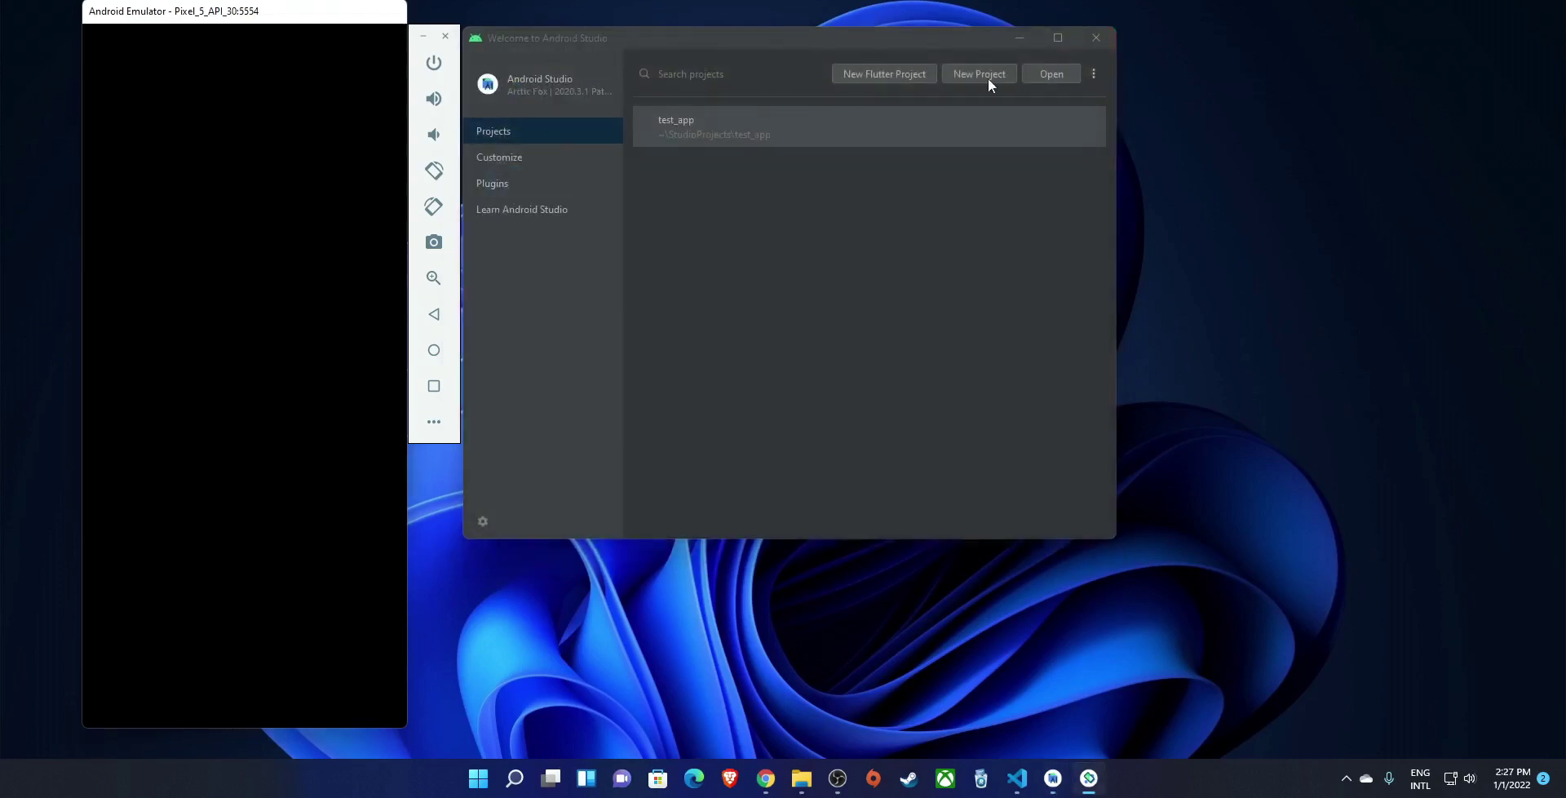
pyautogui.click(1090, 44)
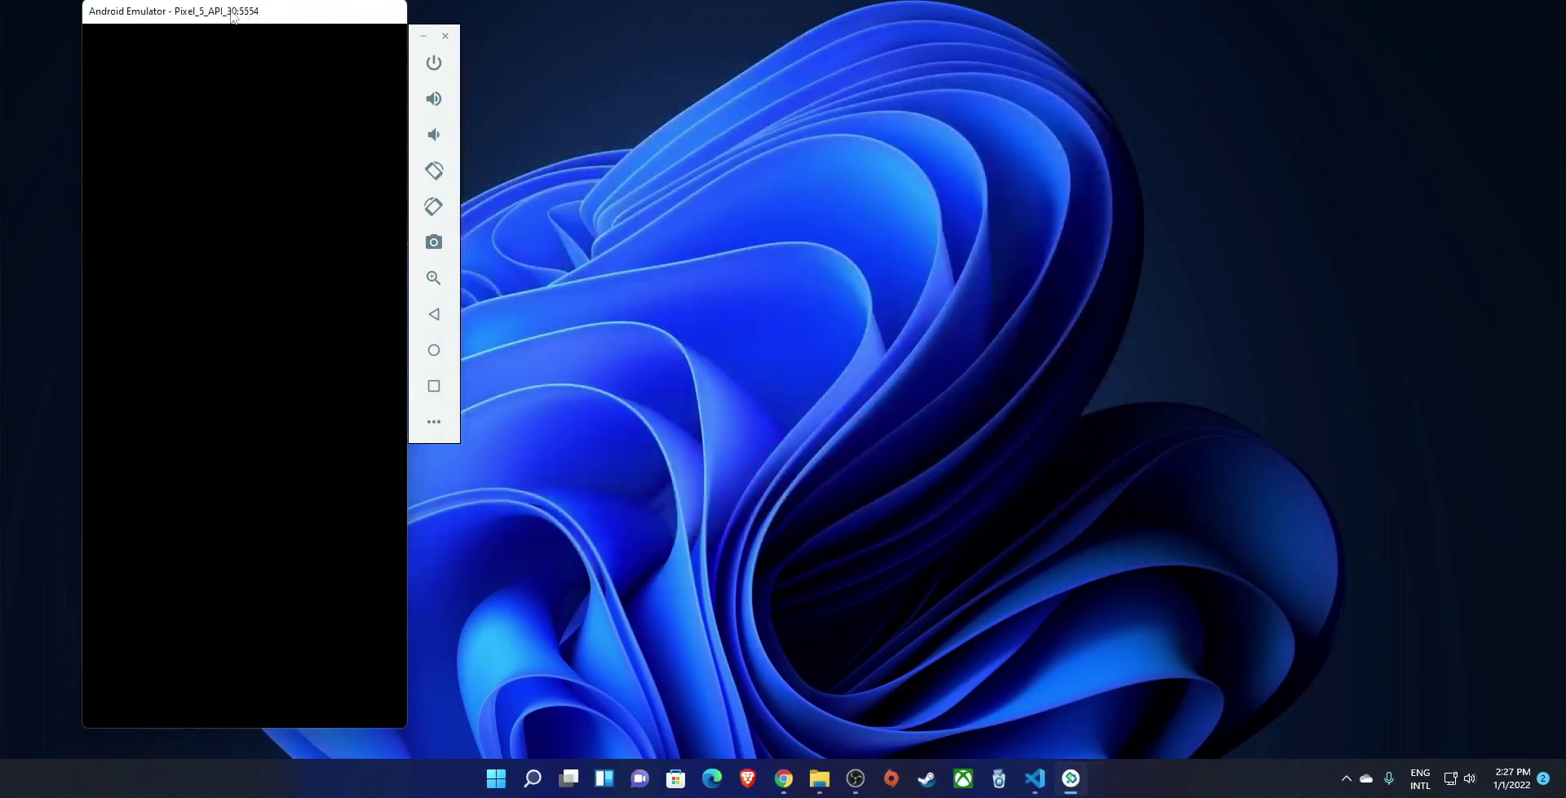
# Switch to Visual Studio Code and arrange its resized window side by side with the Android emulator.
pyautogui.moveTo(204, 14); pyautogui.dragTo(1358, 0)
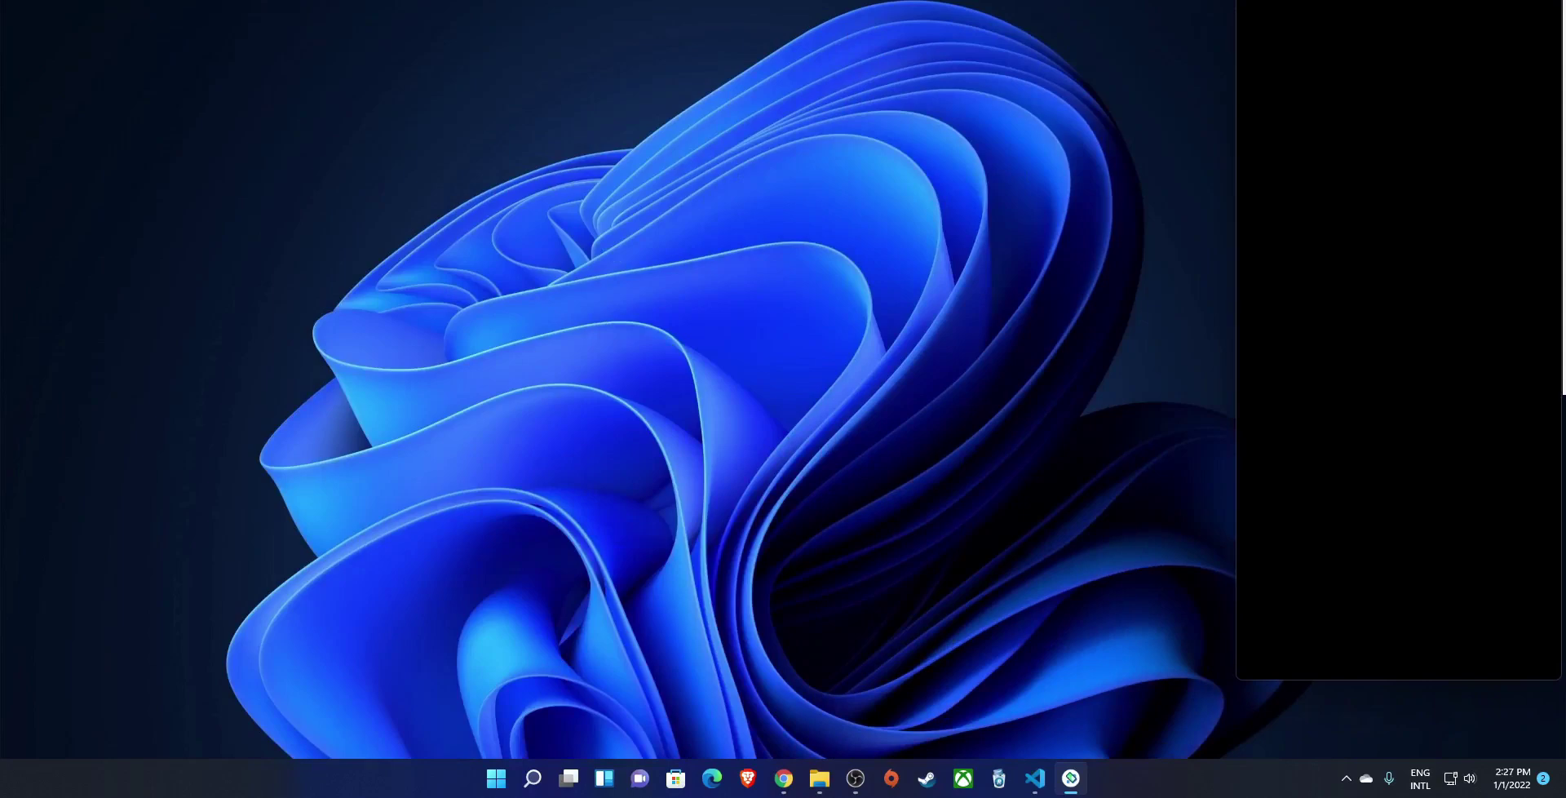
pyautogui.click(1034, 779)
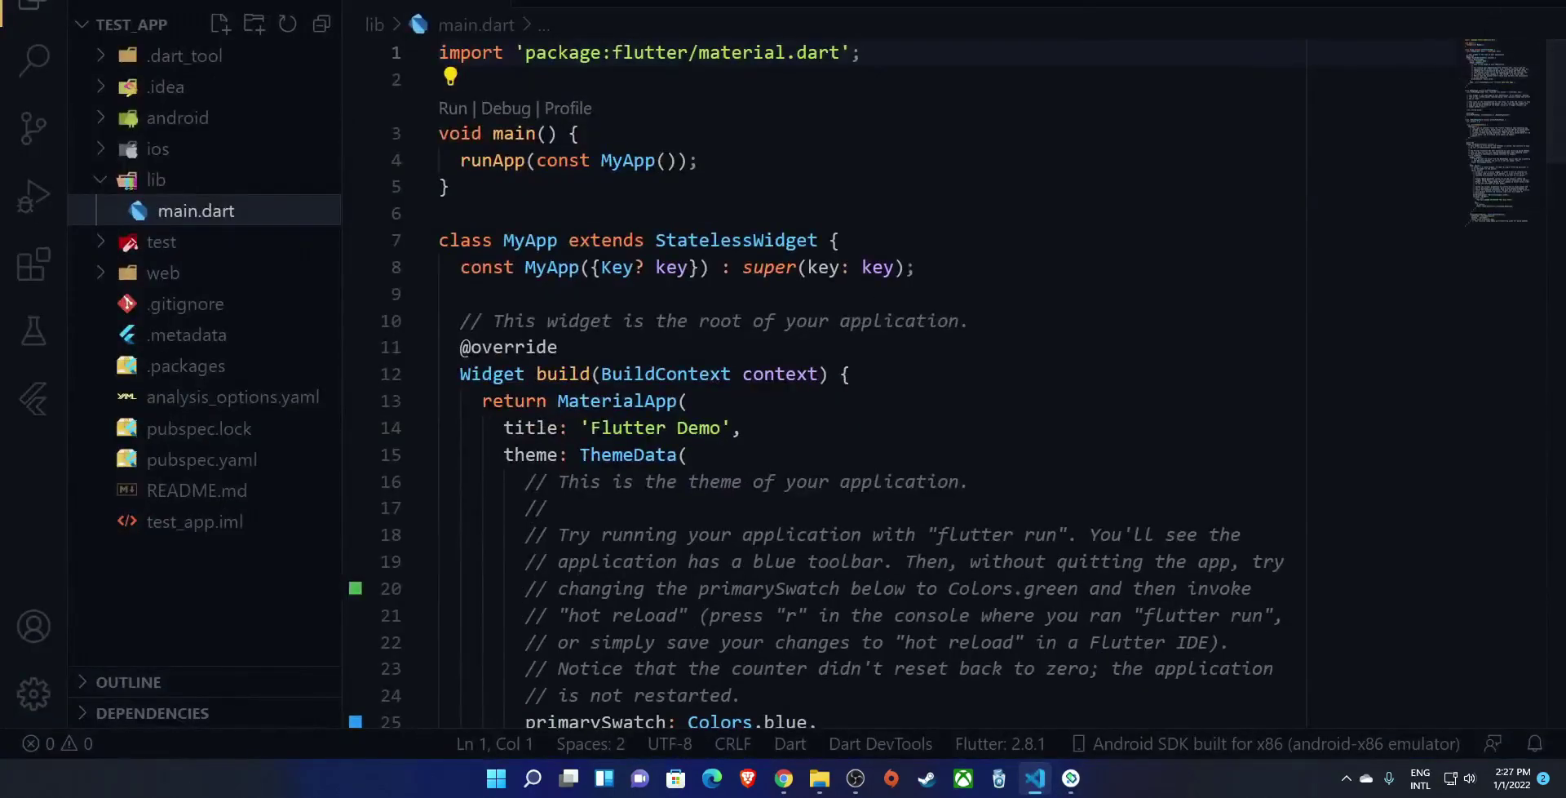
pyautogui.doubleClick(1010, 4)
pyautogui.moveTo(797, 63); pyautogui.dragTo(428, 0)
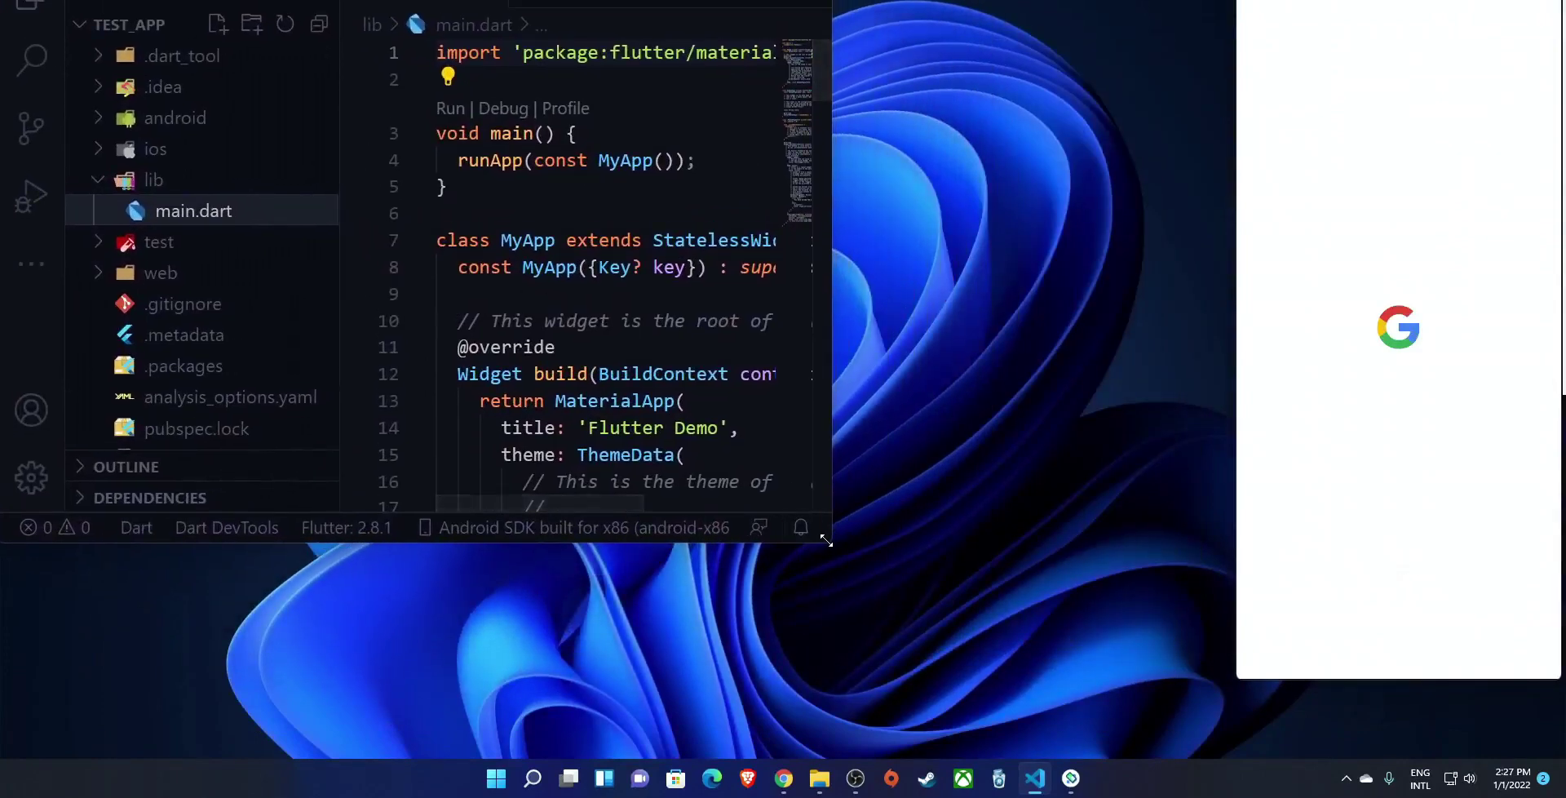
pyautogui.moveTo(825, 540); pyautogui.dragTo(1231, 749)
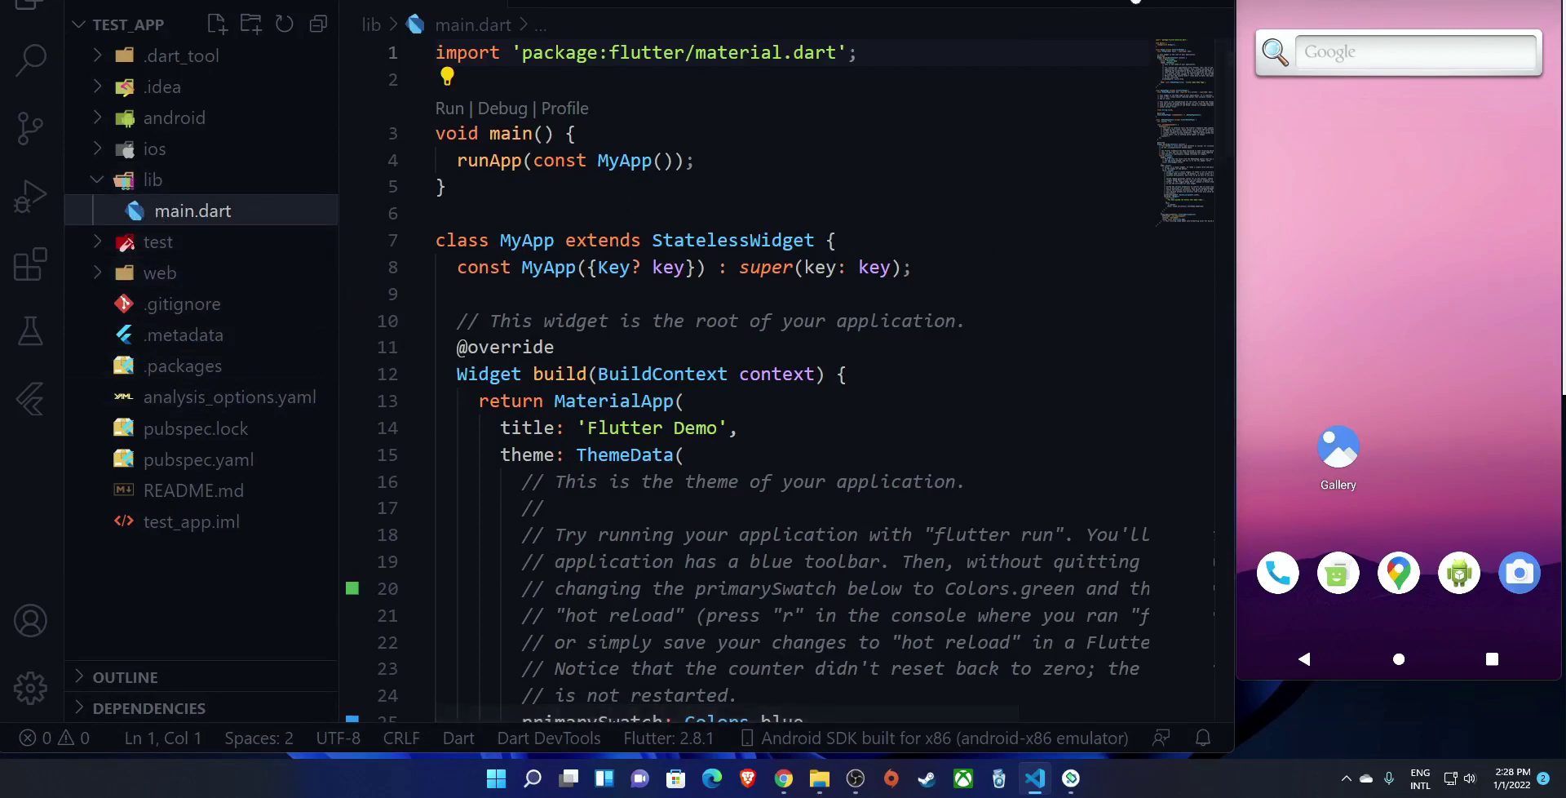
# Run main.dart without debugging on the Android emulator and hide the project file sidebar.
pyautogui.click(1131, 4)
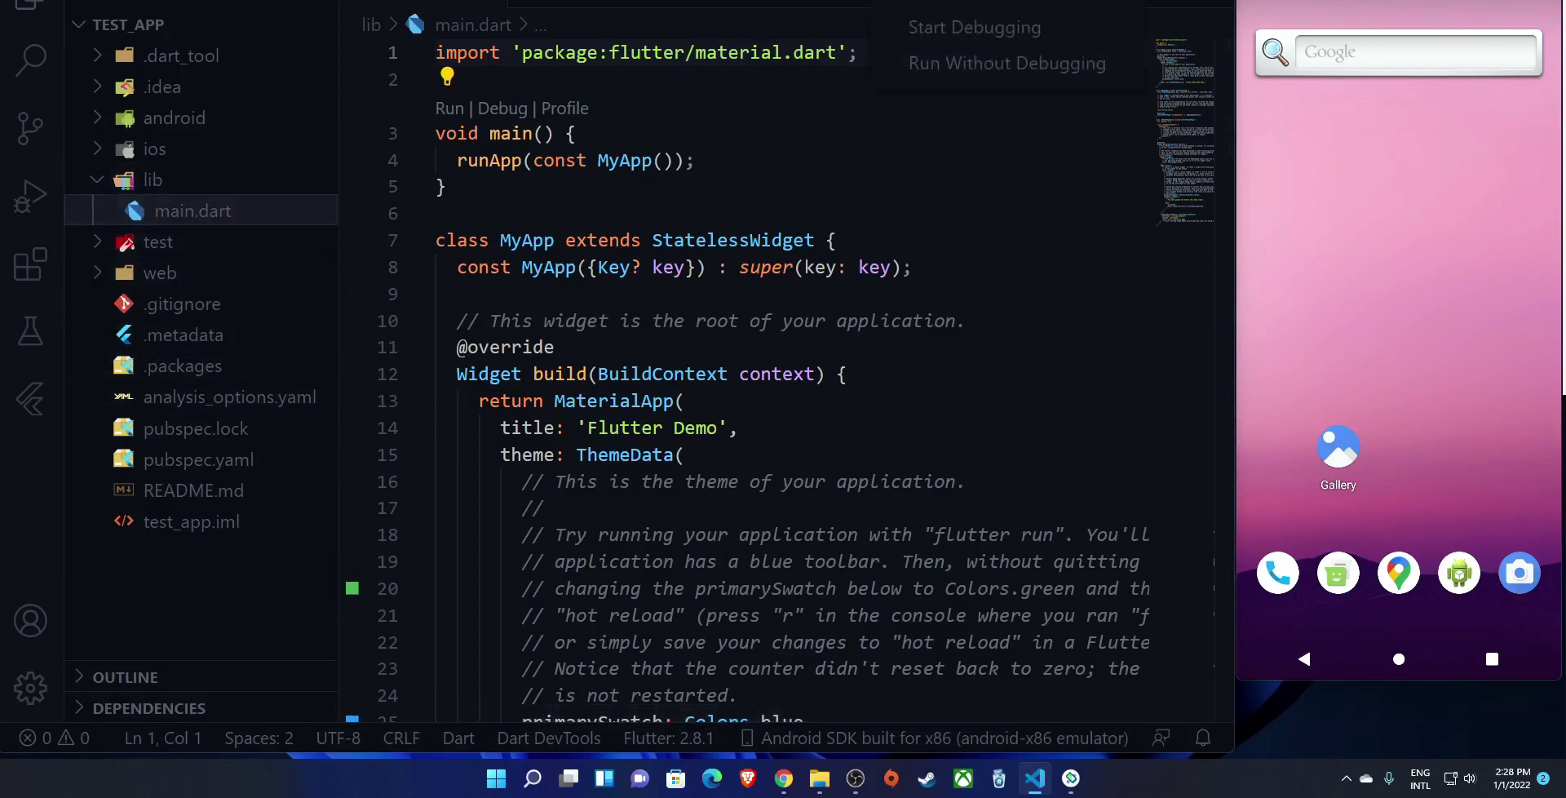
pyautogui.click(978, 63)
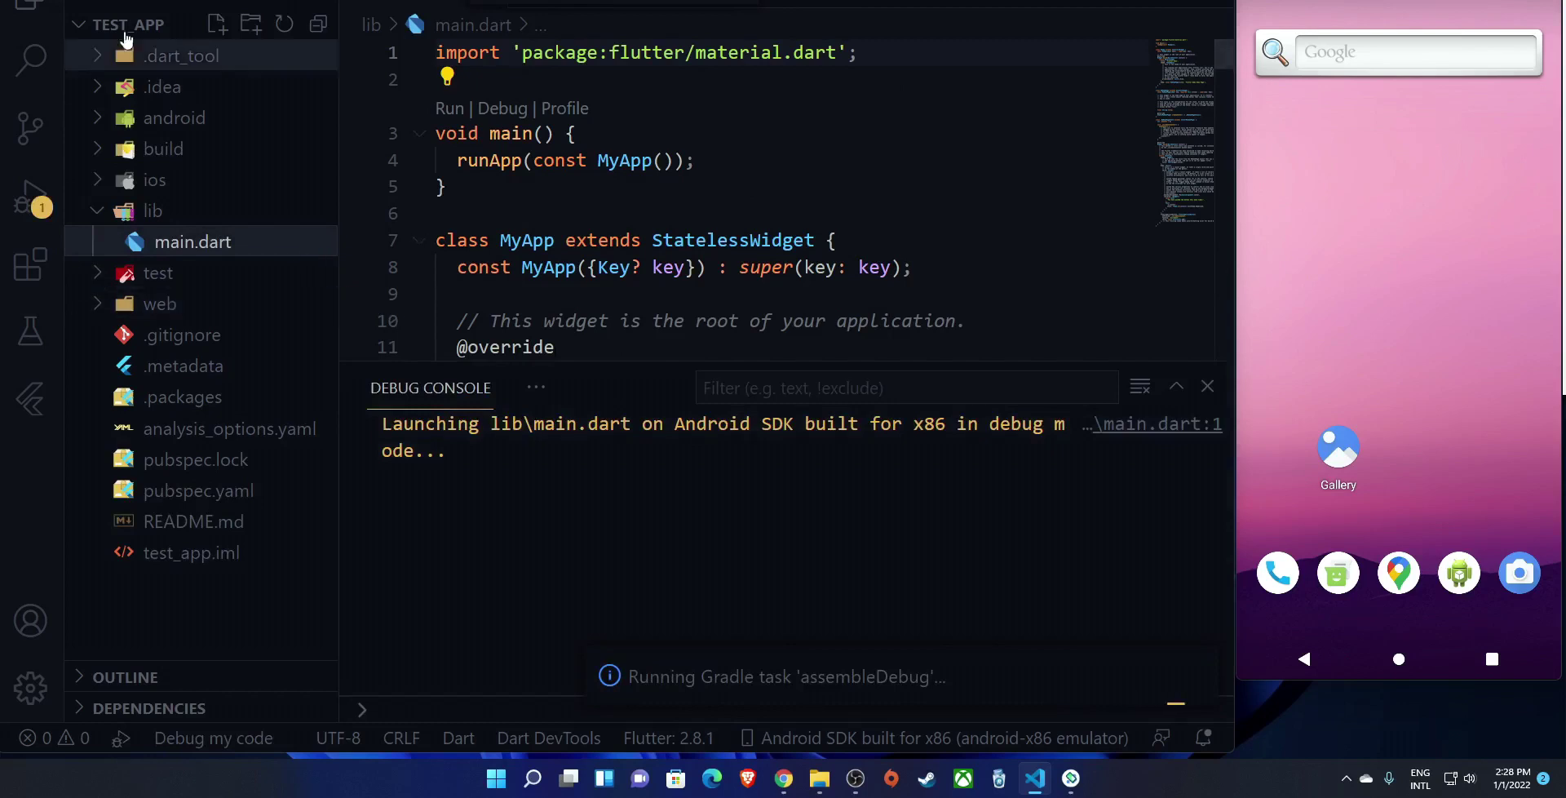
pyautogui.hotkey('ctrl', 'b')
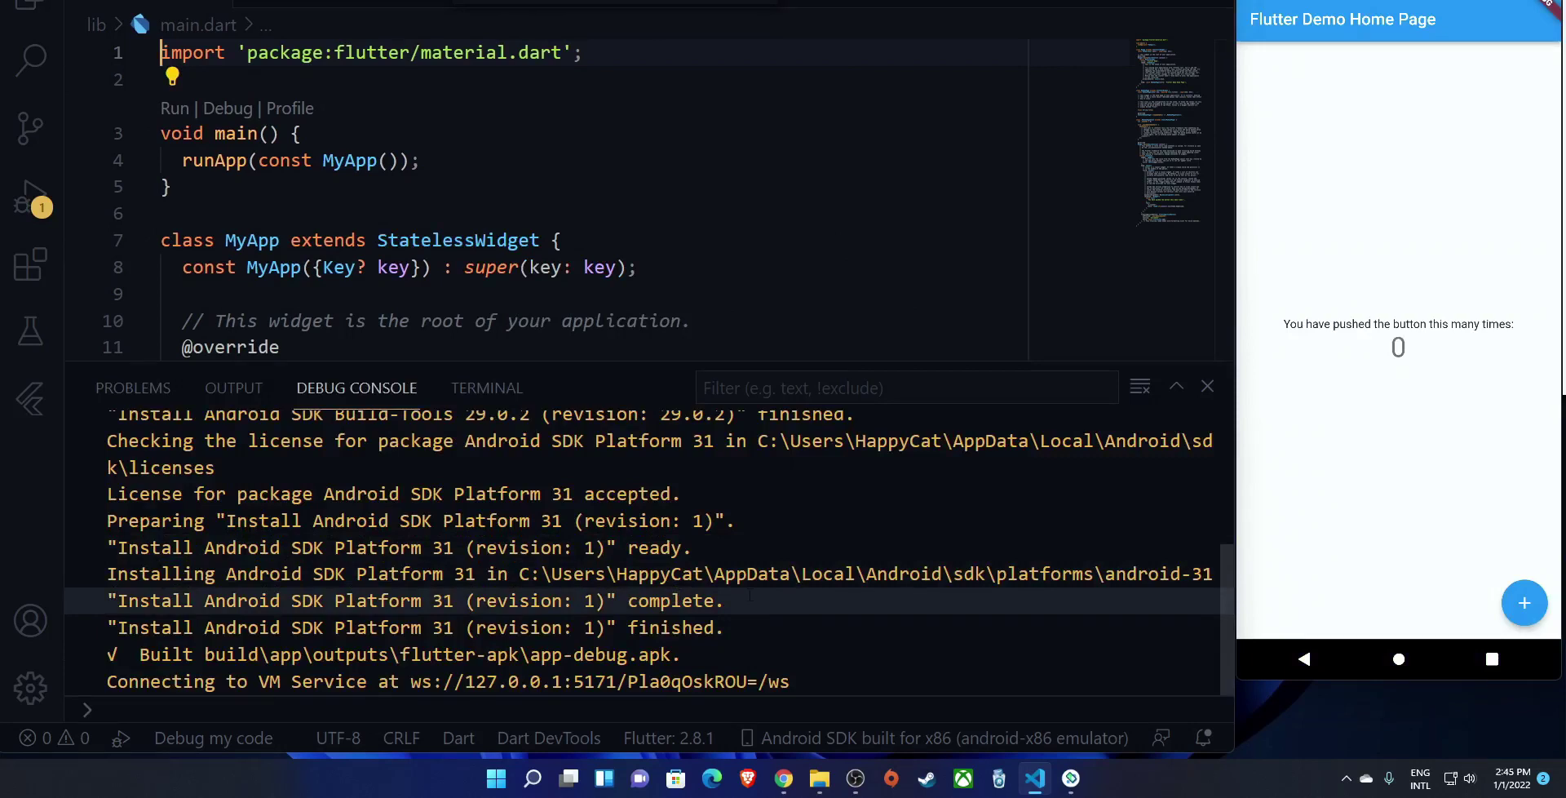
# Test the Flutter demo app in the emulator by raising its counter to 5.
pyautogui.click(1518, 602)
pyautogui.click(1518, 602)
pyautogui.click(1519, 602)
pyautogui.click(1518, 602)
pyautogui.click(1518, 602)
pyautogui.click(1518, 602)
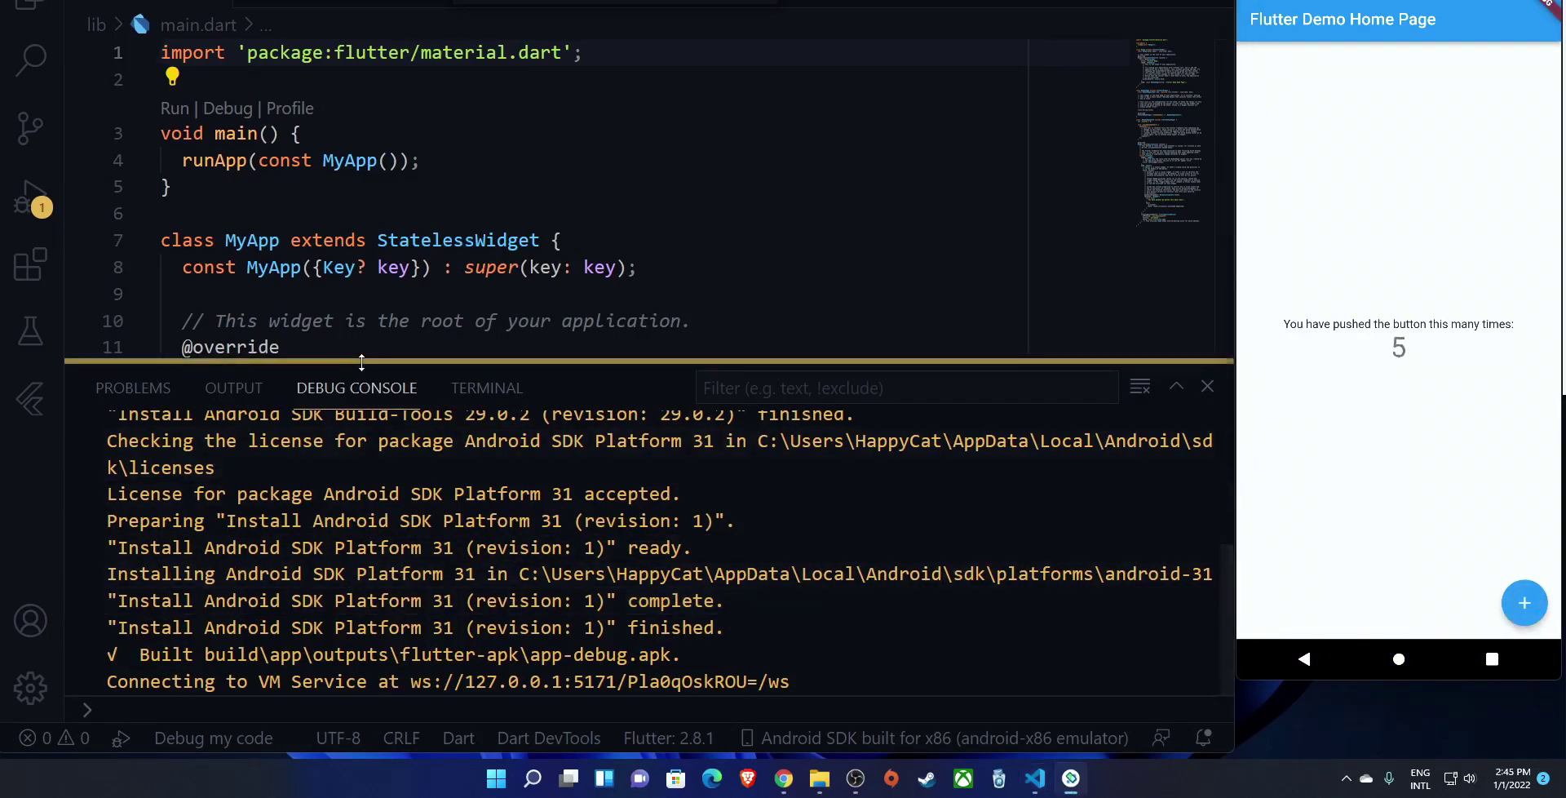